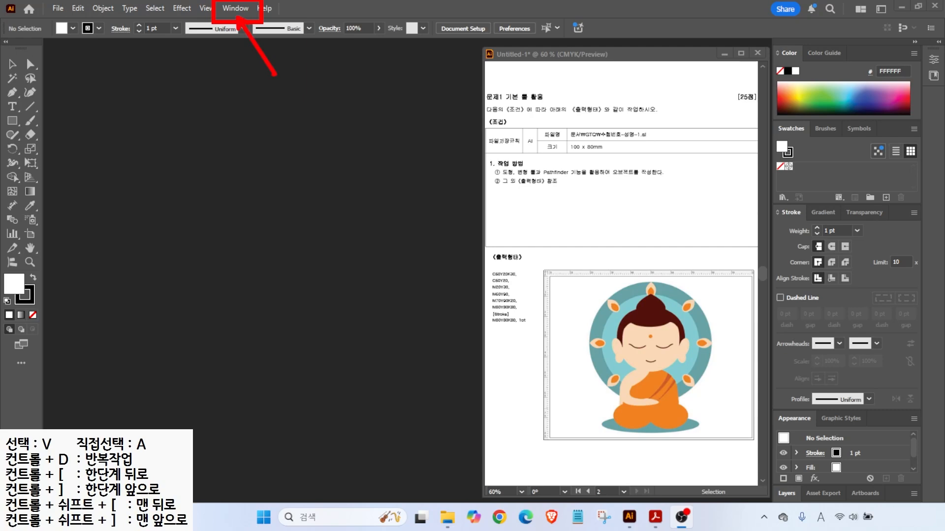
- Choose the Essentials workspace so the Properties panel docks along the right side
{"action": "left_click", "coordinate": [232, 8]}
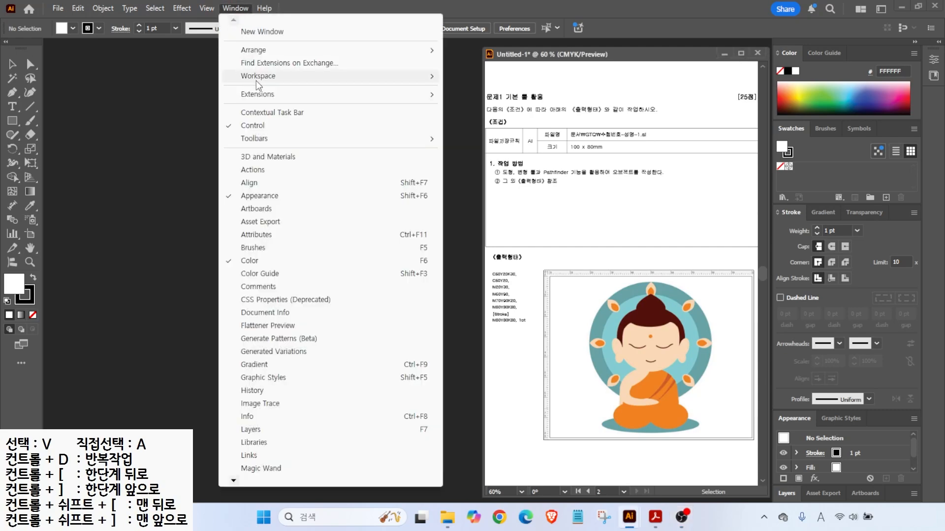
{"action": "mouse_move", "coordinate": [255, 81]}
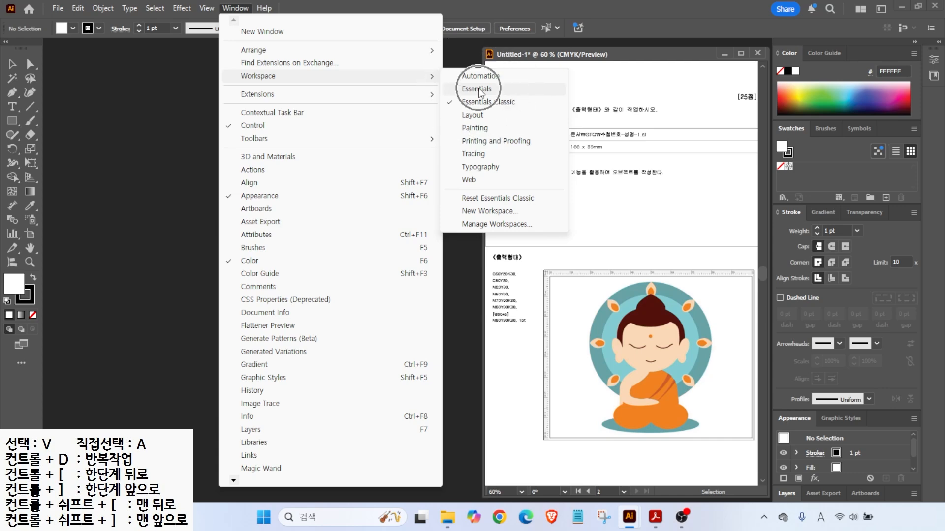
{"action": "left_click", "coordinate": [483, 103]}
{"action": "left_click", "coordinate": [471, 91]}
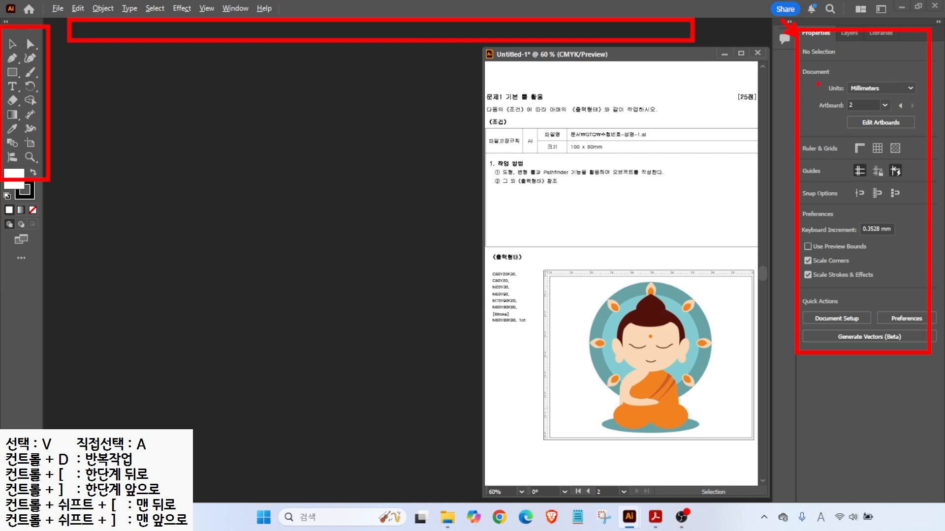
- Switch to Essentials Classic, then expand the Properties panel and shift the document window around
{"action": "left_click", "coordinate": [234, 8]}
{"action": "mouse_move", "coordinate": [424, 77]}
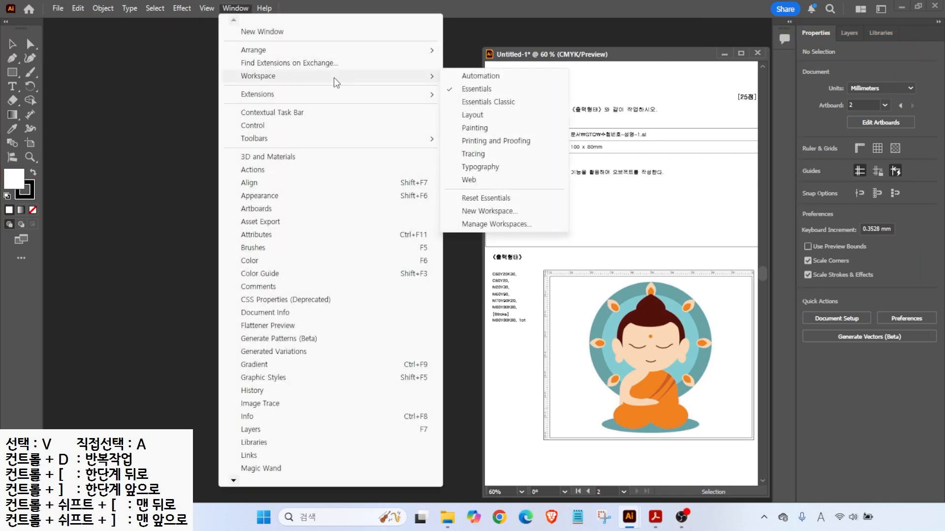
{"action": "left_click", "coordinate": [472, 102]}
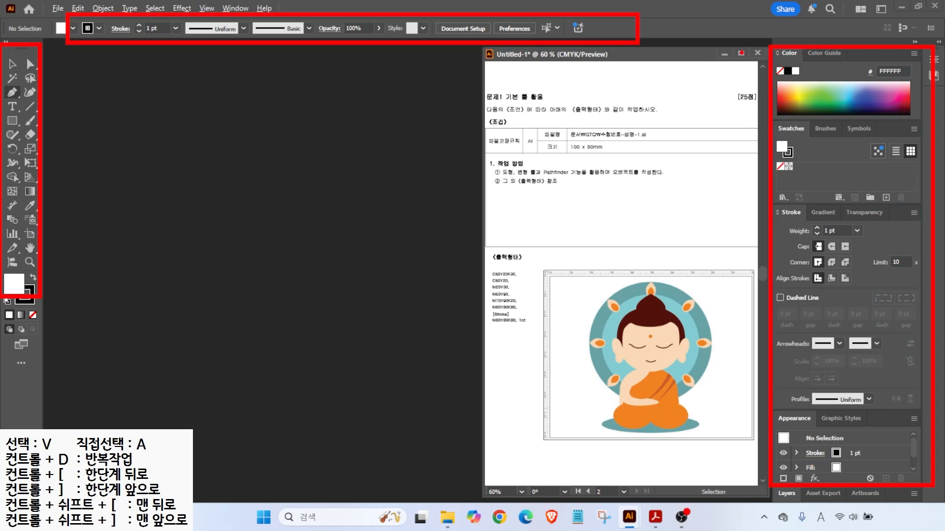
{"action": "left_click", "coordinate": [938, 41]}
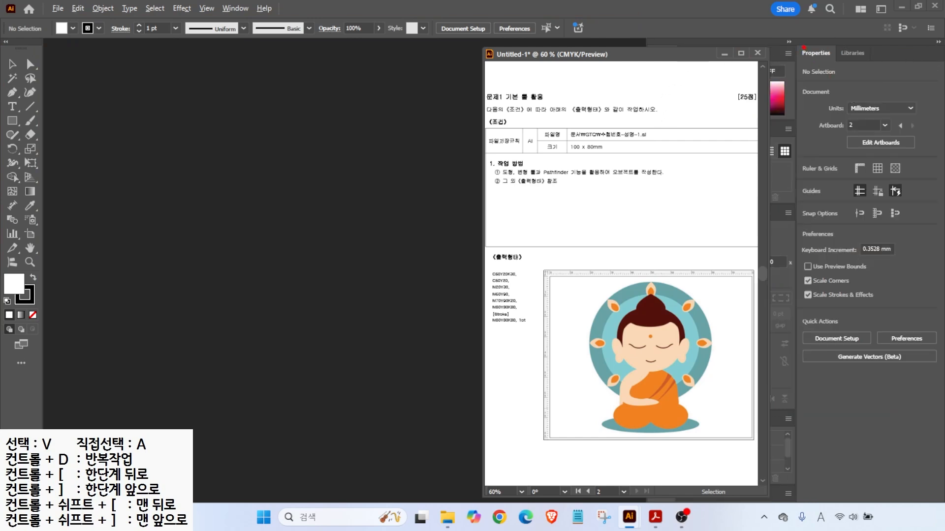
{"action": "left_click_drag", "start_coordinate": [652, 56], "coordinate": [528, 58]}
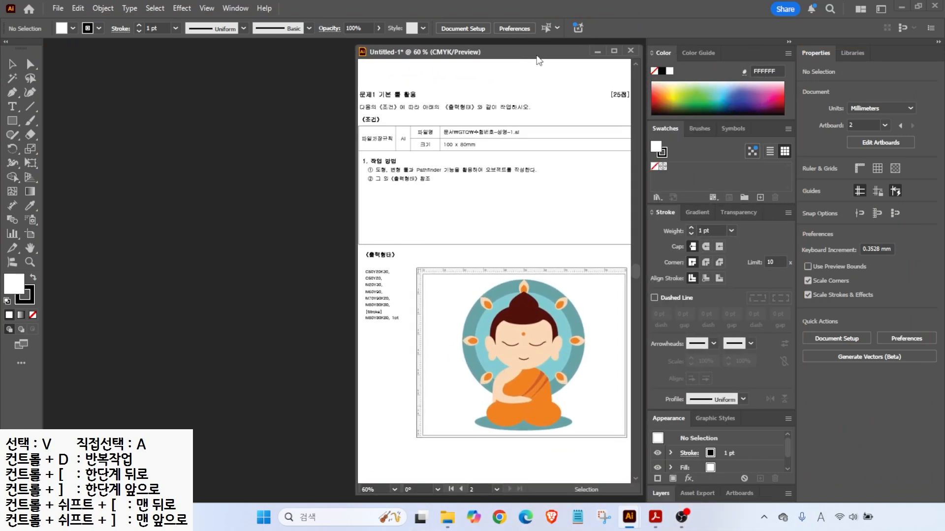
{"action": "left_click", "coordinate": [938, 41]}
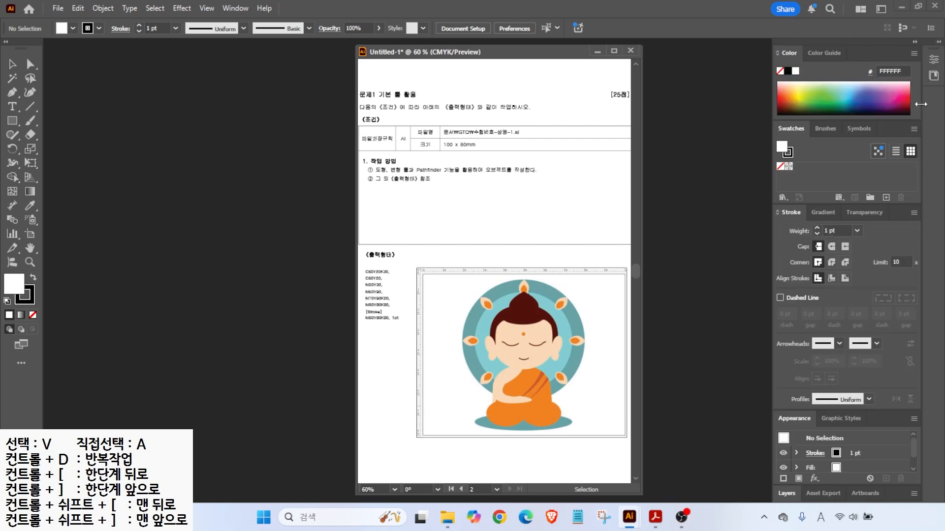
{"action": "left_click_drag", "start_coordinate": [552, 57], "coordinate": [680, 56]}
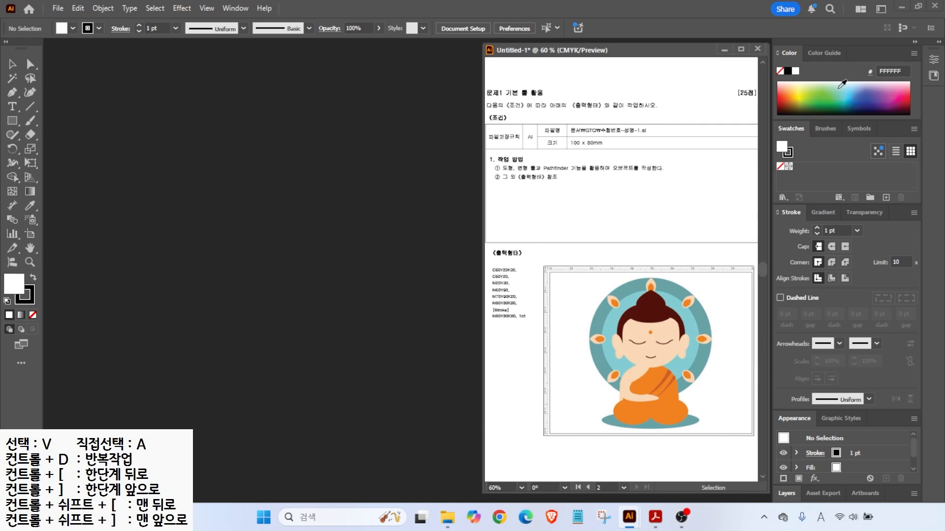
- Reset the Essentials Classic workspace to its default panel layout
{"action": "left_click", "coordinate": [235, 8]}
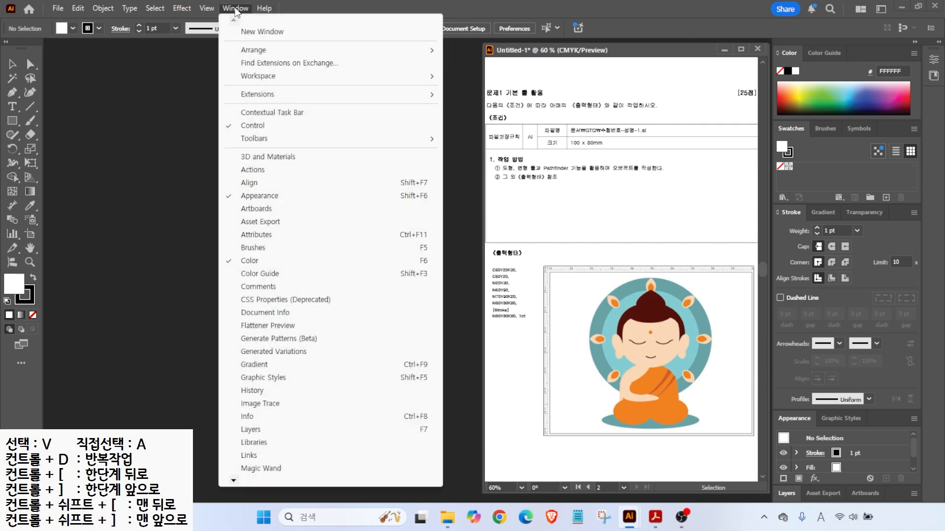
{"action": "mouse_move", "coordinate": [375, 75]}
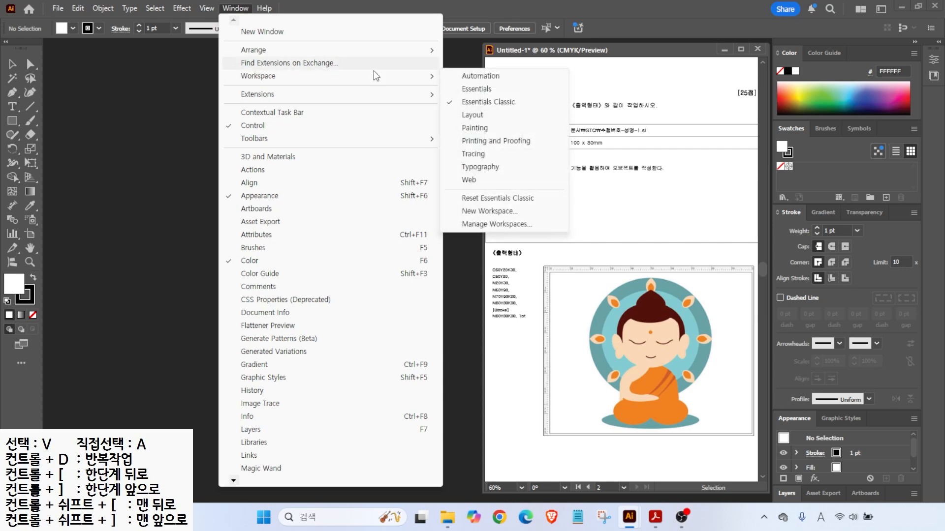
{"action": "left_click", "coordinate": [472, 199]}
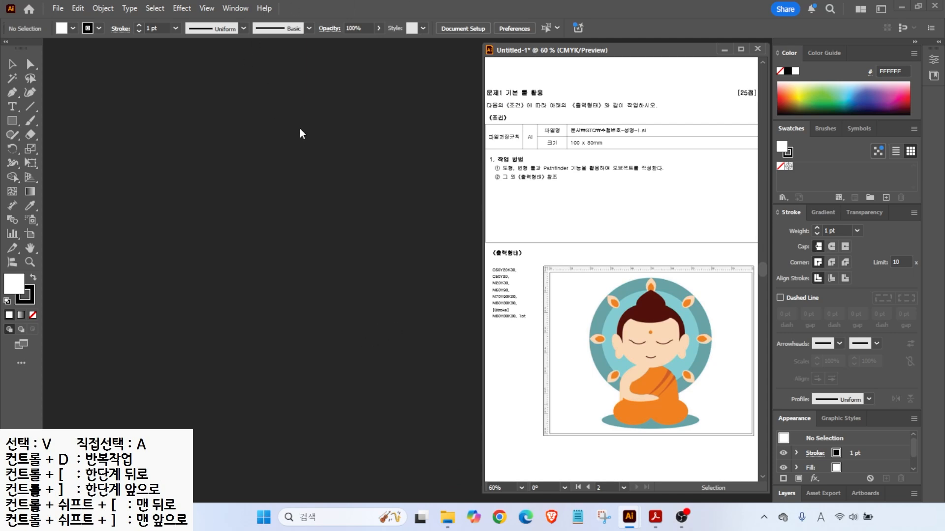
- Open Preferences and browse the General, Selection, Type, Units, Guides & Grid and Smart Guides pages
{"action": "left_click", "coordinate": [79, 8]}
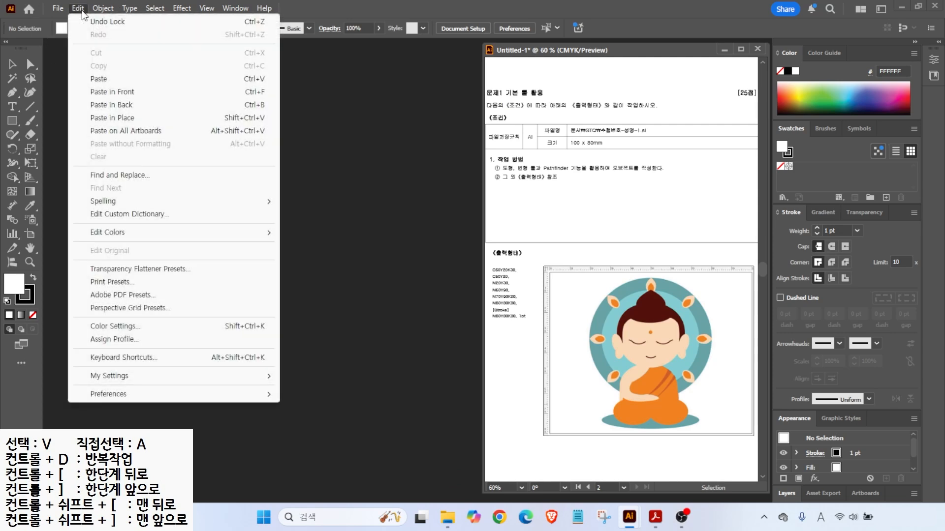
{"action": "mouse_move", "coordinate": [135, 399]}
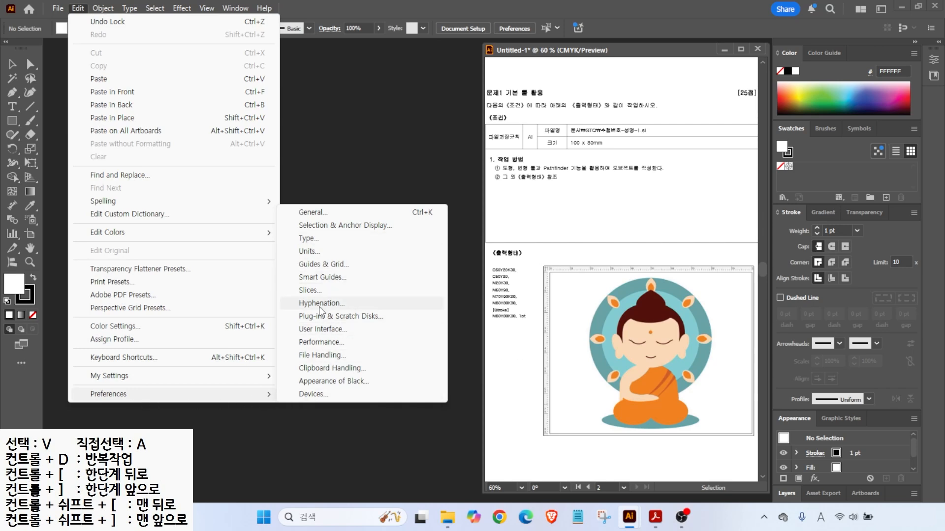
{"action": "left_click", "coordinate": [319, 304]}
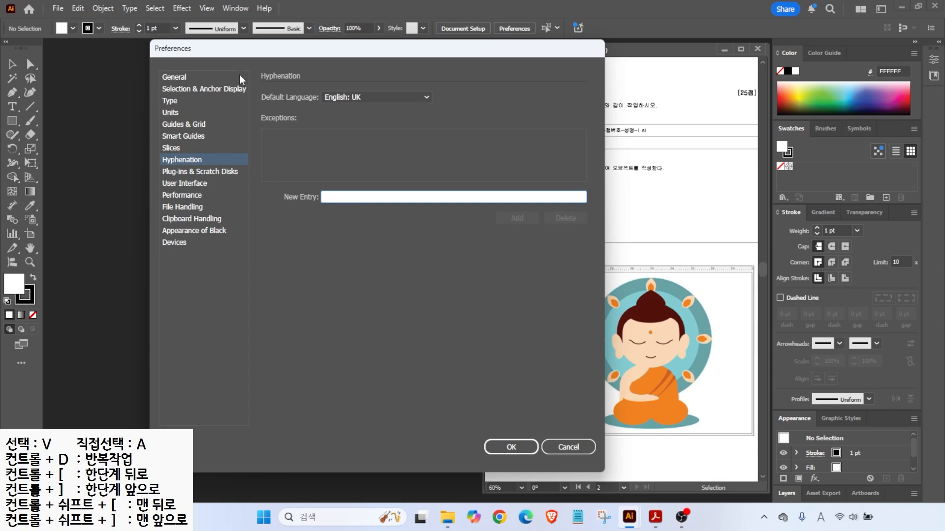
{"action": "left_click", "coordinate": [169, 79]}
{"action": "left_click", "coordinate": [170, 89]}
{"action": "left_click", "coordinate": [169, 101]}
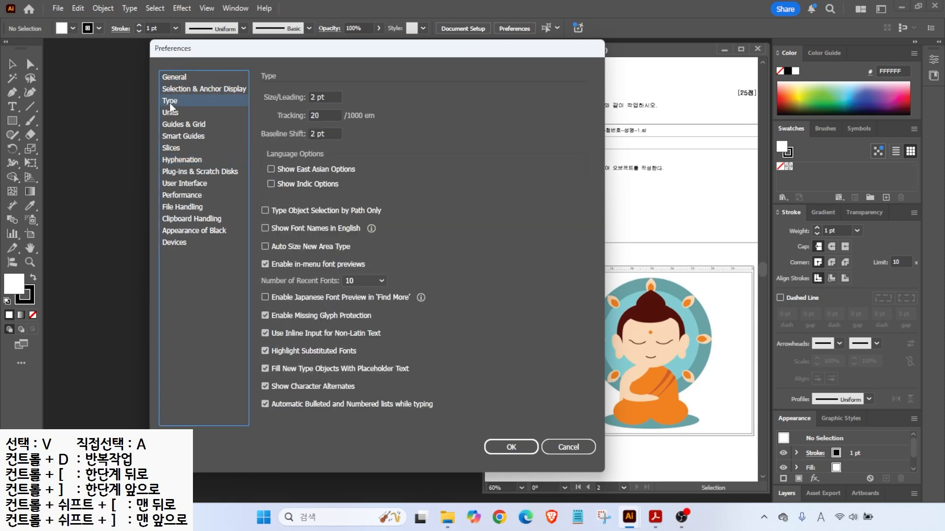
{"action": "left_click", "coordinate": [170, 113]}
{"action": "left_click", "coordinate": [170, 125]}
{"action": "left_click", "coordinate": [179, 137]}
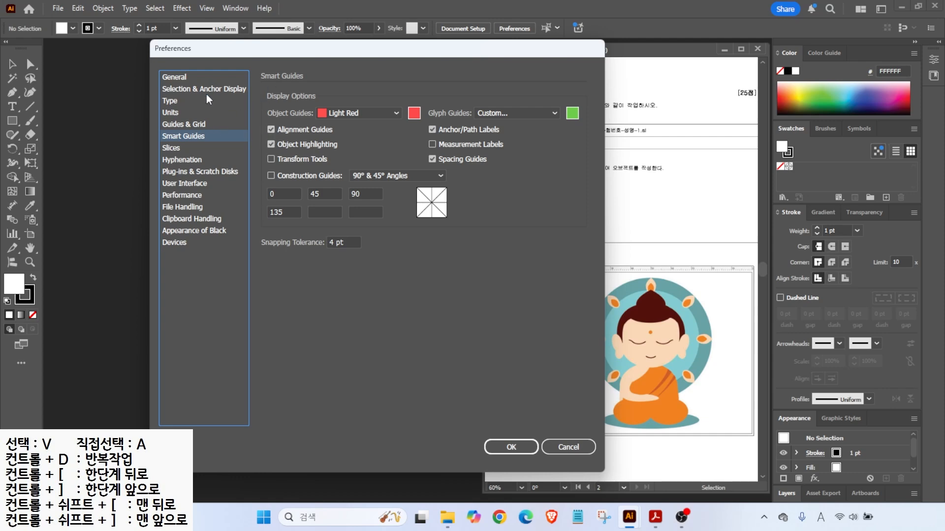
- Confirm general units are Millimeters, then check guides are Light Red lines in Guides & Grid
{"action": "left_click", "coordinate": [173, 113]}
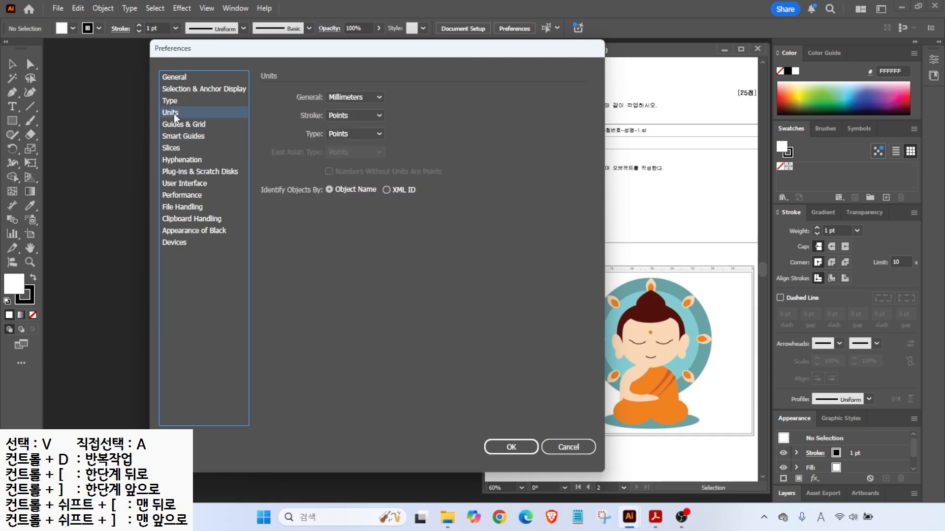
{"action": "key", "text": "alt"}
{"action": "left_click_drag", "start_coordinate": [705, 240], "coordinate": [705, 463]}
{"action": "left_click_drag", "start_coordinate": [551, 400], "coordinate": [752, 400]}
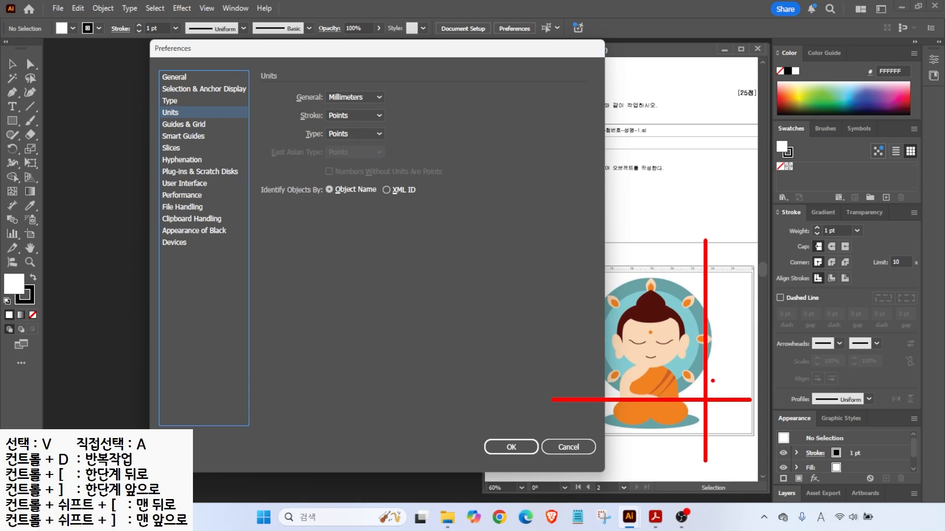
{"action": "left_click_drag", "start_coordinate": [713, 337], "coordinate": [753, 305]}
{"action": "left_click", "coordinate": [178, 124]}
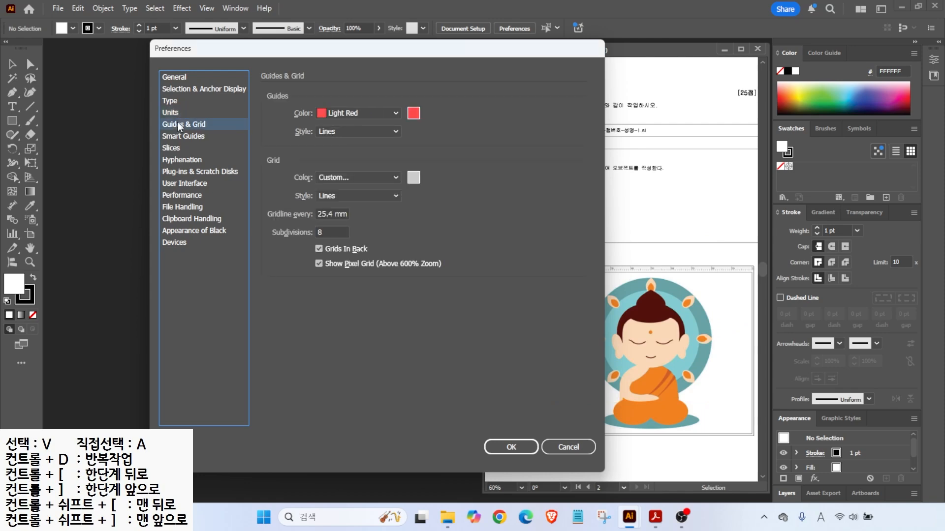
- Review the Smart Guides preferences page
{"action": "left_click_drag", "start_coordinate": [288, 93], "coordinate": [446, 123]}
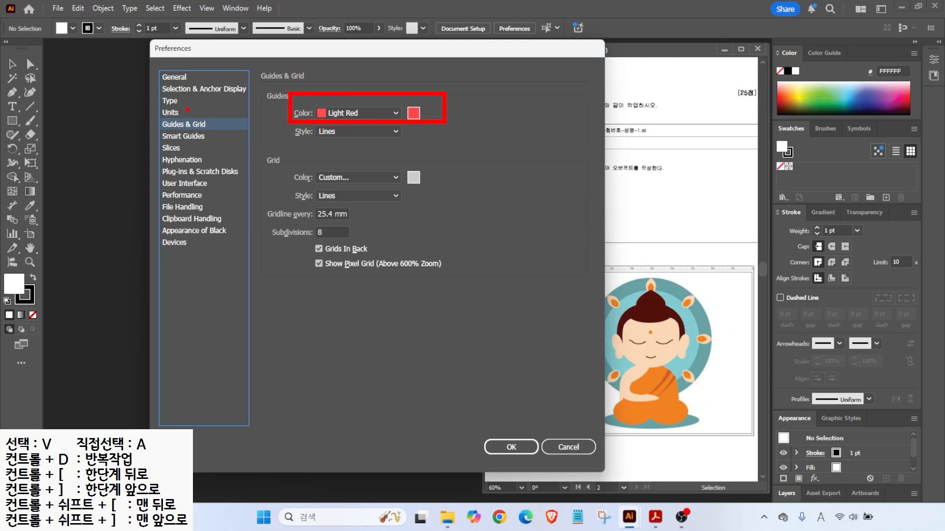
{"action": "left_click", "coordinate": [173, 134]}
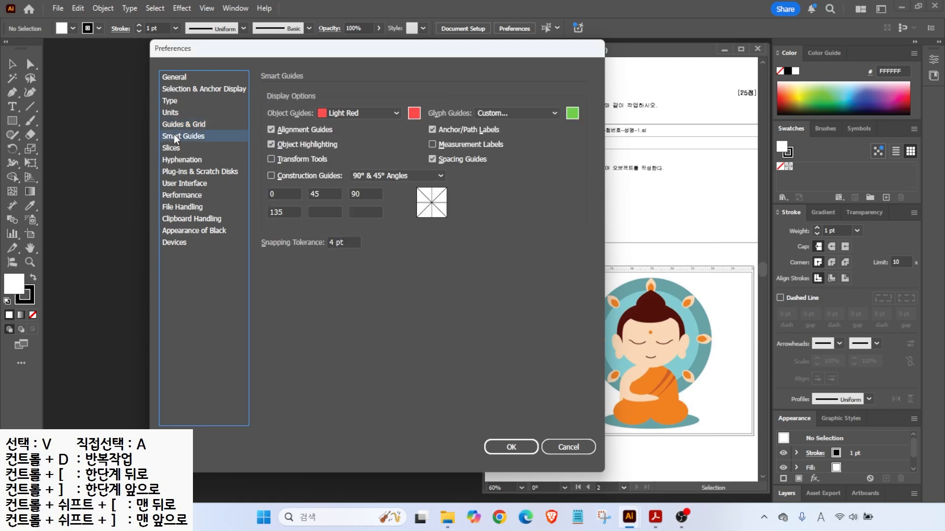
{"action": "mouse_move", "coordinate": [668, 366]}
{"action": "left_mouse_down"}
{"action": "mouse_move", "coordinate": [626, 360]}
{"action": "mouse_move", "coordinate": [624, 324]}
{"action": "mouse_move", "coordinate": [667, 308]}
{"action": "mouse_move", "coordinate": [689, 333]}
{"action": "mouse_move", "coordinate": [659, 343]}
{"action": "left_mouse_up"}
{"action": "mouse_move", "coordinate": [648, 376]}
{"action": "left_mouse_down"}
{"action": "mouse_move", "coordinate": [665, 375]}
{"action": "mouse_move", "coordinate": [654, 385]}
{"action": "left_mouse_up"}
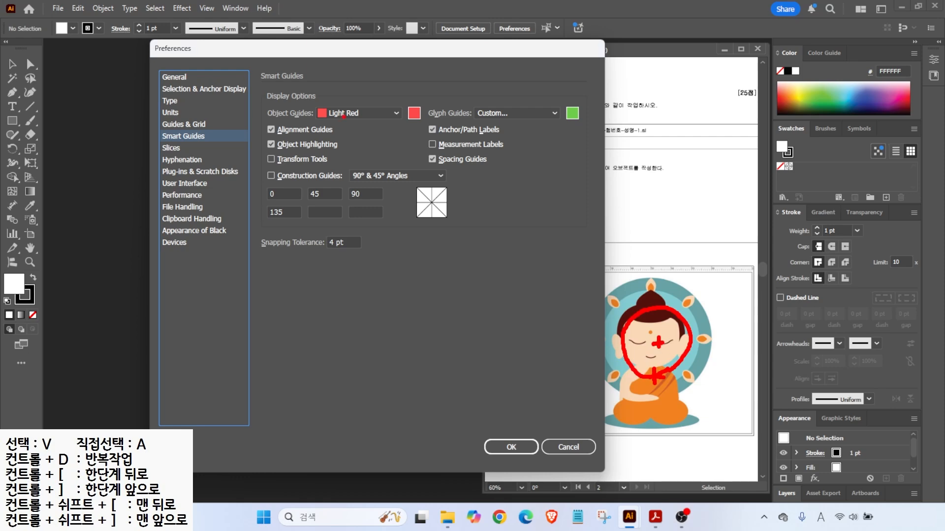
{"action": "key", "text": "Escape"}
{"action": "key", "text": "ctrl+2"}
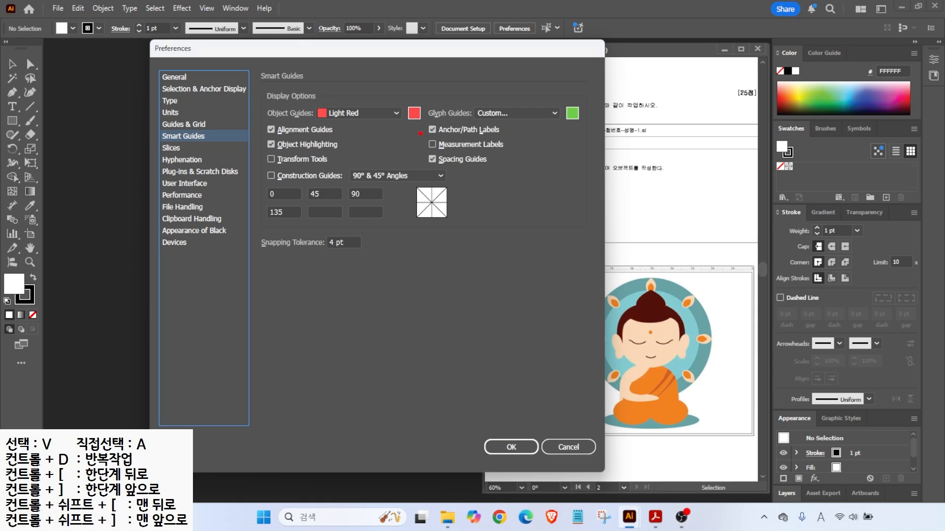
{"action": "left_click_drag", "start_coordinate": [419, 137], "coordinate": [512, 157]}
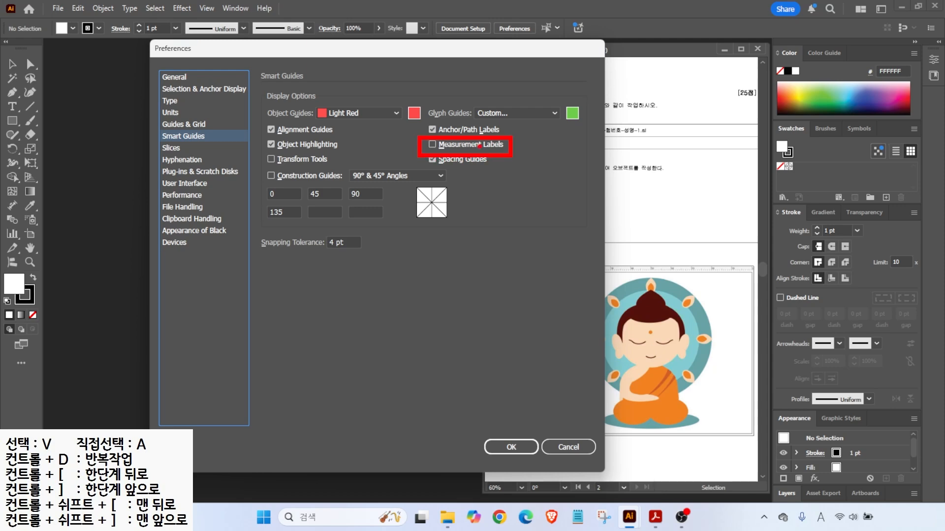
{"action": "key", "text": "Escape"}
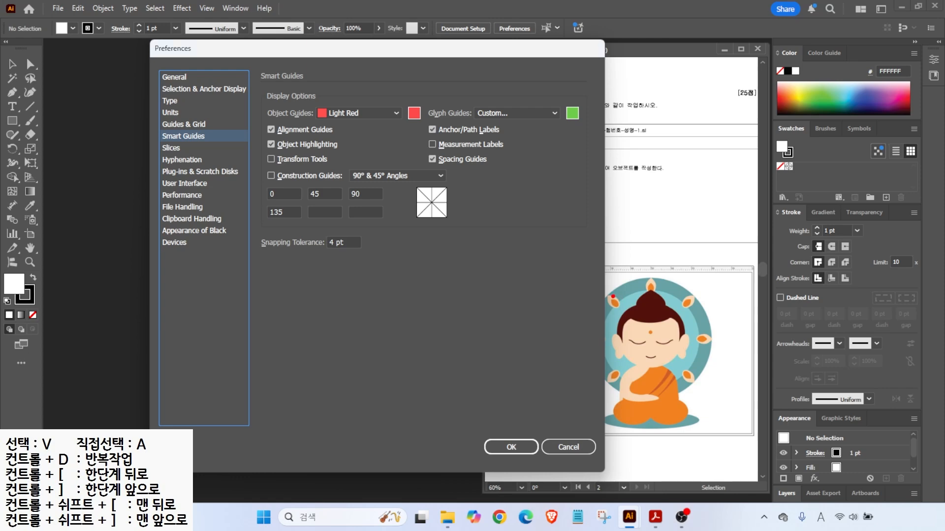
{"action": "mouse_move", "coordinate": [688, 335]}
{"action": "left_mouse_down"}
{"action": "mouse_move", "coordinate": [656, 377]}
{"action": "mouse_move", "coordinate": [611, 302]}
{"action": "mouse_move", "coordinate": [690, 356]}
{"action": "mouse_move", "coordinate": [669, 367]}
{"action": "left_mouse_up"}
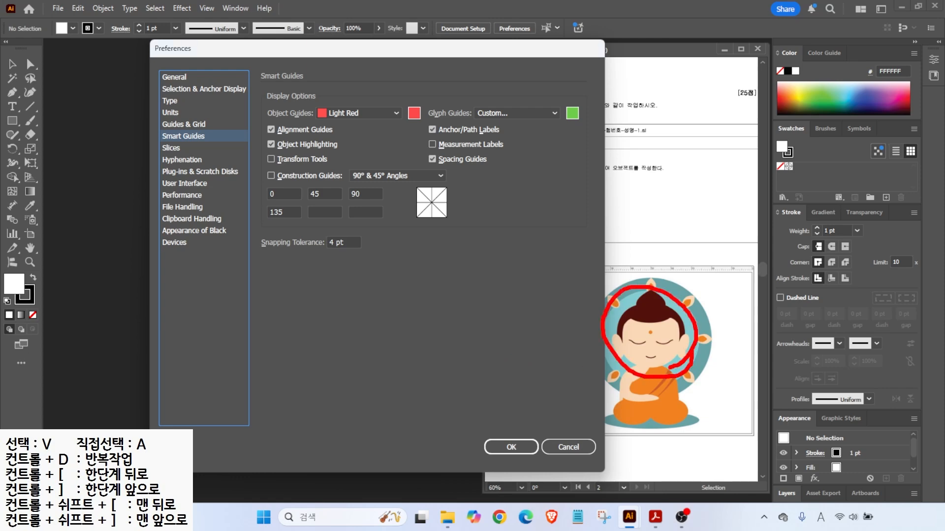
{"action": "left_click_drag", "start_coordinate": [674, 375], "coordinate": [270, 378]}
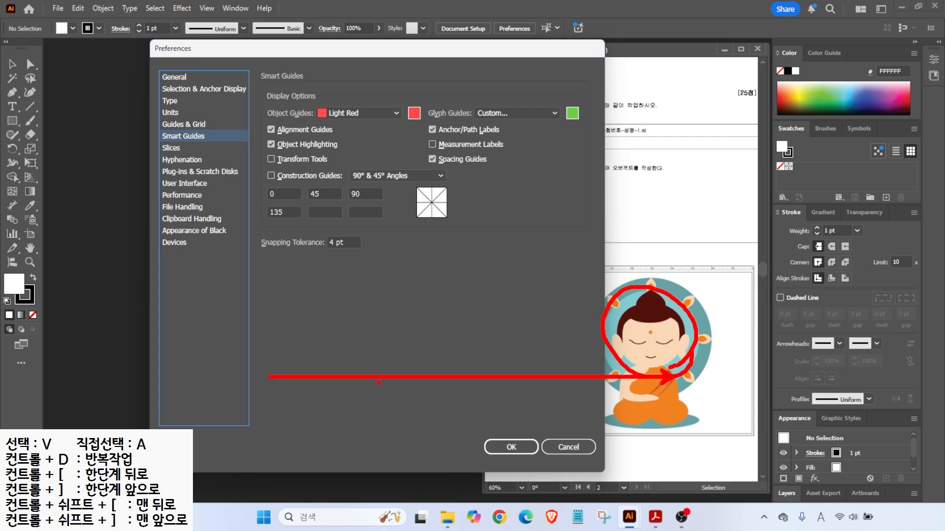
{"action": "key", "text": "Escape"}
{"action": "key", "text": "ctrl+2"}
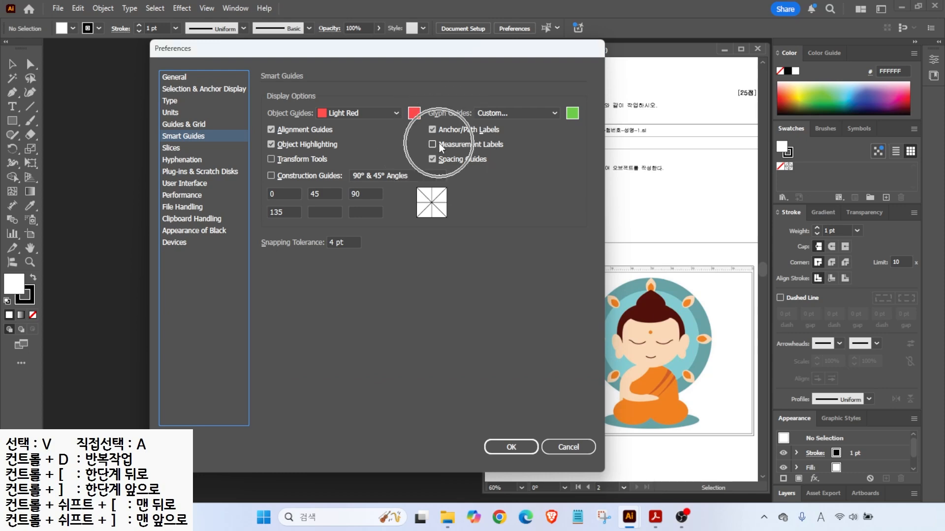
- Try the lightest interface brightness, then settle on the medium-dark setting
{"action": "left_click", "coordinate": [173, 183]}
{"action": "key", "text": "alt"}
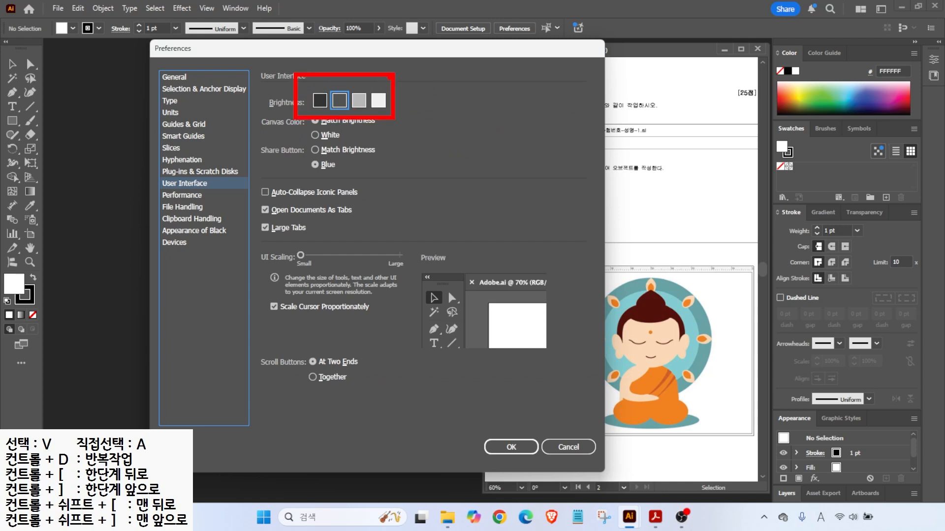
{"action": "left_click", "coordinate": [378, 100]}
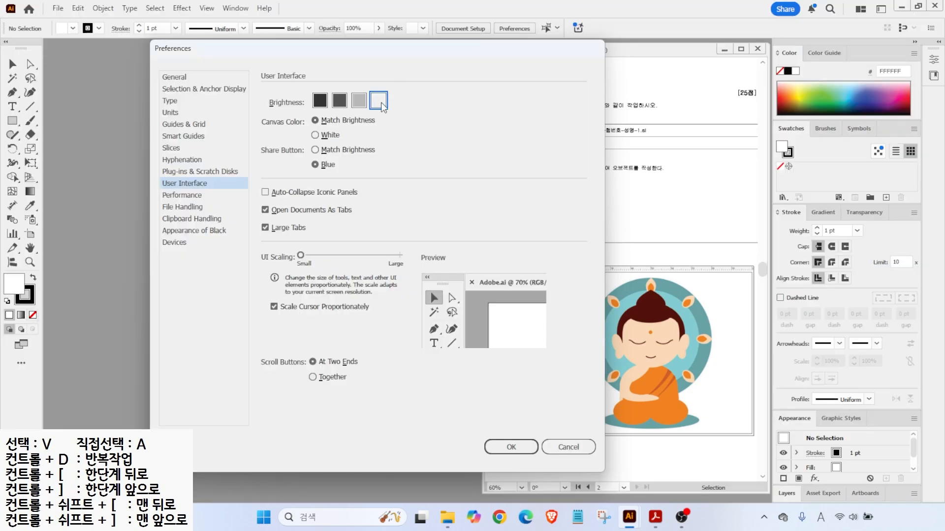
{"action": "left_click", "coordinate": [339, 100]}
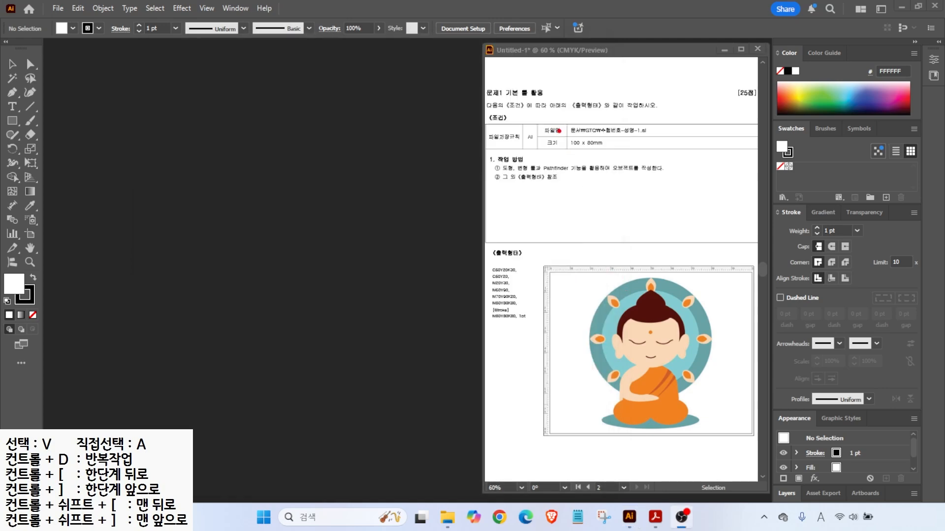
- Start a new document and enter the candidate's number and name as its name
{"action": "left_click_drag", "start_coordinate": [558, 112], "coordinate": [663, 155]}
{"action": "left_click_drag", "start_coordinate": [629, 122], "coordinate": [655, 99]}
{"action": "left_click_drag", "start_coordinate": [598, 148], "coordinate": [619, 170]}
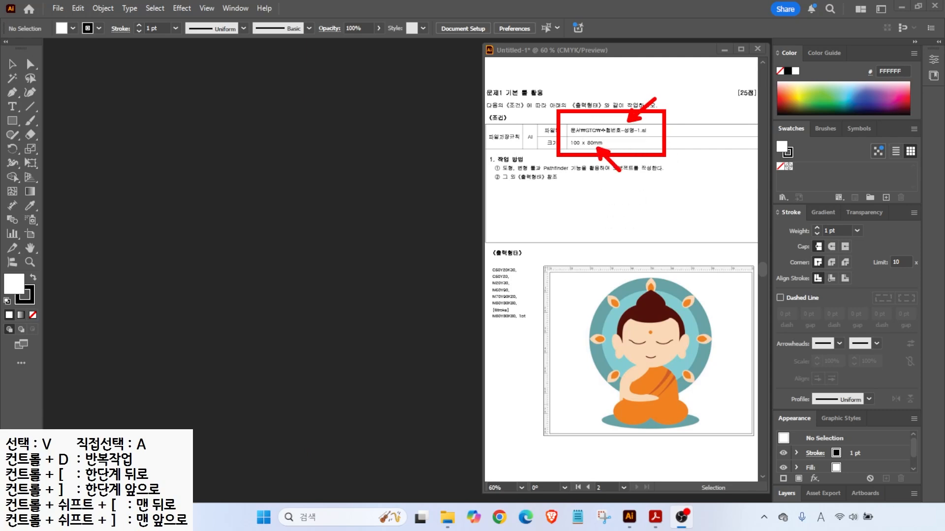
{"action": "key", "text": "Escape"}
{"action": "left_click", "coordinate": [59, 8]}
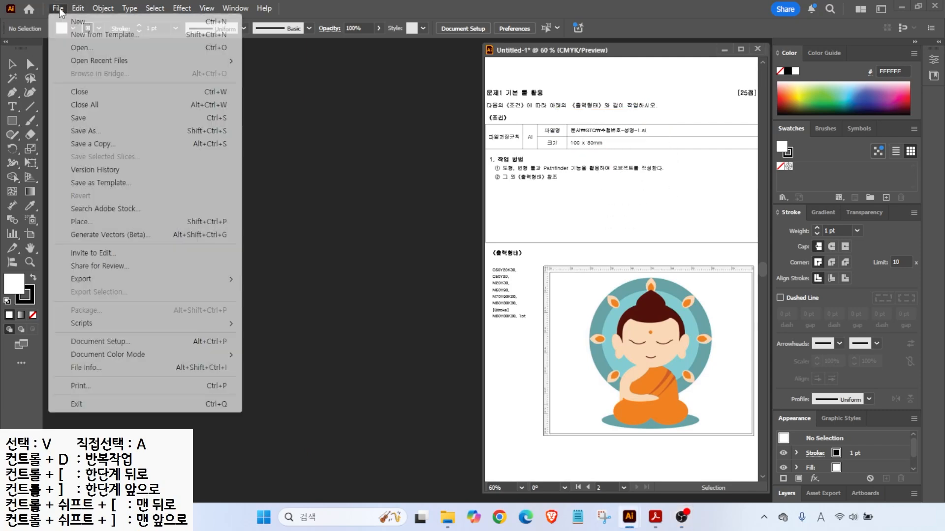
{"action": "left_click", "coordinate": [64, 20]}
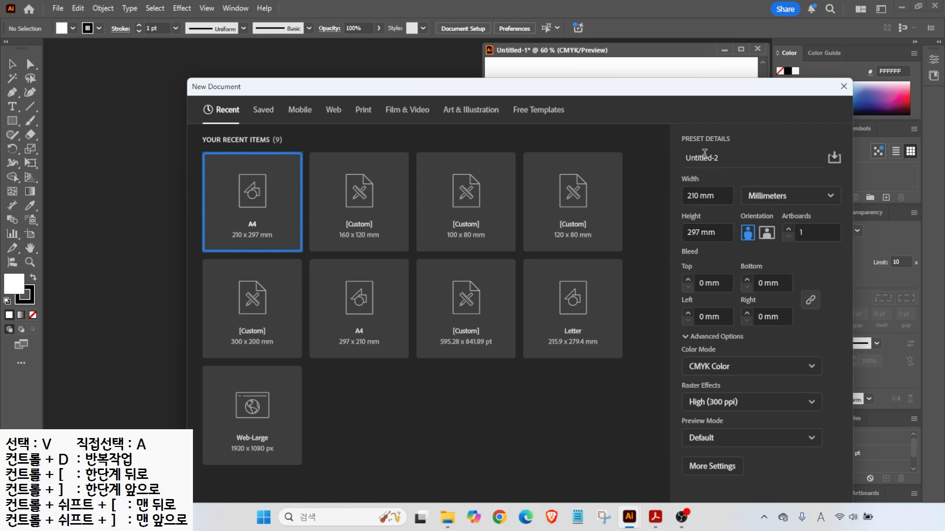
{"action": "type", "text": "1"}
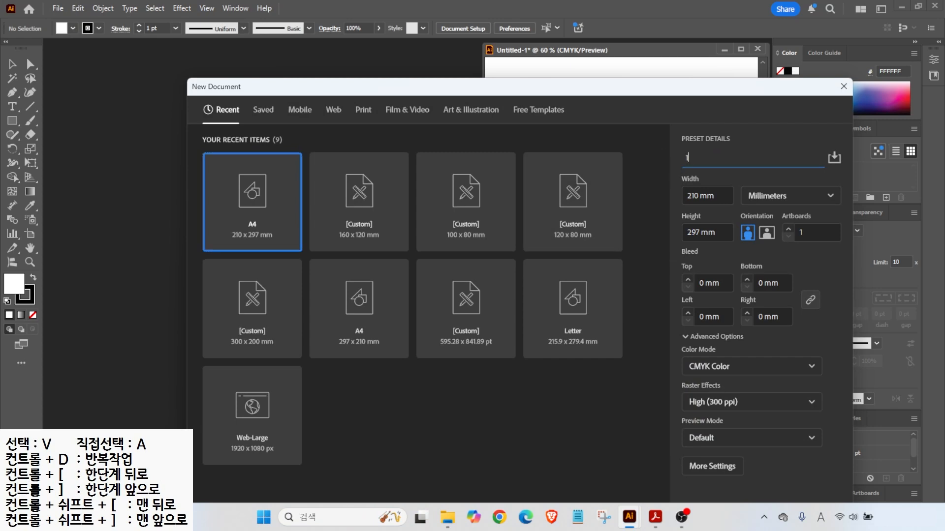
{"action": "type", "text": "234-"}
{"action": "key", "text": "Hangul"}
{"action": "type", "text": "-1"}
{"action": "key", "text": "ctrl"}
- Set the document size to 100 mm wide by 80 mm high and create it
{"action": "left_click", "coordinate": [720, 195]}
{"action": "type", "text": "100"}
{"action": "key", "text": "Tab"}
{"action": "type", "text": "800"}
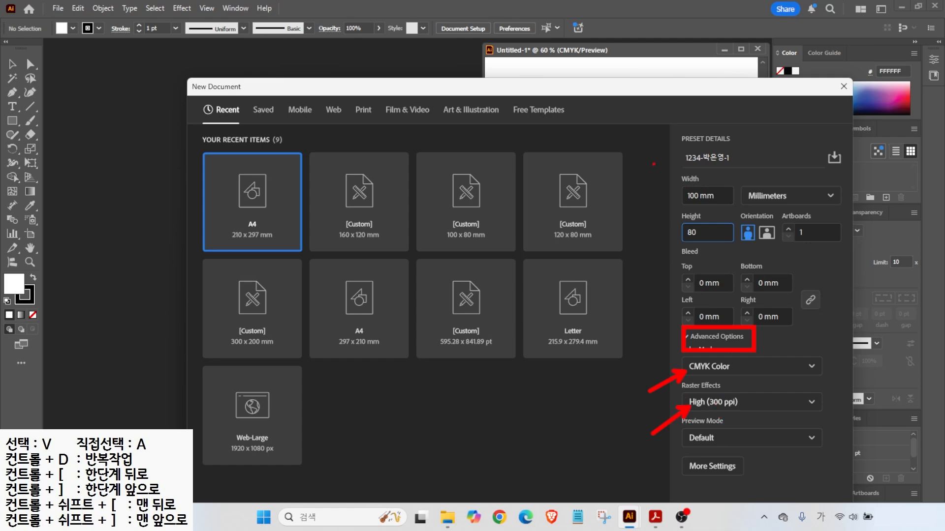
{"action": "key", "text": "Escape"}
{"action": "mouse_move", "coordinate": [595, 85]}
{"action": "left_mouse_down"}
{"action": "mouse_move", "coordinate": [496, 54]}
{"action": "mouse_move", "coordinate": [471, 36]}
{"action": "left_mouse_up"}
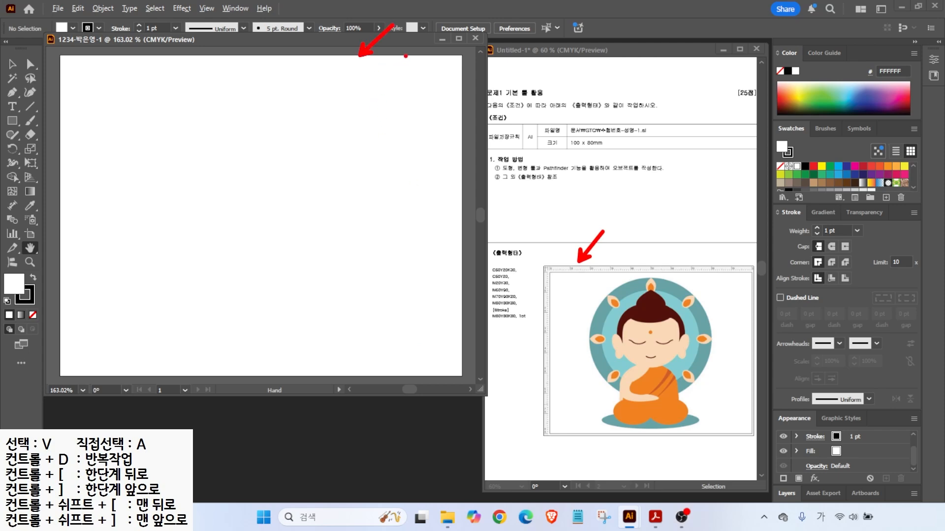
- Show rulers around the new document
{"action": "left_click_drag", "start_coordinate": [341, 44], "coordinate": [343, 59]}
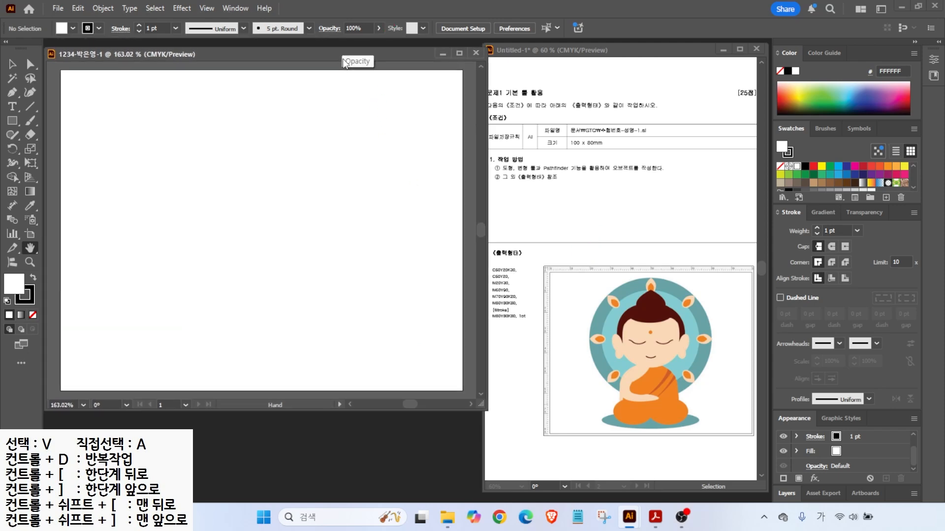
{"action": "left_click", "coordinate": [208, 8]}
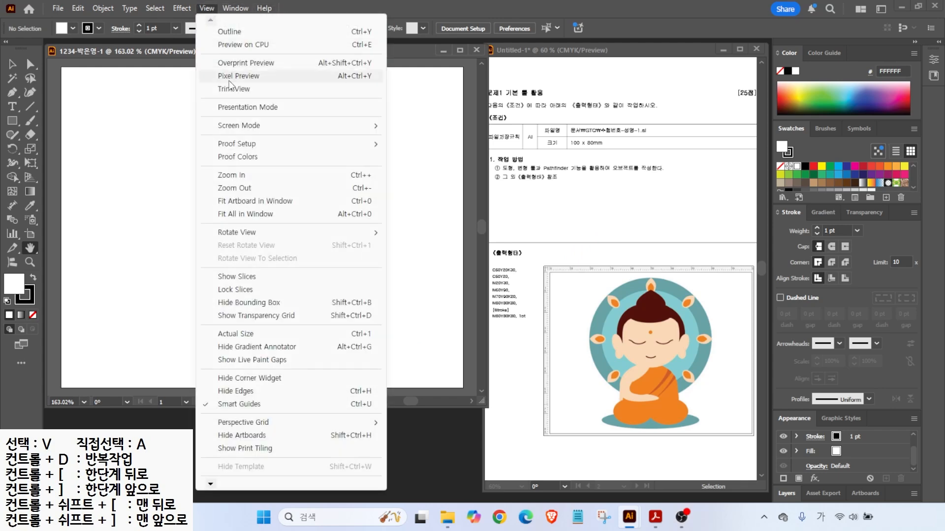
{"action": "mouse_move", "coordinate": [210, 485]}
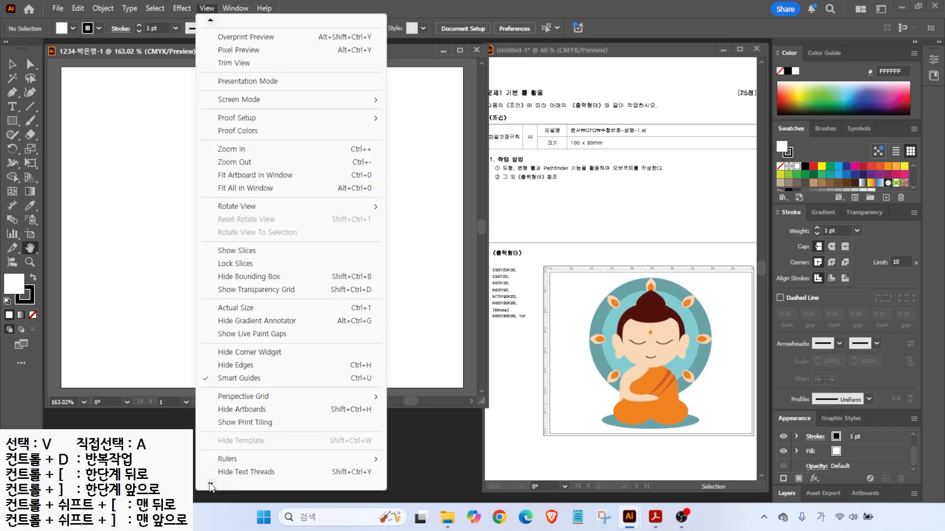
{"action": "mouse_move", "coordinate": [371, 409]}
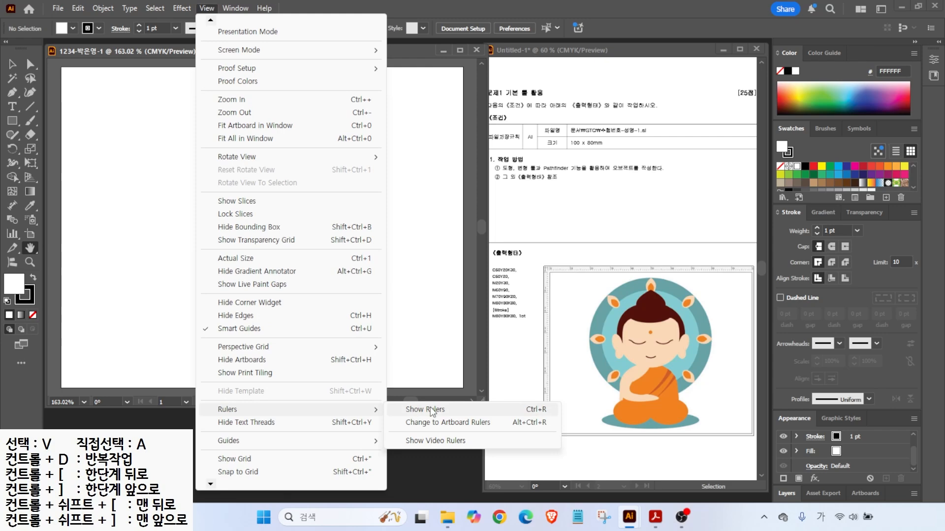
{"action": "left_click", "coordinate": [431, 409]}
- Create a new swatch group in the Swatches panel
{"action": "mouse_move", "coordinate": [540, 324]}
{"action": "left_mouse_down"}
{"action": "mouse_move", "coordinate": [496, 339]}
{"action": "mouse_move", "coordinate": [500, 254]}
{"action": "mouse_move", "coordinate": [549, 279]}
{"action": "mouse_move", "coordinate": [527, 339]}
{"action": "left_mouse_up"}
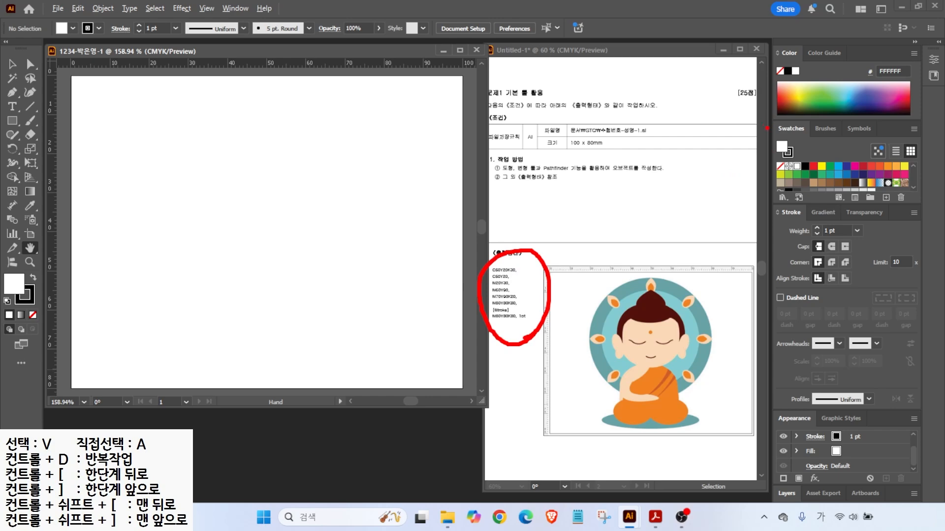
{"action": "left_click_drag", "start_coordinate": [764, 125], "coordinate": [927, 210]}
{"action": "left_click_drag", "start_coordinate": [753, 146], "coordinate": [782, 167]}
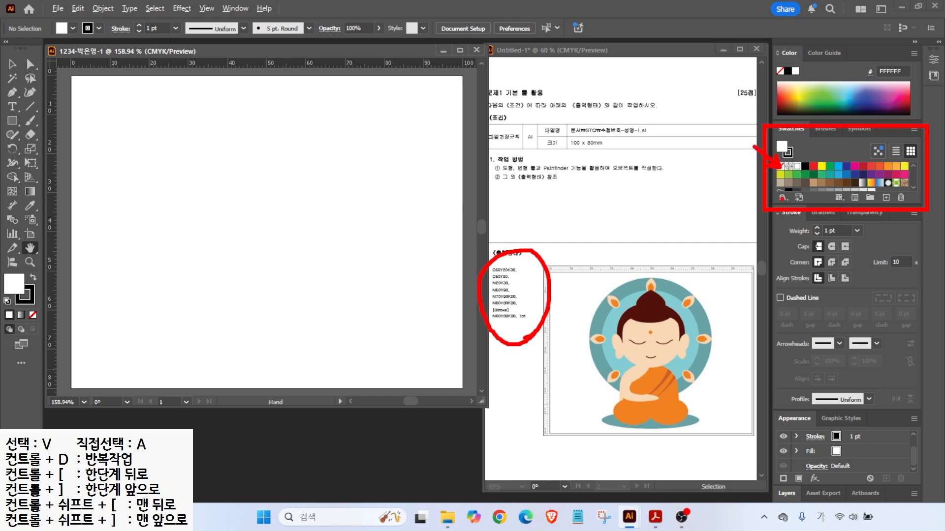
{"action": "key", "text": "Escape"}
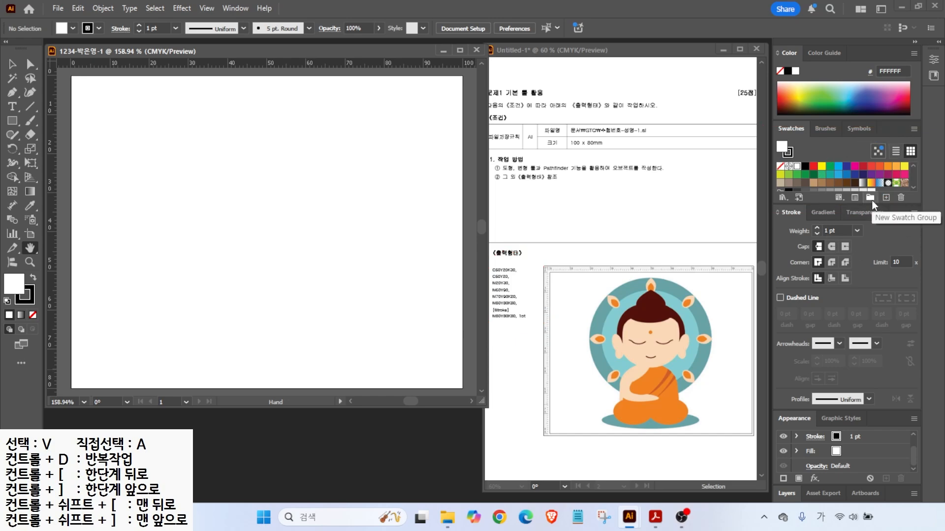
{"action": "left_click", "coordinate": [870, 199]}
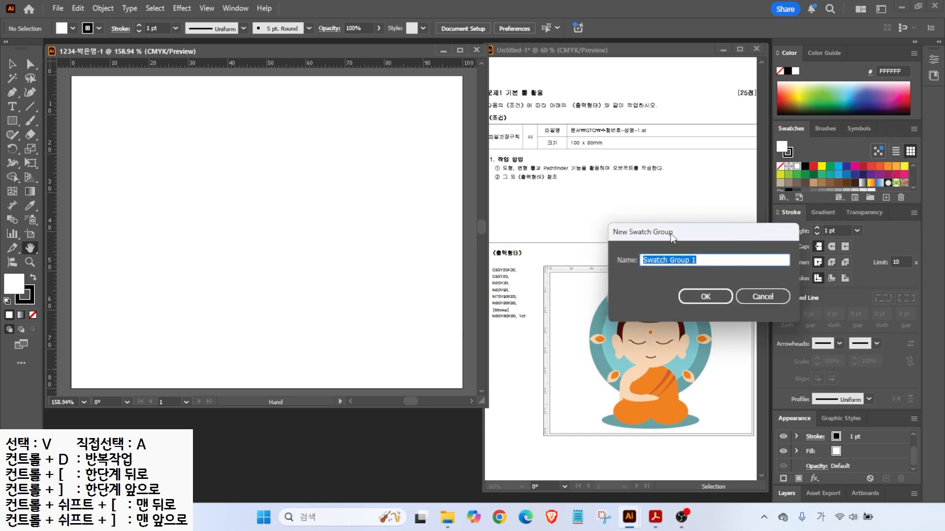
{"action": "left_click_drag", "start_coordinate": [670, 233], "coordinate": [593, 154]}
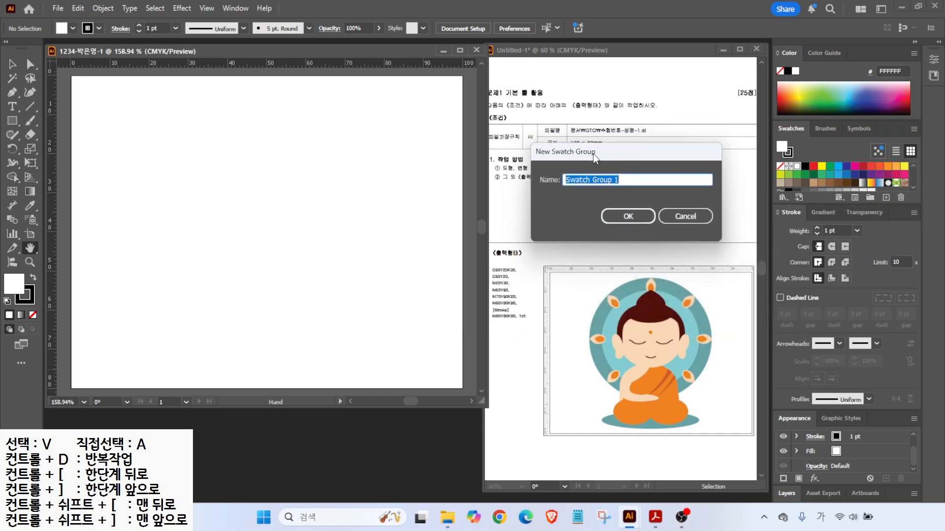
{"action": "left_click", "coordinate": [622, 217]}
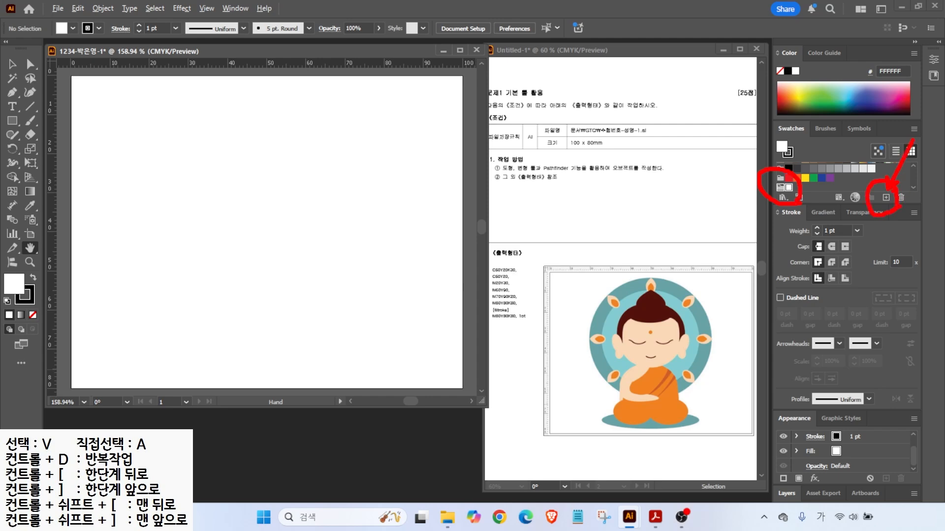
- Add a teal swatch C=50 M=0 Y=20 K=30
{"action": "left_click", "coordinate": [885, 197]}
{"action": "left_click_drag", "start_coordinate": [411, 150], "coordinate": [389, 155]}
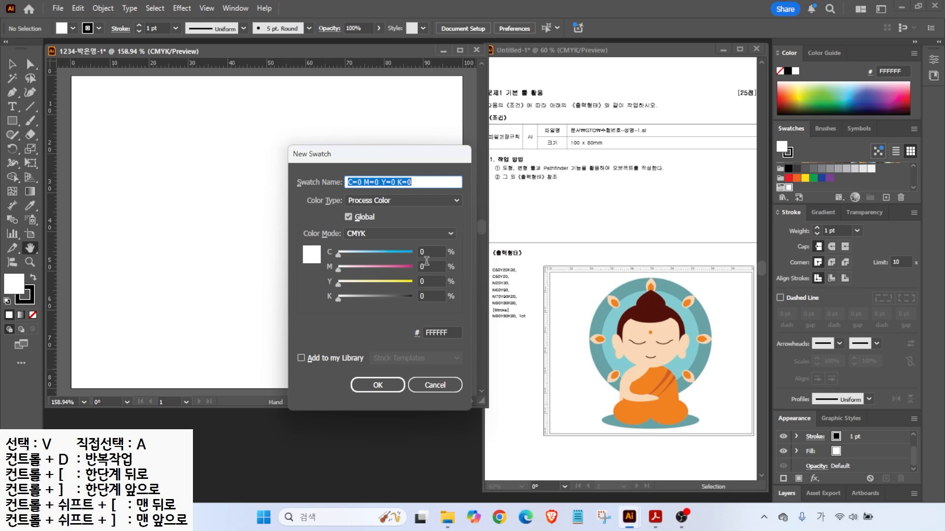
{"action": "left_click", "coordinate": [430, 252]}
{"action": "type", "text": "50"}
{"action": "key", "text": "Tab"}
{"action": "key", "text": "Tab"}
{"action": "type", "text": "20"}
{"action": "key", "text": "Tab"}
{"action": "type", "text": "30"}
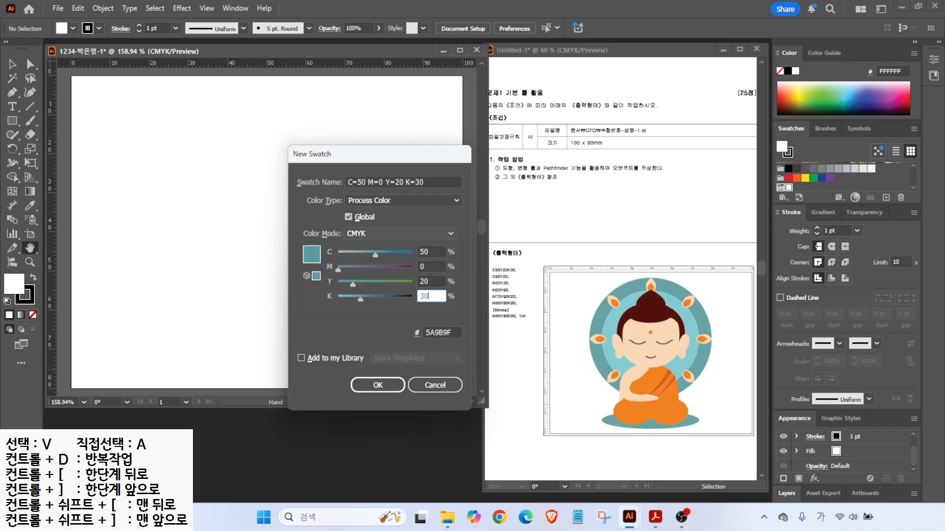
{"action": "left_click", "coordinate": [380, 380]}
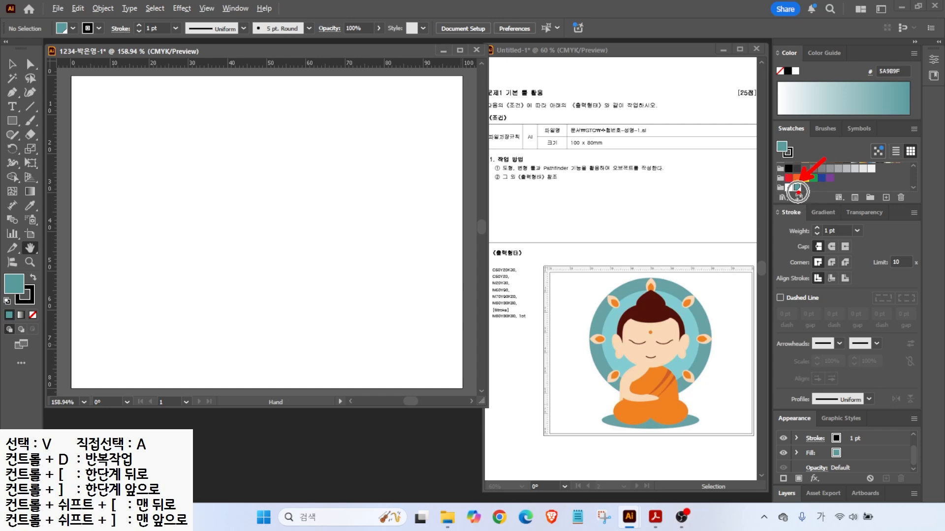
- Add a light blue swatch based on the teal, with cyan 50 and black 0
{"action": "left_click", "coordinate": [888, 197]}
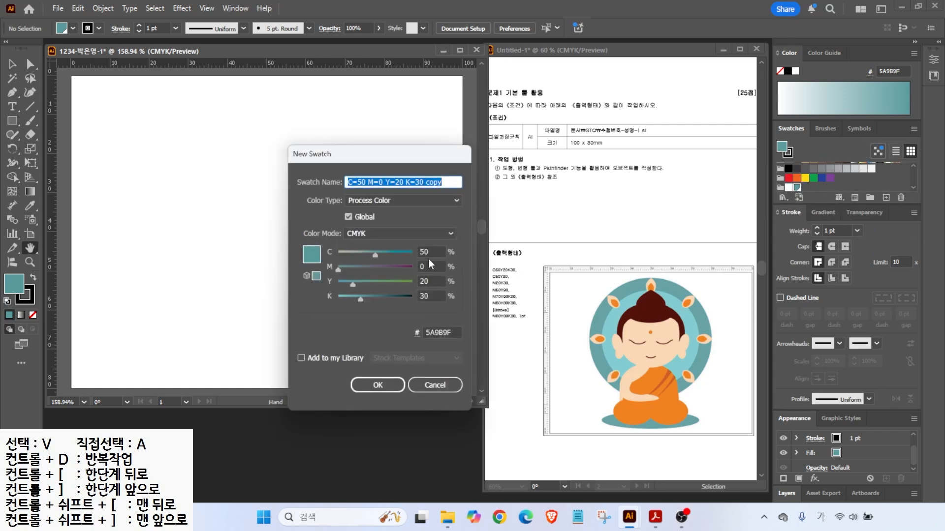
{"action": "left_click_drag", "start_coordinate": [430, 250], "coordinate": [378, 254]}
{"action": "type", "text": "50"}
{"action": "key", "text": "Tab"}
{"action": "key", "text": "Tab"}
{"action": "key", "text": "Tab"}
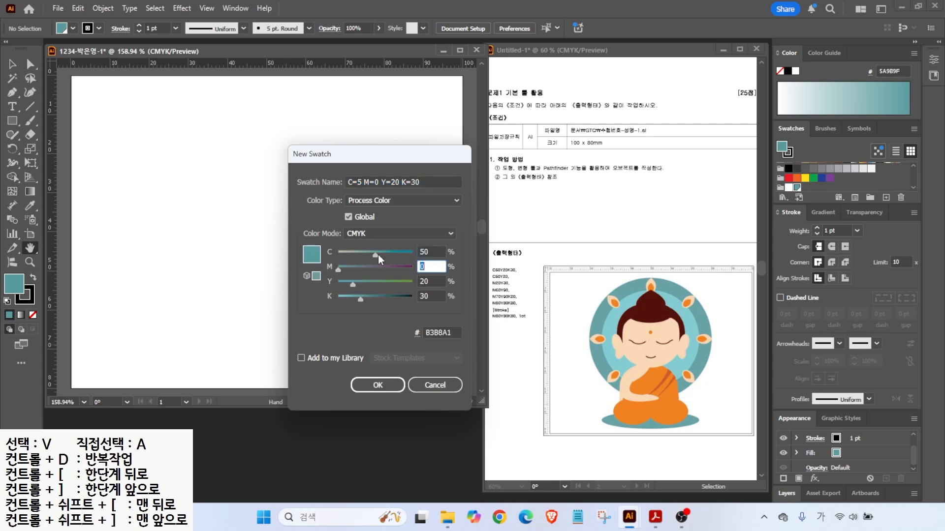
{"action": "type", "text": "0"}
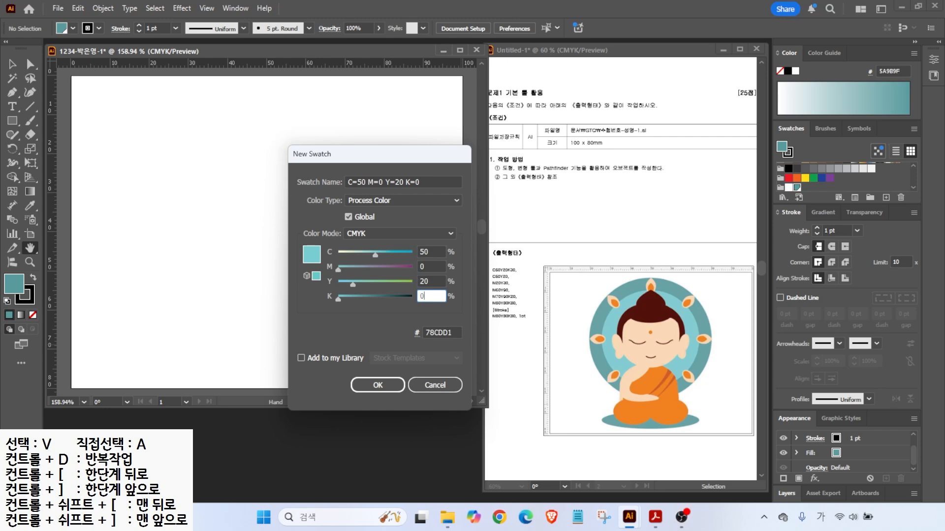
{"action": "key", "text": "Return"}
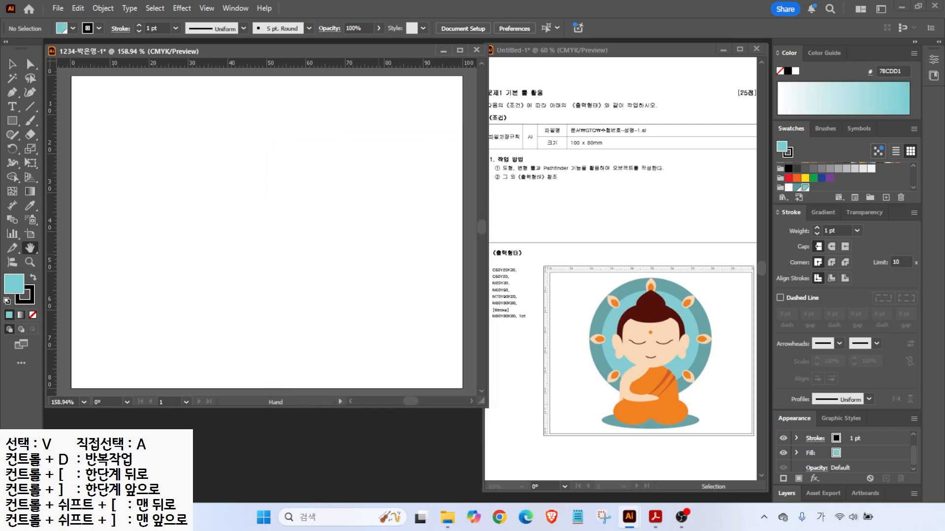
- Add a peach swatch with colour values 0, 20 and 30
{"action": "left_click", "coordinate": [886, 197]}
{"action": "left_click_drag", "start_coordinate": [433, 251], "coordinate": [361, 245]}
{"action": "type", "text": "0"}
{"action": "key", "text": "Tab"}
{"action": "type", "text": "20"}
{"action": "key", "text": "Tab"}
{"action": "type", "text": "30"}
{"action": "key", "text": "Return"}
- Add an orange swatch using values 60 and 90
{"action": "left_click", "coordinate": [885, 198]}
{"action": "key", "text": "Tab"}
{"action": "type", "text": "60"}
- Add a brown swatch using values 70 and 20
{"action": "key", "text": "Tab"}
{"action": "type", "text": "90"}
- Add a dark brown swatch using value 80
{"action": "key", "text": "Tab"}
{"action": "key", "text": "Return"}
{"action": "left_click", "coordinate": [885, 197]}
{"action": "left_click_drag", "start_coordinate": [434, 266], "coordinate": [371, 262]}
{"action": "type", "text": "70"}
{"action": "key", "text": "Tab"}
{"action": "key", "text": "Tab"}
{"action": "type", "text": "20"}
{"action": "key", "text": "Return"}
{"action": "left_click", "coordinate": [885, 197]}
{"action": "type", "text": "80"}
{"action": "key", "text": "Tab"}
{"action": "type", "text": "80"}
{"action": "key", "text": "Tab"}
{"action": "type", "text": "80"}
{"action": "key", "text": "Return"}
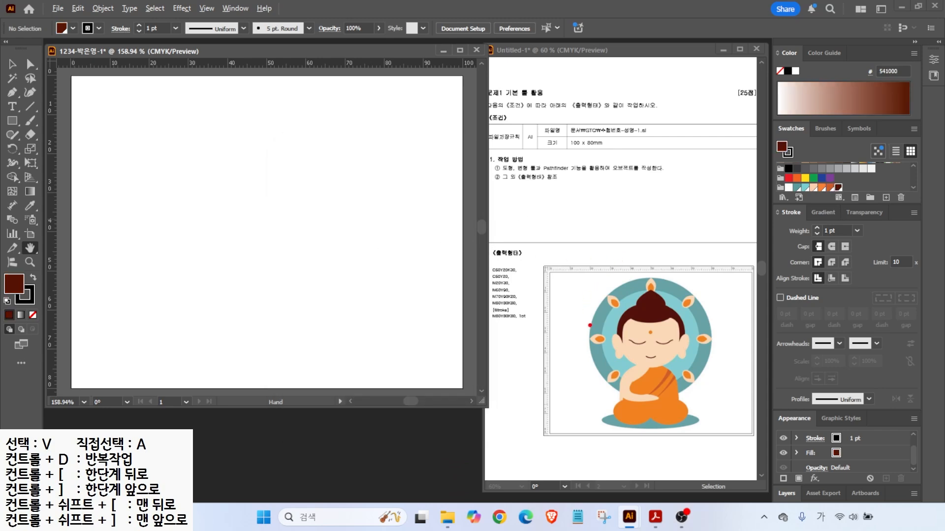
- Drag vertical guides to about 20 mm and 80 mm, then reset default fill and stroke
{"action": "mouse_move", "coordinate": [588, 343]}
{"action": "left_mouse_down"}
{"action": "mouse_move", "coordinate": [598, 226]}
{"action": "mouse_move", "coordinate": [588, 227]}
{"action": "left_mouse_up"}
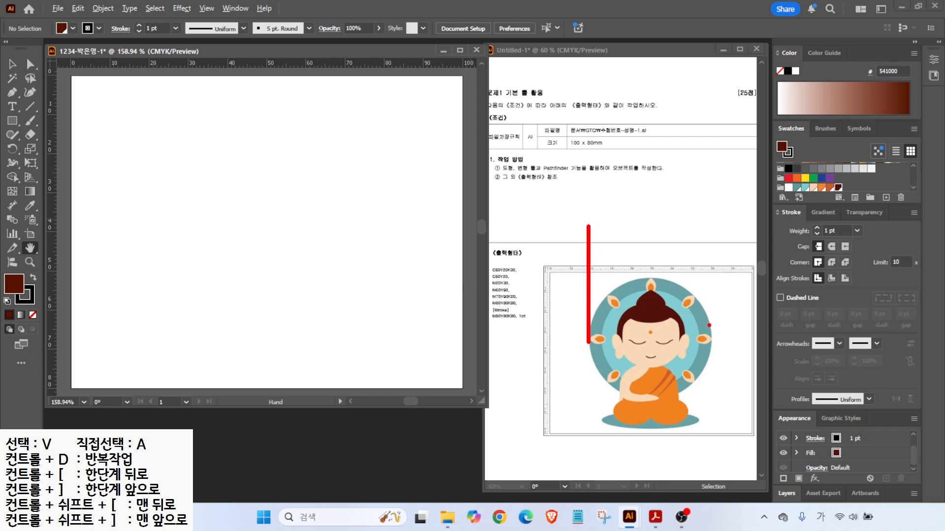
{"action": "left_click_drag", "start_coordinate": [710, 350], "coordinate": [710, 239]}
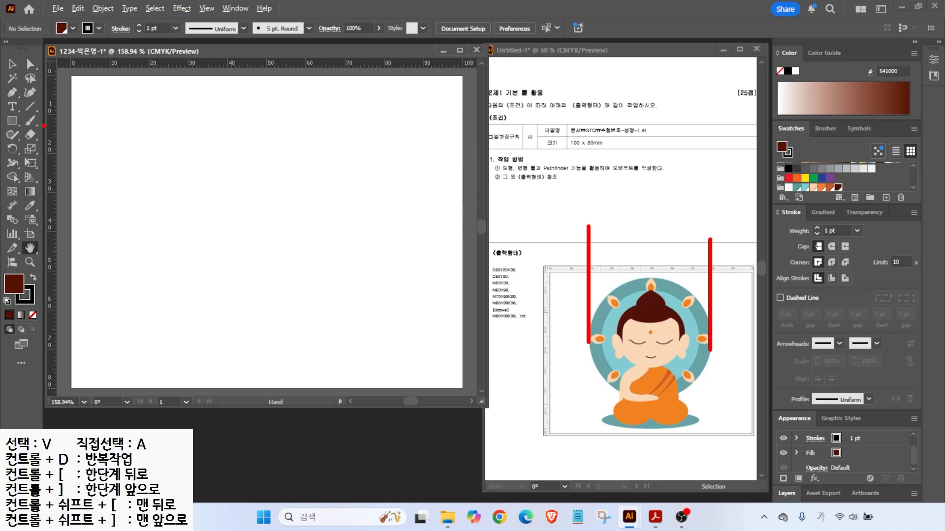
{"action": "mouse_move", "coordinate": [51, 136]}
{"action": "left_mouse_down"}
{"action": "mouse_move", "coordinate": [53, 144]}
{"action": "mouse_move", "coordinate": [129, 140]}
{"action": "mouse_move", "coordinate": [147, 154]}
{"action": "left_mouse_up"}
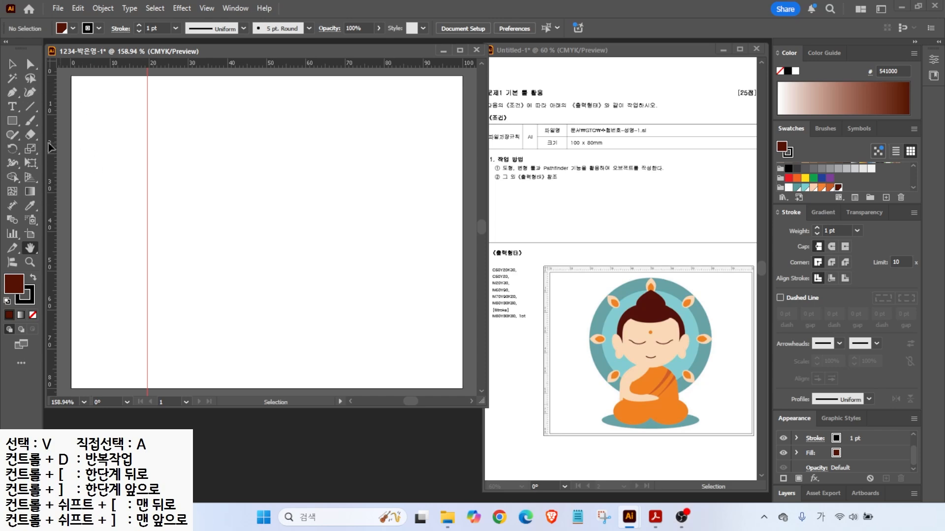
{"action": "left_click_drag", "start_coordinate": [51, 146], "coordinate": [392, 156]}
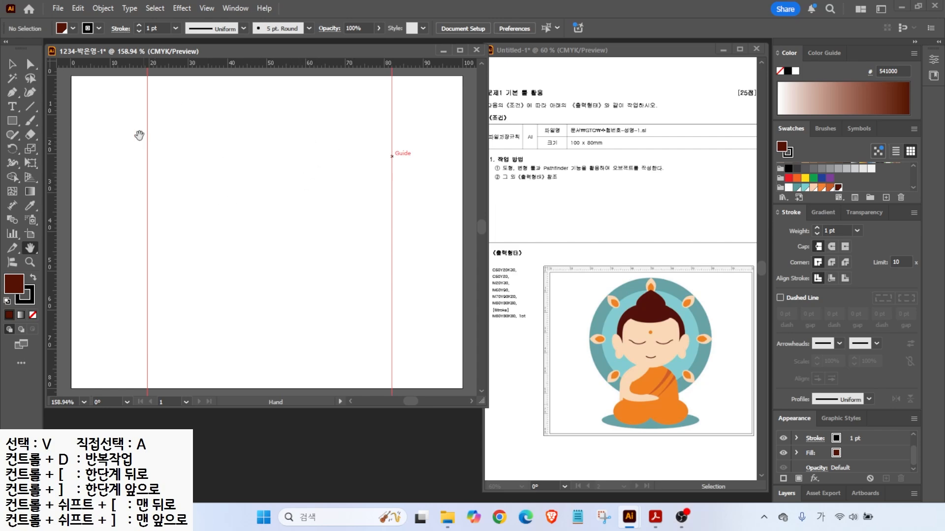
{"action": "left_click", "coordinate": [7, 302]}
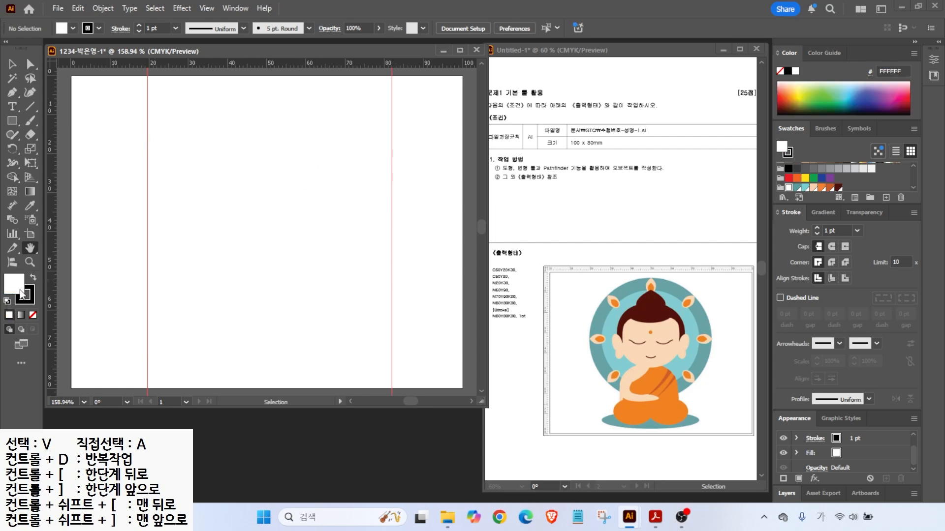
{"action": "left_click", "coordinate": [14, 123]}
- Draw a circle between the guides, fill it teal with no stroke, and nudge it up
{"action": "left_click", "coordinate": [56, 150]}
{"action": "left_click_drag", "start_coordinate": [144, 100], "coordinate": [391, 339]}
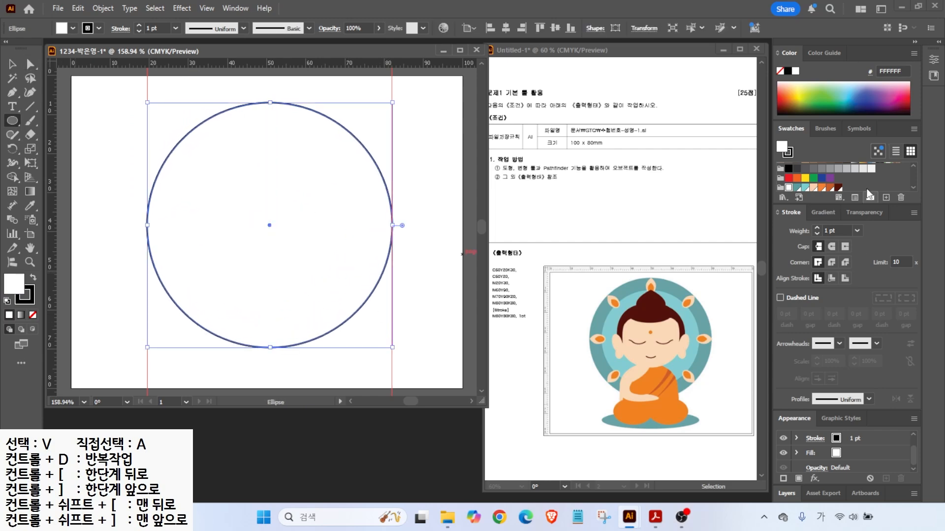
{"action": "left_click", "coordinate": [800, 188]}
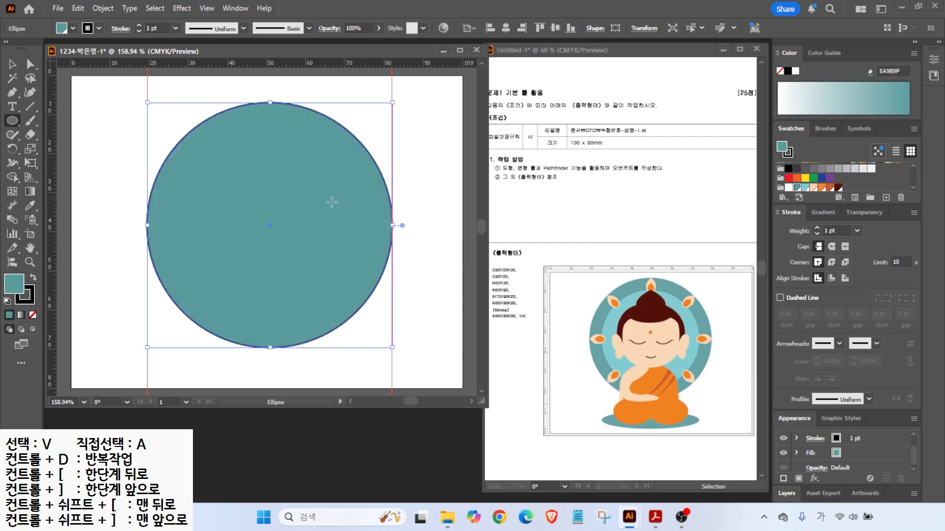
{"action": "left_click", "coordinate": [25, 300]}
{"action": "left_click", "coordinate": [32, 315]}
{"action": "key", "text": "v"}
{"action": "left_click_drag", "start_coordinate": [249, 174], "coordinate": [248, 158]}
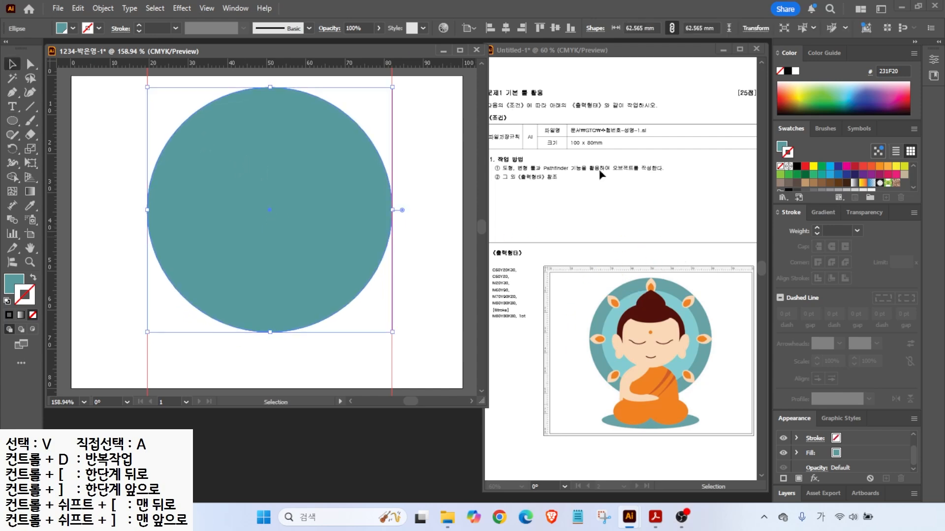
- Offset the circle's path by -5 mm and fill the new inner circle light blue
{"action": "left_click", "coordinate": [103, 8]}
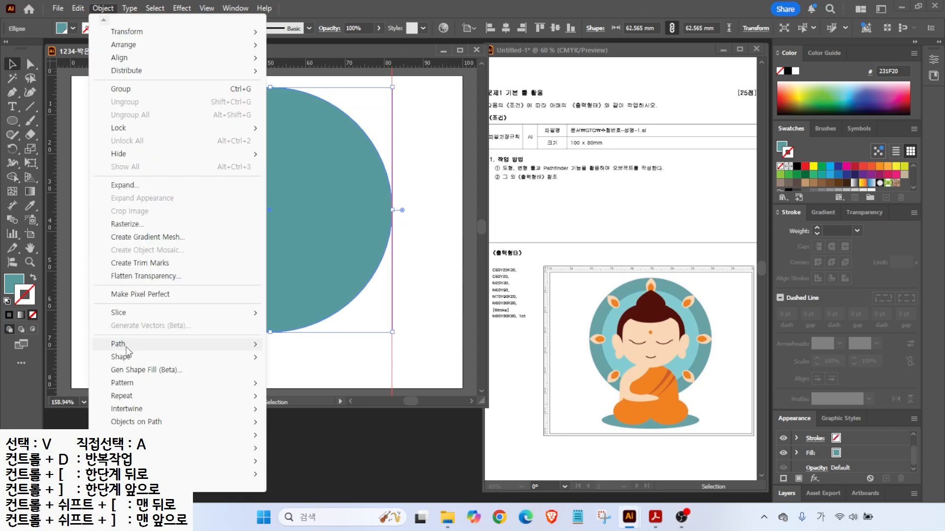
{"action": "mouse_move", "coordinate": [123, 344]}
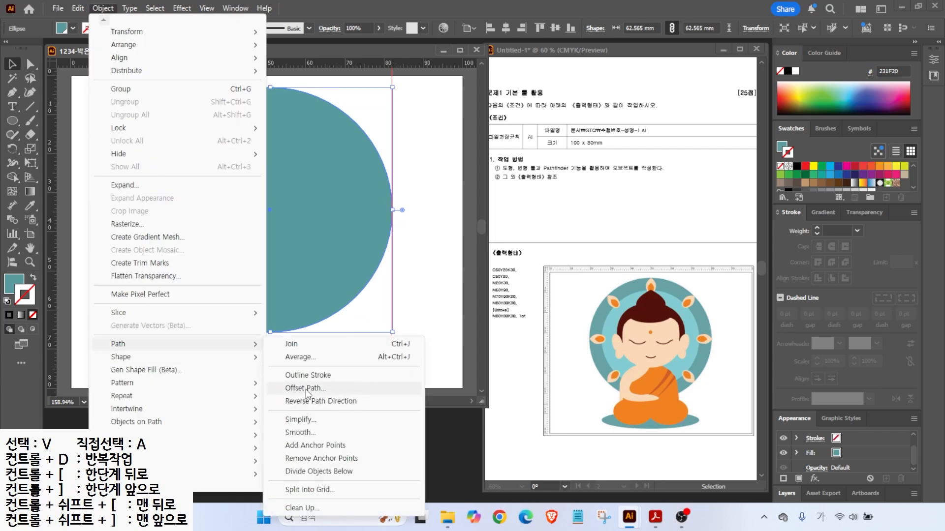
{"action": "left_click", "coordinate": [305, 388]}
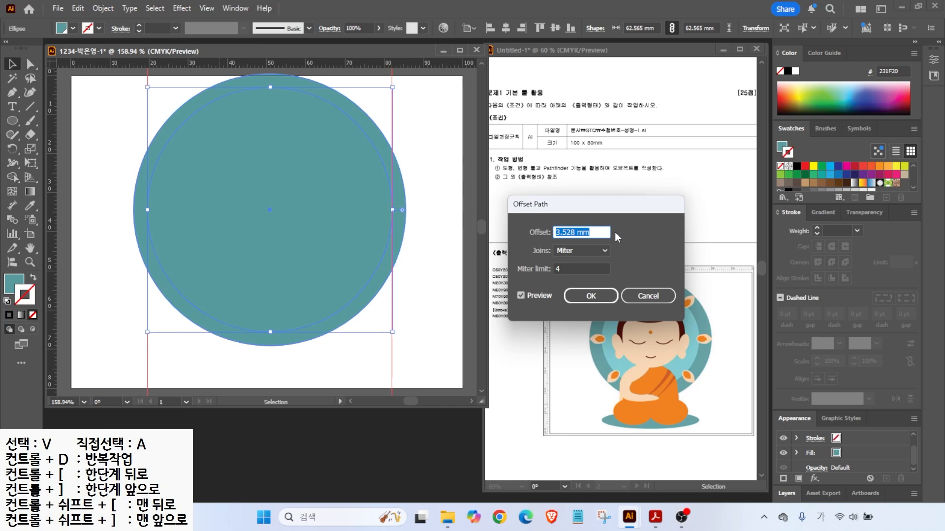
{"action": "type", "text": "-4"}
{"action": "left_click", "coordinate": [520, 295]}
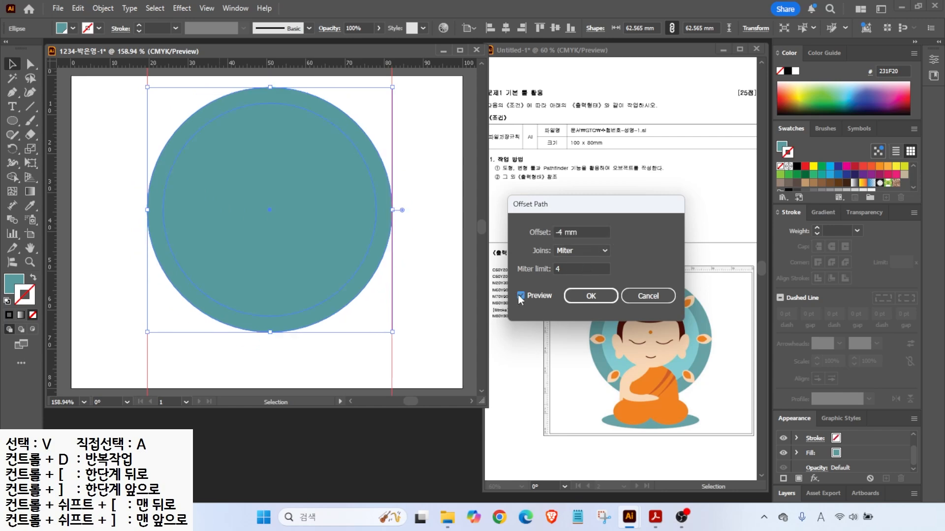
{"action": "left_click", "coordinate": [519, 295]}
{"action": "double_click", "coordinate": [576, 230]}
{"action": "type", "text": "-5"}
{"action": "left_click", "coordinate": [521, 296]}
{"action": "key", "text": "Return"}
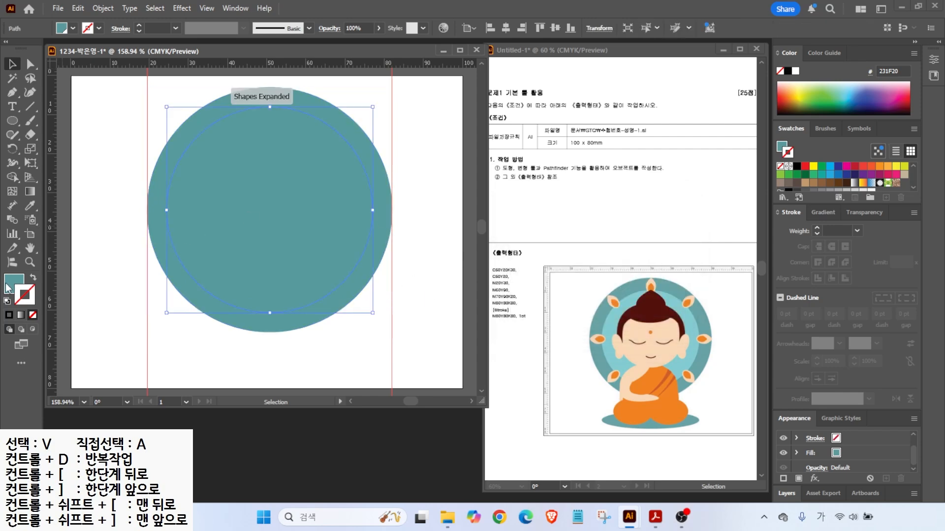
{"action": "left_click", "coordinate": [805, 187]}
- Draw a small peach-filled ellipse above the ring's top-left
{"action": "left_click", "coordinate": [291, 367]}
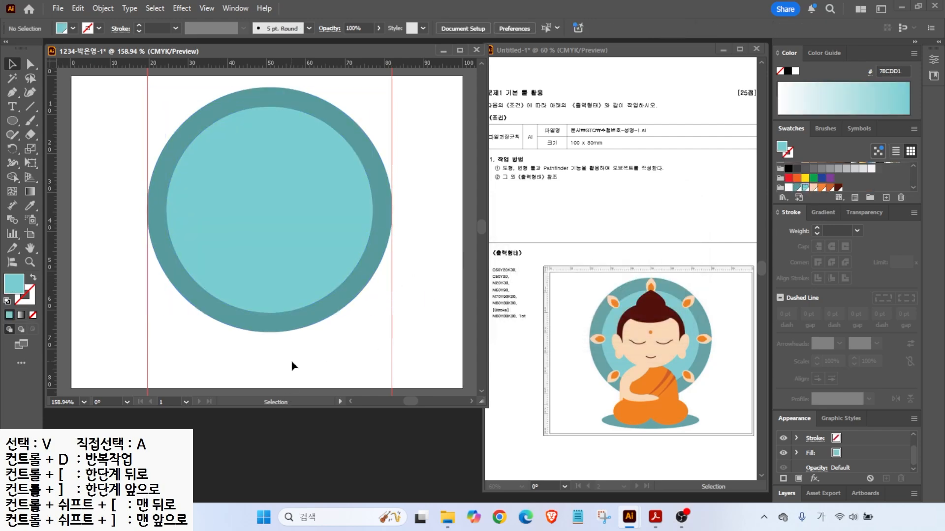
{"action": "mouse_move", "coordinate": [657, 292]}
{"action": "left_mouse_down"}
{"action": "mouse_move", "coordinate": [643, 298]}
{"action": "mouse_move", "coordinate": [661, 282]}
{"action": "left_mouse_up"}
{"action": "left_click", "coordinate": [12, 120]}
{"action": "left_click_drag", "start_coordinate": [160, 95], "coordinate": [185, 134]}
{"action": "left_click", "coordinate": [814, 188]}
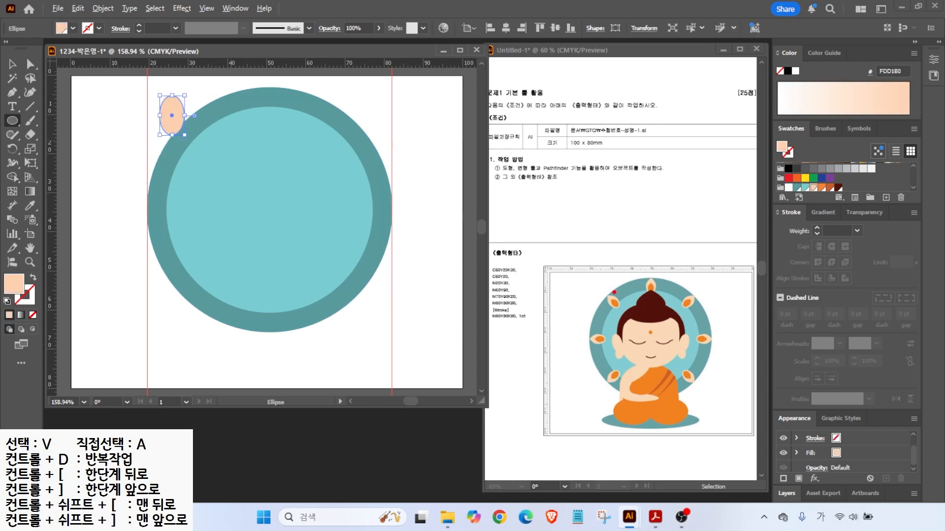
{"action": "left_click_drag", "start_coordinate": [608, 292], "coordinate": [588, 269]}
- Convert the ellipse's top anchor to a sharp point and move the teardrop up-left
{"action": "left_click", "coordinate": [9, 98]}
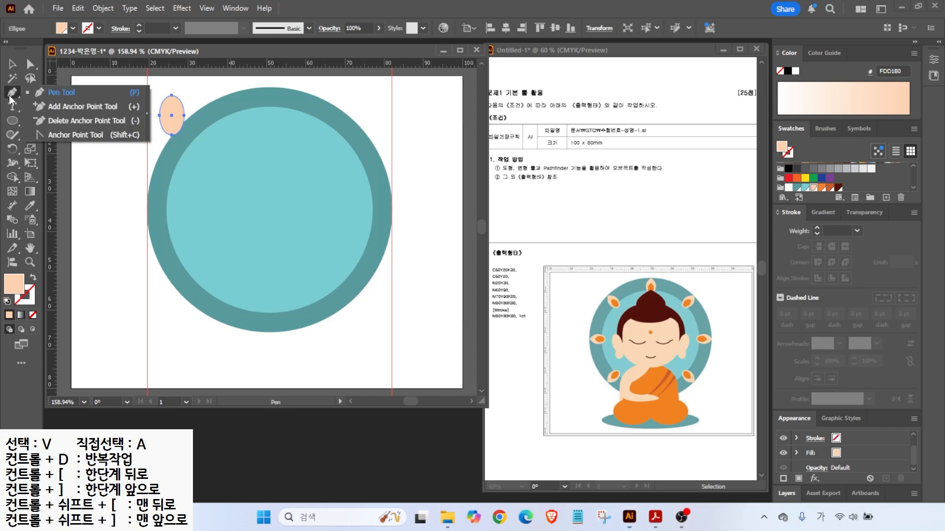
{"action": "left_click", "coordinate": [69, 134]}
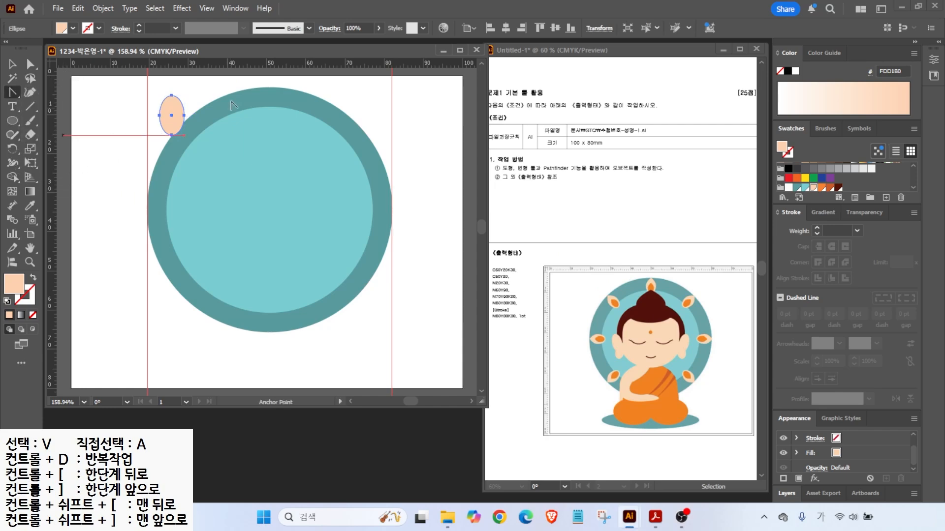
{"action": "left_click", "coordinate": [171, 94]}
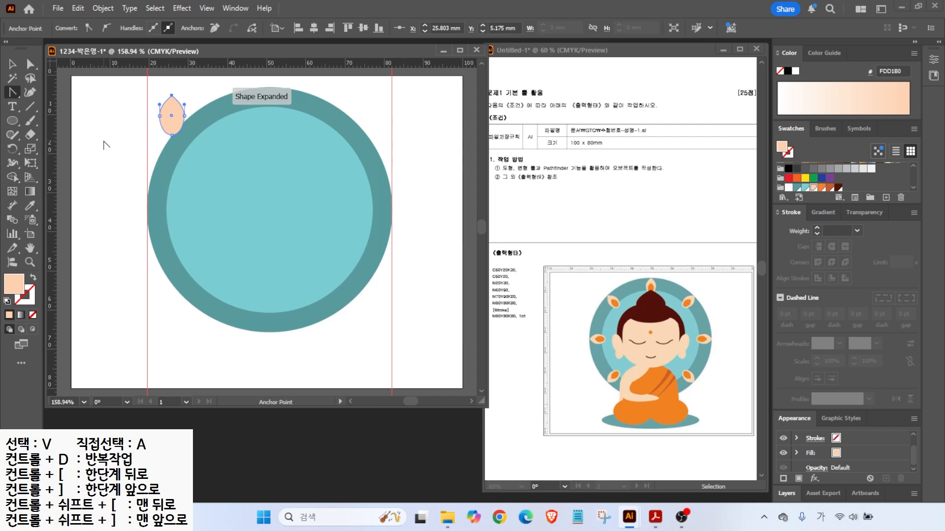
{"action": "scroll", "coordinate": [158, 85], "scroll_direction": "up", "scroll_amount": 2}
{"action": "left_click", "coordinate": [18, 66]}
{"action": "left_click", "coordinate": [30, 64]}
{"action": "left_click_drag", "start_coordinate": [150, 137], "coordinate": [206, 143]}
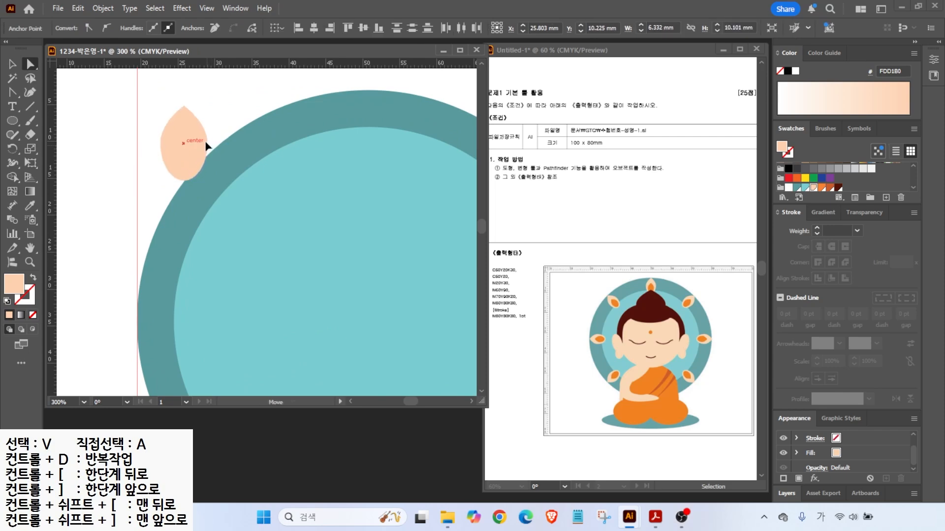
{"action": "left_click", "coordinate": [13, 64]}
{"action": "left_click_drag", "start_coordinate": [176, 152], "coordinate": [161, 127]}
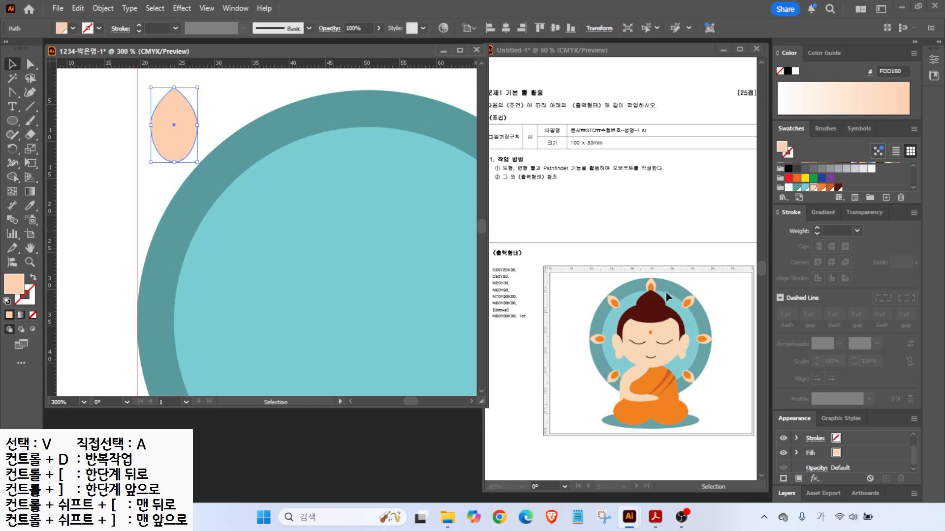
- Offset the peach petal by -1.5 mm and fill the inner petal orange
{"action": "left_click", "coordinate": [103, 9]}
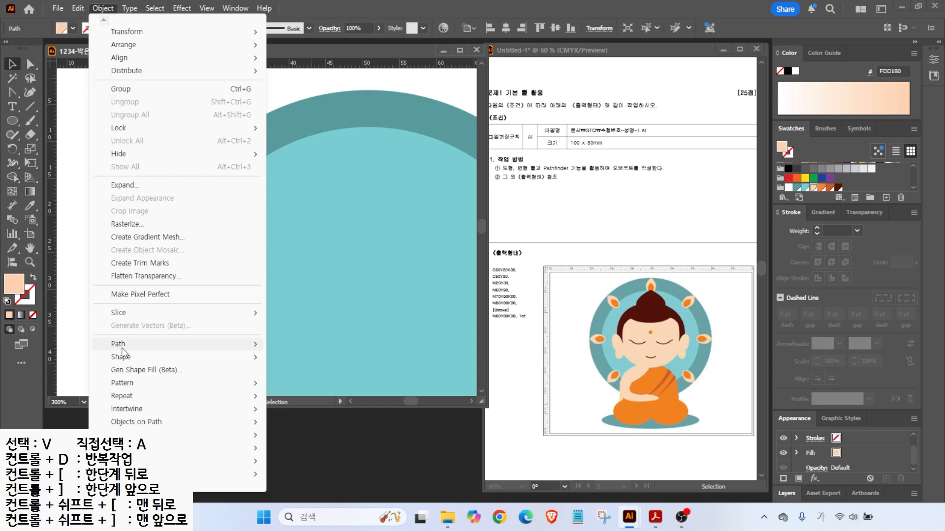
{"action": "mouse_move", "coordinate": [120, 344]}
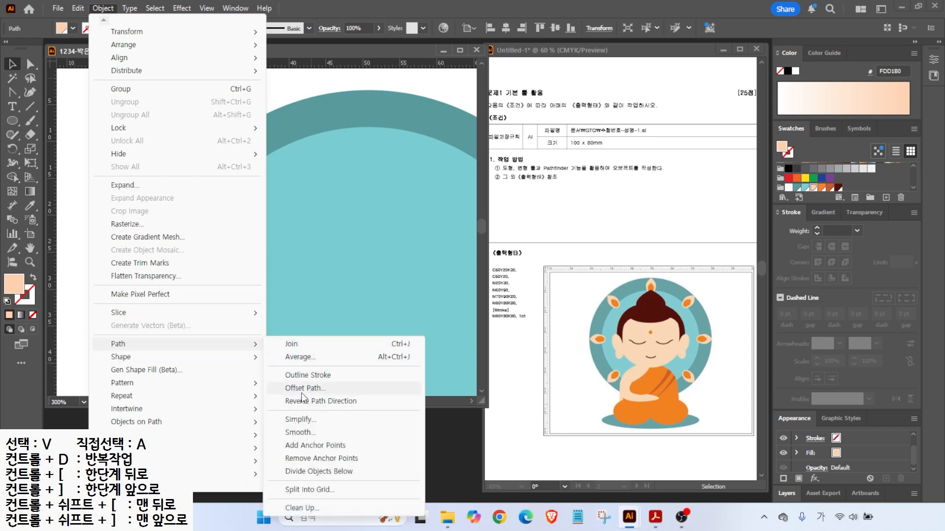
{"action": "left_click", "coordinate": [302, 392]}
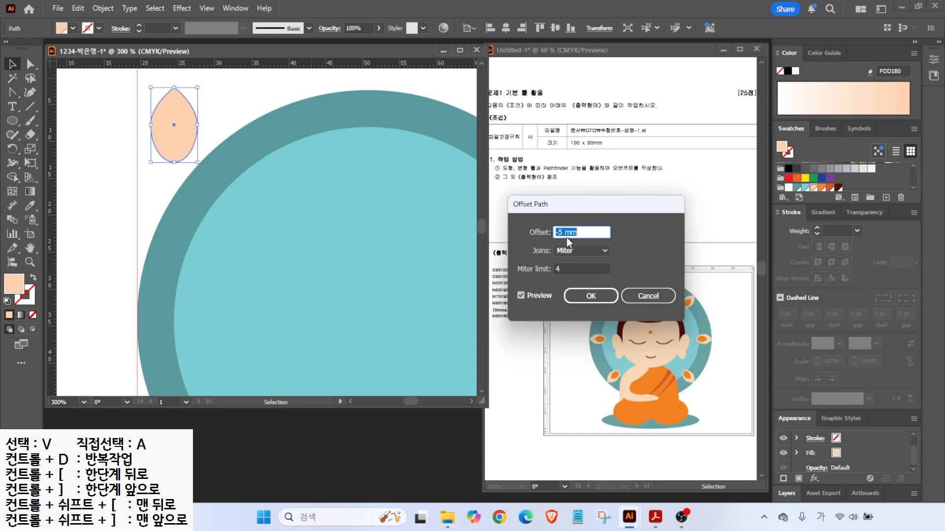
{"action": "type", "text": "-1"}
{"action": "left_click", "coordinate": [522, 293]}
{"action": "left_click", "coordinate": [521, 292]}
{"action": "left_click", "coordinate": [522, 293]}
{"action": "left_click", "coordinate": [522, 292]}
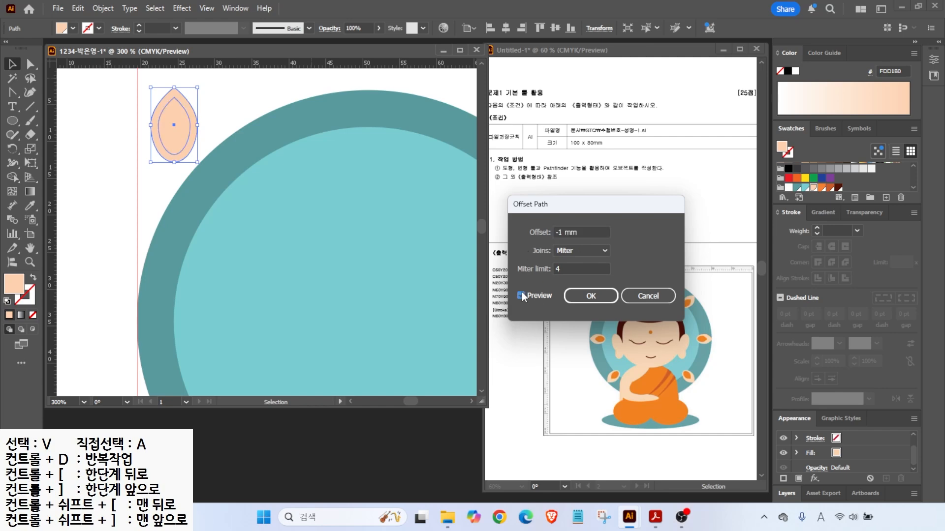
{"action": "key", "text": "shift+Tab"}
{"action": "key", "text": "shift+Tab"}
{"action": "key", "text": "shift+Tab"}
{"action": "type", "text": "-1.5"}
{"action": "left_click", "coordinate": [520, 296]}
{"action": "left_click", "coordinate": [590, 295]}
{"action": "left_click", "coordinate": [822, 187]}
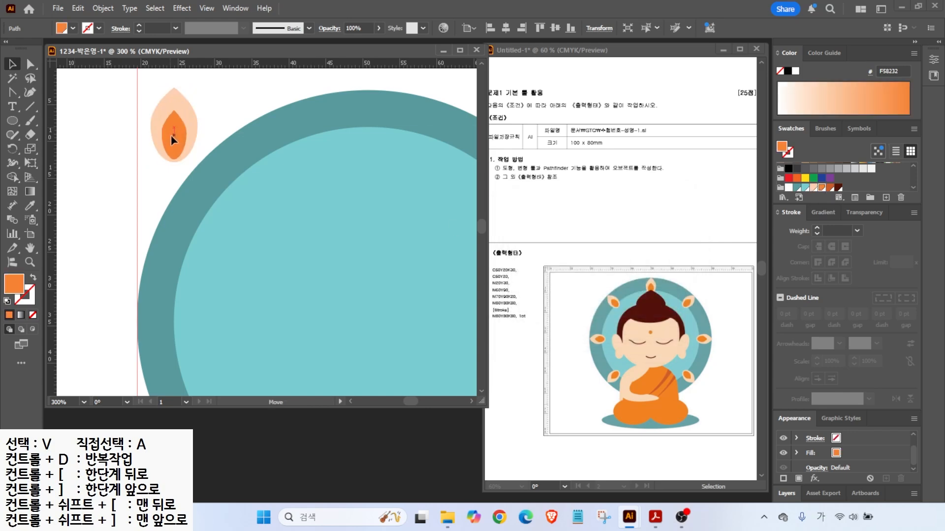
- Group the two petal shapes and move the group to the ring's top centre
{"action": "scroll", "coordinate": [170, 135], "scroll_direction": "down", "scroll_amount": 1}
{"action": "left_click_drag", "start_coordinate": [170, 135], "coordinate": [119, 119]}
{"action": "left_click_drag", "start_coordinate": [103, 87], "coordinate": [110, 92]}
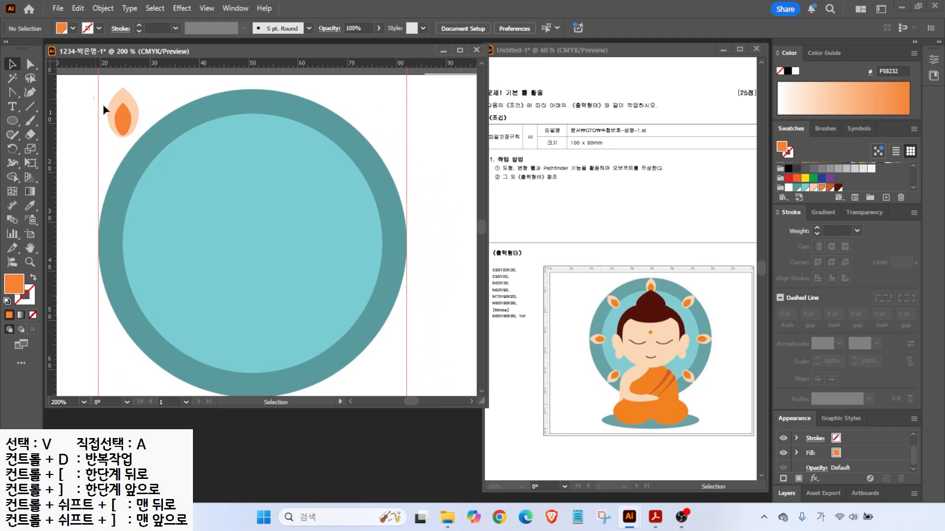
{"action": "left_click_drag", "start_coordinate": [131, 128], "coordinate": [126, 102]}
{"action": "right_click", "coordinate": [126, 102]}
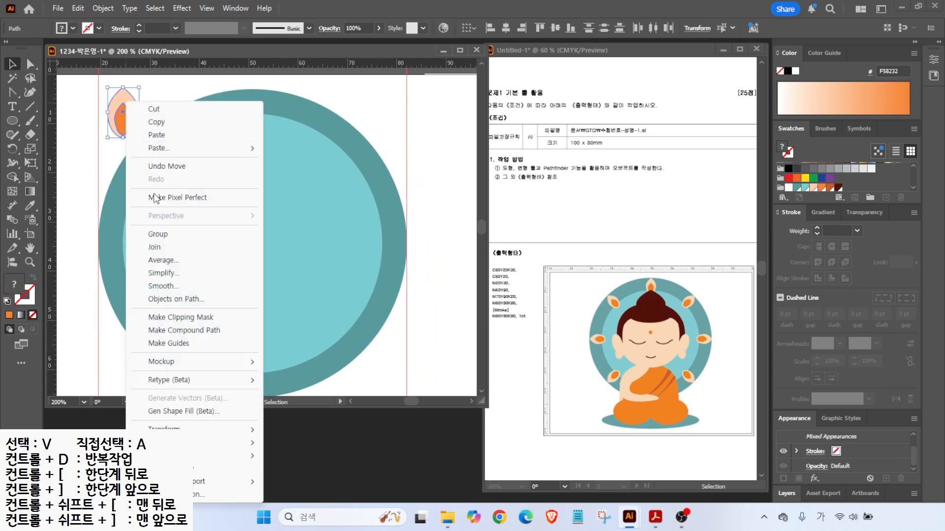
{"action": "left_click", "coordinate": [156, 235]}
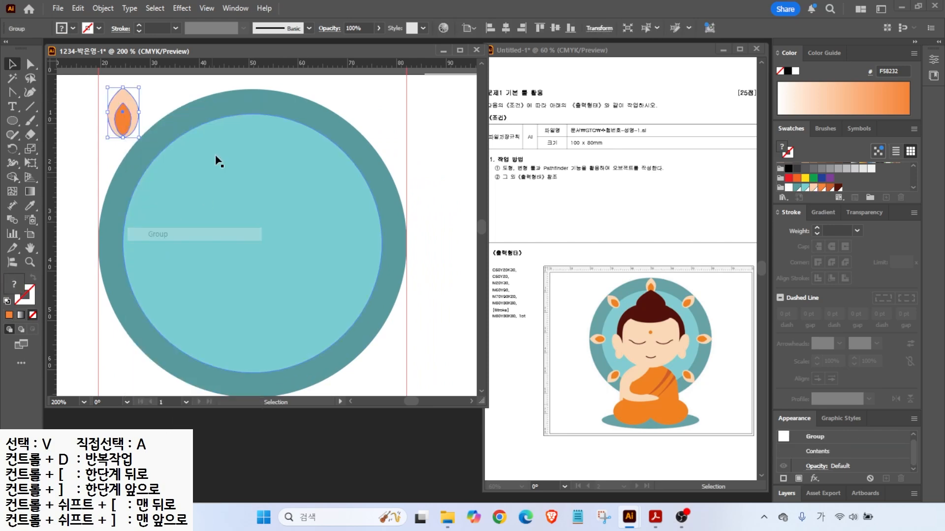
{"action": "left_click_drag", "start_coordinate": [127, 124], "coordinate": [255, 126]}
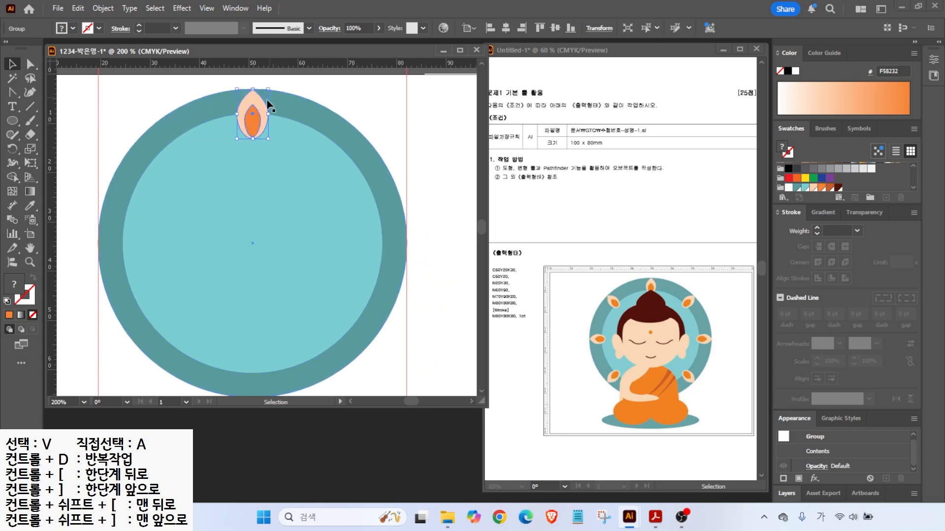
- Line the petal group up on the centre guide and try setting a rotation pivot at the circle's middle
{"action": "mouse_move", "coordinate": [254, 127]}
{"action": "left_mouse_down"}
{"action": "mouse_move", "coordinate": [263, 121]}
{"action": "mouse_move", "coordinate": [253, 123]}
{"action": "mouse_move", "coordinate": [267, 135]}
{"action": "left_mouse_up"}
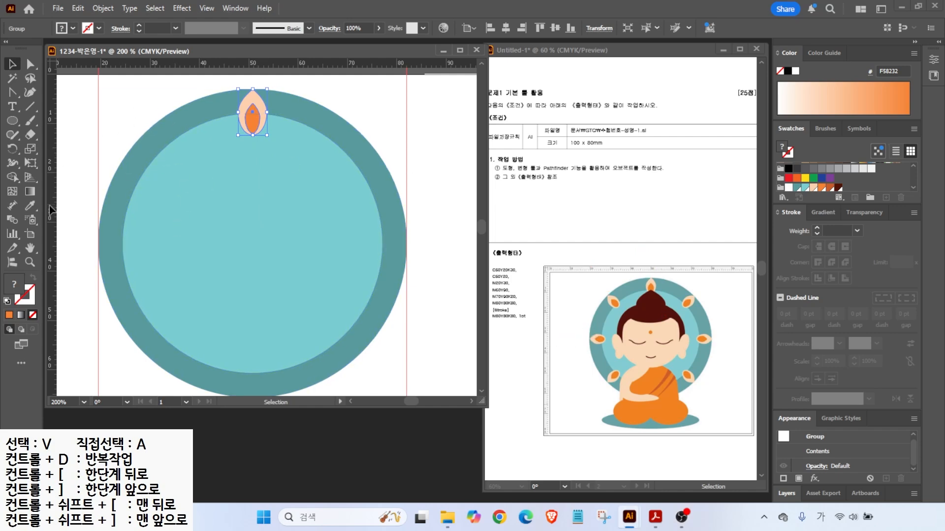
{"action": "left_click", "coordinate": [126, 94]}
{"action": "left_click", "coordinate": [250, 116]}
{"action": "left_click", "coordinate": [13, 149]}
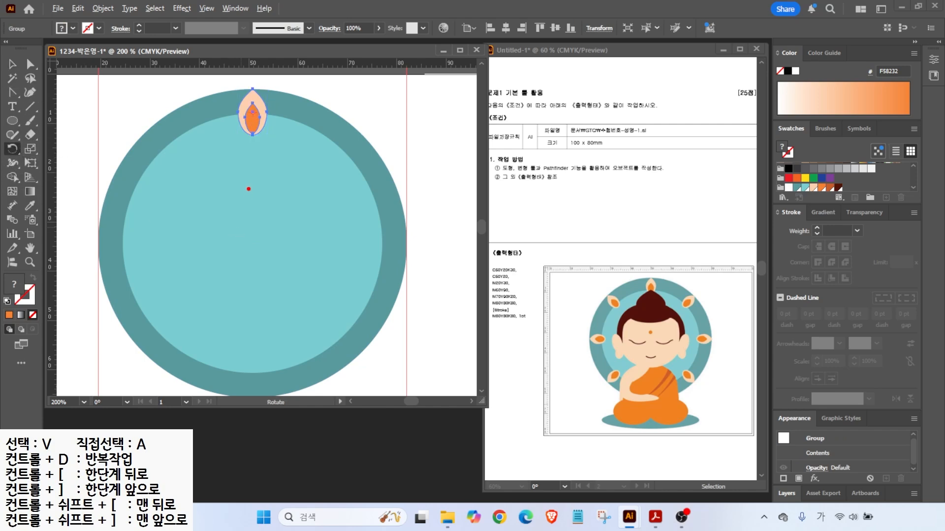
{"action": "left_click_drag", "start_coordinate": [245, 115], "coordinate": [263, 113]}
{"action": "left_click_drag", "start_coordinate": [254, 242], "coordinate": [322, 205]}
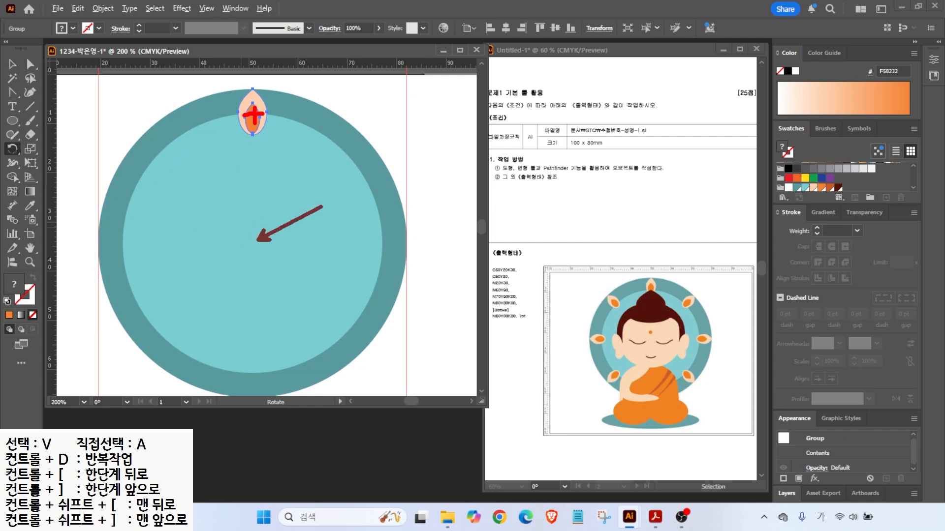
{"action": "key", "text": "Escape"}
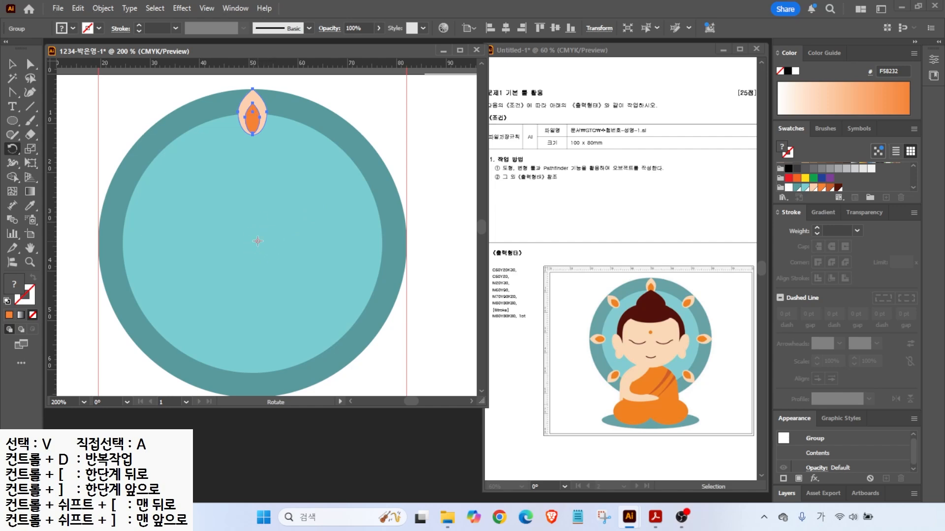
{"action": "left_click", "coordinate": [257, 241], "text": "alt"}
{"action": "left_click", "coordinate": [670, 260]}
- In outline view, place a 45° rotated copy of the petal around the circle's centre
{"action": "left_click", "coordinate": [206, 8]}
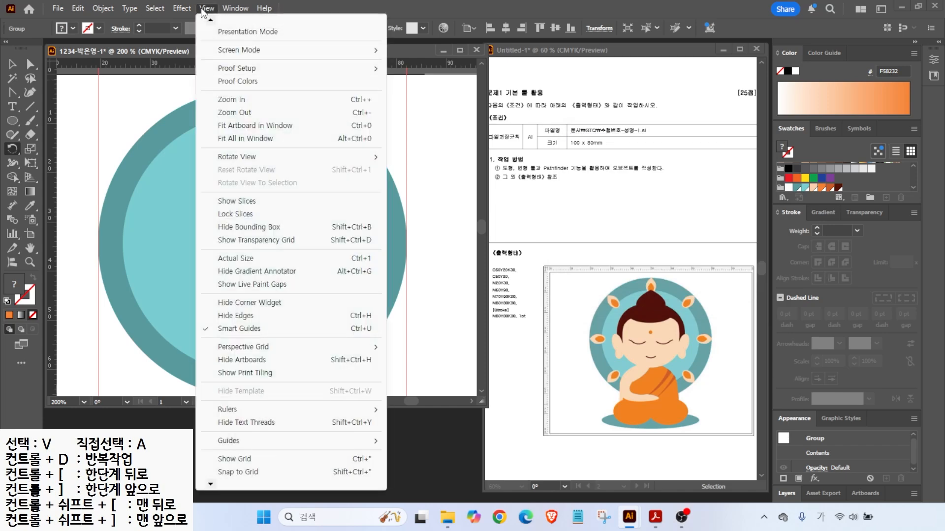
{"action": "left_click", "coordinate": [231, 30]}
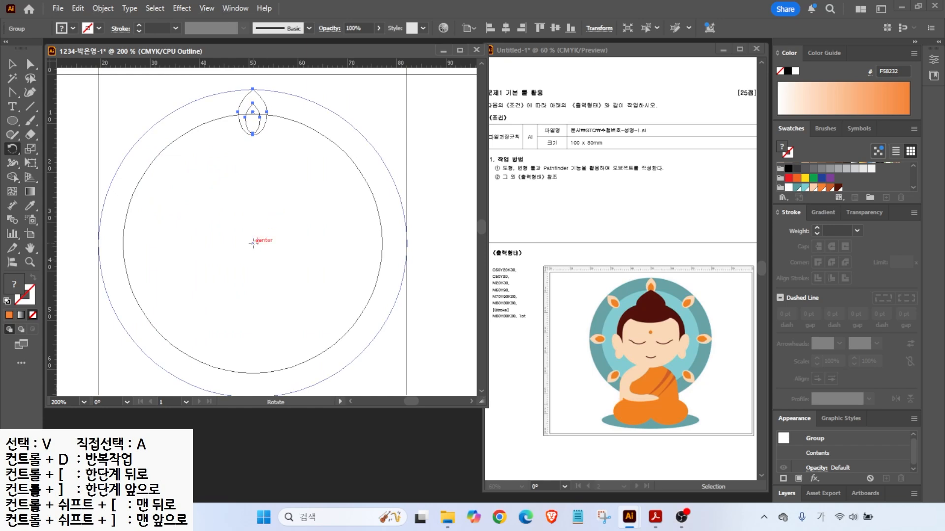
{"action": "left_click", "coordinate": [252, 243], "text": "alt"}
{"action": "left_click_drag", "start_coordinate": [630, 146], "coordinate": [456, 146]}
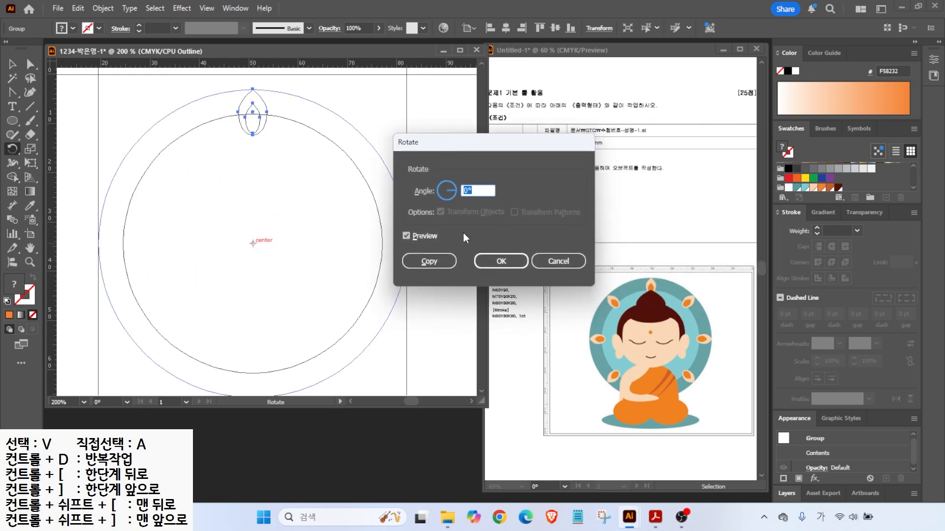
{"action": "type", "text": "45"}
{"action": "left_click", "coordinate": [406, 237]}
{"action": "left_click", "coordinate": [405, 236]}
{"action": "left_click", "coordinate": [406, 236]}
{"action": "left_click", "coordinate": [406, 236]}
{"action": "left_click", "coordinate": [406, 236]}
{"action": "left_click", "coordinate": [406, 236]}
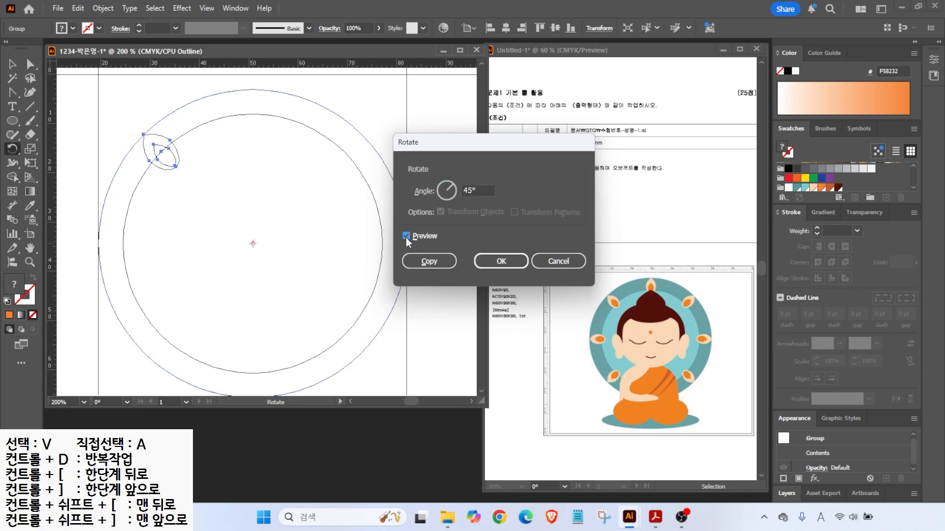
{"action": "left_click", "coordinate": [423, 263]}
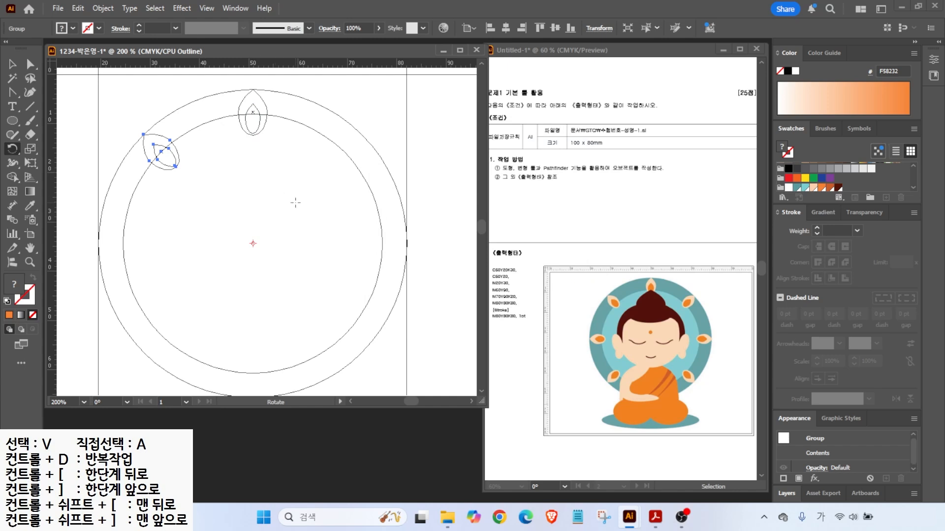
- Repeat the 45° copy until eight petals ring the halo, then return to full-colour preview
{"action": "key", "text": "v"}
{"action": "key", "text": "ctrl+d"}
{"action": "key", "text": "ctrl+d"}
{"action": "key", "text": "ctrl+d"}
{"action": "key", "text": "ctrl+d"}
{"action": "key", "text": "ctrl+d"}
{"action": "key", "text": "ctrl+d"}
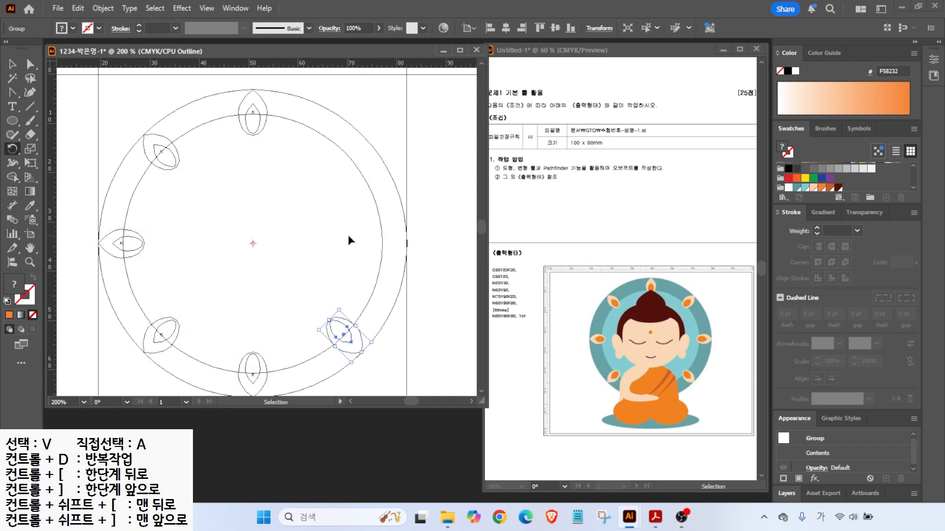
{"action": "key", "text": "r"}
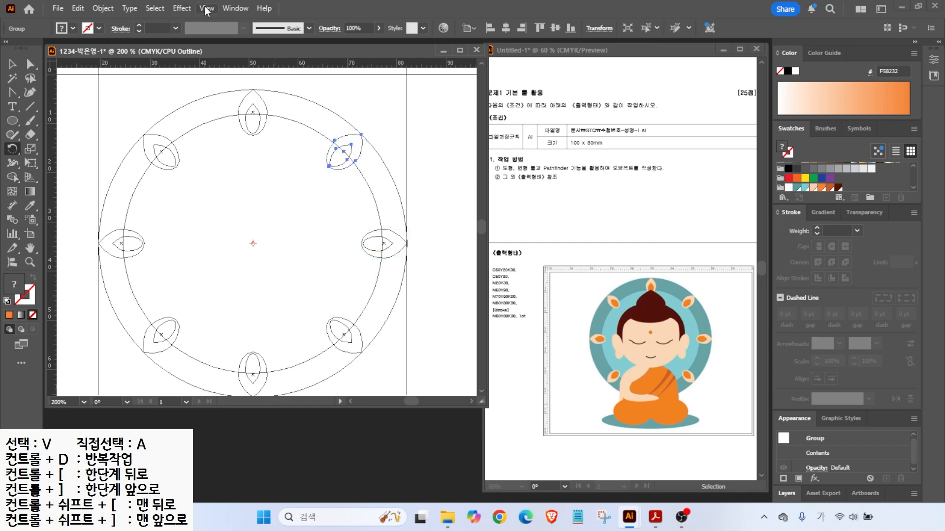
{"action": "left_click", "coordinate": [207, 9]}
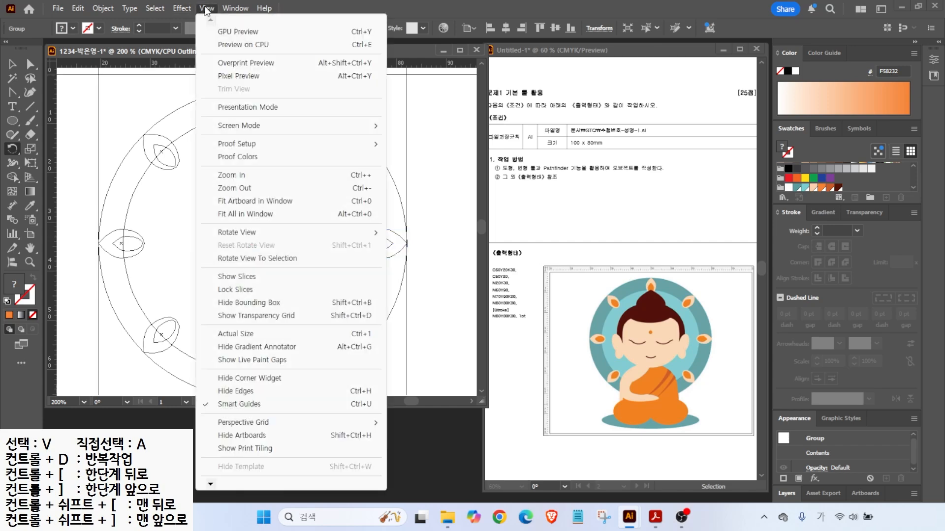
{"action": "left_click", "coordinate": [237, 32]}
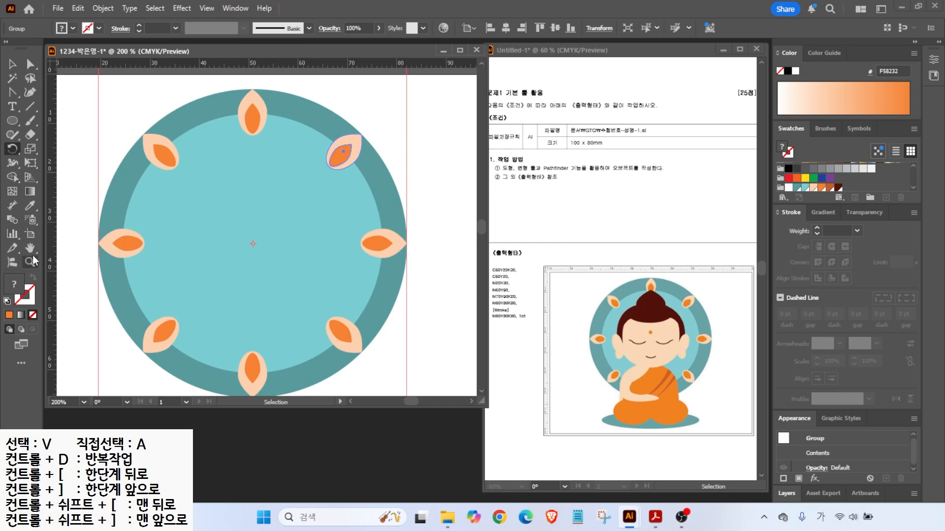
- Fit the artboard in the window, select all the halo artwork and lock it
{"action": "key", "text": "ctrl+0"}
{"action": "key", "text": "v"}
{"action": "left_click", "coordinate": [94, 113]}
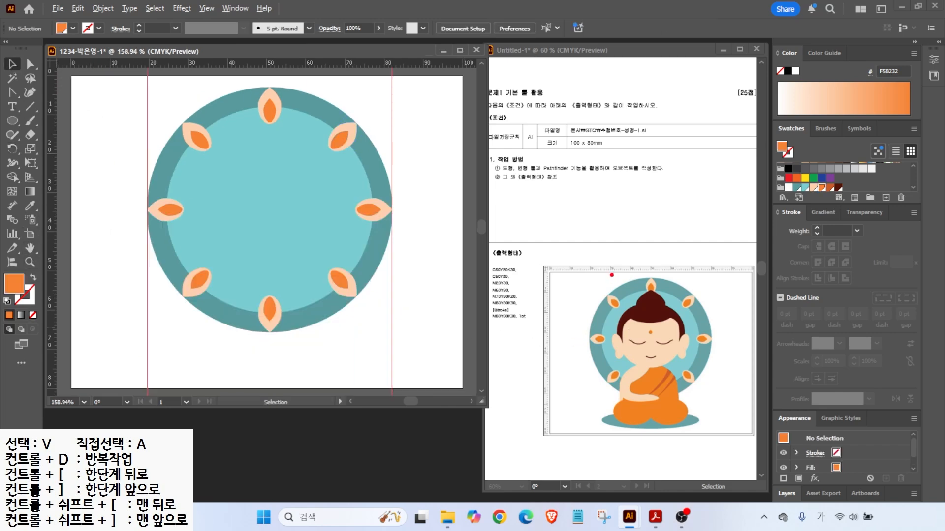
{"action": "left_click_drag", "start_coordinate": [605, 298], "coordinate": [584, 264]}
{"action": "key", "text": "Escape"}
{"action": "left_click_drag", "start_coordinate": [108, 111], "coordinate": [405, 305]}
{"action": "left_click", "coordinate": [103, 8]}
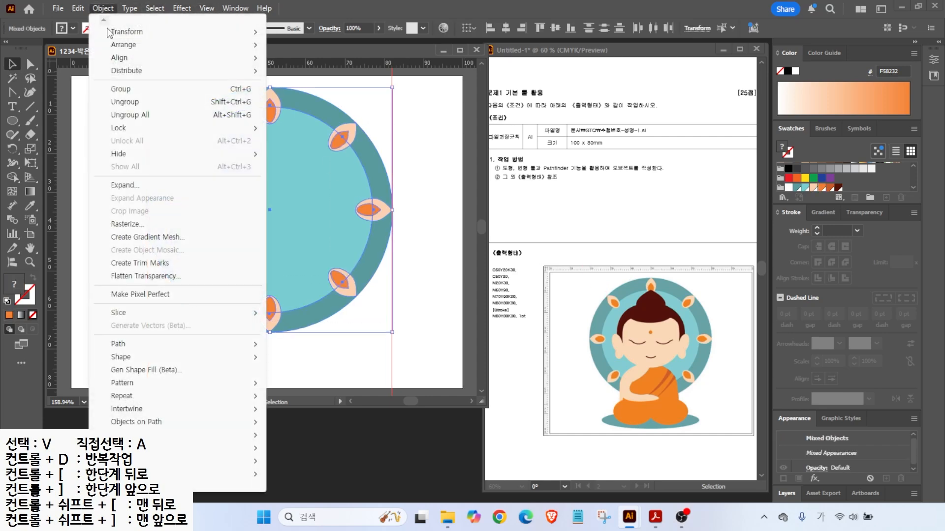
{"action": "mouse_move", "coordinate": [122, 132]}
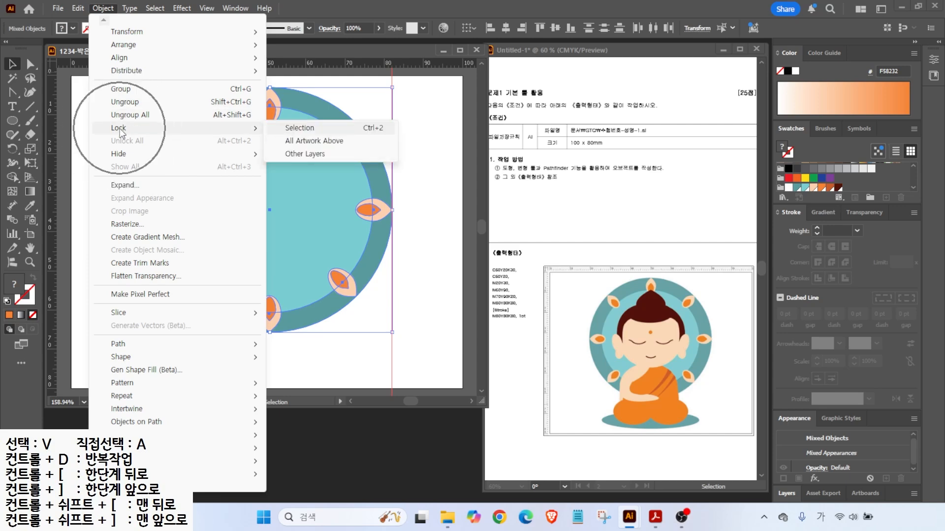
{"action": "left_click", "coordinate": [286, 129]}
- Clear all guides from the artboard
{"action": "key", "text": "ctrl"}
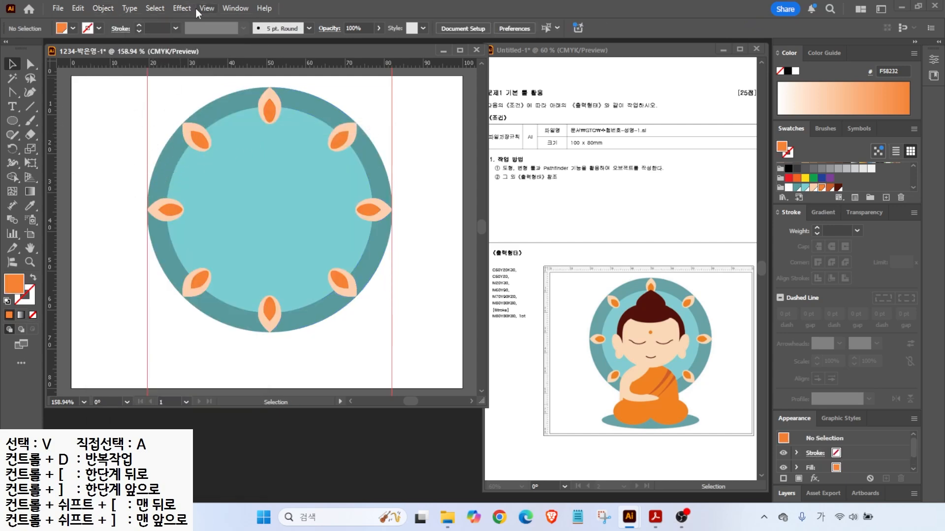
{"action": "left_click", "coordinate": [203, 9]}
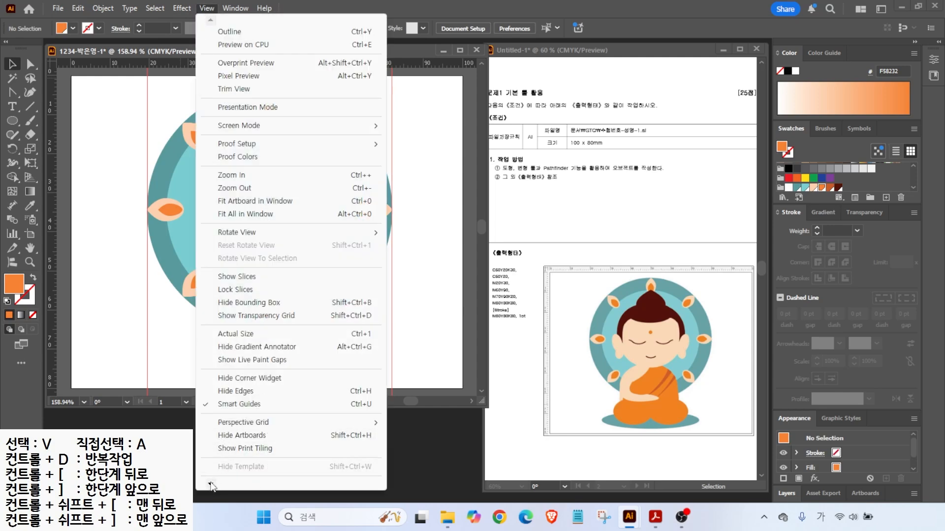
{"action": "mouse_move", "coordinate": [211, 487]}
{"action": "mouse_move", "coordinate": [234, 432]}
{"action": "left_click", "coordinate": [426, 480]}
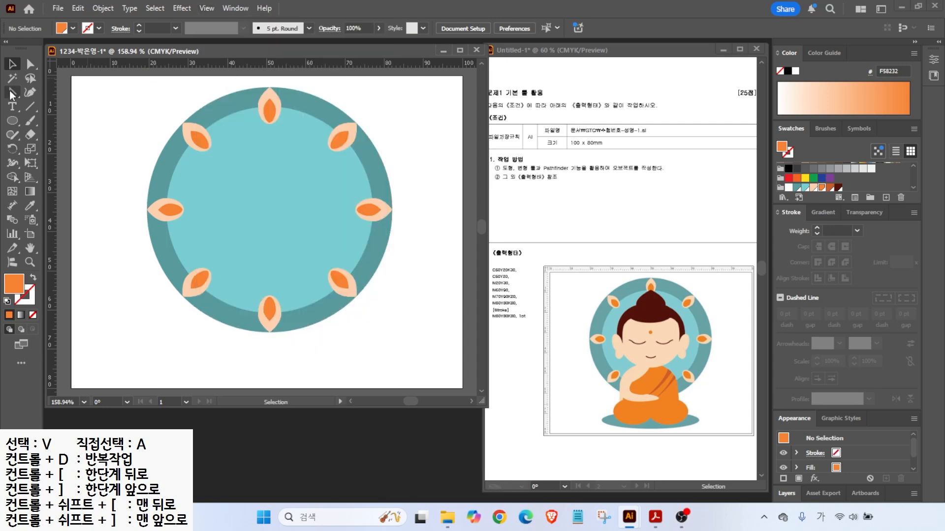
{"action": "left_click", "coordinate": [11, 122]}
- Draw a peach circle in the middle of the halo and centre it
{"action": "left_click_drag", "start_coordinate": [227, 155], "coordinate": [343, 270]}
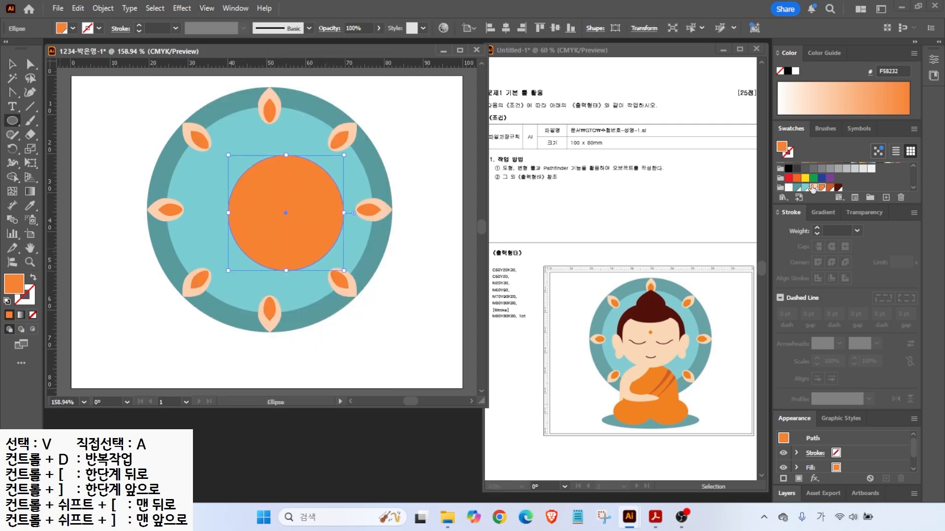
{"action": "left_click", "coordinate": [813, 187]}
{"action": "key", "text": "v"}
{"action": "mouse_move", "coordinate": [274, 213]}
{"action": "left_mouse_down"}
{"action": "mouse_move", "coordinate": [266, 198]}
{"action": "mouse_move", "coordinate": [258, 204]}
{"action": "left_mouse_up"}
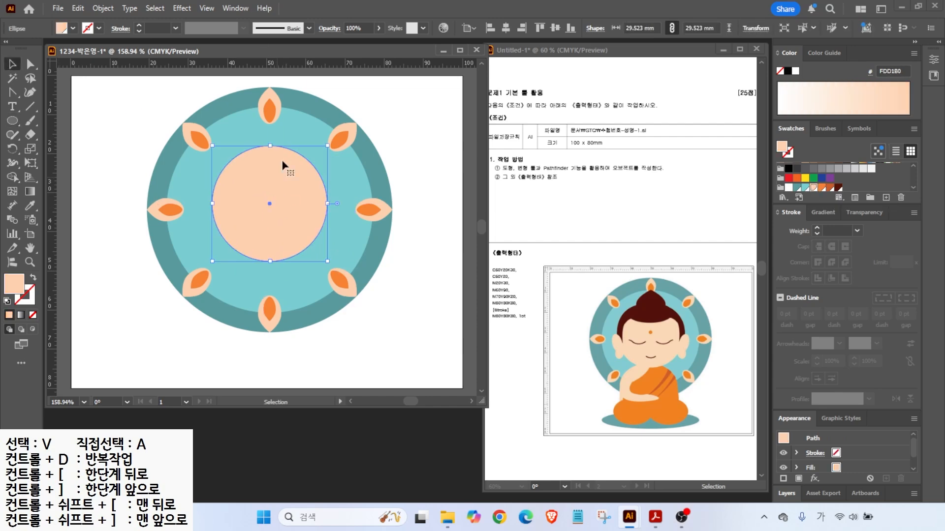
- Stretch the circle's left and right curves and widen it into a rounded face
{"action": "left_click", "coordinate": [29, 68]}
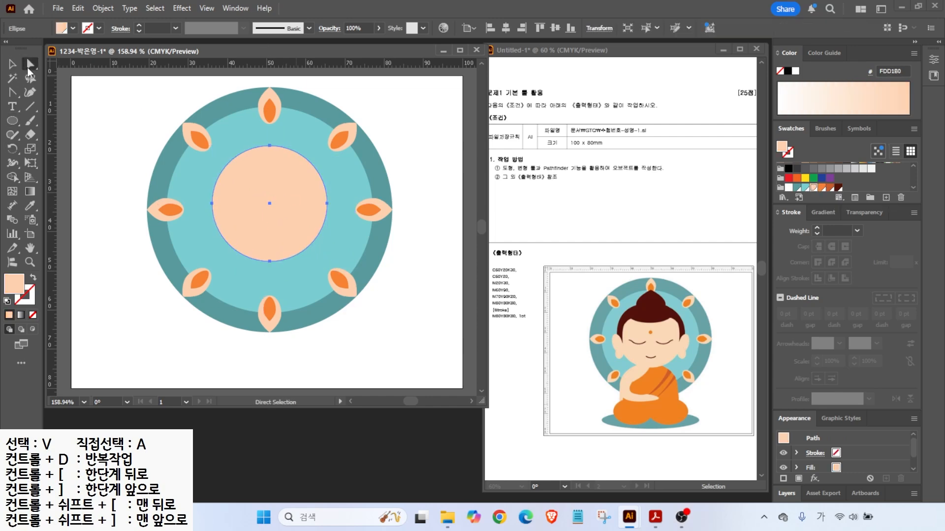
{"action": "left_click", "coordinate": [327, 203]}
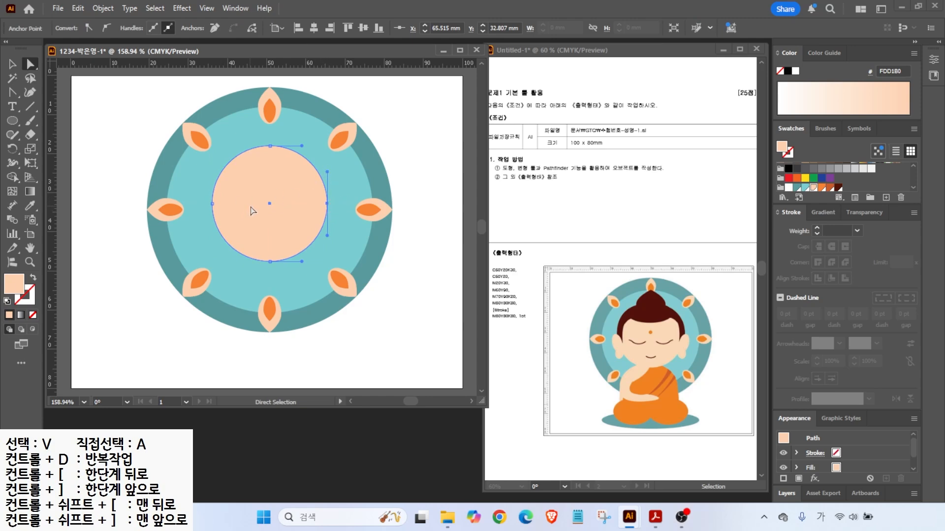
{"action": "left_click_drag", "start_coordinate": [327, 171], "coordinate": [327, 161]}
{"action": "left_click_drag", "start_coordinate": [327, 235], "coordinate": [327, 246]}
{"action": "left_click", "coordinate": [212, 203]}
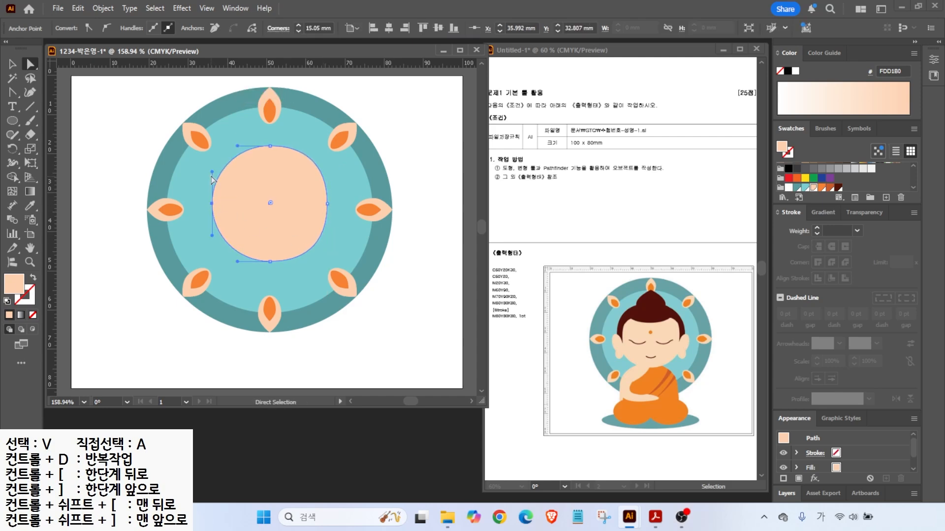
{"action": "left_click_drag", "start_coordinate": [212, 172], "coordinate": [212, 160]}
{"action": "left_click_drag", "start_coordinate": [212, 236], "coordinate": [211, 247]}
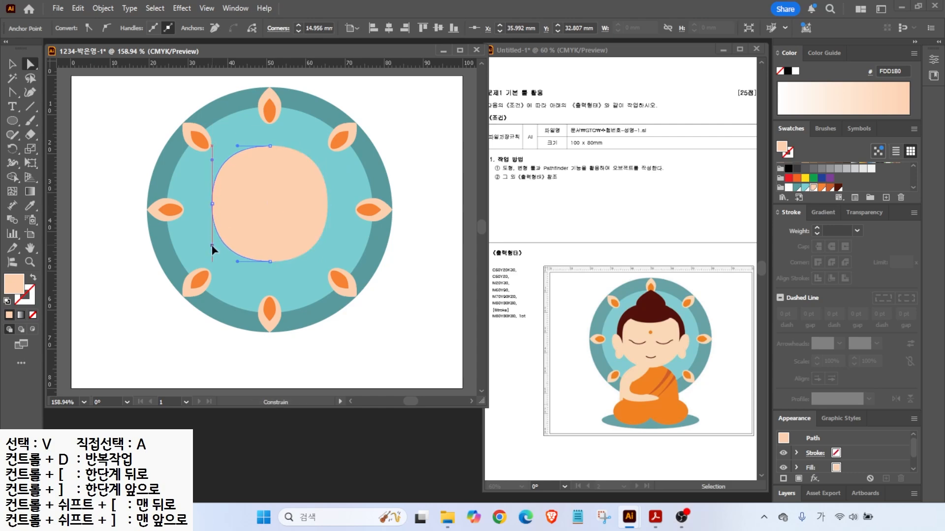
{"action": "key", "text": "v"}
{"action": "left_click_drag", "start_coordinate": [212, 203], "coordinate": [207, 204]}
- Draw a small ear ellipse left of the face and add a tilted copy below it
{"action": "left_click", "coordinate": [11, 121]}
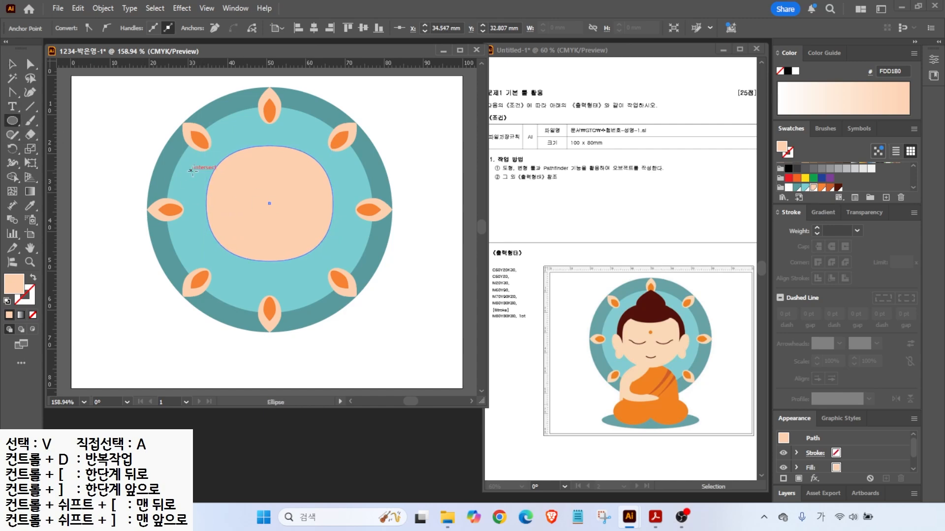
{"action": "left_click_drag", "start_coordinate": [191, 168], "coordinate": [215, 206]}
{"action": "key", "text": "v"}
{"action": "key", "text": "ctrl+equal"}
{"action": "key", "text": "ctrl+equal"}
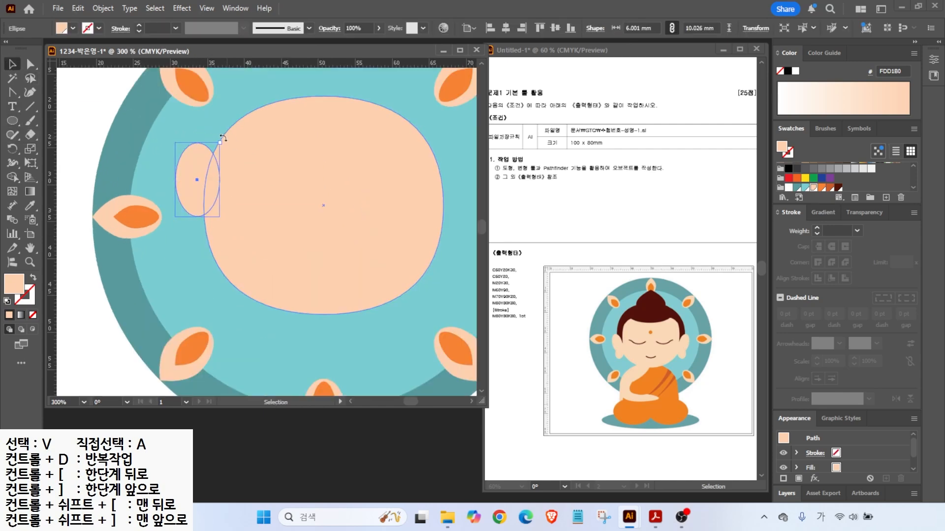
{"action": "left_click_drag", "start_coordinate": [199, 192], "coordinate": [203, 232]}
{"action": "left_click_drag", "start_coordinate": [203, 228], "coordinate": [189, 249], "text": "alt"}
{"action": "left_click_drag", "start_coordinate": [166, 279], "coordinate": [217, 287]}
- Rotate the lower ear slightly counter-clockwise and nudge the upper ear up and left
{"action": "left_click", "coordinate": [164, 262]}
{"action": "left_click", "coordinate": [192, 269]}
{"action": "left_click_drag", "start_coordinate": [206, 266], "coordinate": [205, 265]}
{"action": "left_click", "coordinate": [172, 258]}
{"action": "left_click", "coordinate": [193, 207]}
{"action": "left_click_drag", "start_coordinate": [194, 203], "coordinate": [191, 199]}
- Duplicate the face shape to the right
{"action": "left_click_drag", "start_coordinate": [308, 231], "coordinate": [254, 240]}
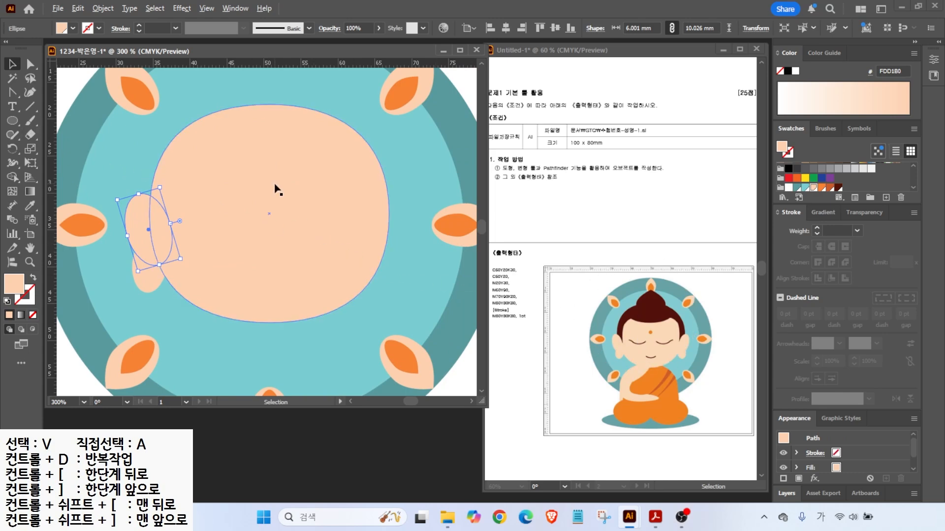
{"action": "left_click_drag", "start_coordinate": [276, 190], "coordinate": [294, 193]}
{"action": "left_click", "coordinate": [338, 183]}
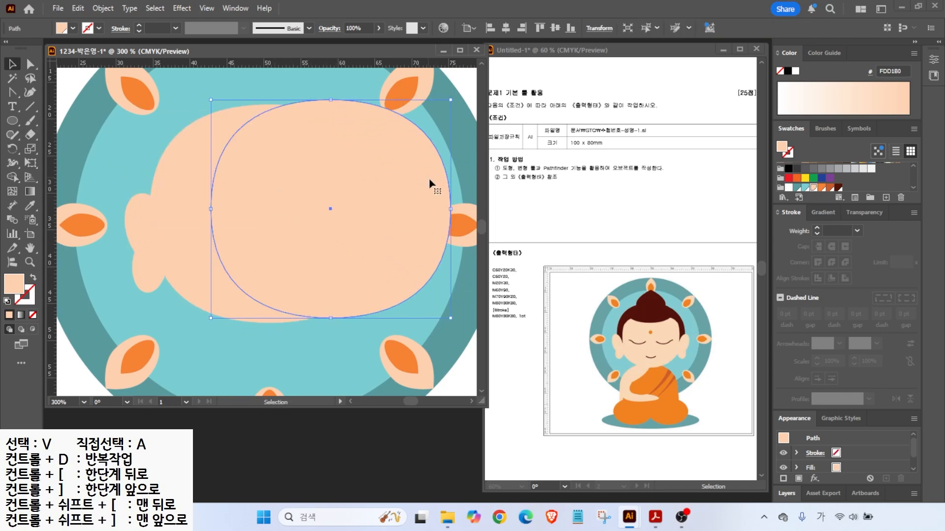
- Fill the face copy dark brown, enlarge it, and send it behind the face as hair
{"action": "left_click", "coordinate": [838, 189]}
{"action": "left_click_drag", "start_coordinate": [214, 95], "coordinate": [155, 74]}
{"action": "left_click_drag", "start_coordinate": [327, 173], "coordinate": [273, 166]}
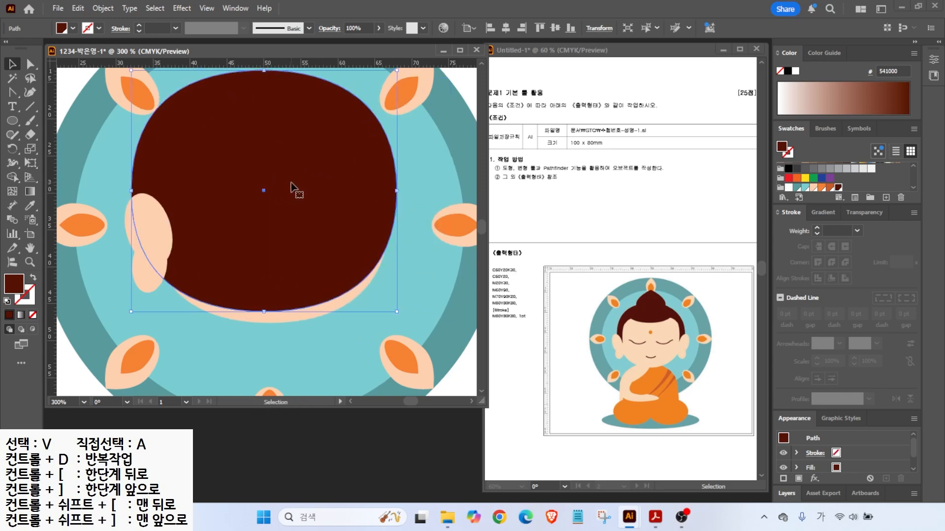
{"action": "right_click", "coordinate": [293, 186]}
{"action": "mouse_move", "coordinate": [347, 444]}
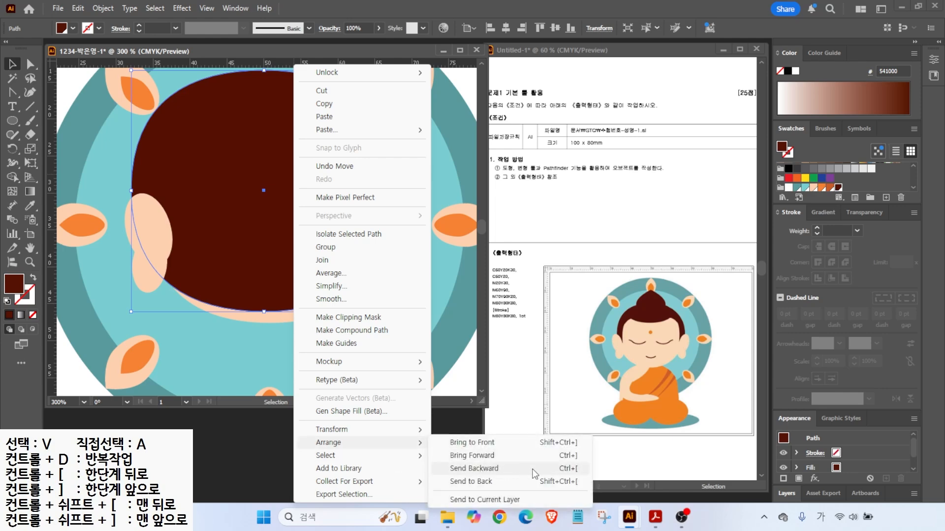
{"action": "left_click", "coordinate": [564, 472]}
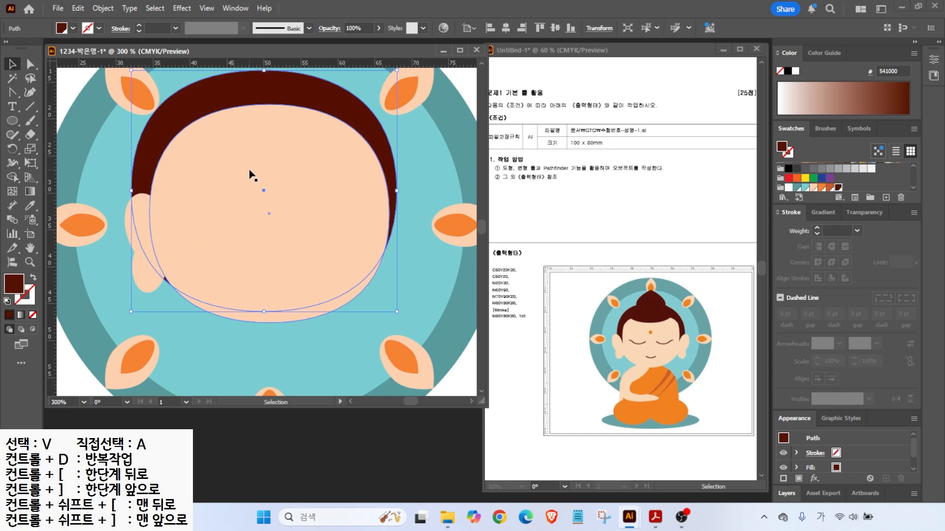
{"action": "left_click_drag", "start_coordinate": [274, 95], "coordinate": [280, 88]}
- Add a dark ellipse along the hairline and scale the whole head down slightly
{"action": "key", "text": "l"}
{"action": "left_click_drag", "start_coordinate": [217, 90], "coordinate": [327, 132]}
{"action": "left_click", "coordinate": [12, 68]}
{"action": "left_click_drag", "start_coordinate": [328, 131], "coordinate": [314, 178]}
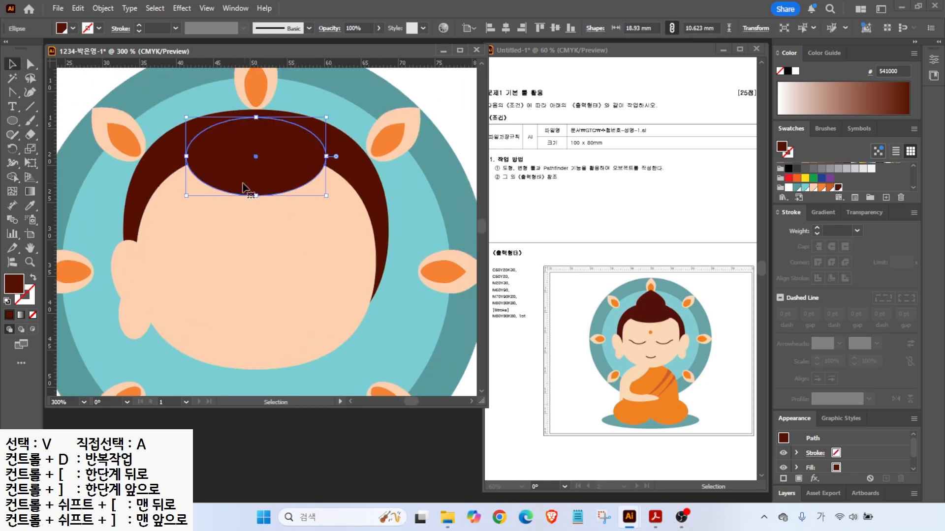
{"action": "scroll", "coordinate": [213, 186], "scroll_direction": "down", "scroll_amount": 1}
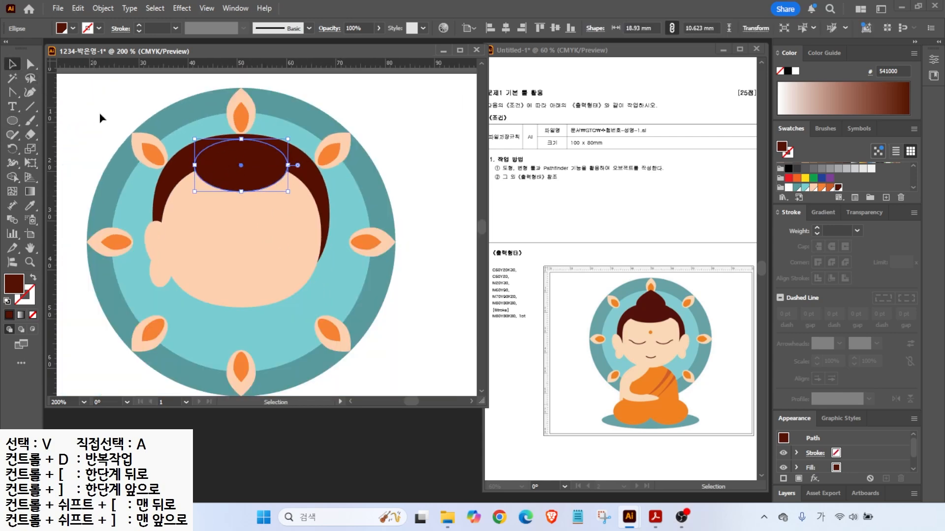
{"action": "left_click_drag", "start_coordinate": [315, 305], "coordinate": [315, 306]}
{"action": "left_click_drag", "start_coordinate": [329, 134], "coordinate": [311, 151]}
{"action": "left_click_drag", "start_coordinate": [279, 211], "coordinate": [280, 206]}
{"action": "scroll", "coordinate": [271, 142], "scroll_direction": "up", "scroll_amount": 1}
- Draw a dark brown bun ellipse above the hair, sharpen its top to a point, and narrow it
{"action": "left_click", "coordinate": [12, 120]}
{"action": "left_click_drag", "start_coordinate": [145, 133], "coordinate": [270, 212]}
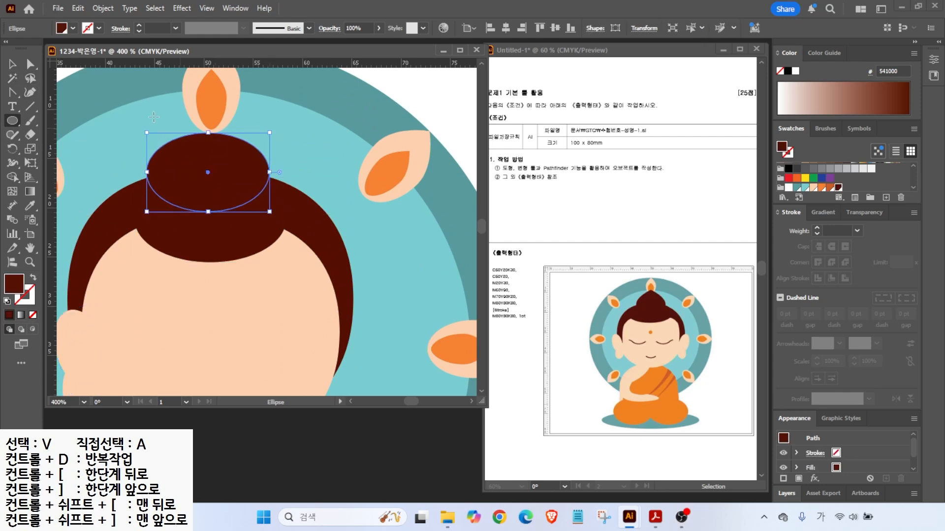
{"action": "left_click_drag", "start_coordinate": [11, 93], "coordinate": [63, 133]}
{"action": "left_click", "coordinate": [208, 132]}
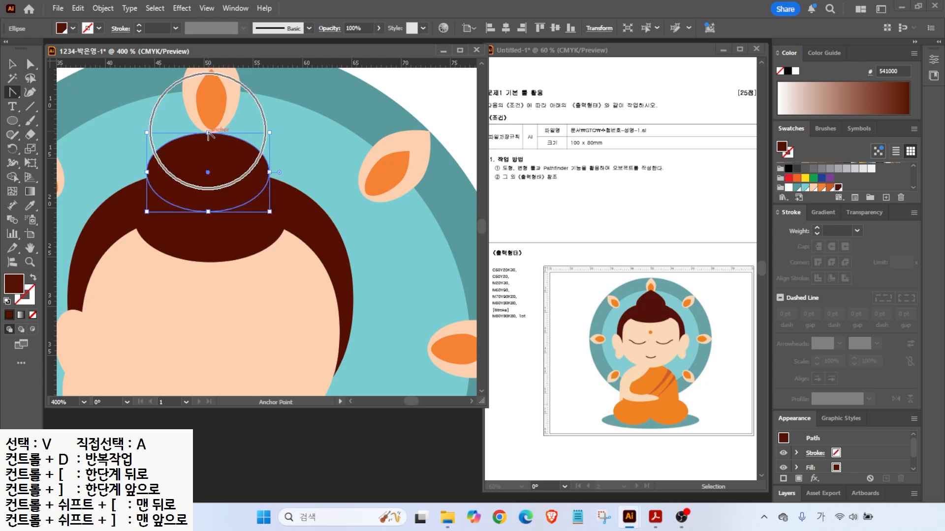
{"action": "left_click", "coordinate": [12, 64]}
{"action": "left_click_drag", "start_coordinate": [268, 171], "coordinate": [222, 169]}
{"action": "scroll", "coordinate": [236, 191], "scroll_direction": "down", "scroll_amount": 1}
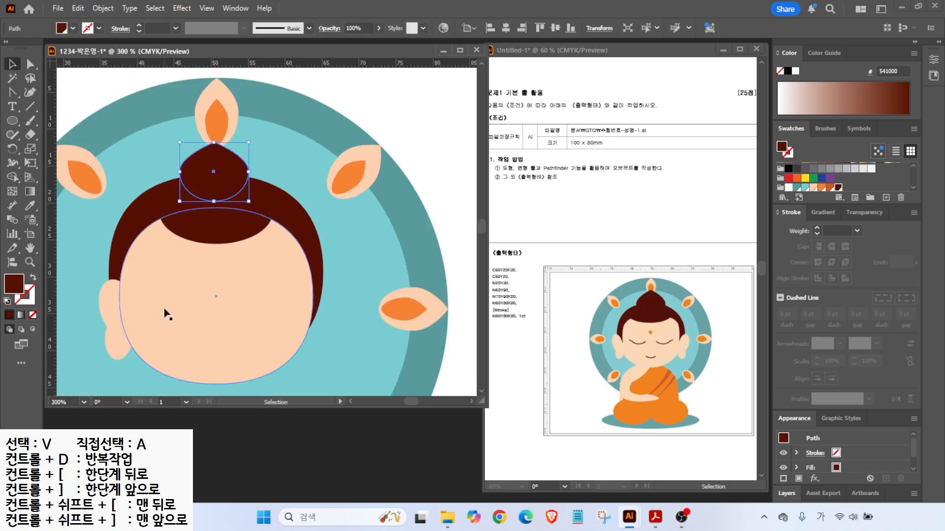
{"action": "left_click", "coordinate": [116, 306]}
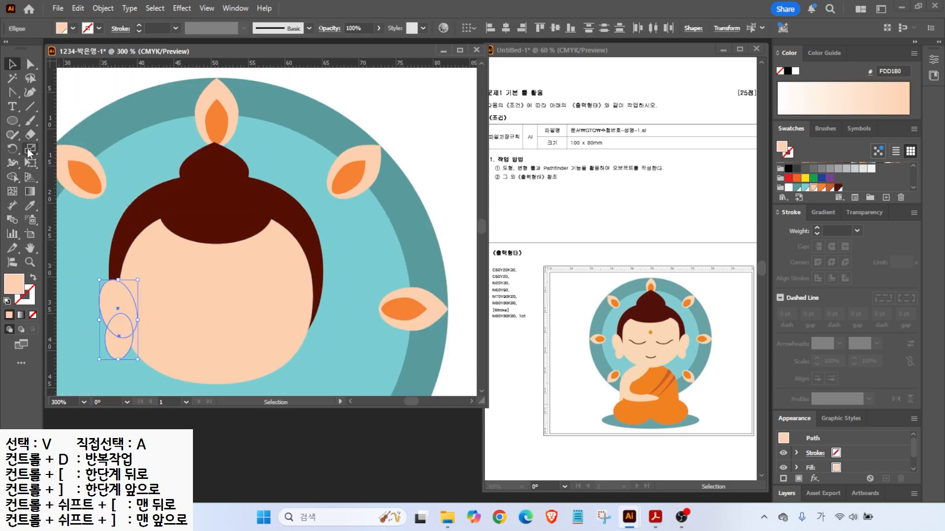
- Select the ear and open Reflect settings centred on the hair, previewing the mirror
{"action": "mouse_move", "coordinate": [310, 301]}
{"action": "left_mouse_down"}
{"action": "mouse_move", "coordinate": [324, 310]}
{"action": "mouse_move", "coordinate": [320, 337]}
{"action": "left_mouse_up"}
{"action": "key", "text": "Escape"}
{"action": "left_click", "coordinate": [13, 149]}
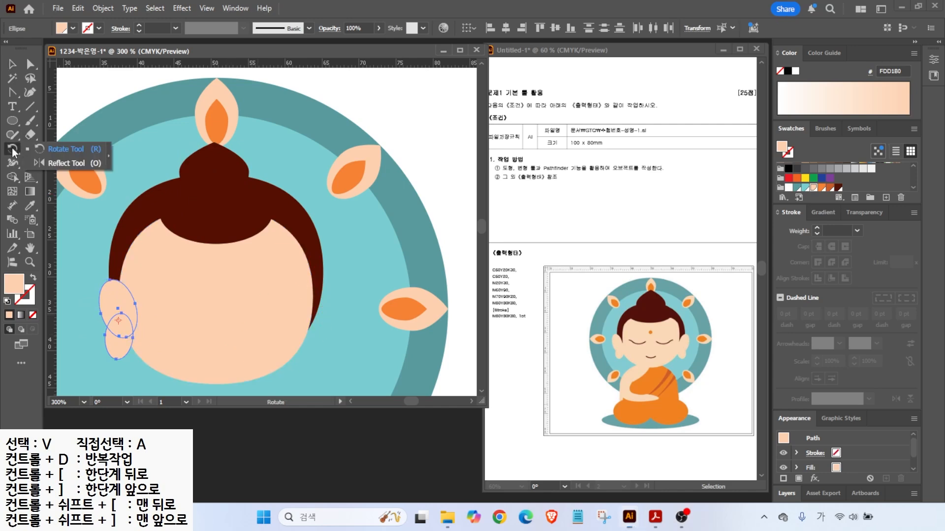
{"action": "left_click", "coordinate": [66, 162]}
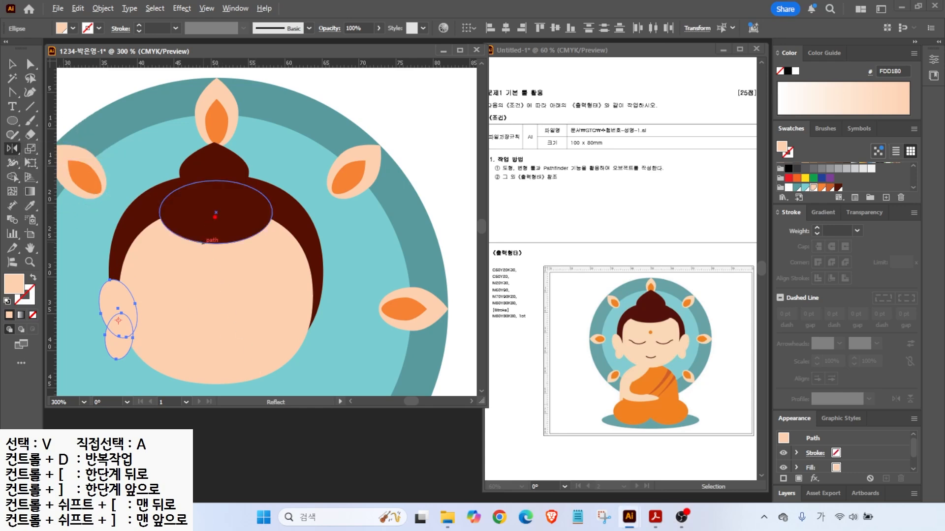
{"action": "left_click", "coordinate": [215, 211], "text": "alt"}
{"action": "left_click", "coordinate": [590, 318]}
{"action": "left_click", "coordinate": [589, 318]}
{"action": "left_click", "coordinate": [590, 318]}
{"action": "left_click", "coordinate": [591, 319]}
{"action": "left_click", "coordinate": [591, 318]}
{"action": "left_click", "coordinate": [591, 319]}
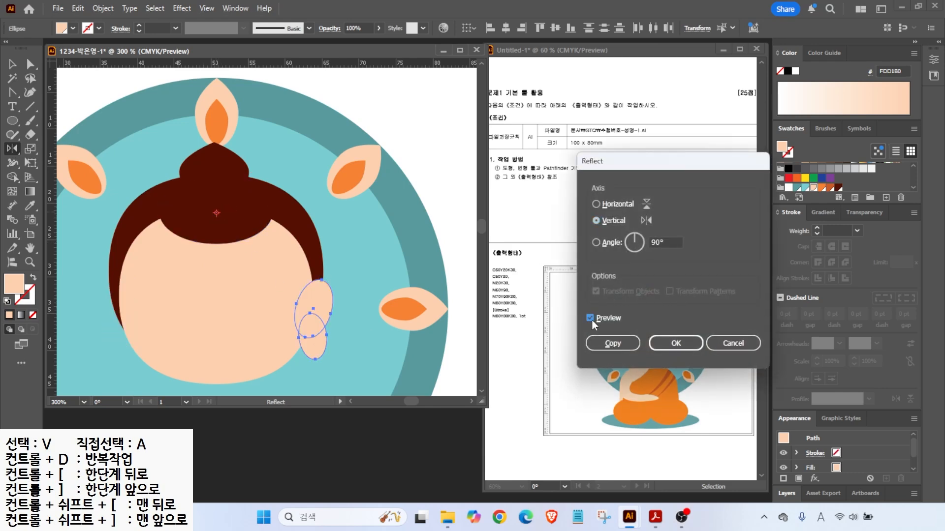
- Place a vertically mirrored copy of the ear on the face's right side and deselect
{"action": "left_click", "coordinate": [610, 343]}
{"action": "key", "text": "v"}
{"action": "key", "text": "ctrl+shift+a"}
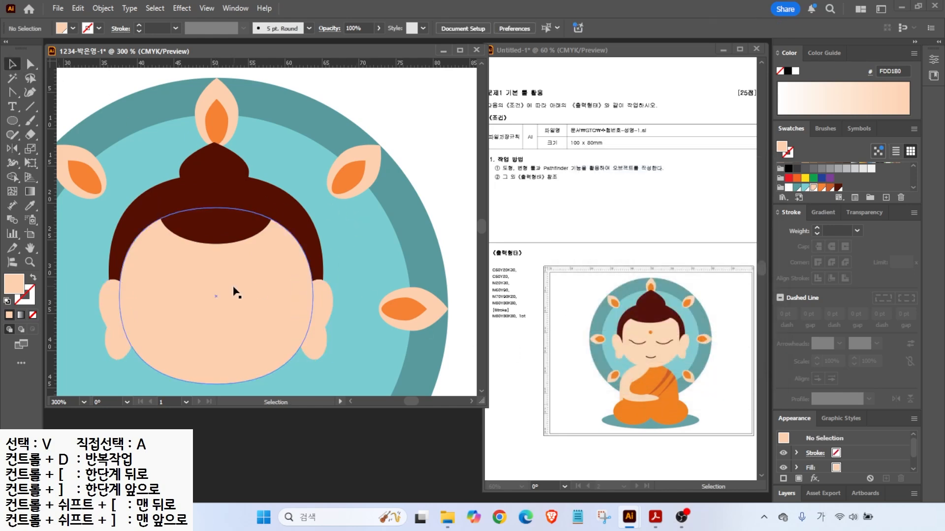
{"action": "scroll", "coordinate": [257, 291], "scroll_direction": "up", "scroll_amount": 1}
{"action": "left_click", "coordinate": [11, 92]}
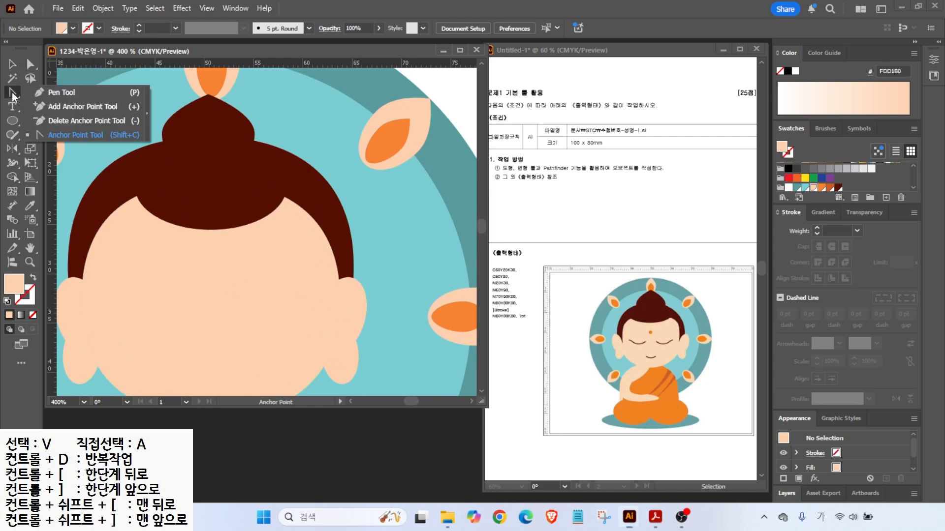
- Draw an unfilled closed-eye curve with the Pencil tool and nudge it lower
{"action": "left_click", "coordinate": [58, 92]}
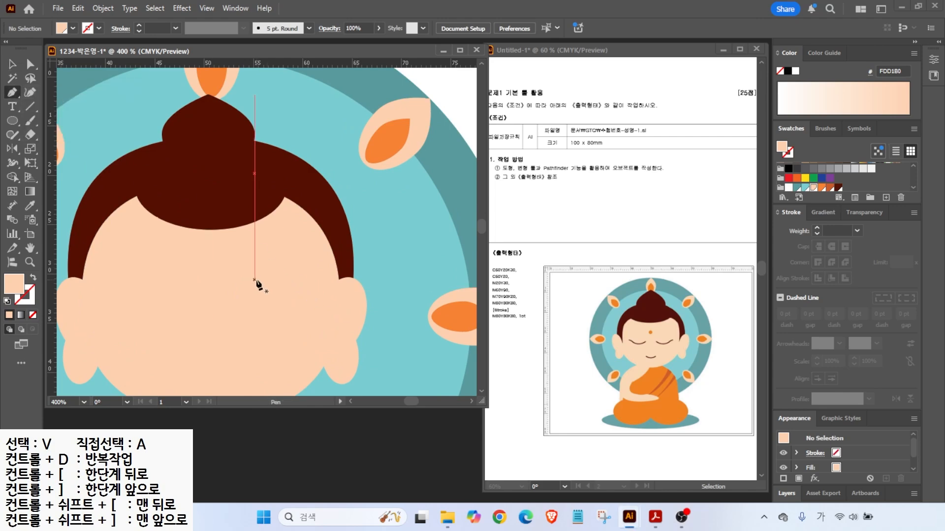
{"action": "left_click", "coordinate": [13, 134]}
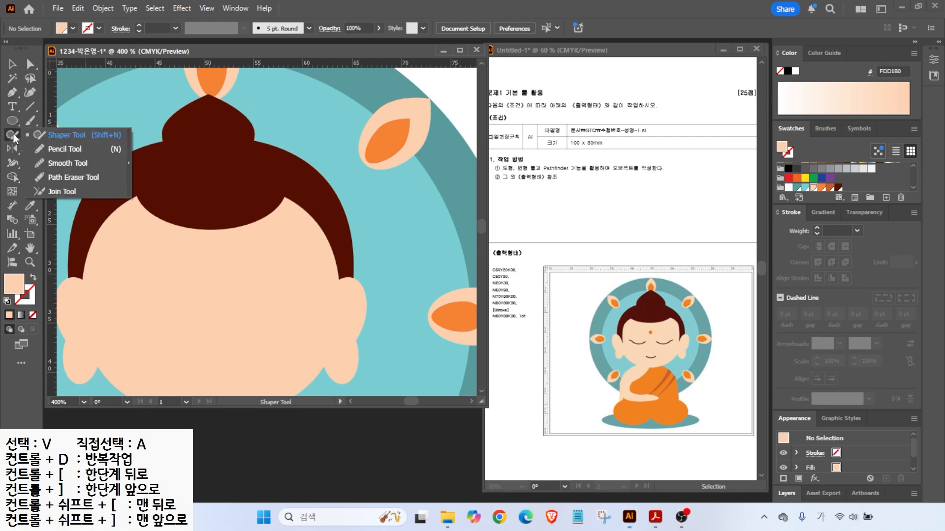
{"action": "left_click", "coordinate": [50, 148]}
{"action": "left_click", "coordinate": [7, 301]}
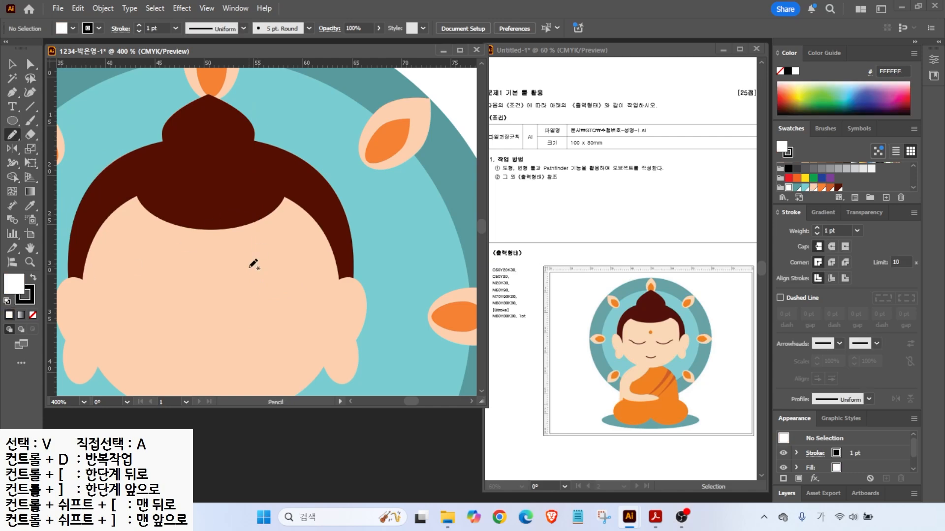
{"action": "left_click", "coordinate": [33, 315]}
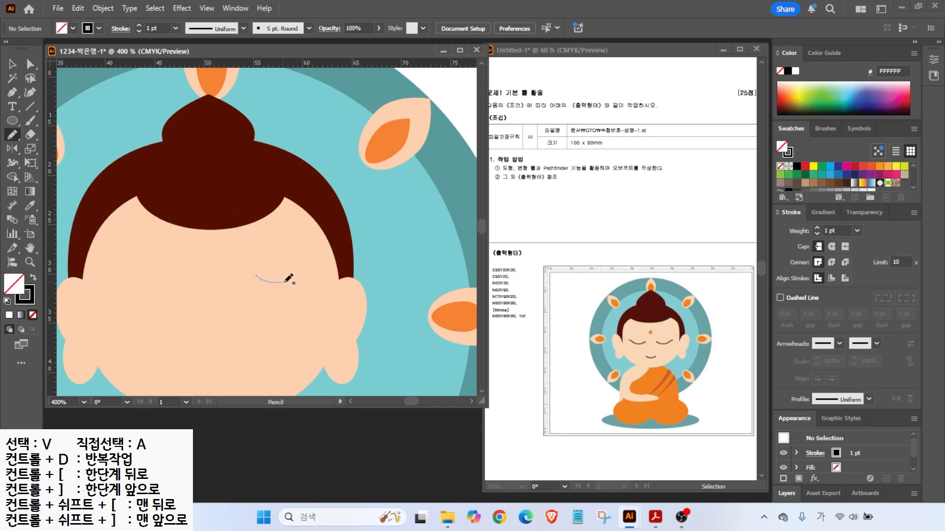
{"action": "left_click_drag", "start_coordinate": [323, 269], "coordinate": [325, 267]}
{"action": "key", "text": "v"}
{"action": "left_click_drag", "start_coordinate": [268, 289], "coordinate": [272, 306]}
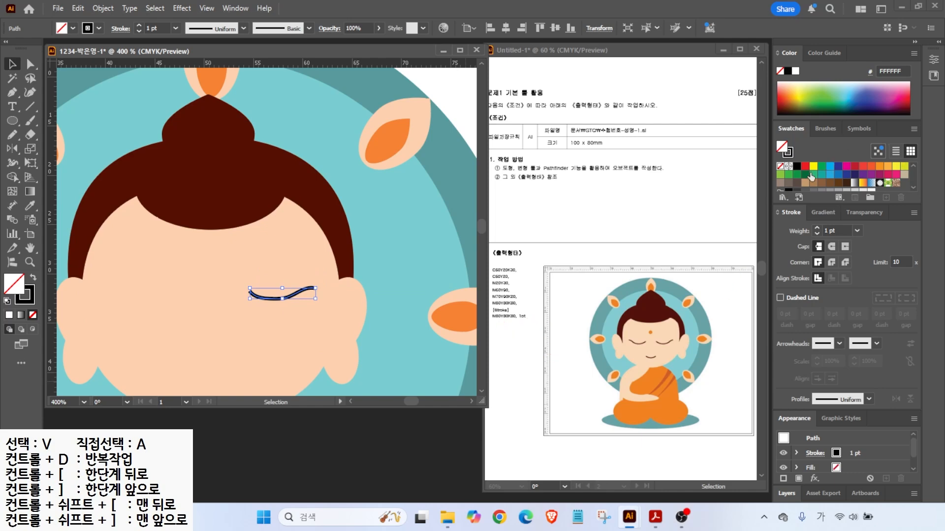
- Colour the eye stroke dark brown and draw a smiling mouth curve with 1 pt weight
{"action": "left_click", "coordinate": [30, 300]}
{"action": "scroll", "coordinate": [823, 176], "scroll_direction": "down", "scroll_amount": 5}
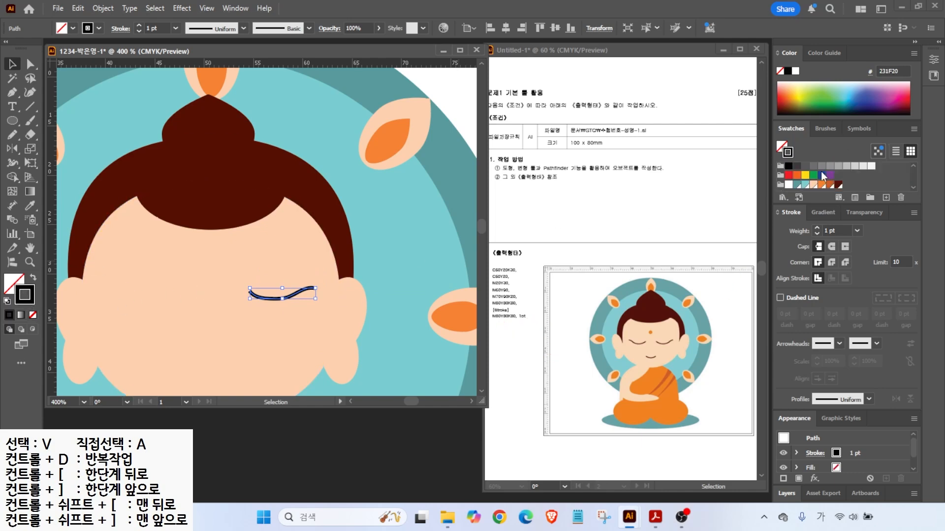
{"action": "left_click", "coordinate": [838, 185]}
{"action": "left_click_drag", "start_coordinate": [201, 308], "coordinate": [198, 258]}
{"action": "left_click", "coordinate": [12, 134]}
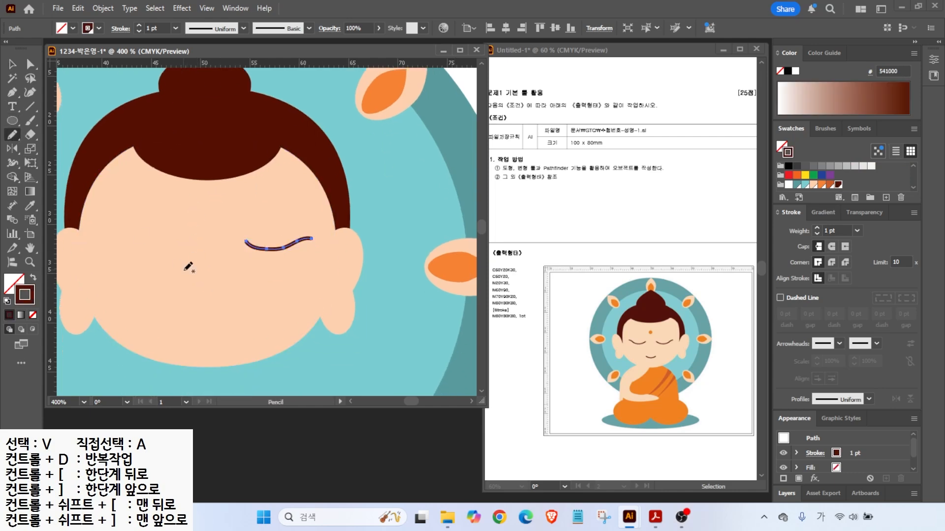
{"action": "left_click_drag", "start_coordinate": [225, 319], "coordinate": [232, 328]}
{"action": "left_click", "coordinate": [12, 64]}
{"action": "left_click", "coordinate": [816, 234]}
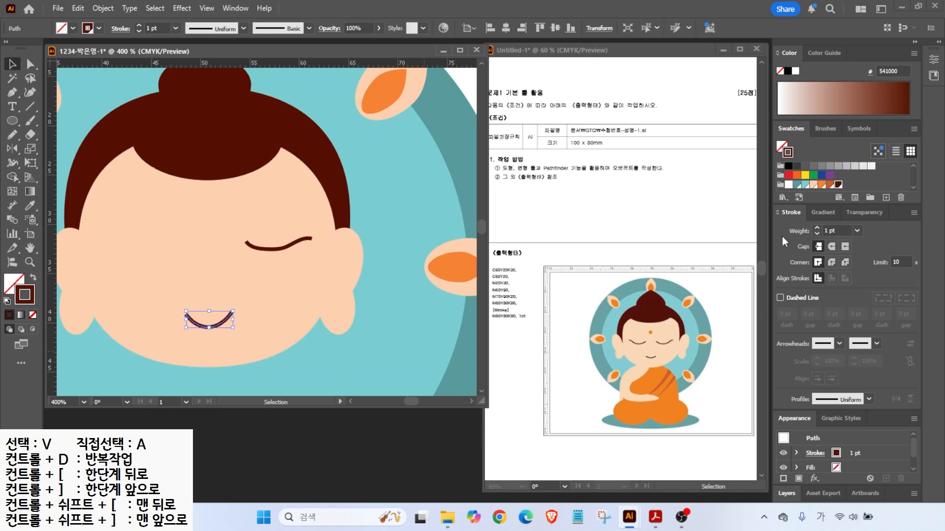
- Draw a small orange-filled dot on the forehead
{"action": "key", "text": "l"}
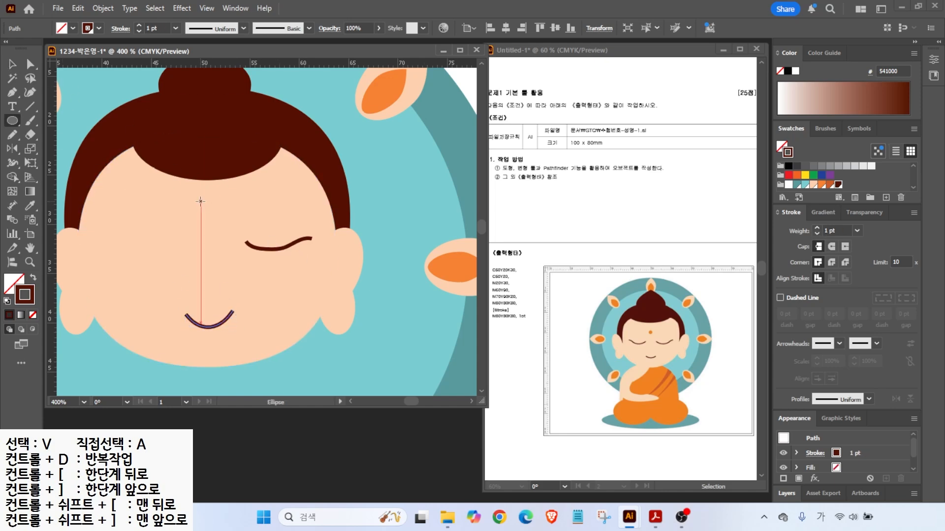
{"action": "left_click_drag", "start_coordinate": [199, 200], "coordinate": [217, 217]}
{"action": "key", "text": "shift+x"}
{"action": "left_click", "coordinate": [820, 188]}
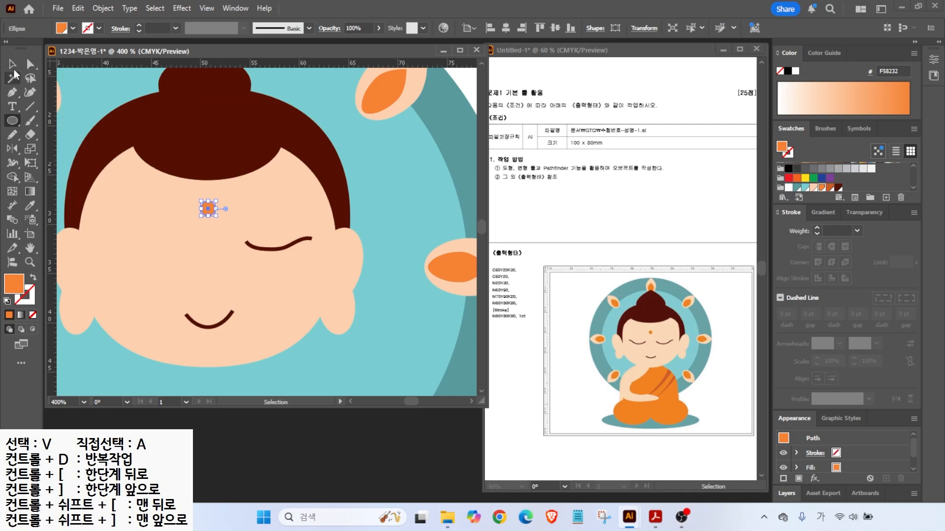
- Mirror a copy of the eye curve across the bun's centre
{"action": "left_click", "coordinate": [13, 64]}
{"action": "left_click", "coordinate": [264, 251]}
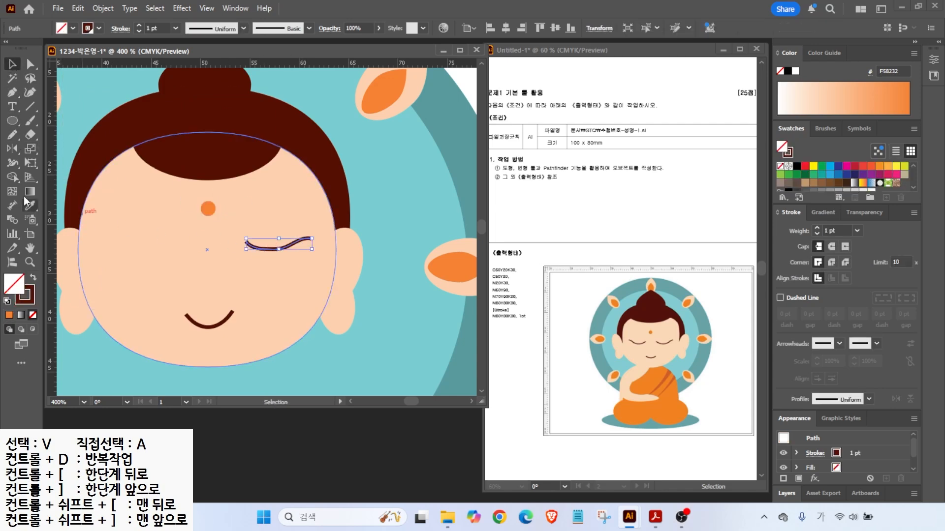
{"action": "left_click", "coordinate": [12, 149]}
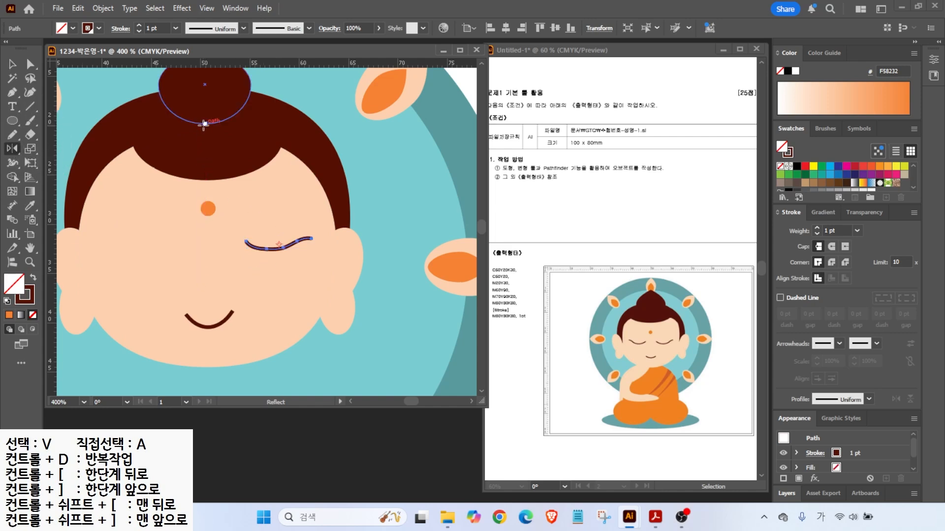
{"action": "left_click", "coordinate": [204, 85], "text": "alt"}
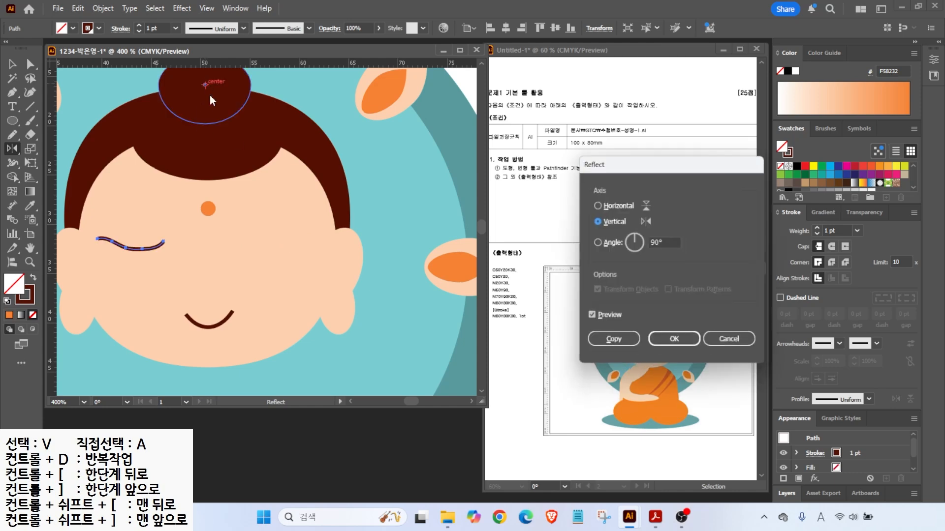
{"action": "left_click", "coordinate": [612, 343]}
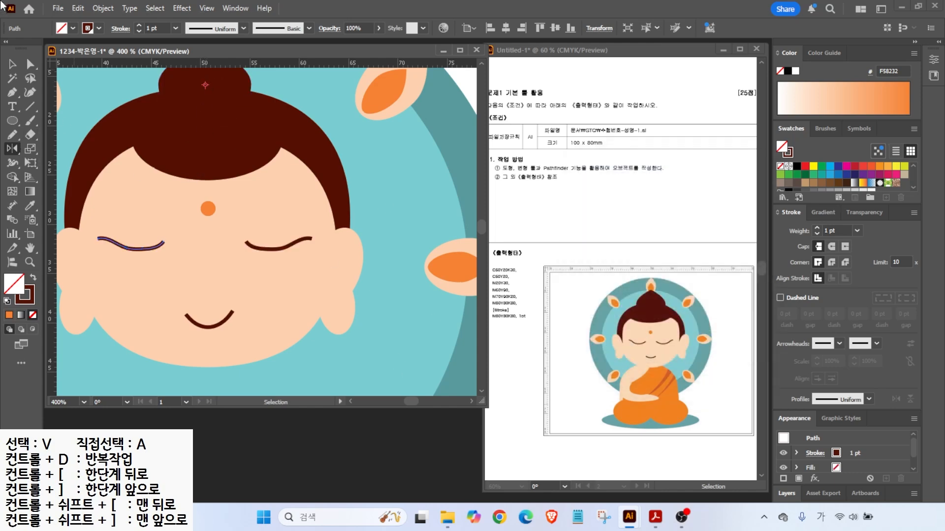
- Move both eyes into place closer to the face's centre
{"action": "left_click", "coordinate": [14, 62]}
{"action": "left_click_drag", "start_coordinate": [159, 247], "coordinate": [178, 247]}
{"action": "left_click_drag", "start_coordinate": [275, 251], "coordinate": [260, 252]}
{"action": "key", "text": "ctrl+minus"}
{"action": "scroll", "coordinate": [252, 217], "scroll_direction": "down", "scroll_amount": 6}
{"action": "key", "text": "l"}
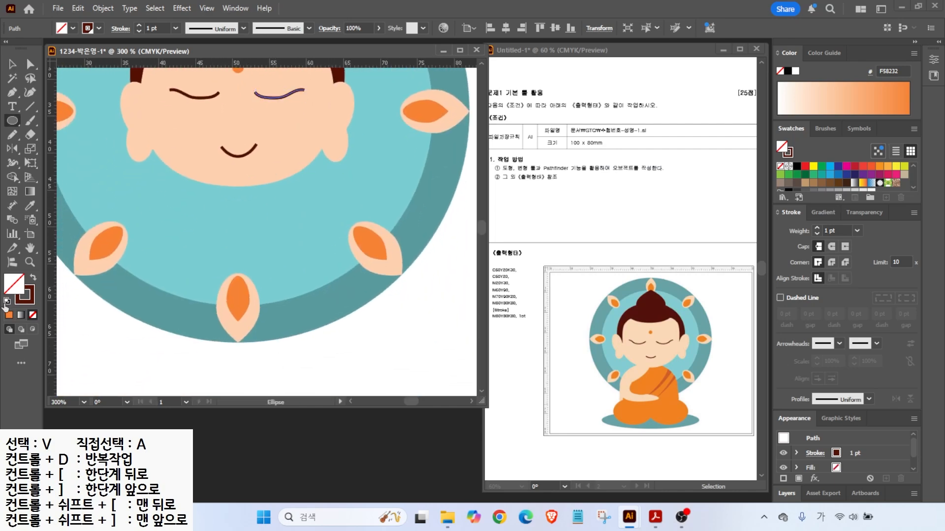
- Undo the accidental colour change on the eye and restore default white fill, black stroke
{"action": "left_click", "coordinate": [7, 301]}
{"action": "key", "text": "ctrl+z"}
{"action": "key", "text": "ctrl+z"}
{"action": "key", "text": "ctrl+z"}
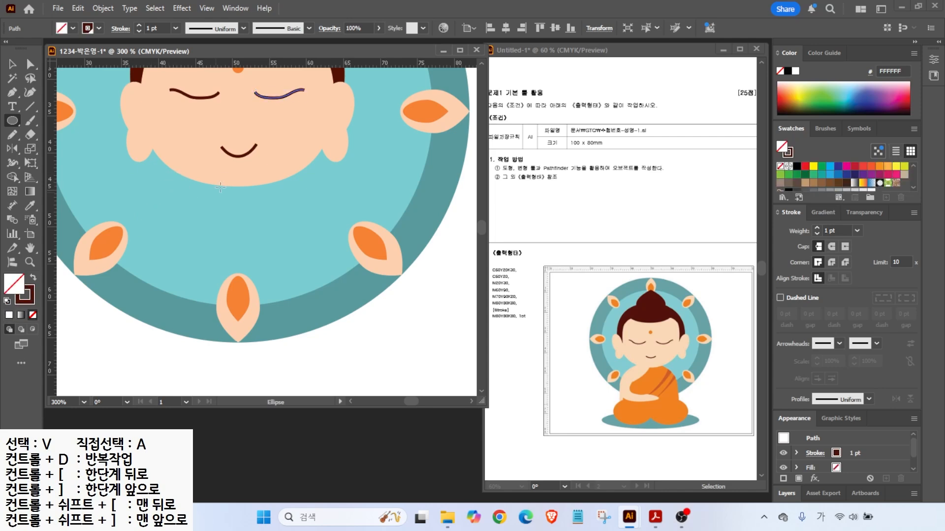
{"action": "left_click_drag", "start_coordinate": [14, 122], "coordinate": [62, 121]}
{"action": "left_click", "coordinate": [7, 301]}
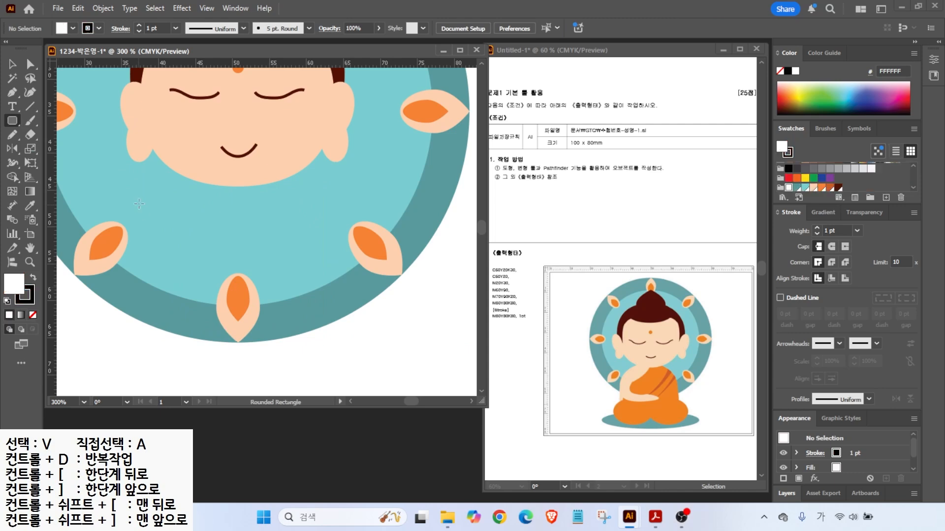
- Draw the rounded-rectangle body below the face, reduce its corner rounding and centre it
{"action": "left_click_drag", "start_coordinate": [178, 181], "coordinate": [326, 315]}
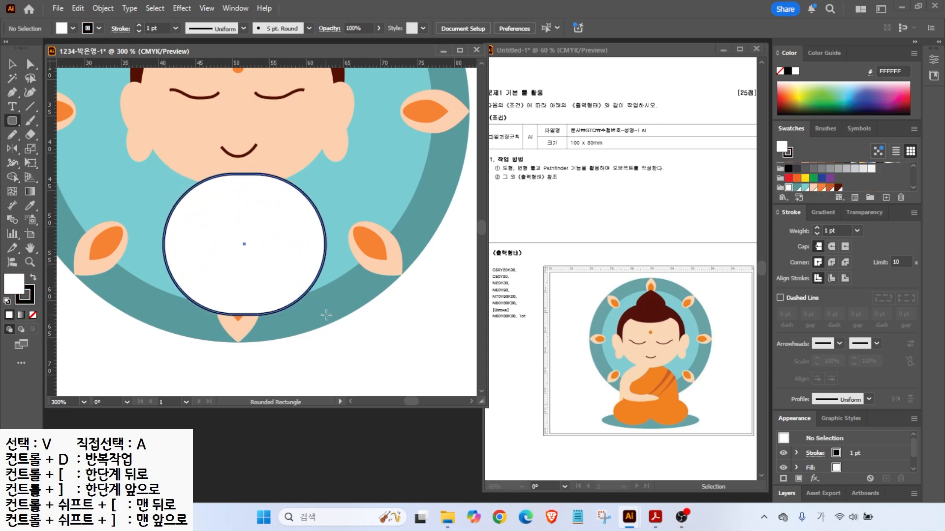
{"action": "left_click_drag", "start_coordinate": [326, 315], "coordinate": [321, 317]}
{"action": "key", "text": "Down"}
{"action": "key", "text": "Down"}
{"action": "key", "text": "Down"}
{"action": "key", "text": "Down"}
{"action": "key", "text": "Down"}
{"action": "key", "text": "Down"}
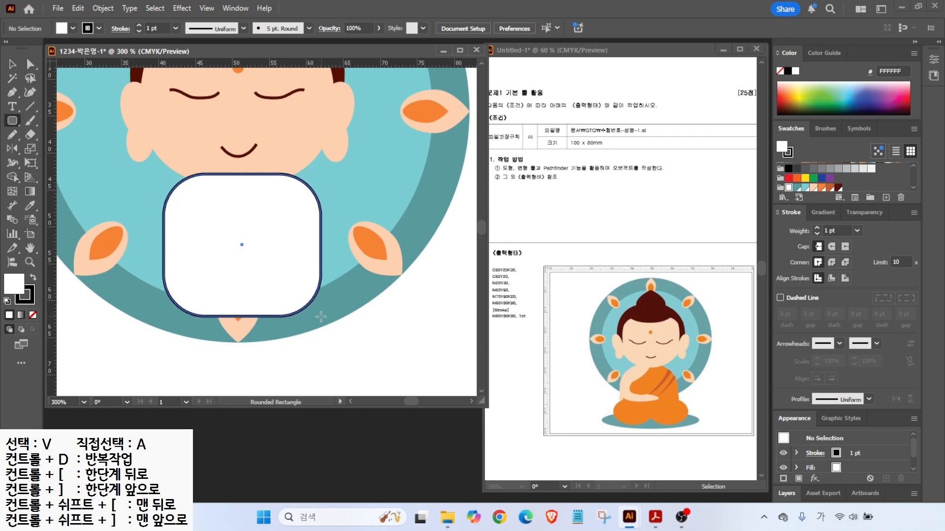
{"action": "left_click_drag", "start_coordinate": [320, 317], "coordinate": [328, 350]}
{"action": "key", "text": "ctrl+minus"}
{"action": "left_click_drag", "start_coordinate": [266, 258], "coordinate": [242, 299]}
{"action": "key", "text": "v"}
{"action": "left_click_drag", "start_coordinate": [234, 261], "coordinate": [228, 261]}
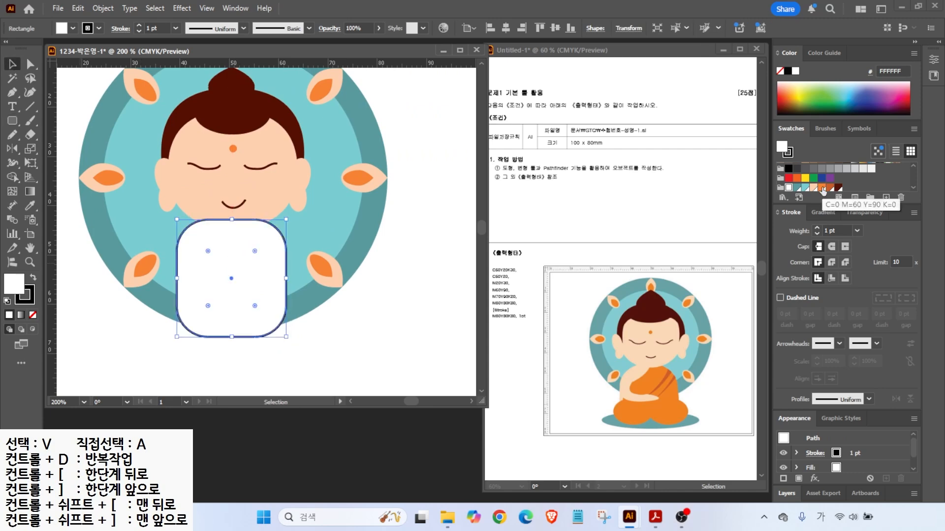
- Fill the body orange, remove its outline and widen it symmetrically
{"action": "left_click", "coordinate": [822, 188]}
{"action": "left_click", "coordinate": [32, 314]}
{"action": "left_click_drag", "start_coordinate": [286, 278], "coordinate": [292, 279]}
- Draw an orange leg ellipse below the body and enlarge it proportionally
{"action": "left_click_drag", "start_coordinate": [12, 121], "coordinate": [49, 150]}
{"action": "mouse_move", "coordinate": [161, 317]}
{"action": "left_mouse_down"}
{"action": "mouse_move", "coordinate": [239, 367]}
{"action": "mouse_move", "coordinate": [201, 339]}
{"action": "left_mouse_up"}
{"action": "left_click", "coordinate": [13, 64]}
{"action": "left_click_drag", "start_coordinate": [234, 356], "coordinate": [284, 338]}
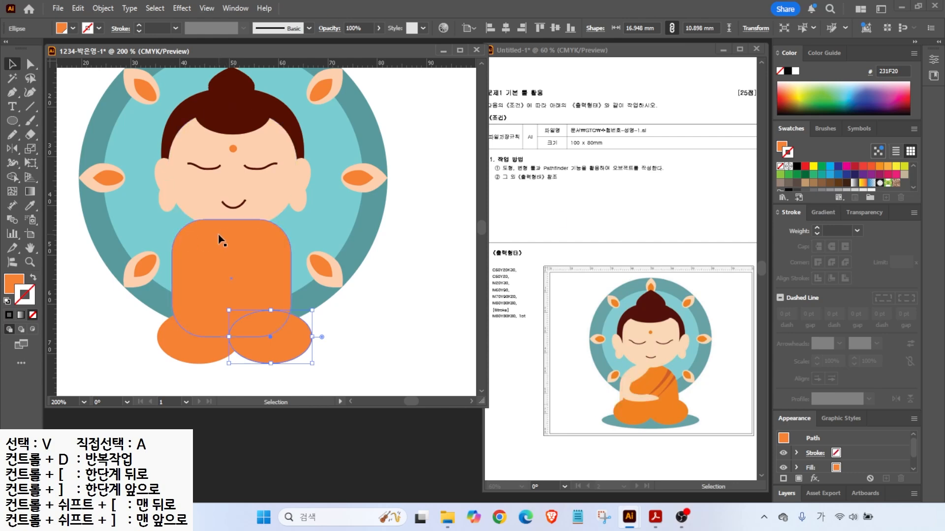
{"action": "mouse_move", "coordinate": [253, 198]}
{"action": "left_mouse_down"}
{"action": "mouse_move", "coordinate": [236, 240]}
{"action": "mouse_move", "coordinate": [191, 267]}
{"action": "left_mouse_up"}
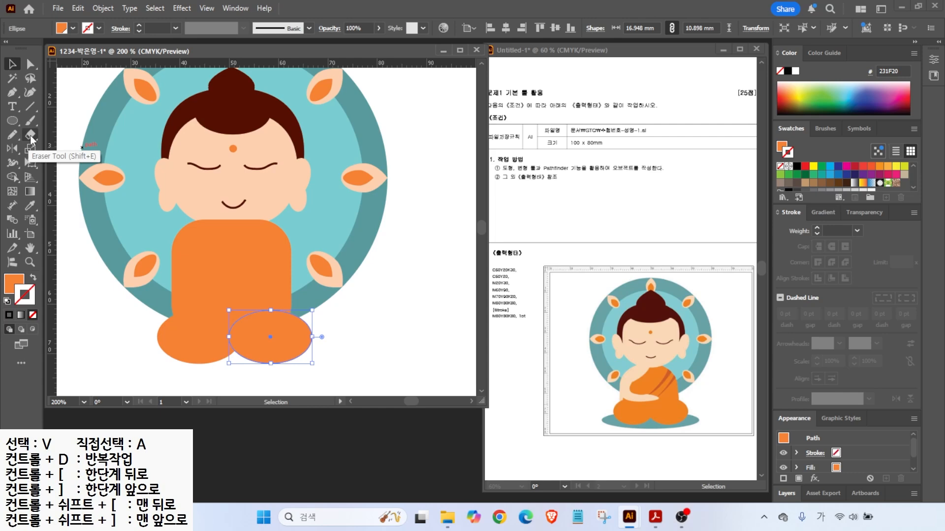
- Pick the Knife tool and select the orange body rectangle
{"action": "left_click", "coordinate": [31, 136]}
{"action": "left_click", "coordinate": [83, 163]}
{"action": "left_click", "coordinate": [12, 63]}
{"action": "left_click", "coordinate": [210, 263]}
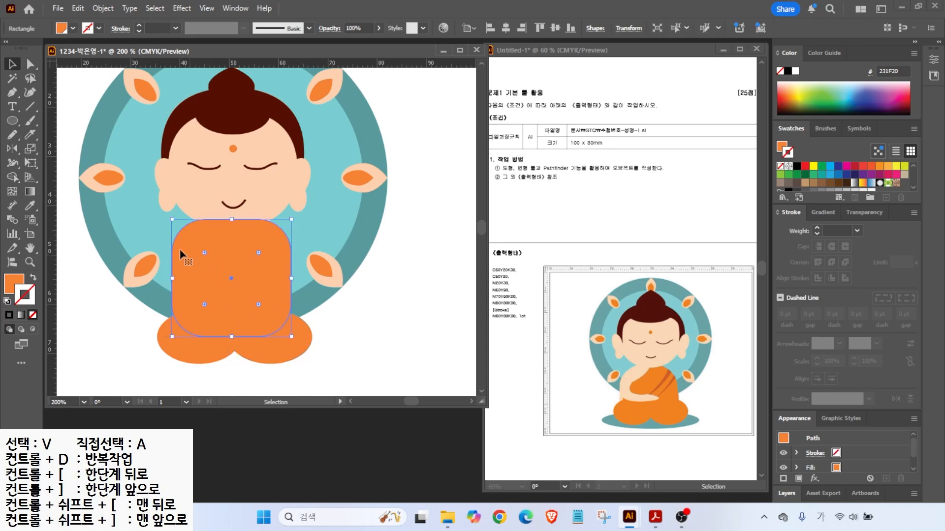
- Knife-cut the orange body from its top centre down to the lower left
{"action": "left_click", "coordinate": [30, 136]}
{"action": "key", "text": "alt+2"}
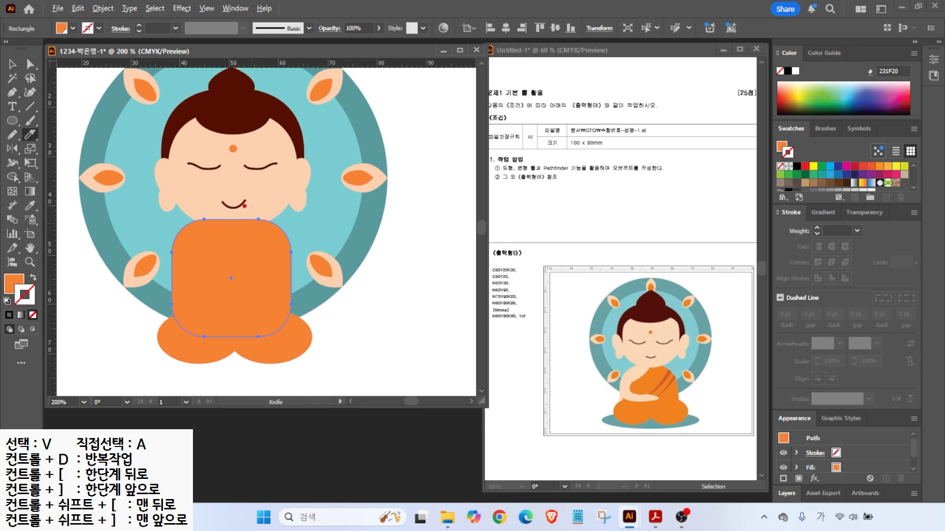
{"action": "mouse_move", "coordinate": [251, 198]}
{"action": "left_mouse_down"}
{"action": "mouse_move", "coordinate": [228, 235]}
{"action": "mouse_move", "coordinate": [178, 273]}
{"action": "mouse_move", "coordinate": [130, 280]}
{"action": "left_mouse_up"}
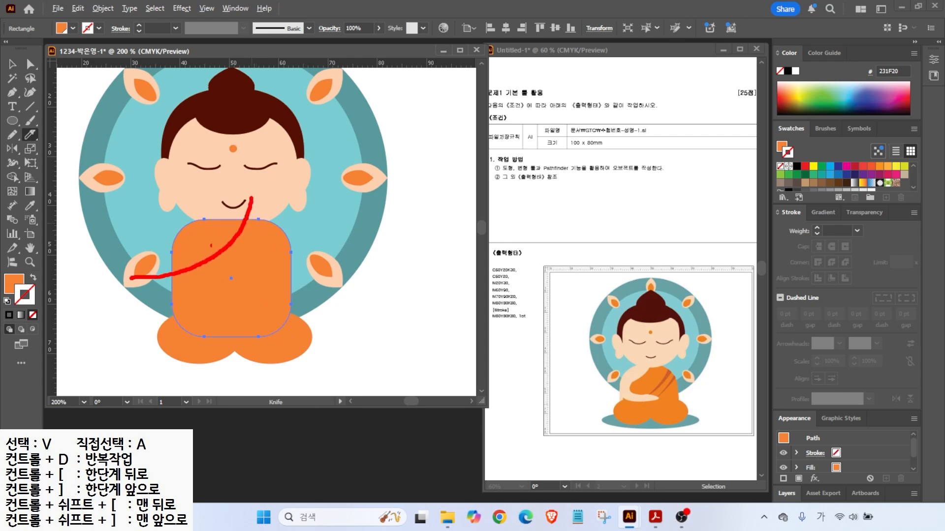
{"action": "left_click_drag", "start_coordinate": [241, 219], "coordinate": [160, 290]}
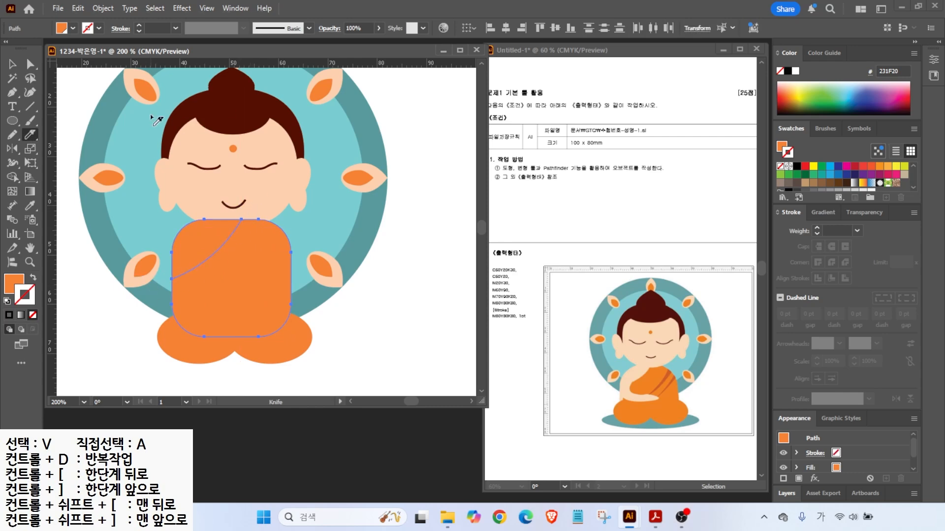
- Recolour the upper-left cut piece skin tone FDD1B0
{"action": "key", "text": "v"}
{"action": "left_click", "coordinate": [87, 279]}
{"action": "left_click", "coordinate": [218, 259]}
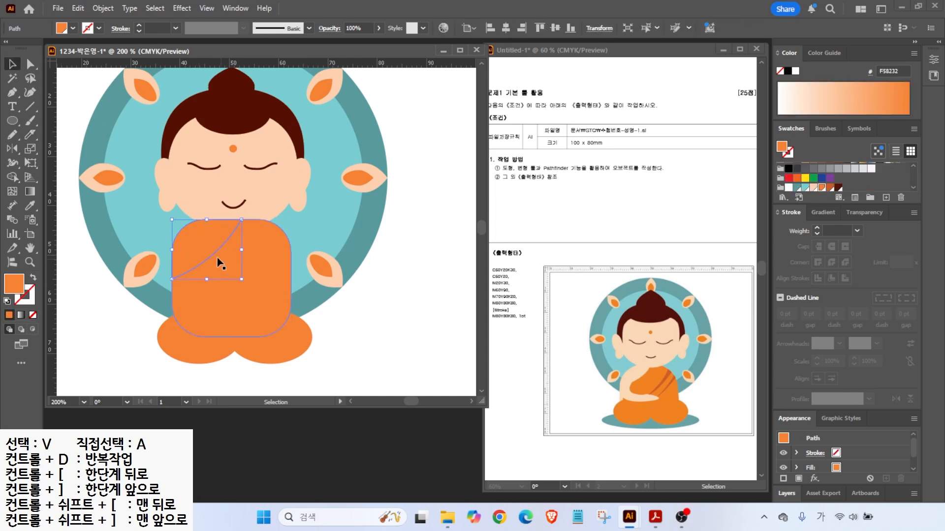
{"action": "left_click", "coordinate": [815, 188]}
{"action": "left_click", "coordinate": [66, 362]}
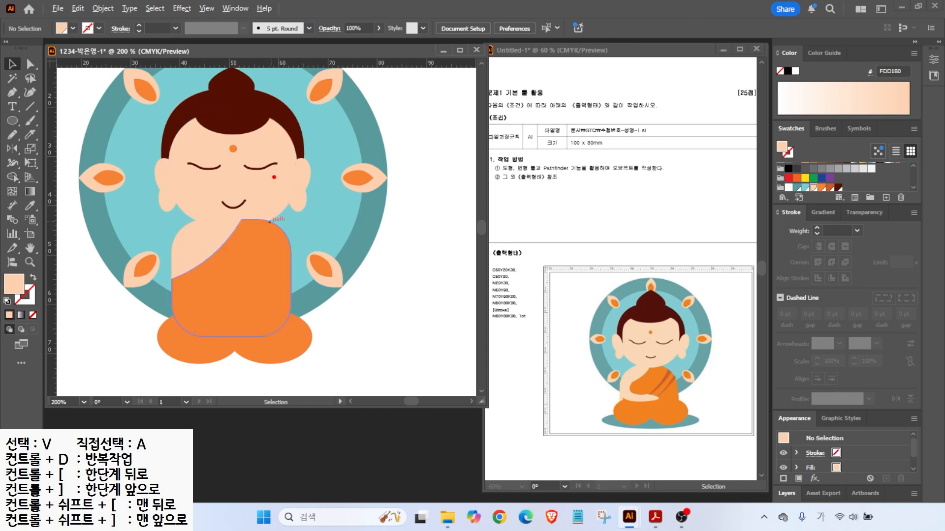
- Drag across the robe pieces several times, then cancel with Escape
{"action": "left_click_drag", "start_coordinate": [274, 177], "coordinate": [197, 294]}
{"action": "left_click_drag", "start_coordinate": [284, 191], "coordinate": [217, 278]}
{"action": "left_click_drag", "start_coordinate": [299, 220], "coordinate": [231, 301]}
{"action": "left_click_drag", "start_coordinate": [297, 243], "coordinate": [212, 305]}
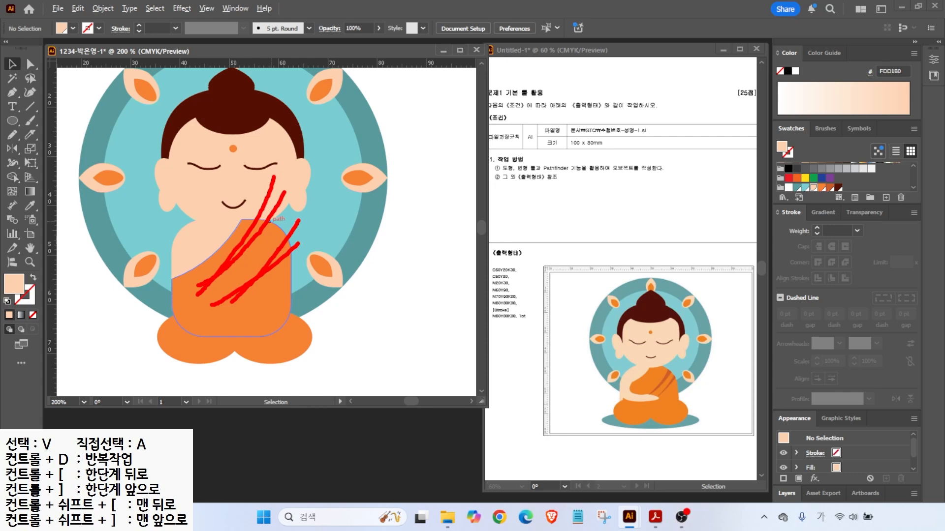
{"action": "key", "text": "Escape"}
- Draw an unfilled fold curve from the robe's shoulder downward and rotate a copy into another fold
{"action": "left_click", "coordinate": [12, 92]}
{"action": "left_click", "coordinate": [8, 301]}
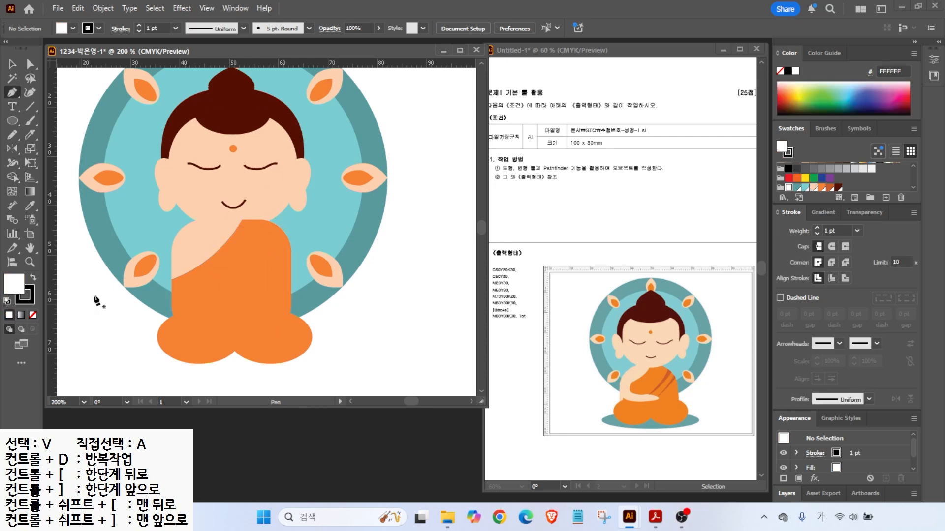
{"action": "left_click", "coordinate": [290, 199]}
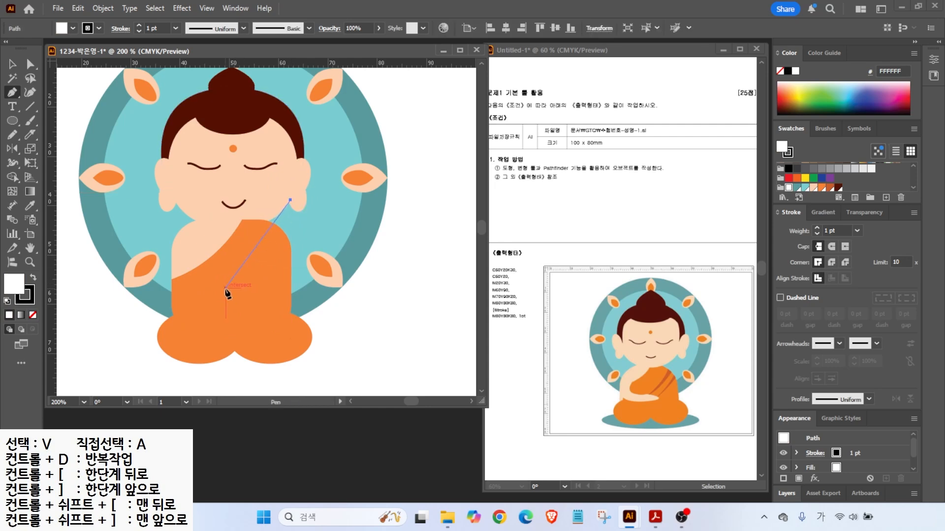
{"action": "left_click_drag", "start_coordinate": [178, 303], "coordinate": [178, 303]}
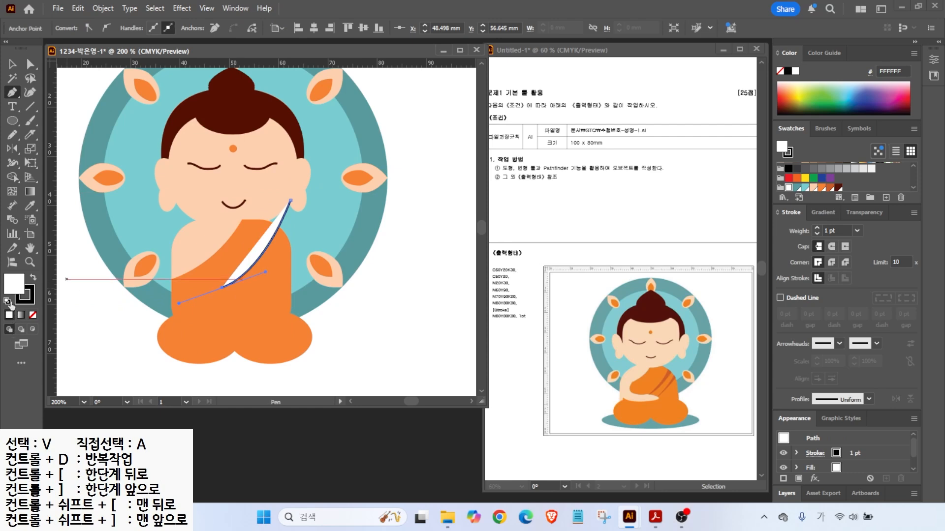
{"action": "left_click", "coordinate": [31, 314]}
{"action": "left_click", "coordinate": [13, 65]}
{"action": "left_click_drag", "start_coordinate": [294, 202], "coordinate": [311, 246]}
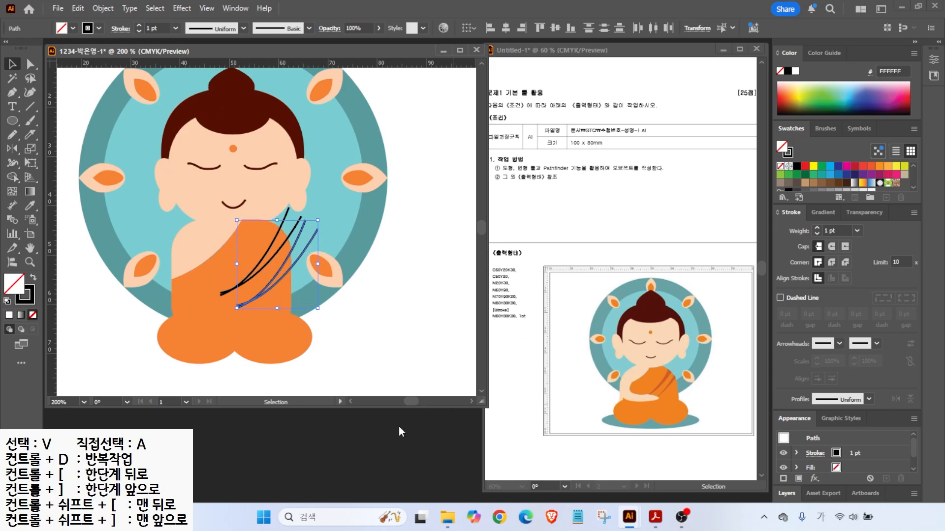
- Open the Pathfinder panel from the Window menu and float it aside
{"action": "left_click", "coordinate": [232, 8]}
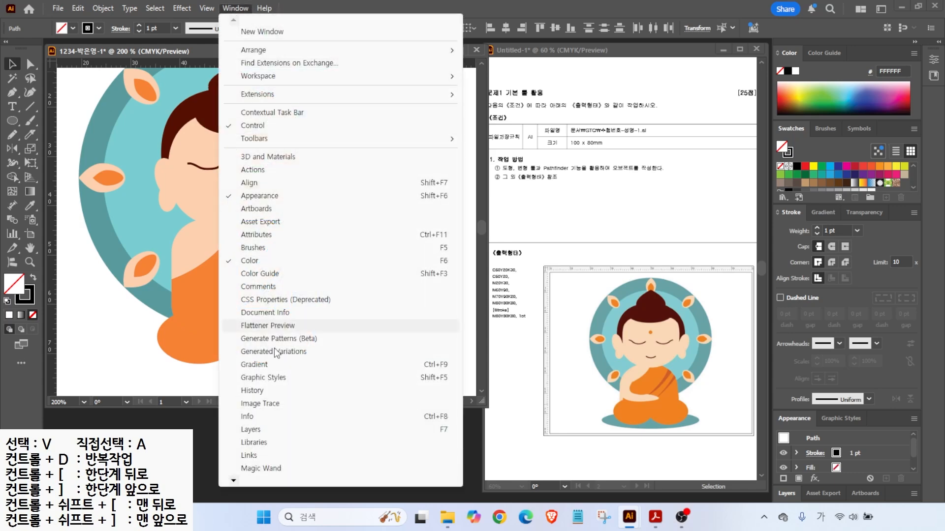
{"action": "mouse_move", "coordinate": [233, 481]}
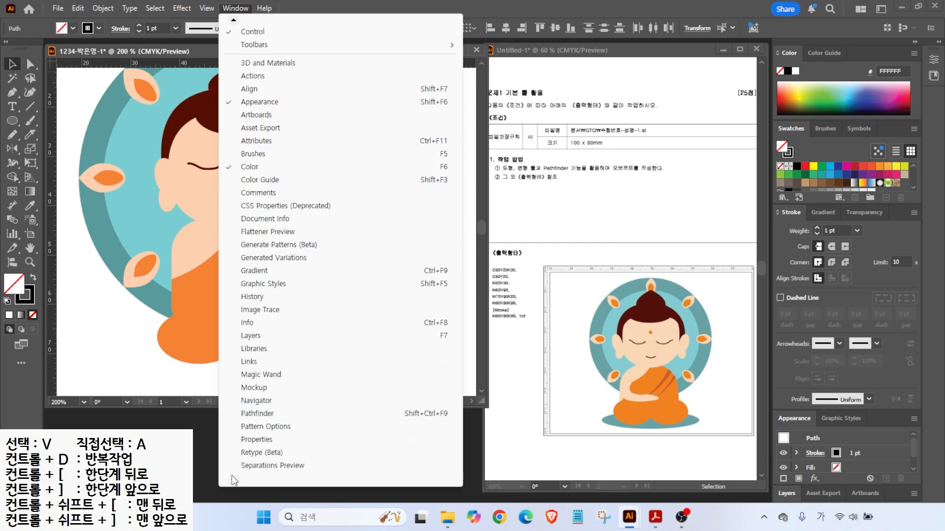
{"action": "left_click", "coordinate": [253, 388]}
{"action": "left_click_drag", "start_coordinate": [642, 44], "coordinate": [388, 407]}
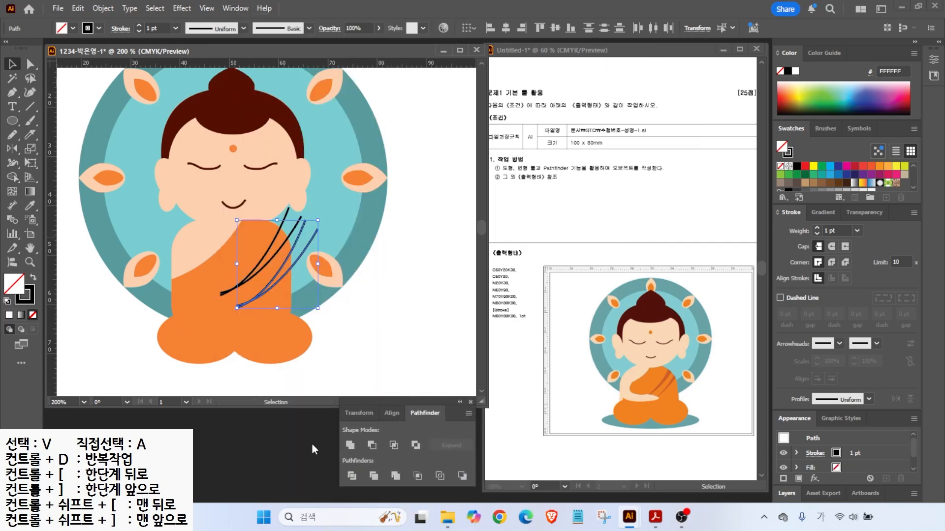
{"action": "left_click", "coordinate": [933, 57]}
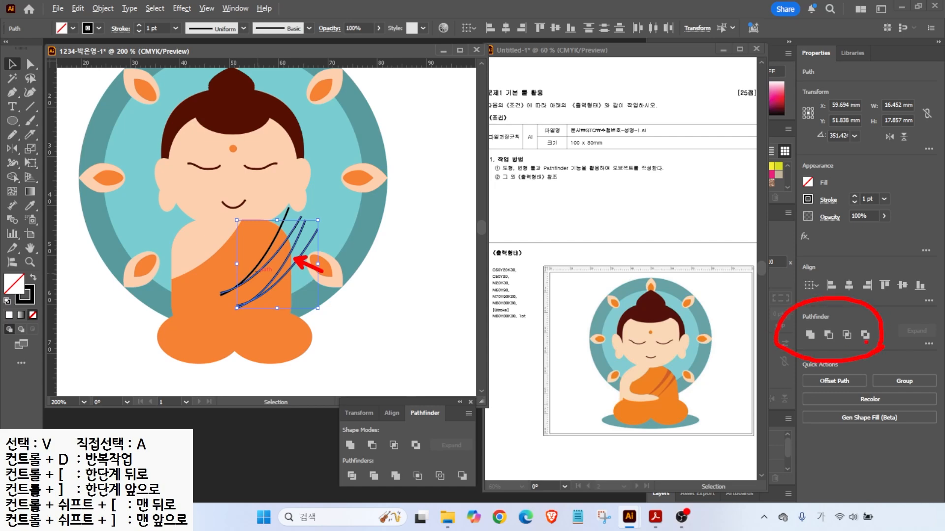
- Select the robe with all fold curves and Divide them in Pathfinder
{"action": "left_click", "coordinate": [369, 291]}
{"action": "left_click", "coordinate": [253, 246]}
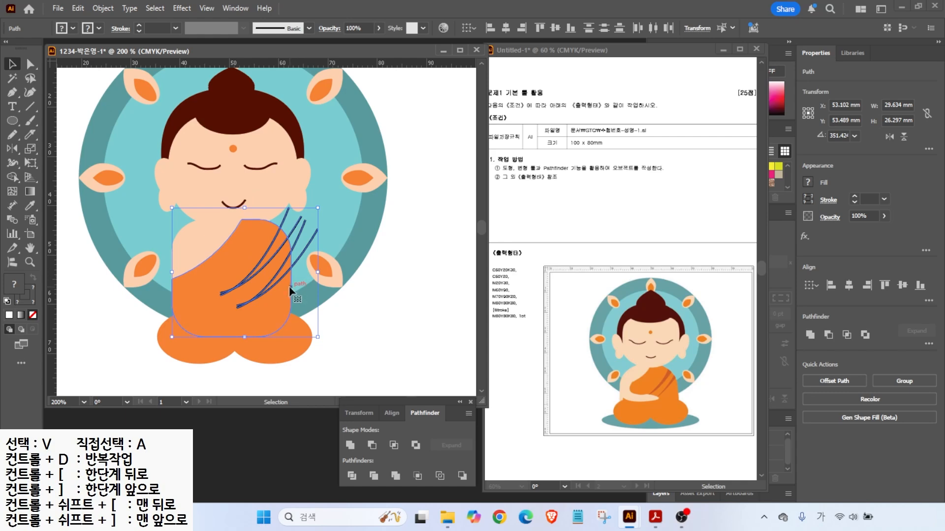
{"action": "left_click", "coordinate": [348, 477]}
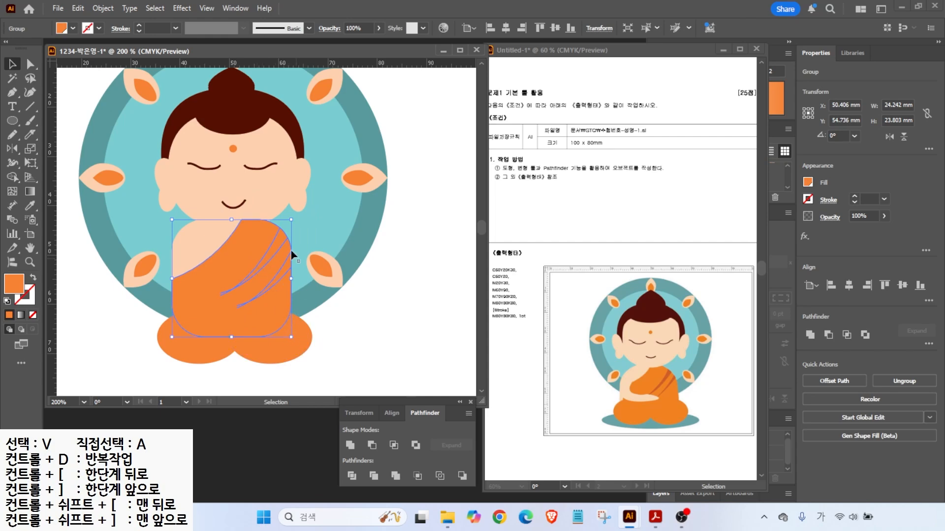
- Recolour two robe fold strips dark orange C95C28
{"action": "left_click", "coordinate": [30, 64]}
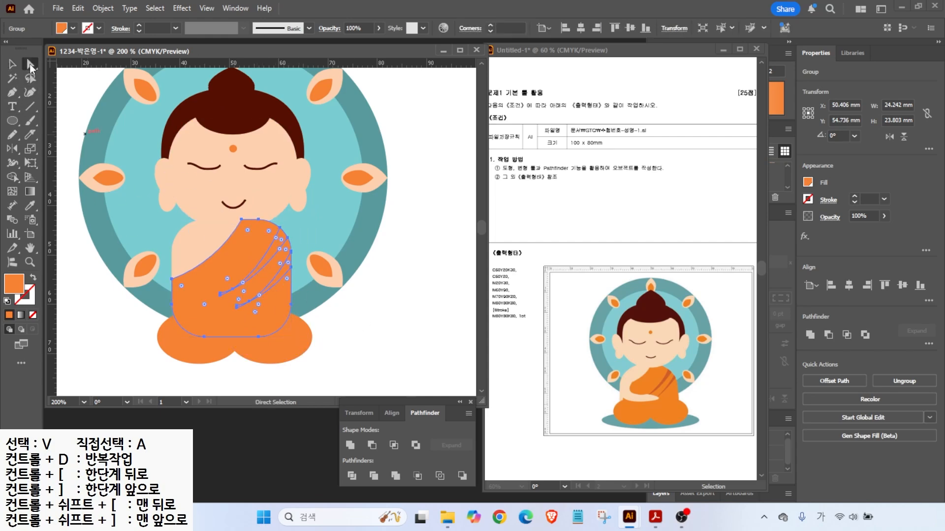
{"action": "left_click", "coordinate": [392, 329]}
{"action": "left_click", "coordinate": [276, 240]}
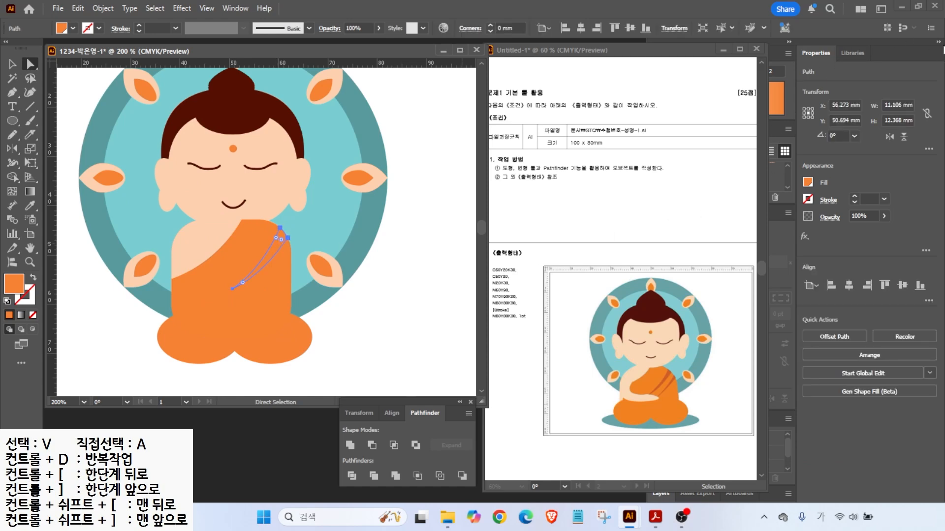
{"action": "left_click", "coordinate": [938, 43]}
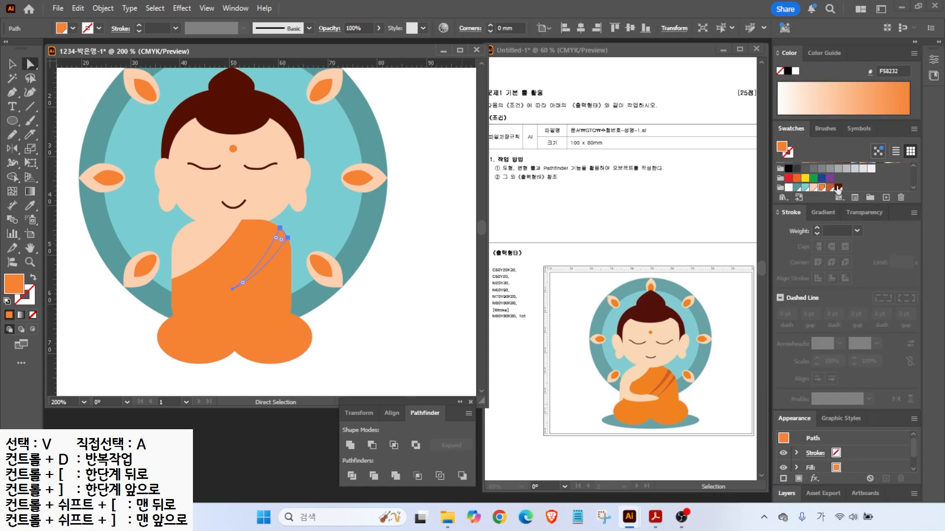
{"action": "left_click", "coordinate": [830, 188]}
{"action": "left_click", "coordinate": [273, 287]}
{"action": "left_click", "coordinate": [830, 188]}
{"action": "key", "text": "v"}
{"action": "left_click", "coordinate": [115, 302]}
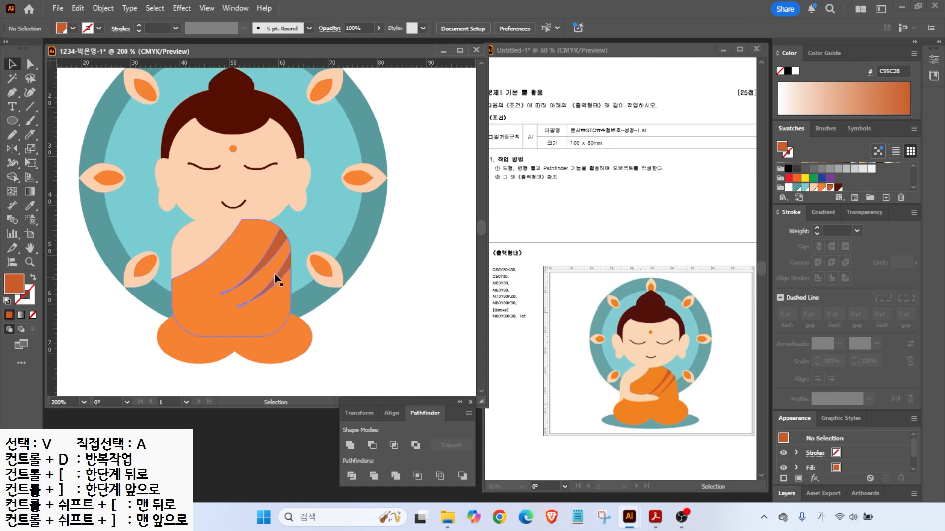
- Draw a closed arm shape across the robe's left side and fill it peach FDD1B0
{"action": "left_click", "coordinate": [13, 92]}
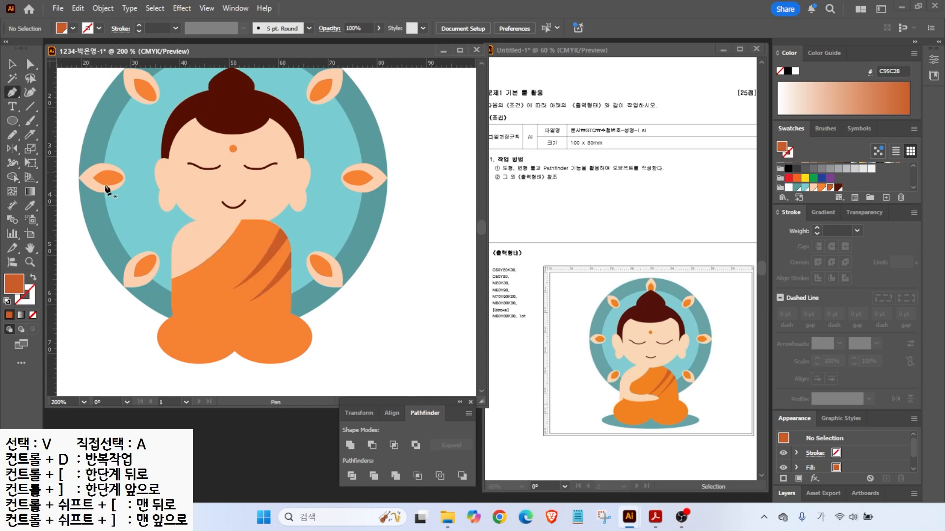
{"action": "left_click", "coordinate": [203, 249]}
{"action": "left_click_drag", "start_coordinate": [199, 282], "coordinate": [250, 288]}
{"action": "left_click", "coordinate": [260, 298]}
{"action": "key", "text": "ctrl+z"}
{"action": "left_click", "coordinate": [261, 298]}
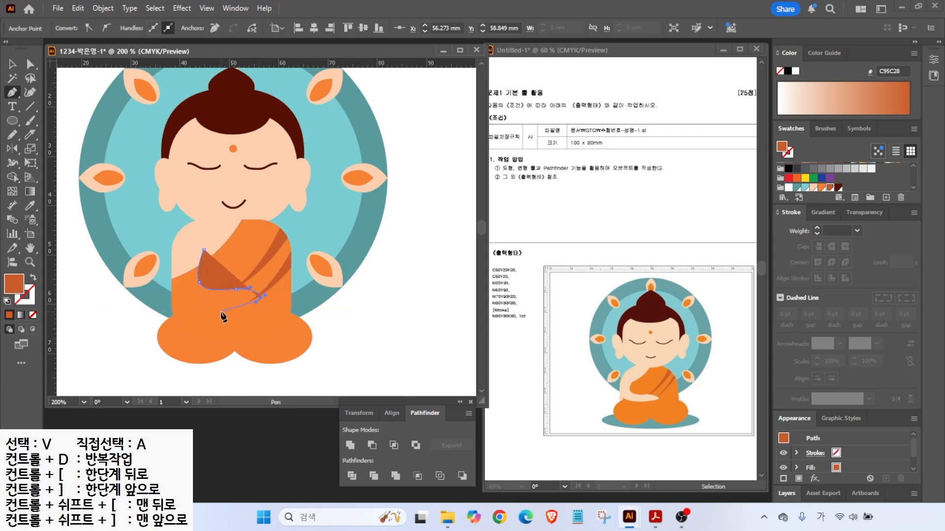
{"action": "left_click_drag", "start_coordinate": [172, 279], "coordinate": [172, 262]}
{"action": "left_click", "coordinate": [204, 250]}
{"action": "left_click", "coordinate": [813, 186]}
{"action": "key", "text": "v"}
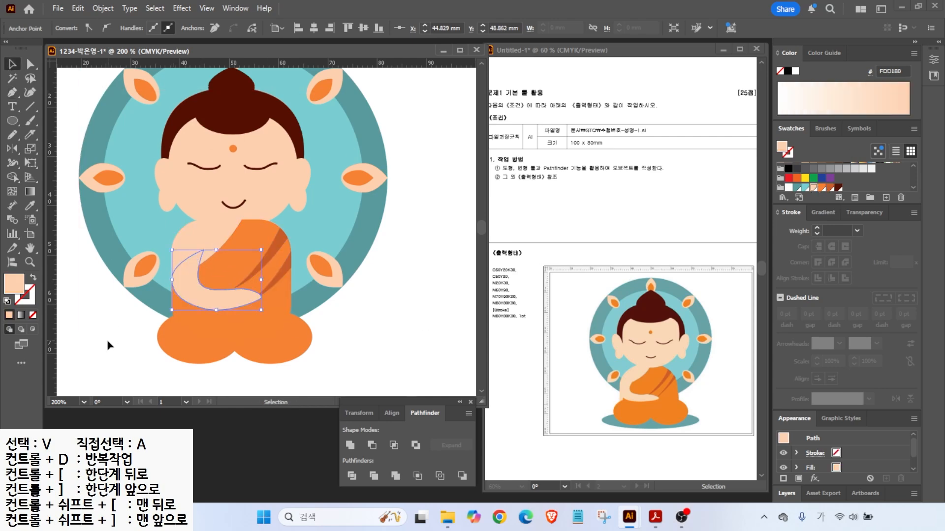
{"action": "left_click", "coordinate": [108, 340]}
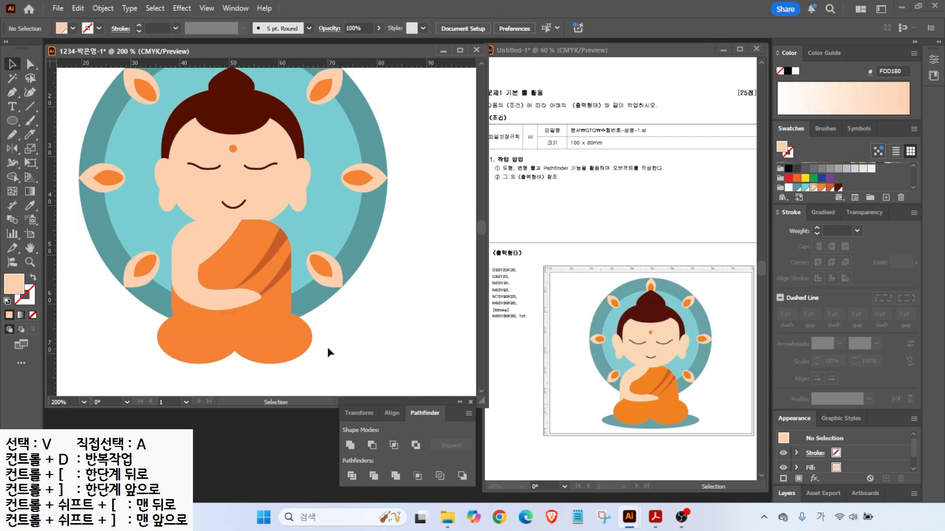
- Draw a wide teal 5A9B9F oval under the figure, send it to back, and adjust it
{"action": "left_click", "coordinate": [13, 120]}
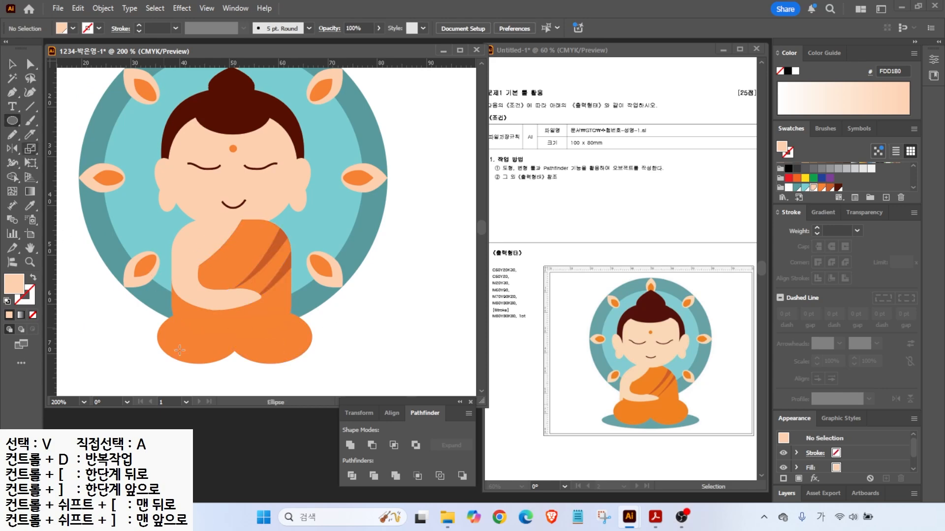
{"action": "mouse_move", "coordinate": [130, 318]}
{"action": "left_mouse_down"}
{"action": "mouse_move", "coordinate": [148, 340]}
{"action": "mouse_move", "coordinate": [353, 369]}
{"action": "mouse_move", "coordinate": [343, 377]}
{"action": "left_mouse_up"}
{"action": "left_click", "coordinate": [797, 188]}
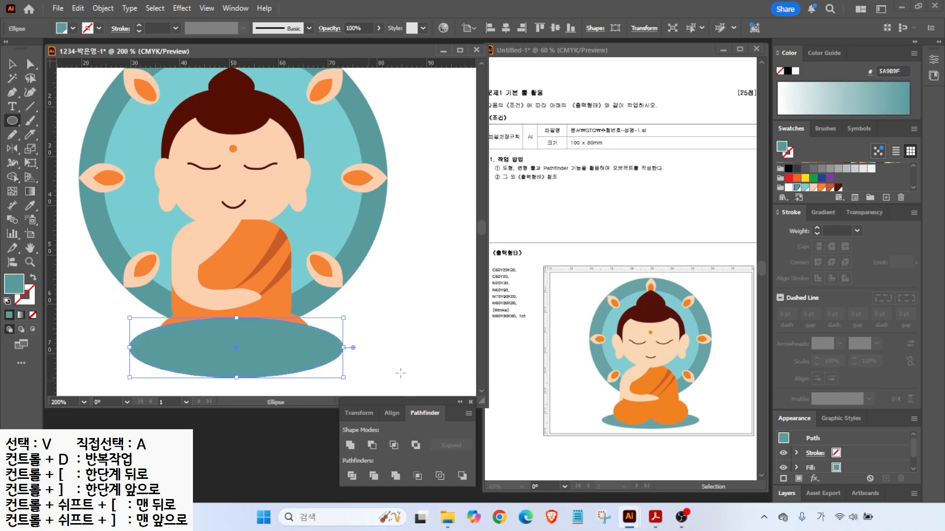
{"action": "right_click", "coordinate": [293, 351]}
{"action": "mouse_move", "coordinate": [323, 445]}
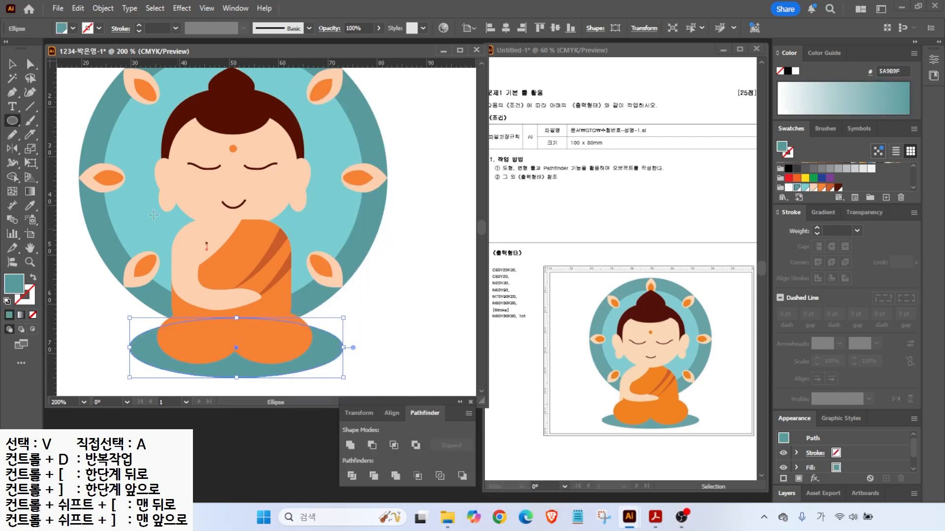
{"action": "left_click", "coordinate": [468, 482]}
{"action": "left_click", "coordinate": [13, 64]}
{"action": "left_click_drag", "start_coordinate": [268, 372], "coordinate": [265, 375]}
{"action": "left_click_drag", "start_coordinate": [344, 350], "coordinate": [363, 347]}
{"action": "left_click_drag", "start_coordinate": [236, 322], "coordinate": [235, 333]}
{"action": "key", "text": "ctrl+0"}
{"action": "left_click", "coordinate": [382, 290]}
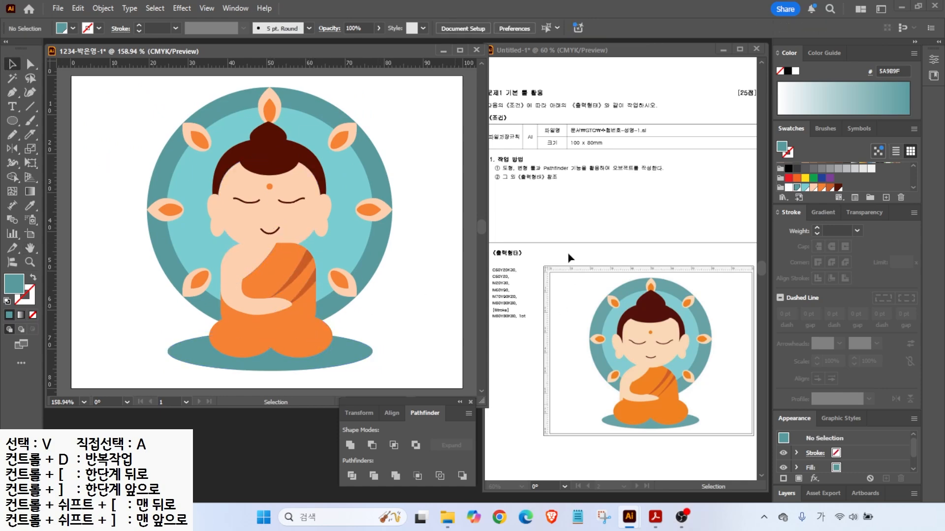
- Select all head pieces and bring them in front of the body
{"action": "left_click_drag", "start_coordinate": [221, 134], "coordinate": [340, 222]}
{"action": "left_click_drag", "start_coordinate": [192, 102], "coordinate": [246, 163]}
{"action": "left_click_drag", "start_coordinate": [341, 228], "coordinate": [342, 227]}
{"action": "right_click", "coordinate": [288, 198]}
{"action": "mouse_move", "coordinate": [344, 442]}
{"action": "left_click", "coordinate": [457, 442]}
{"action": "left_click", "coordinate": [356, 236]}
{"action": "left_click_drag", "start_coordinate": [589, 124], "coordinate": [605, 102]}
- Save the Buddha illustration as an Adobe Illustrator .ai file in Documents > GTQ
{"action": "key", "text": "Escape"}
{"action": "left_click", "coordinate": [57, 9]}
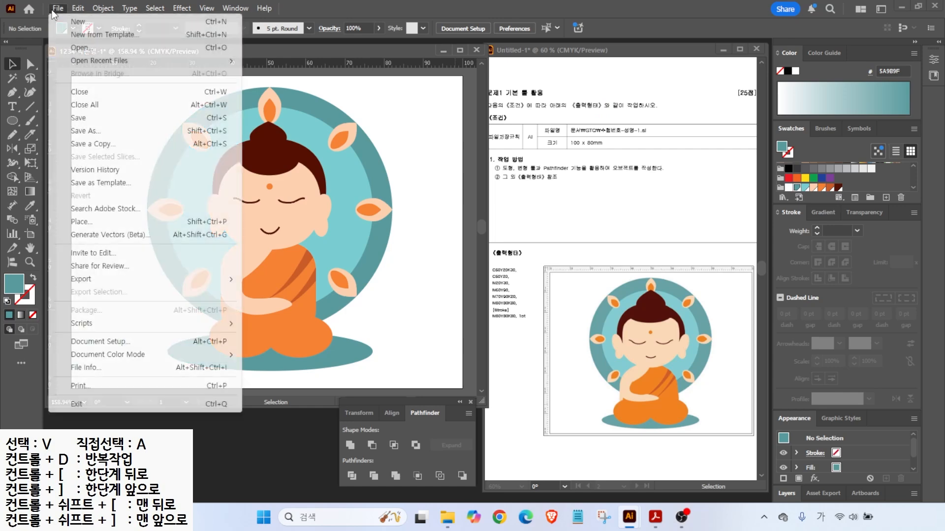
{"action": "left_click", "coordinate": [78, 119]}
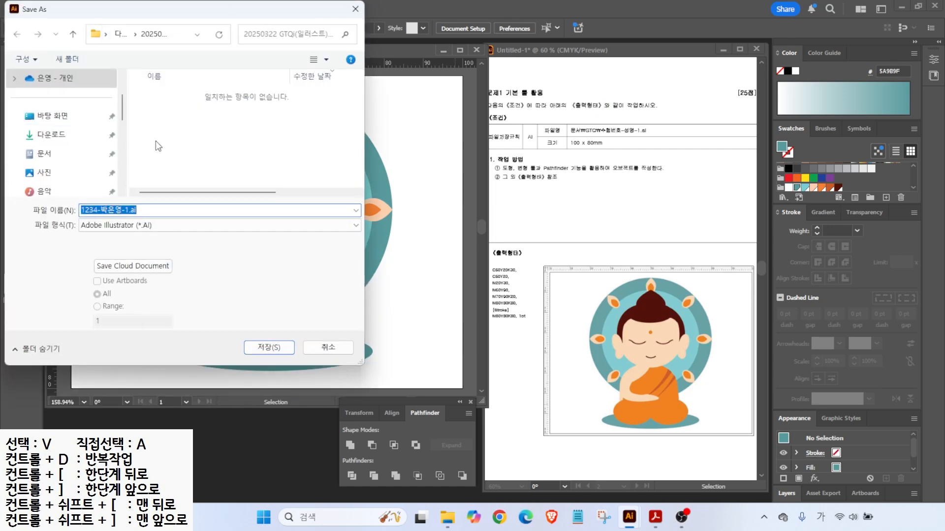
{"action": "left_click", "coordinate": [44, 153]}
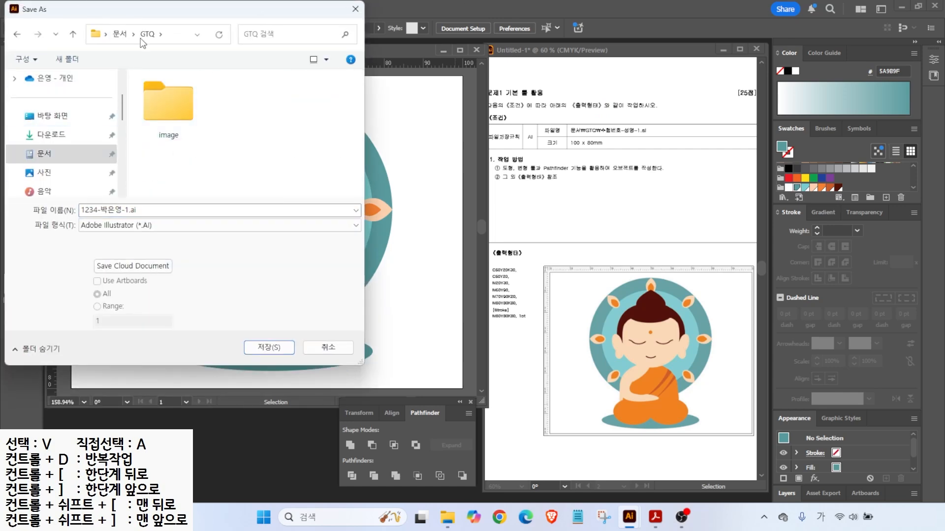
{"action": "left_click", "coordinate": [132, 210]}
{"action": "type", "text": "ai"}
{"action": "left_click", "coordinate": [135, 229]}
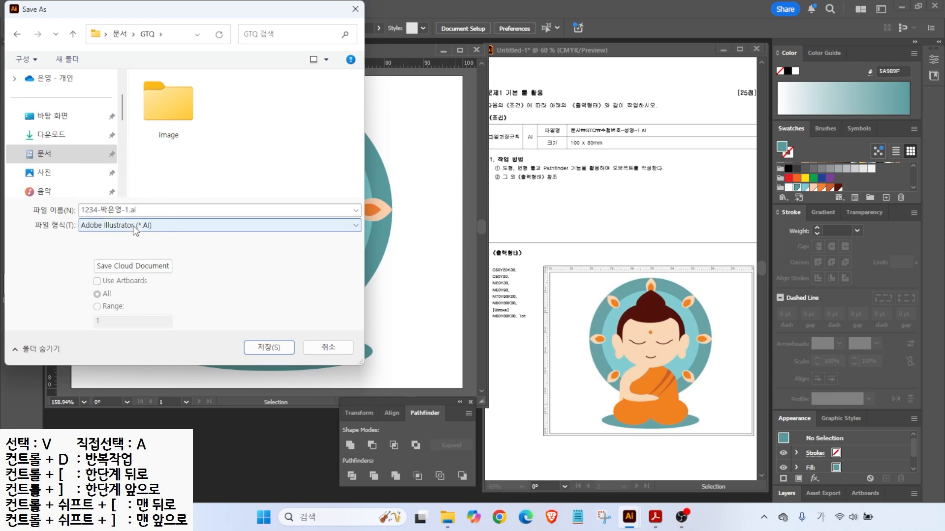
{"action": "left_click", "coordinate": [265, 346]}
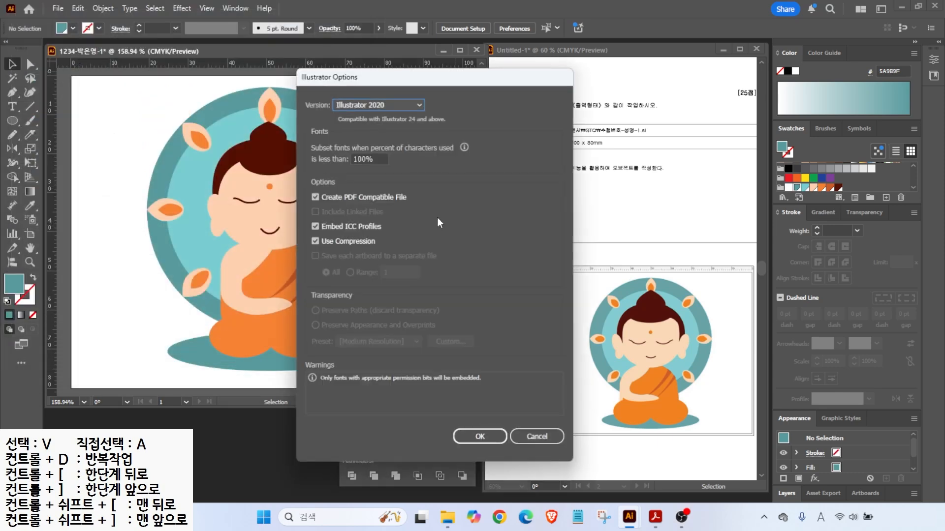
{"action": "left_click", "coordinate": [478, 437]}
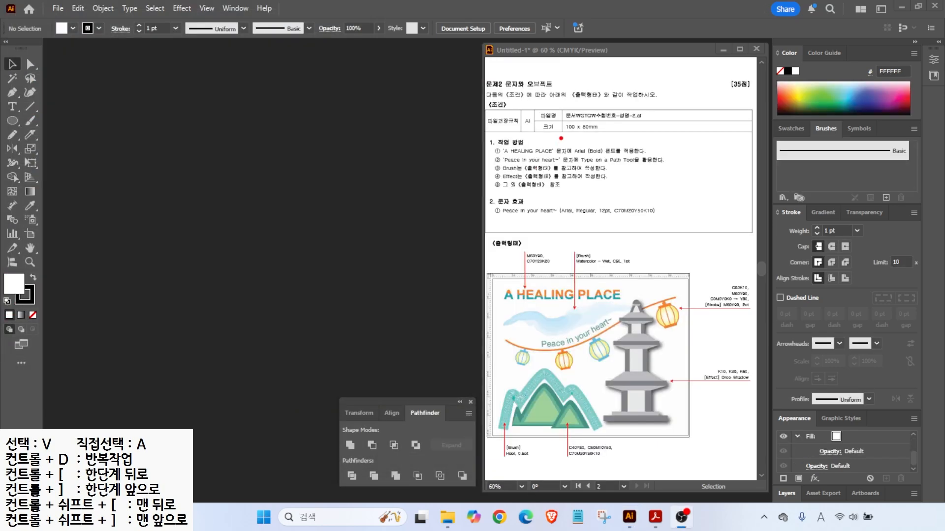
- Create a 100 × 80 mm CMYK, 300 ppi document named with the candidate's details plus '-2'
{"action": "mouse_move", "coordinate": [551, 102]}
{"action": "left_mouse_down"}
{"action": "mouse_move", "coordinate": [625, 139]}
{"action": "mouse_move", "coordinate": [639, 166]}
{"action": "left_mouse_up"}
{"action": "key", "text": "Escape"}
{"action": "left_click", "coordinate": [58, 9]}
{"action": "left_click", "coordinate": [69, 23]}
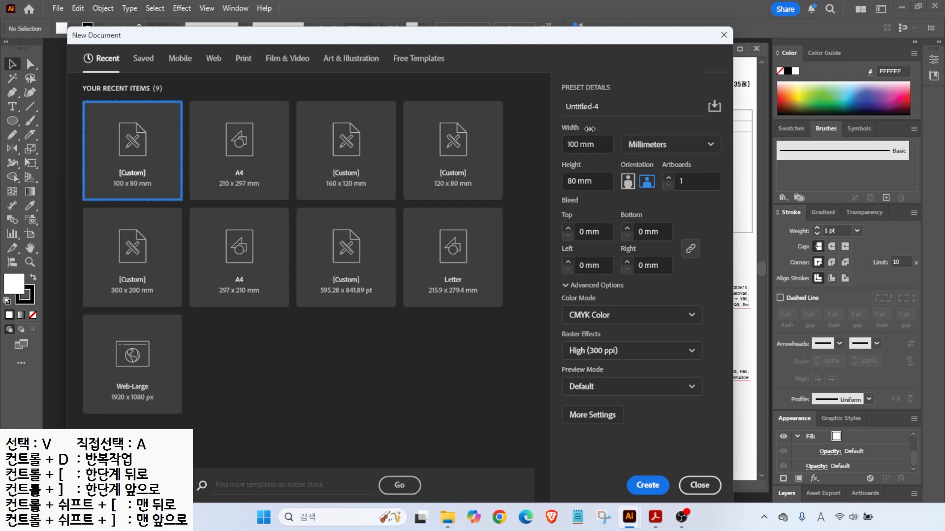
{"action": "left_click_drag", "start_coordinate": [604, 108], "coordinate": [563, 107]}
{"action": "type", "text": "12"}
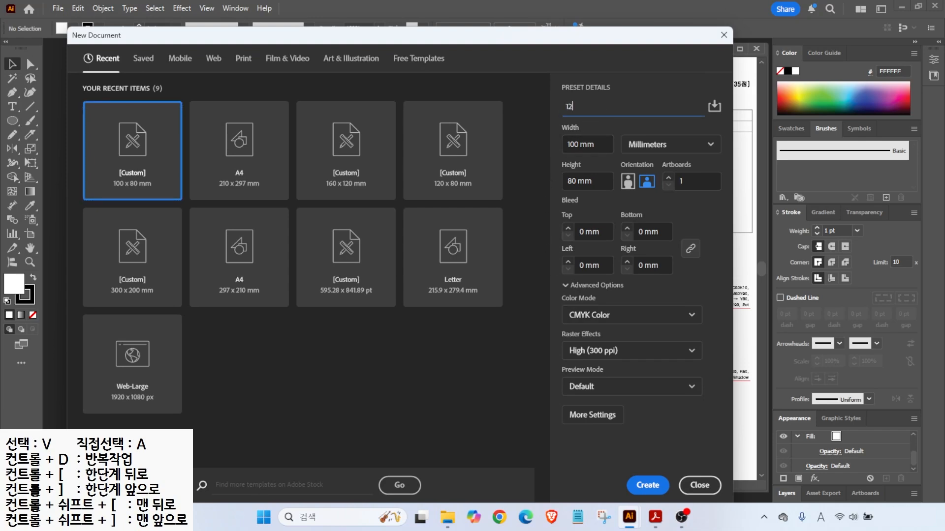
{"action": "type", "text": "-2"}
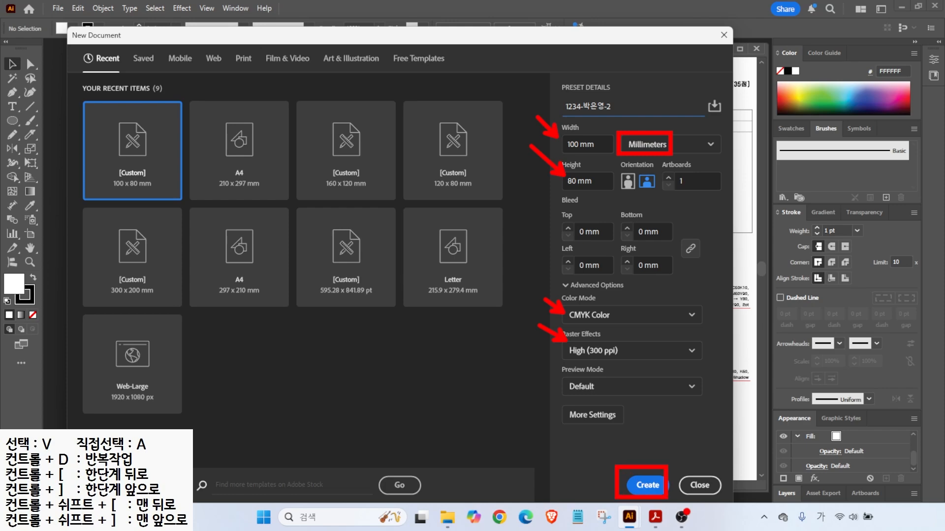
{"action": "left_click", "coordinate": [647, 485]}
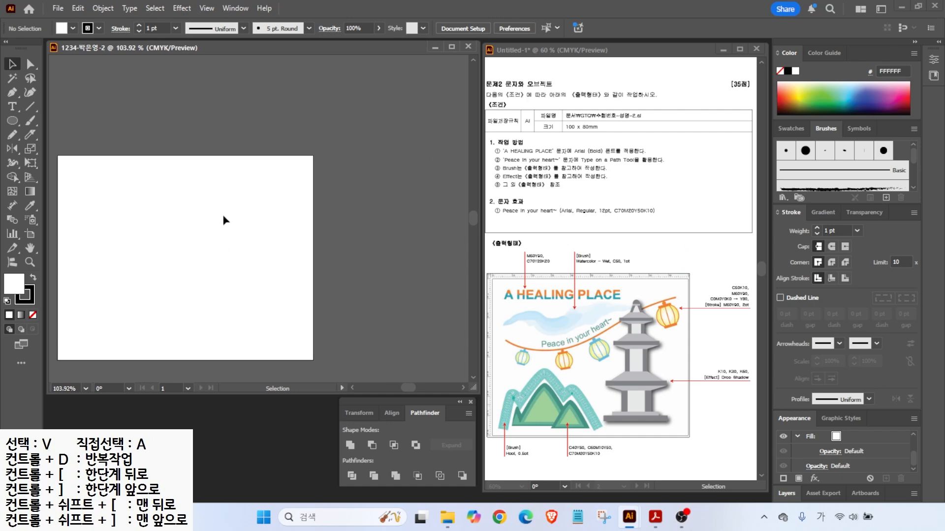
- Turn on rulers and fit the blank 100 × 80 mm artboard in the window
{"action": "key", "text": "ctrl+r"}
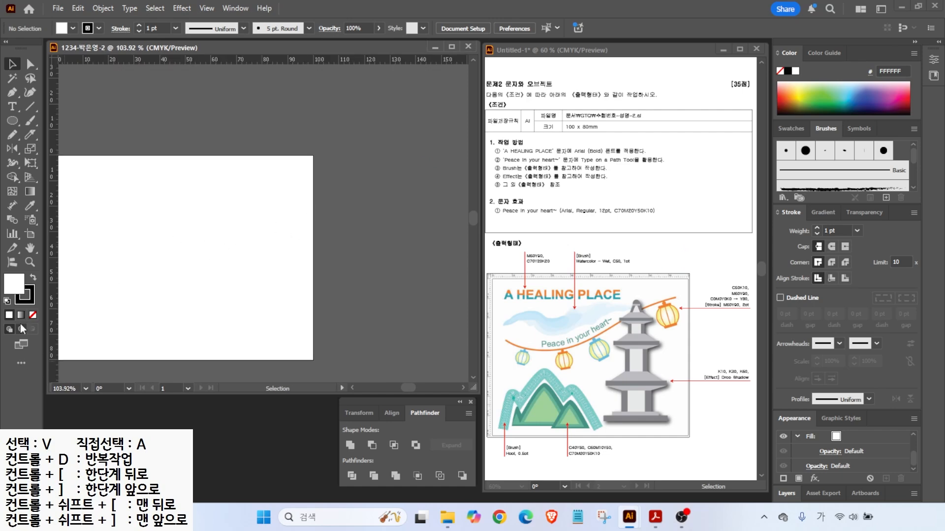
{"action": "double_click", "coordinate": [29, 260]}
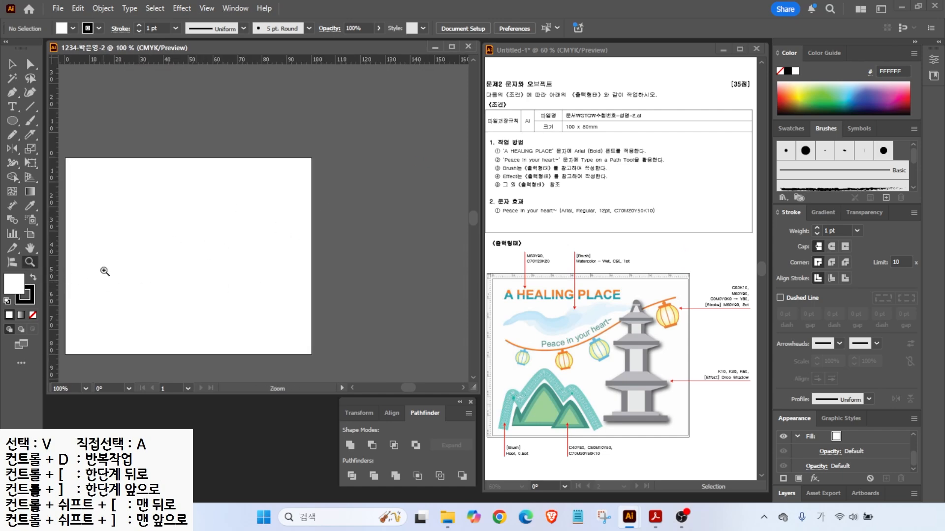
{"action": "double_click", "coordinate": [30, 248]}
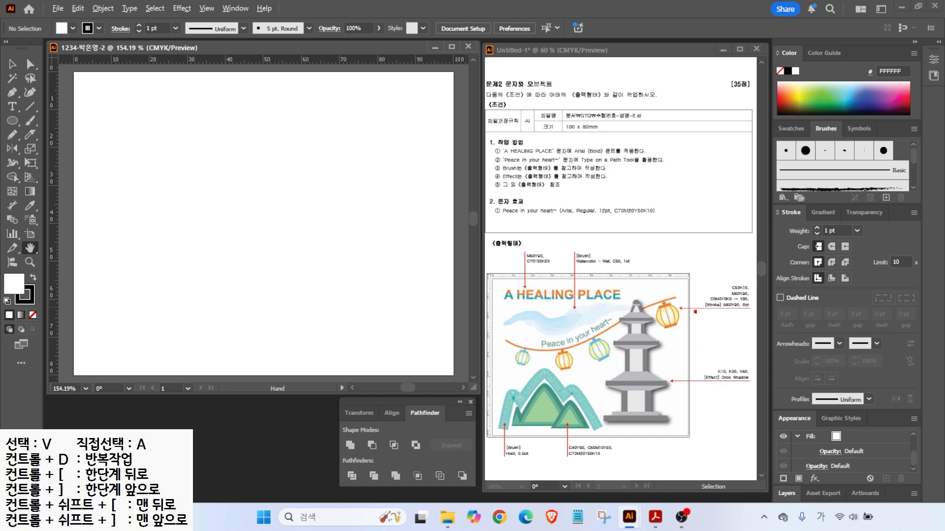
{"action": "mouse_move", "coordinate": [737, 322]}
{"action": "left_mouse_down"}
{"action": "mouse_move", "coordinate": [706, 296]}
{"action": "mouse_move", "coordinate": [748, 307]}
{"action": "left_mouse_up"}
{"action": "mouse_move", "coordinate": [634, 283]}
{"action": "left_mouse_down"}
{"action": "mouse_move", "coordinate": [628, 264]}
{"action": "mouse_move", "coordinate": [621, 276]}
{"action": "left_mouse_up"}
{"action": "mouse_move", "coordinate": [558, 271]}
{"action": "left_mouse_down"}
{"action": "mouse_move", "coordinate": [520, 239]}
{"action": "mouse_move", "coordinate": [557, 268]}
{"action": "left_mouse_up"}
{"action": "mouse_move", "coordinate": [524, 461]}
{"action": "left_mouse_down"}
{"action": "mouse_move", "coordinate": [509, 470]}
{"action": "mouse_move", "coordinate": [508, 439]}
{"action": "left_mouse_up"}
{"action": "mouse_move", "coordinate": [587, 456]}
{"action": "left_mouse_down"}
{"action": "mouse_move", "coordinate": [546, 441]}
{"action": "mouse_move", "coordinate": [582, 438]}
{"action": "left_mouse_up"}
{"action": "key", "text": "Escape"}
- Bring up the Swatches panel beside the document
{"action": "mouse_move", "coordinate": [675, 414]}
{"action": "left_mouse_down"}
{"action": "mouse_move", "coordinate": [607, 382]}
{"action": "mouse_move", "coordinate": [677, 394]}
{"action": "left_mouse_up"}
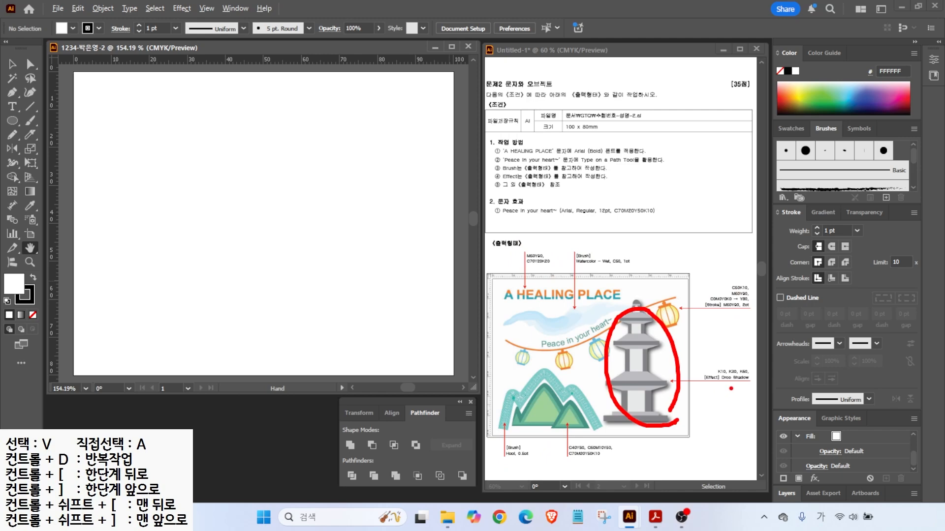
{"action": "mouse_move", "coordinate": [749, 389]}
{"action": "left_mouse_down"}
{"action": "mouse_move", "coordinate": [689, 378]}
{"action": "mouse_move", "coordinate": [747, 388]}
{"action": "left_mouse_up"}
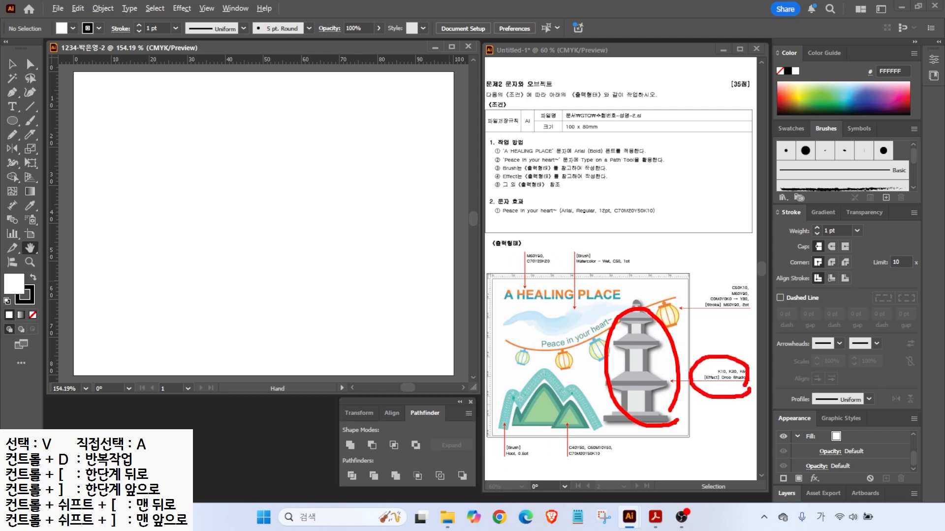
{"action": "key", "text": "Escape"}
{"action": "left_click", "coordinate": [801, 127]}
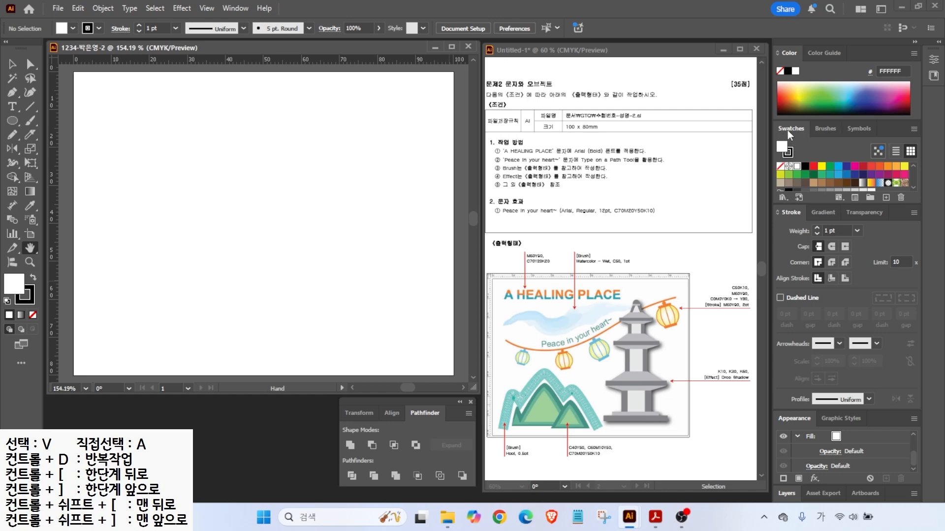
- Create a new empty swatch group in the Swatches panel
{"action": "left_click", "coordinate": [871, 198]}
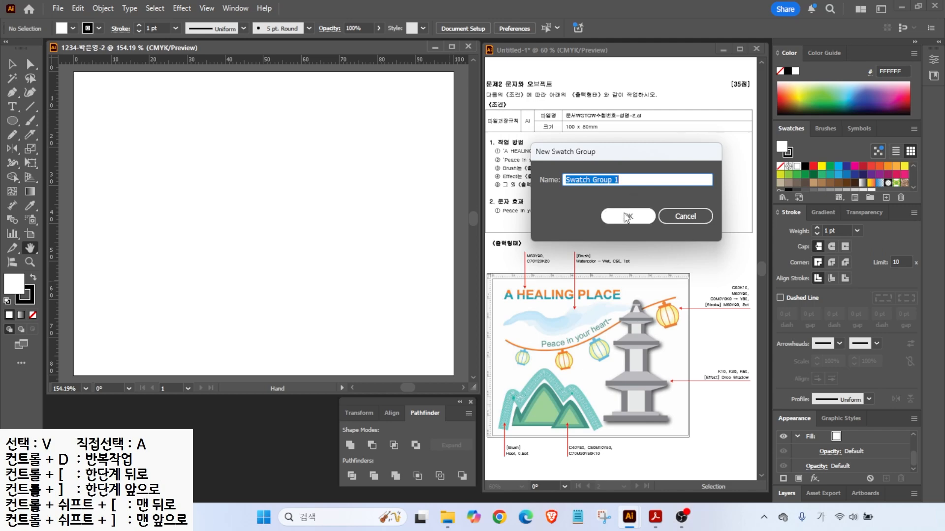
{"action": "left_click", "coordinate": [626, 216]}
{"action": "key", "text": "ctrl"}
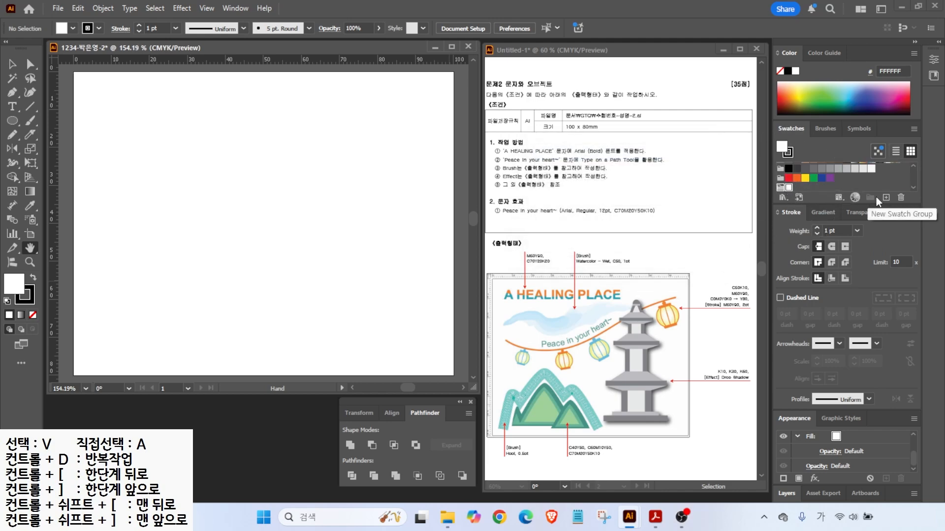
{"action": "key", "text": "ctrl"}
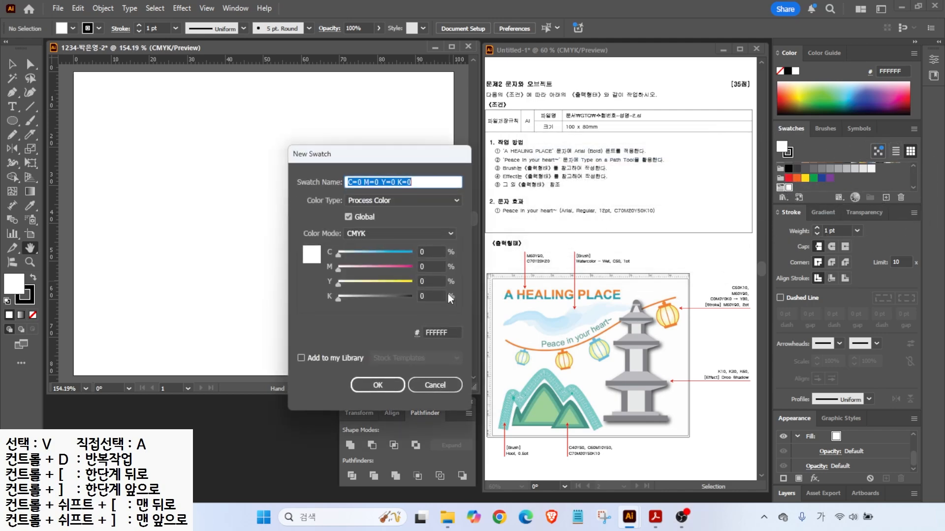
- Add grey swatches at K 10, K 30 and K 60 to the group
{"action": "left_click", "coordinate": [425, 295]}
{"action": "type", "text": "10"}
{"action": "key", "text": "Tab"}
{"action": "key", "text": "Return"}
{"action": "left_click", "coordinate": [885, 197]}
{"action": "left_click", "coordinate": [435, 297]}
{"action": "type", "text": "30"}
{"action": "key", "text": "Tab"}
{"action": "key", "text": "Return"}
{"action": "left_click", "coordinate": [885, 198]}
{"action": "left_click", "coordinate": [433, 295]}
{"action": "type", "text": "60"}
{"action": "key", "text": "Tab"}
{"action": "key", "text": "Return"}
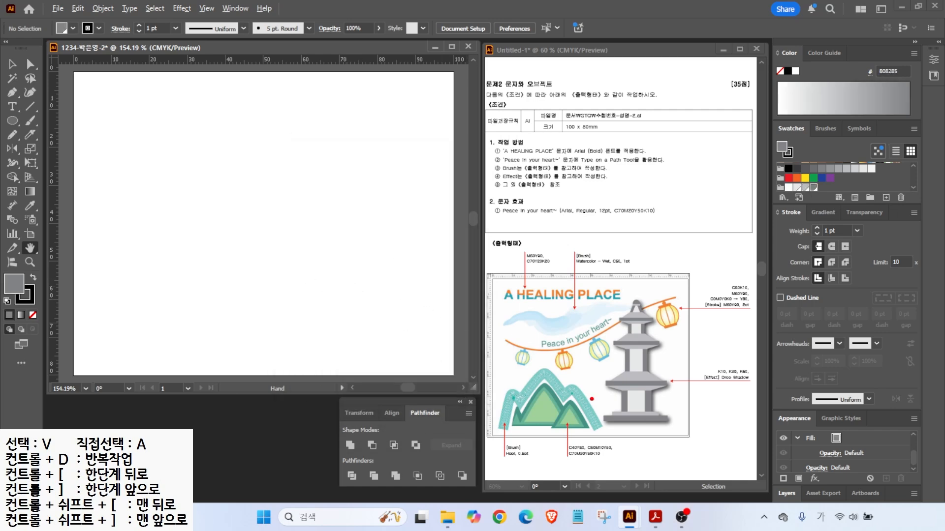
{"action": "left_click_drag", "start_coordinate": [605, 443], "coordinate": [605, 219]}
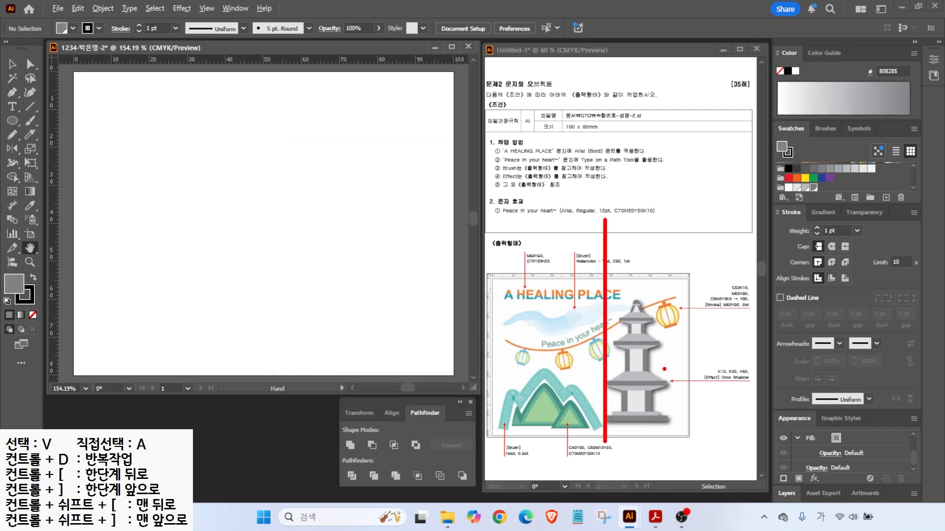
- Place a vertical guide at the artboard's 50 mm centre line
{"action": "key", "text": "Escape"}
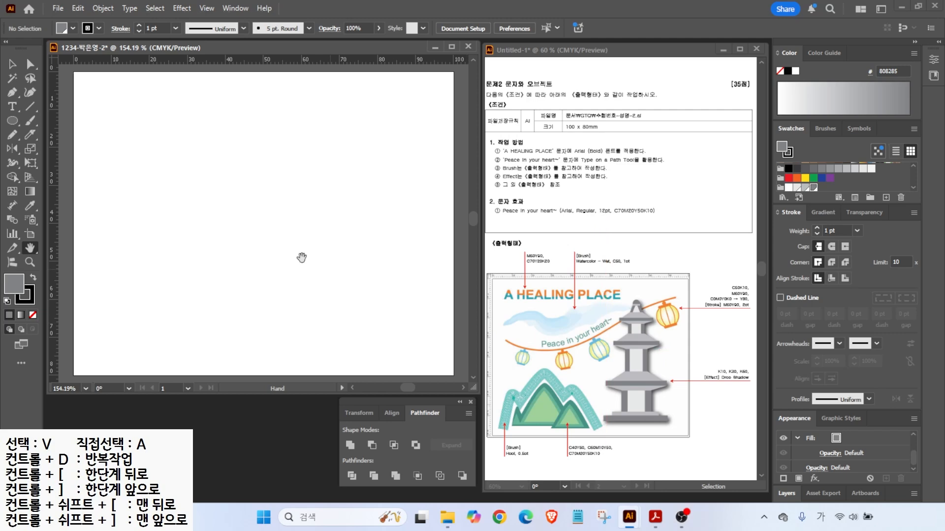
{"action": "left_click_drag", "start_coordinate": [55, 184], "coordinate": [287, 203]}
{"action": "left_click_drag", "start_coordinate": [269, 202], "coordinate": [275, 208]}
{"action": "key", "text": "alt+2"}
{"action": "left_click_drag", "start_coordinate": [620, 344], "coordinate": [453, 343]}
{"action": "left_click_drag", "start_coordinate": [624, 318], "coordinate": [444, 318]}
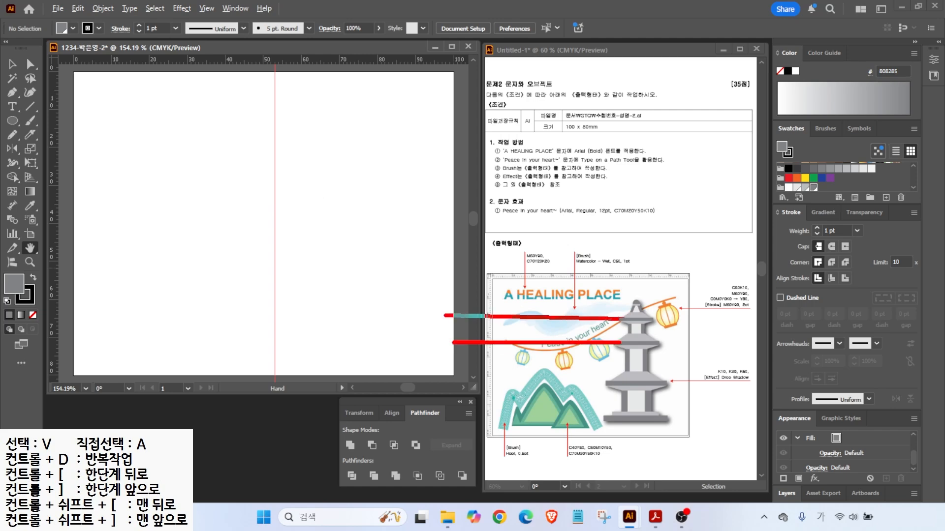
{"action": "left_click_drag", "start_coordinate": [617, 382], "coordinate": [490, 382]}
{"action": "key", "text": "Escape"}
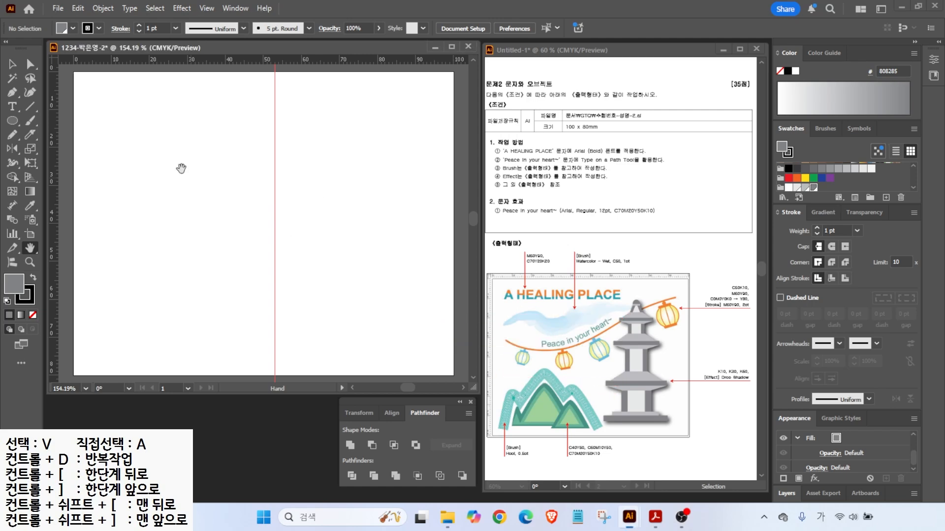
- Add three horizontal guides across the artboard from the top ruler
{"action": "key", "text": "ctrl"}
{"action": "left_click_drag", "start_coordinate": [196, 78], "coordinate": [180, 146]}
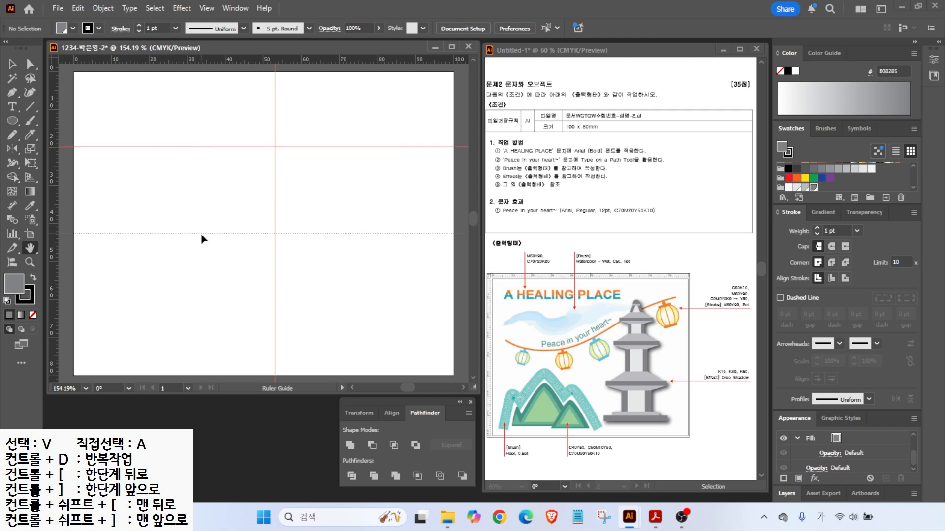
{"action": "left_click_drag", "start_coordinate": [188, 198], "coordinate": [187, 197]}
{"action": "left_click_drag", "start_coordinate": [220, 64], "coordinate": [204, 267]}
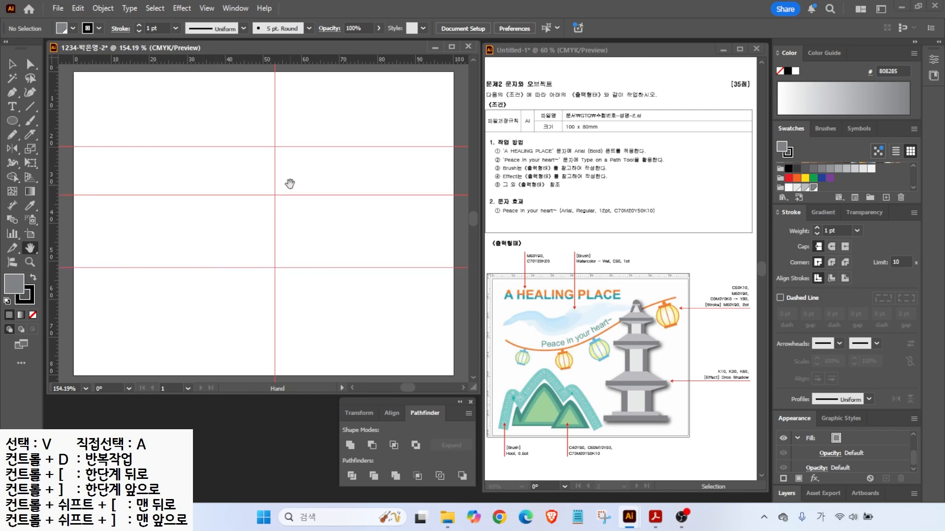
- Draw a long flat base rectangle near the artboard's bottom with no stroke
{"action": "left_click_drag", "start_coordinate": [13, 120], "coordinate": [55, 123]}
{"action": "left_click_drag", "start_coordinate": [275, 338], "coordinate": [407, 350]}
{"action": "left_click", "coordinate": [33, 314]}
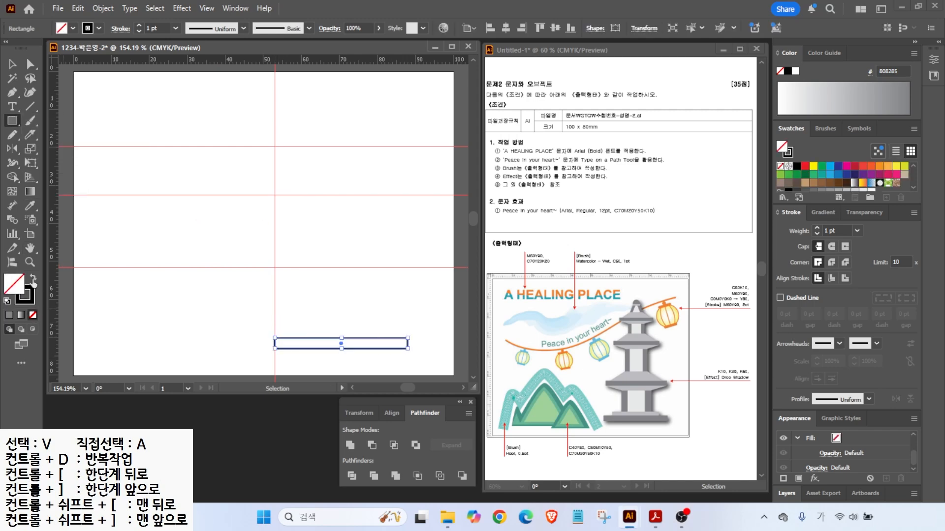
- Duplicate the base bar upward as a narrower, shorter light-grey ledge
{"action": "scroll", "coordinate": [413, 320], "scroll_direction": "up", "scroll_amount": 2}
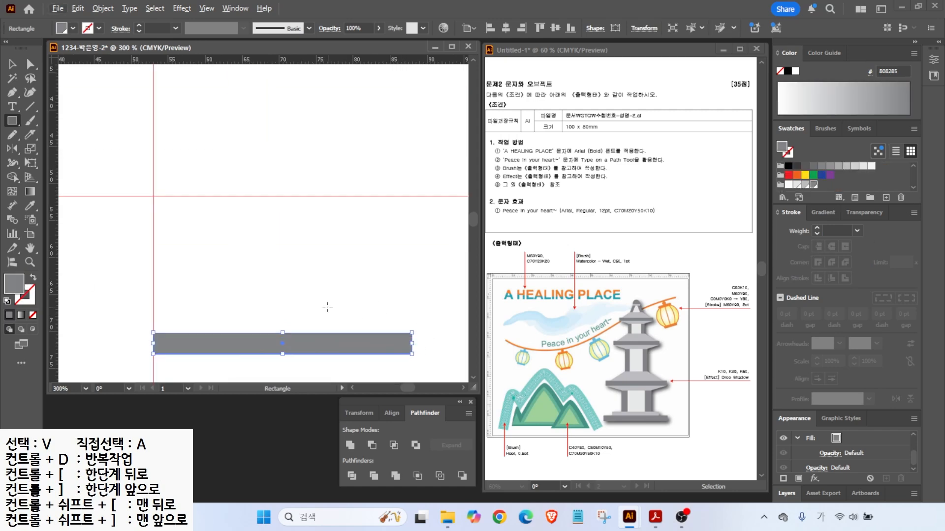
{"action": "left_click_drag", "start_coordinate": [337, 310], "coordinate": [303, 279]}
{"action": "left_click", "coordinate": [13, 65]}
{"action": "left_click_drag", "start_coordinate": [211, 307], "coordinate": [207, 287]}
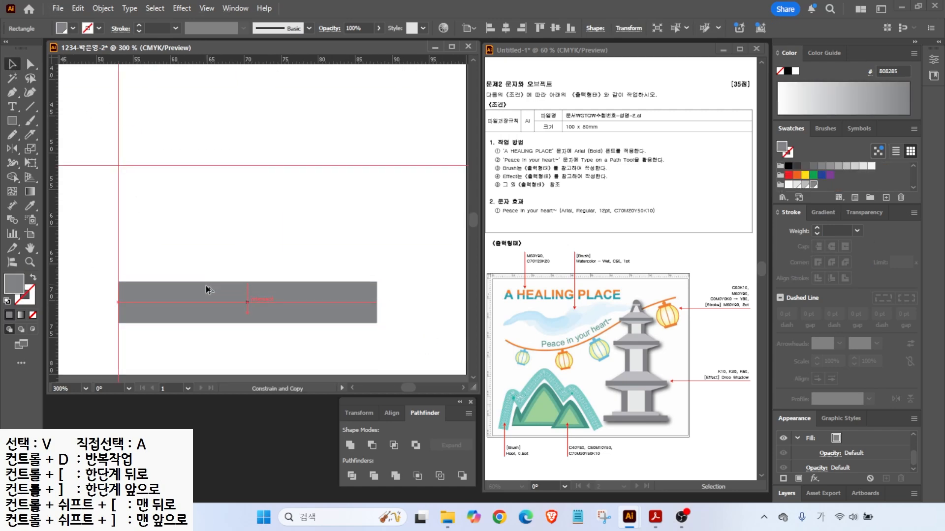
{"action": "left_click", "coordinate": [803, 185]}
{"action": "left_click_drag", "start_coordinate": [378, 292], "coordinate": [348, 293]}
{"action": "left_click_drag", "start_coordinate": [247, 282], "coordinate": [247, 287]}
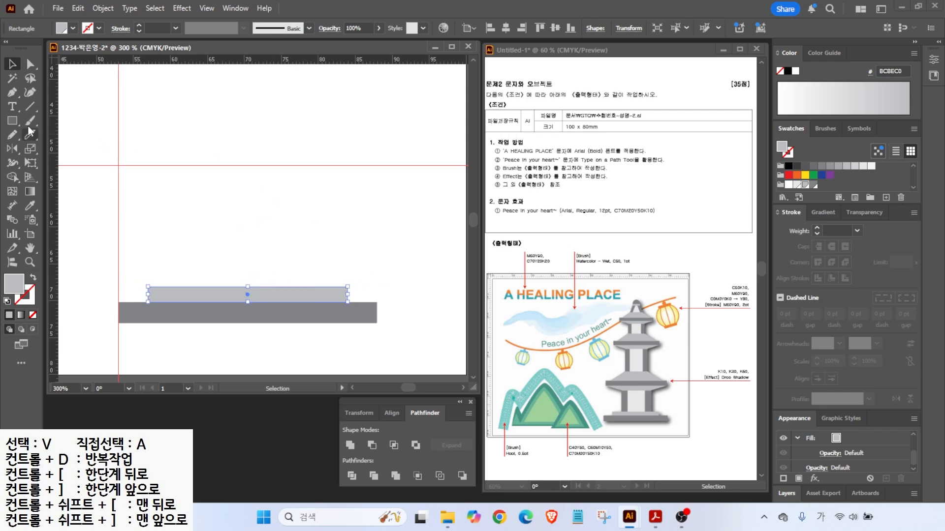
- Draw the dark body rectangle on the ledge and centre all rectangles horizontally
{"action": "key", "text": "m"}
{"action": "left_click_drag", "start_coordinate": [174, 206], "coordinate": [312, 286]}
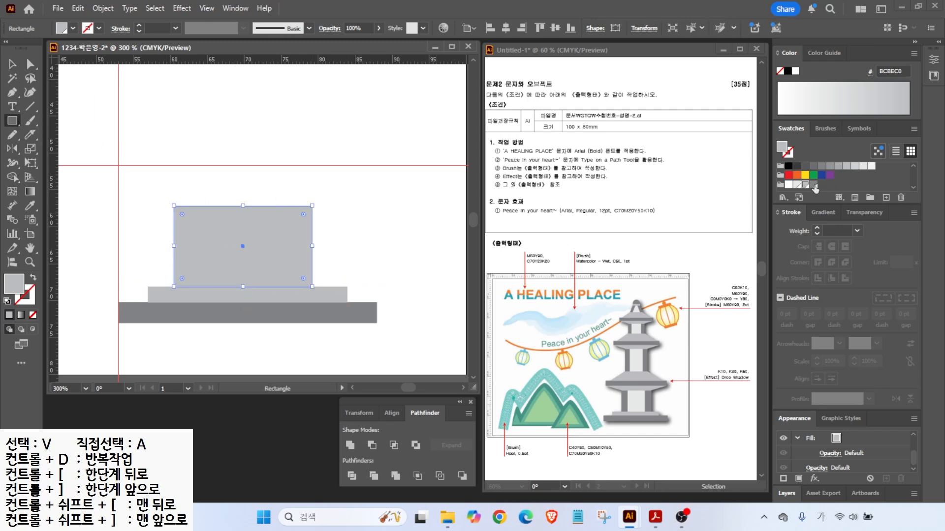
{"action": "key", "text": "v"}
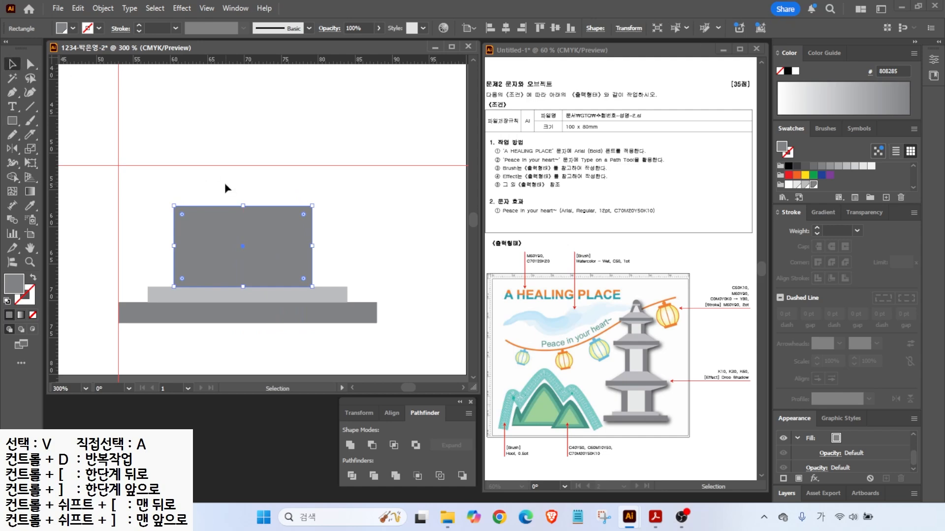
{"action": "key", "text": "ctrl+a"}
{"action": "left_click", "coordinate": [505, 28]}
{"action": "left_click", "coordinate": [249, 196]}
- Add a light-grey inner rectangle inside the body, leaving dark pillars, and recentre everything
{"action": "key", "text": "m"}
{"action": "left_click_drag", "start_coordinate": [193, 206], "coordinate": [297, 286]}
{"action": "left_click", "coordinate": [792, 186]}
{"action": "key", "text": "v"}
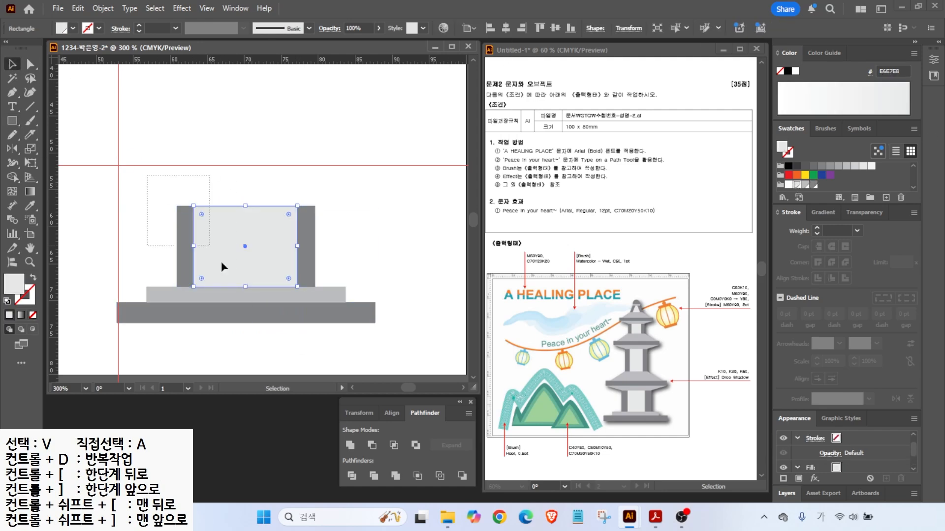
{"action": "key", "text": "ctrl+a"}
{"action": "left_click", "coordinate": [506, 28]}
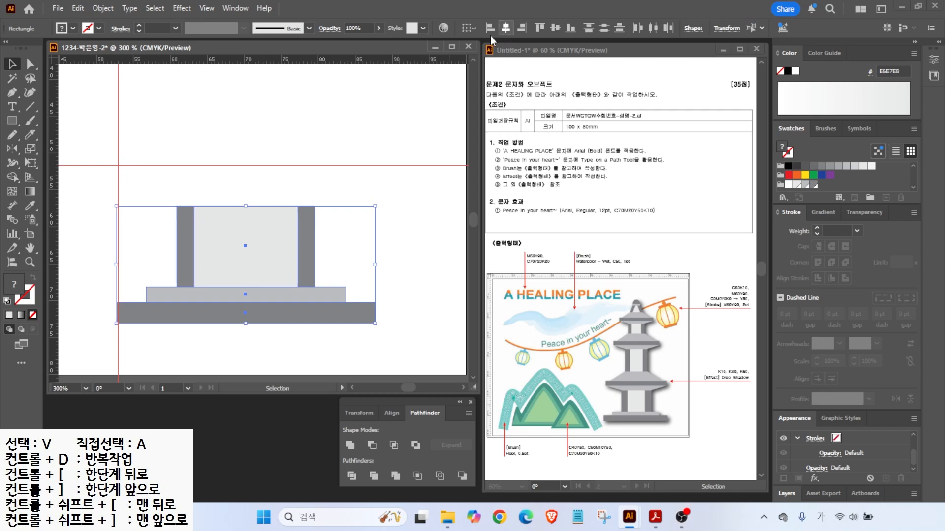
{"action": "left_click", "coordinate": [409, 197]}
- Copy the dark bar up as a narrower top slab, add a light ledge beneath, stretch the body up
{"action": "left_click_drag", "start_coordinate": [264, 316], "coordinate": [299, 156]}
{"action": "left_click_drag", "start_coordinate": [377, 156], "coordinate": [365, 154]}
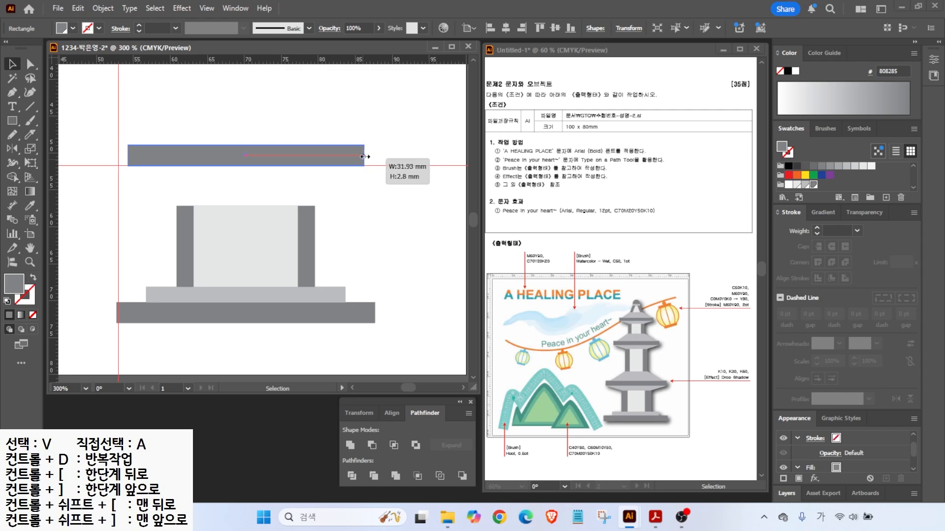
{"action": "left_click_drag", "start_coordinate": [278, 294], "coordinate": [278, 173]}
{"action": "left_click", "coordinate": [186, 208]}
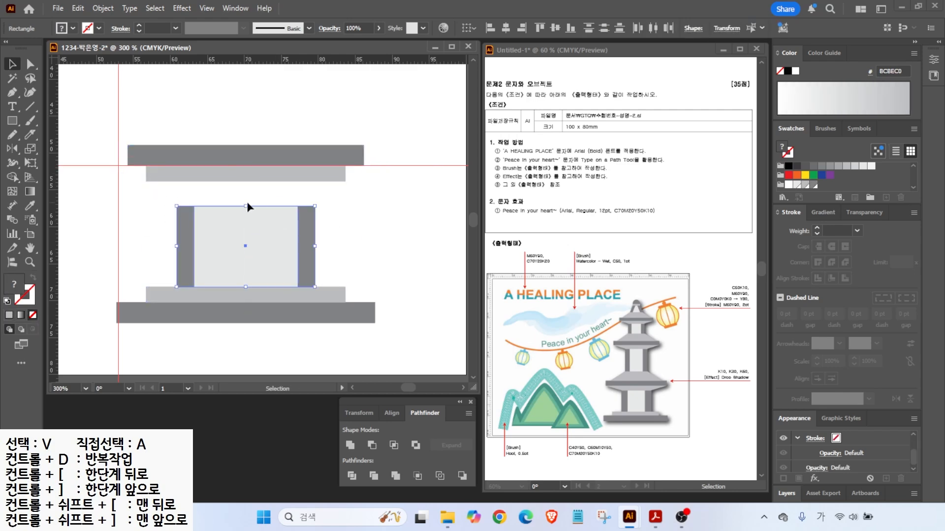
{"action": "left_click_drag", "start_coordinate": [247, 206], "coordinate": [157, 184]}
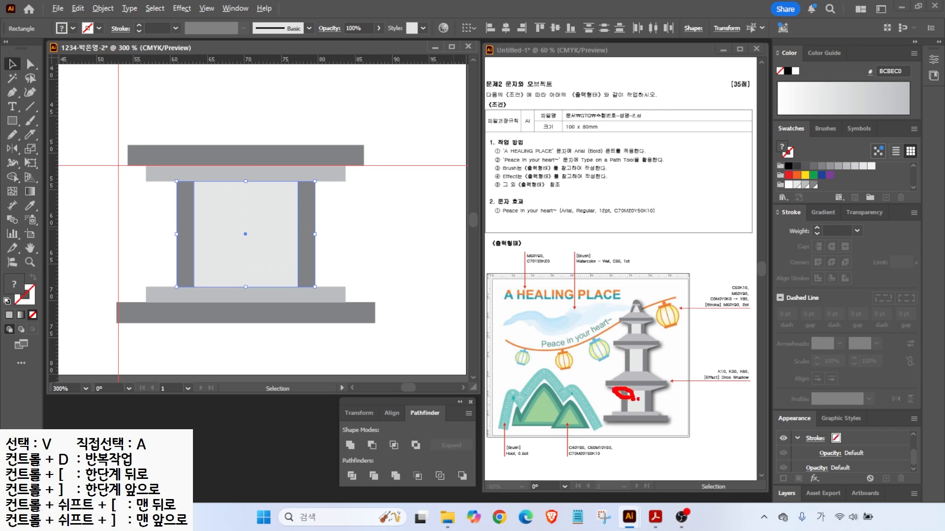
- Select the upper light ledge's bottom-right corner point with Direct Selection
{"action": "key", "text": "Escape"}
{"action": "left_click", "coordinate": [29, 67]}
{"action": "left_click", "coordinate": [147, 185]}
{"action": "left_click", "coordinate": [343, 182]}
{"action": "left_click", "coordinate": [346, 182], "text": "shift"}
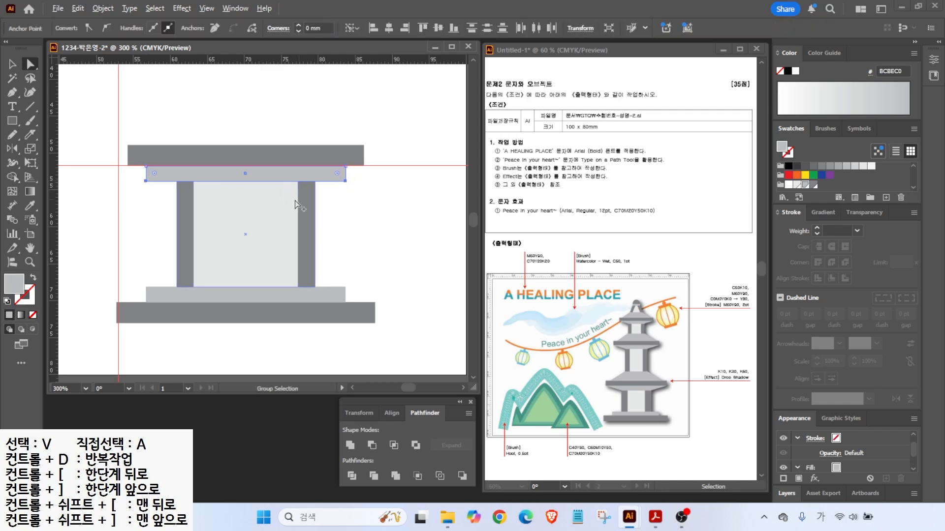
- Taper the light band into a trapezoid by scaling its selected anchors uniformly to 70%
{"action": "double_click", "coordinate": [29, 149]}
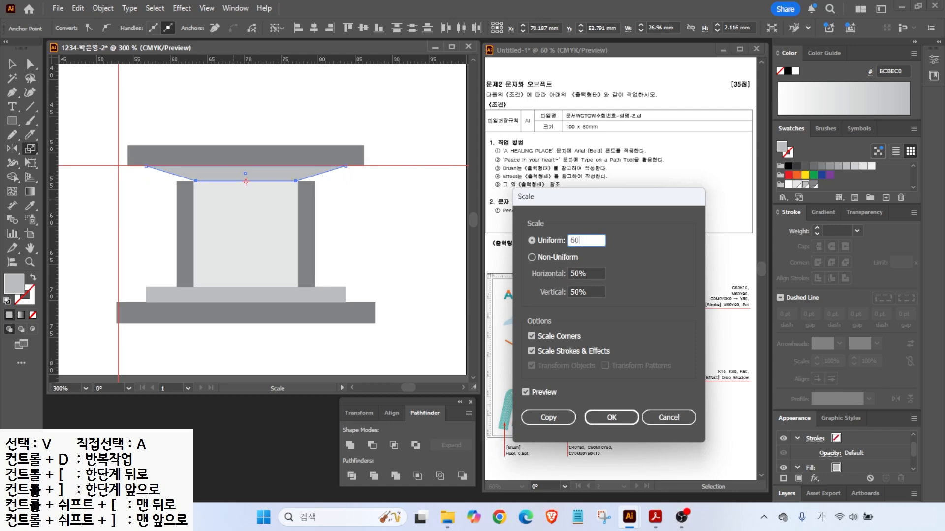
{"action": "left_click", "coordinate": [526, 393]}
{"action": "left_click", "coordinate": [525, 394]}
{"action": "left_click", "coordinate": [525, 394]}
{"action": "left_click", "coordinate": [525, 395]}
{"action": "left_click", "coordinate": [585, 241]}
{"action": "left_click", "coordinate": [528, 394]}
{"action": "left_click", "coordinate": [527, 394]}
{"action": "left_click", "coordinate": [612, 418]}
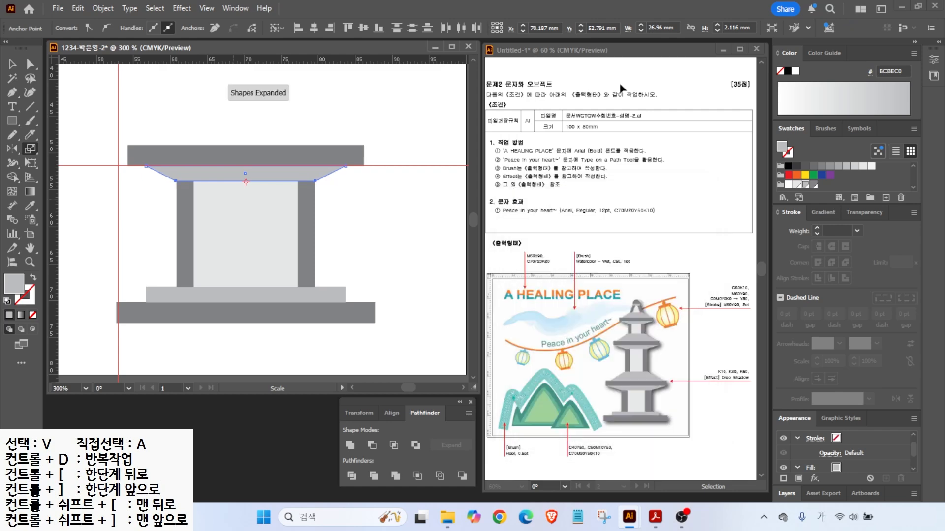
- Copy the trapezoid above the top bar as a roof
{"action": "left_click", "coordinate": [12, 64]}
{"action": "left_click", "coordinate": [214, 193]}
{"action": "left_click_drag", "start_coordinate": [226, 179], "coordinate": [247, 148]}
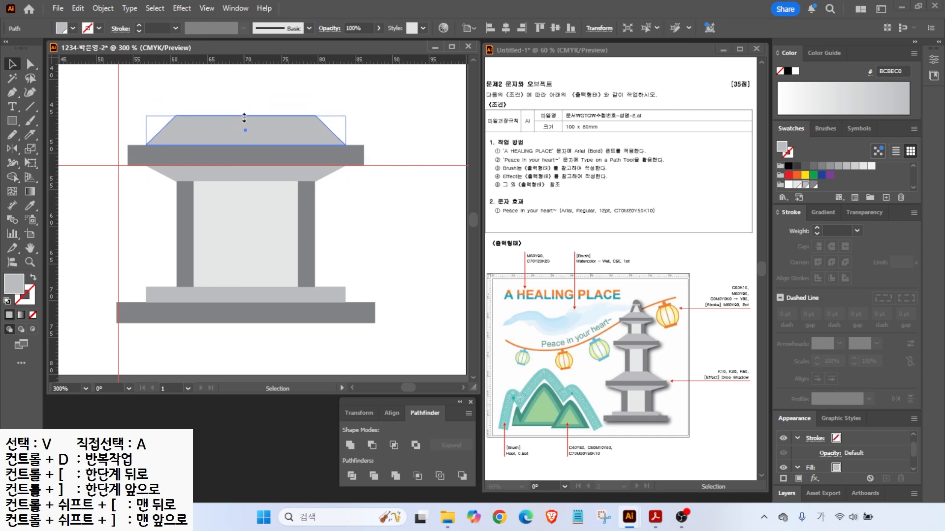
- Place a copy of the middle pillar block above the roof
{"action": "key", "text": "ctrl+minus"}
{"action": "left_click_drag", "start_coordinate": [346, 302], "coordinate": [321, 202]}
{"action": "mouse_move", "coordinate": [329, 182]}
{"action": "left_mouse_down"}
{"action": "mouse_move", "coordinate": [344, 183]}
{"action": "mouse_move", "coordinate": [321, 185]}
{"action": "left_mouse_up"}
- Taper the trapezoid below the new block by scaling its top anchors to 80%
{"action": "left_click", "coordinate": [238, 222]}
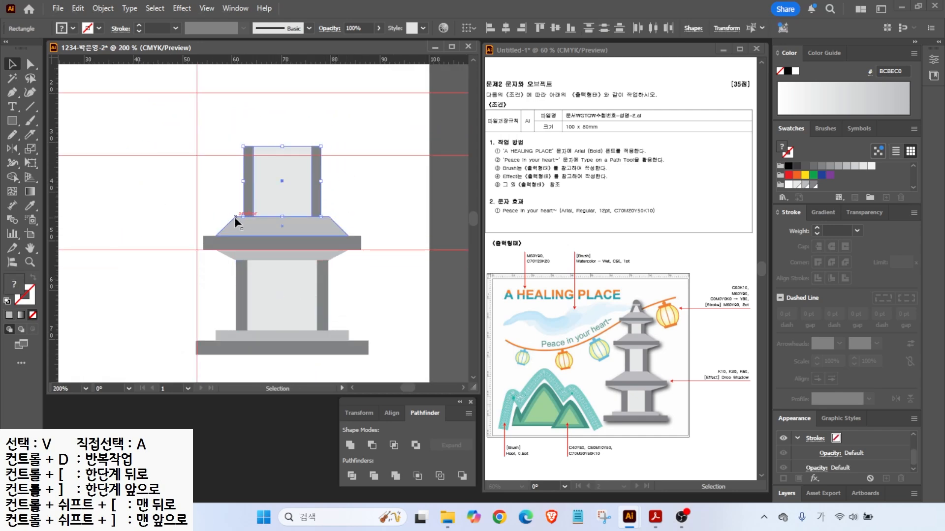
{"action": "key", "text": "a"}
{"action": "left_click", "coordinate": [235, 216]}
{"action": "left_click", "coordinate": [329, 216], "text": "shift"}
{"action": "key", "text": "s"}
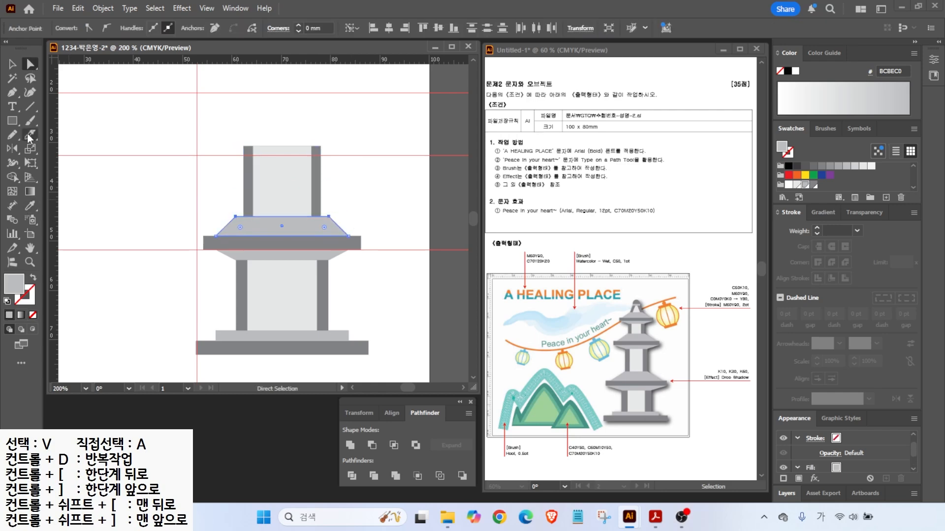
{"action": "key", "text": "Return"}
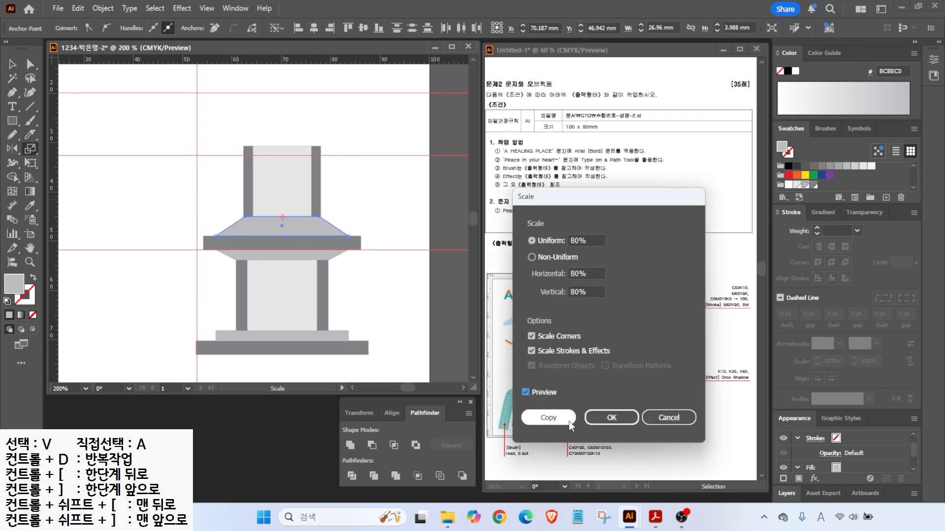
{"action": "left_click", "coordinate": [610, 417]}
- Narrow the top block evenly and lower its top edge
{"action": "key", "text": "v"}
{"action": "left_click", "coordinate": [313, 180]}
{"action": "left_click_drag", "start_coordinate": [320, 181], "coordinate": [316, 181]}
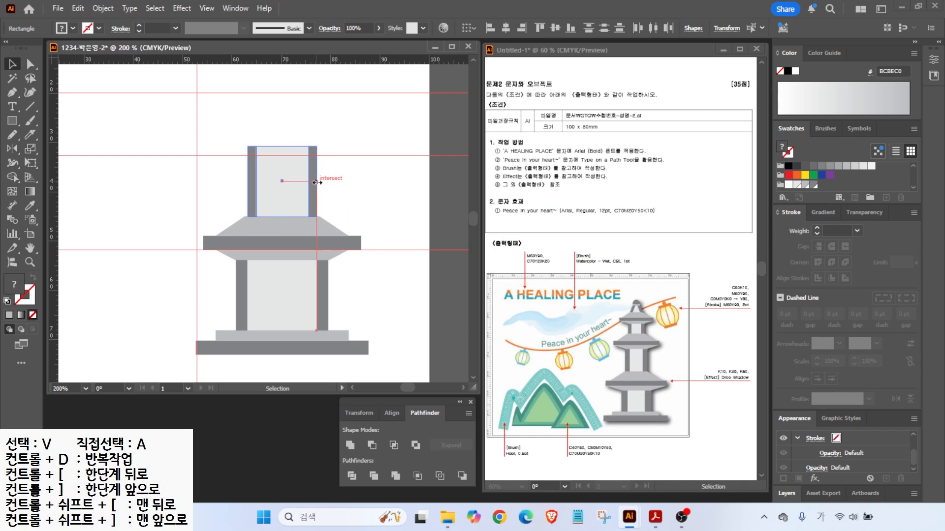
{"action": "left_click_drag", "start_coordinate": [282, 146], "coordinate": [281, 168]}
{"action": "scroll", "coordinate": [332, 204], "scroll_direction": "up", "scroll_amount": 1}
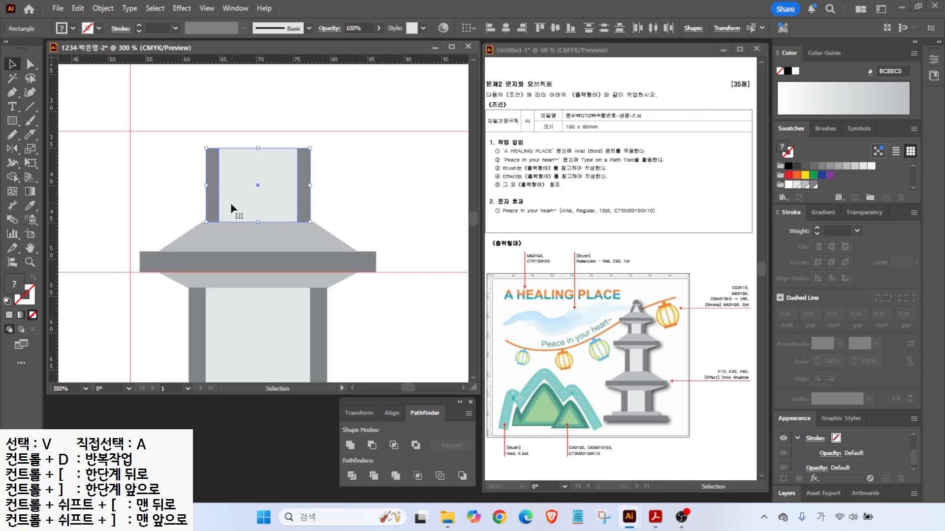
- Copy the three-shape roof upward onto the top pillars
{"action": "key", "text": "ctrl+shift+a"}
{"action": "left_click_drag", "start_coordinate": [335, 287], "coordinate": [305, 242]}
{"action": "left_click_drag", "start_coordinate": [295, 278], "coordinate": [289, 141]}
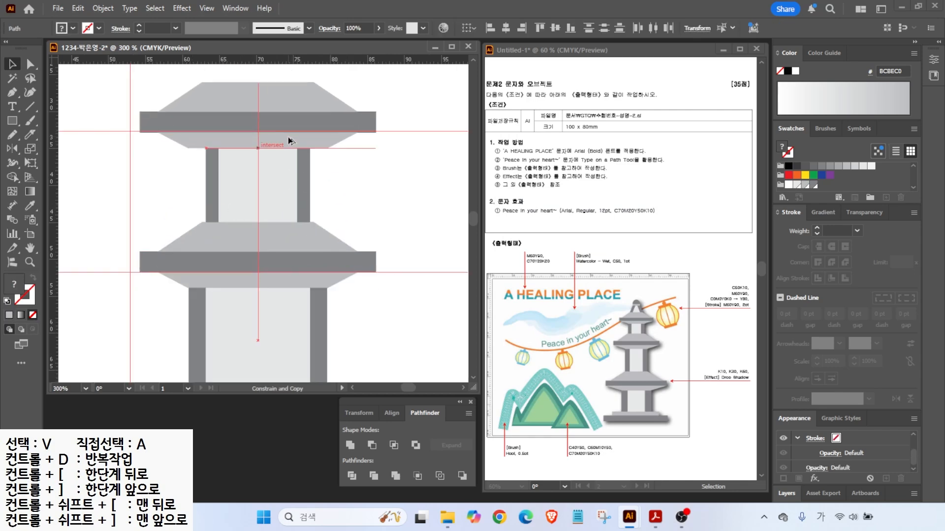
{"action": "scroll", "coordinate": [365, 140], "scroll_direction": "down", "scroll_amount": 1}
{"action": "left_click_drag", "start_coordinate": [386, 122], "coordinate": [371, 190]}
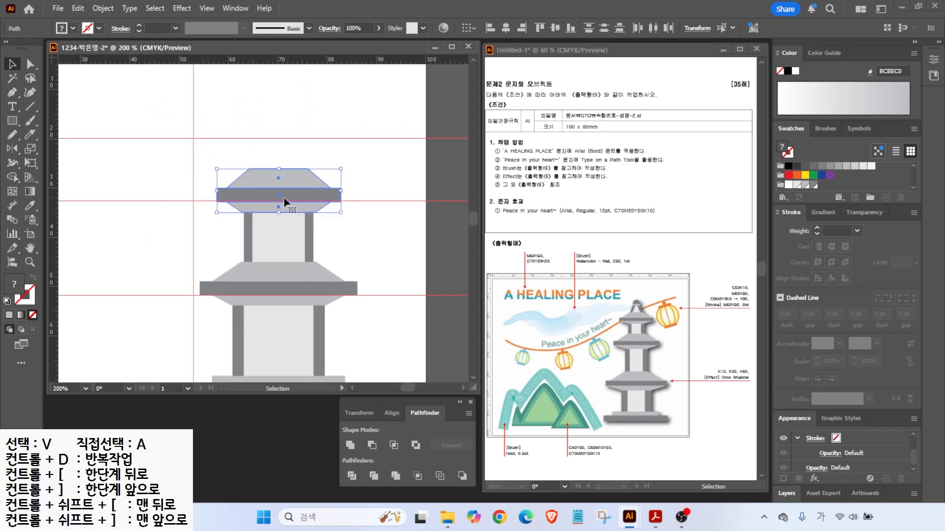
{"action": "scroll", "coordinate": [305, 191], "scroll_direction": "up", "scroll_amount": 2}
{"action": "left_click", "coordinate": [305, 195]}
- Thin the new roof's dark bar and lower the upper trapezoid's top edge
{"action": "left_click", "coordinate": [332, 133]}
{"action": "left_click", "coordinate": [290, 197]}
{"action": "left_click_drag", "start_coordinate": [258, 185], "coordinate": [282, 195]}
{"action": "left_click", "coordinate": [376, 155]}
{"action": "scroll", "coordinate": [376, 155], "scroll_direction": "down", "scroll_amount": 1}
{"action": "left_click", "coordinate": [282, 196]}
{"action": "left_click_drag", "start_coordinate": [383, 178], "coordinate": [346, 238]}
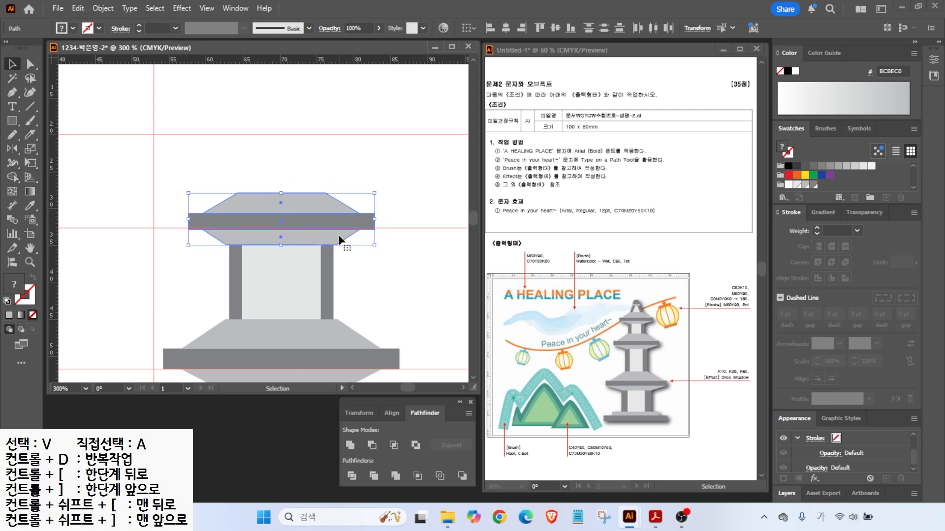
{"action": "left_click", "coordinate": [209, 172]}
- Copy the roof and pillars up, narrowing the pillars and inner rectangle to 9.47 mm
{"action": "left_click_drag", "start_coordinate": [200, 182], "coordinate": [353, 267]}
{"action": "left_click_drag", "start_coordinate": [331, 265], "coordinate": [301, 171]}
{"action": "left_click_drag", "start_coordinate": [282, 209], "coordinate": [284, 193]}
{"action": "left_click_drag", "start_coordinate": [333, 163], "coordinate": [311, 162]}
{"action": "left_click", "coordinate": [304, 165]}
{"action": "left_click", "coordinate": [308, 270]}
{"action": "left_click_drag", "start_coordinate": [323, 282], "coordinate": [318, 281]}
{"action": "left_click", "coordinate": [375, 255]}
- Narrow the three top-roof shapes symmetrically
{"action": "scroll", "coordinate": [375, 255], "scroll_direction": "down", "scroll_amount": 2}
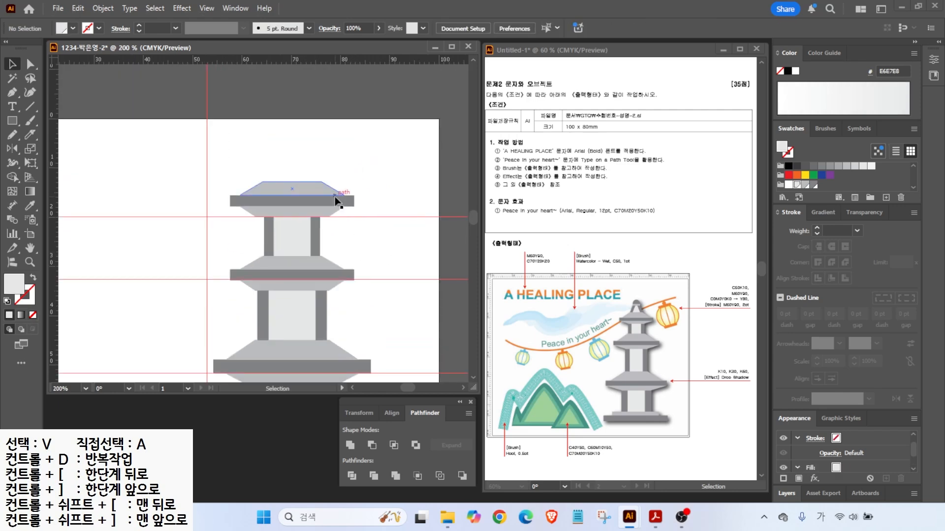
{"action": "left_click", "coordinate": [296, 192]}
{"action": "left_click_drag", "start_coordinate": [344, 156], "coordinate": [323, 212]}
{"action": "left_click_drag", "start_coordinate": [354, 200], "coordinate": [338, 201]}
{"action": "left_click", "coordinate": [327, 173]}
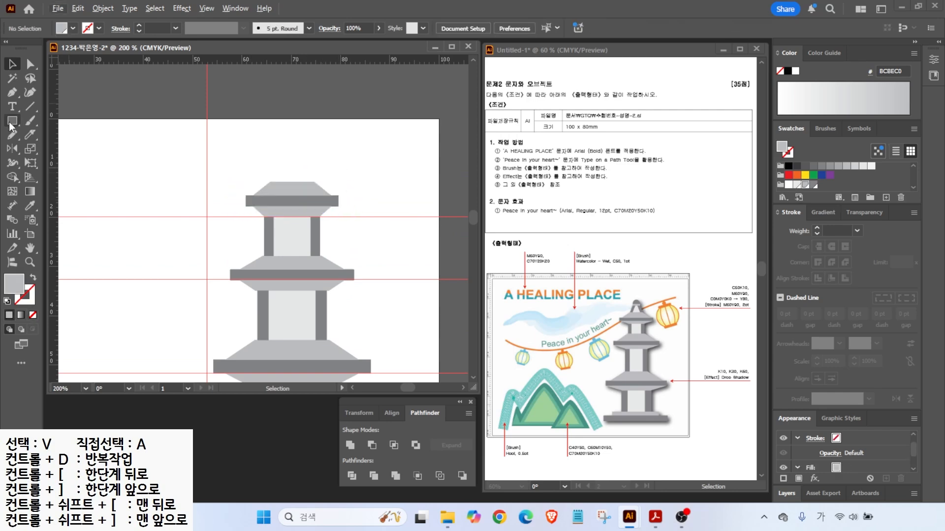
{"action": "left_click", "coordinate": [12, 120]}
{"action": "scroll", "coordinate": [275, 178], "scroll_direction": "up", "scroll_amount": 2}
{"action": "left_click", "coordinate": [14, 64]}
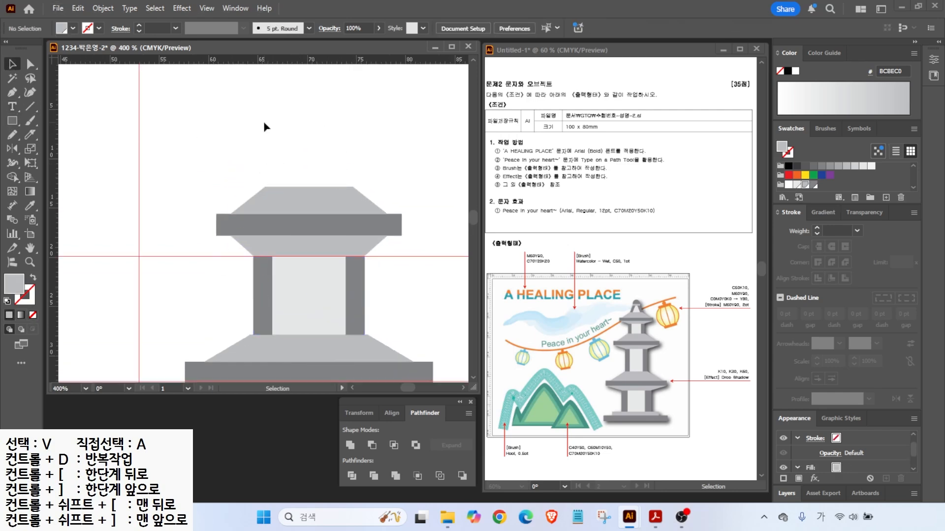
- Draw two dark grey (808285) bars leaning about 57° into an inverted V above the roof
{"action": "left_click", "coordinate": [9, 119]}
{"action": "left_click_drag", "start_coordinate": [263, 134], "coordinate": [280, 187]}
{"action": "left_click", "coordinate": [814, 186]}
{"action": "left_click", "coordinate": [8, 65]}
{"action": "left_click_drag", "start_coordinate": [284, 132], "coordinate": [303, 155]}
{"action": "left_click_drag", "start_coordinate": [276, 151], "coordinate": [327, 124]}
{"action": "left_click_drag", "start_coordinate": [331, 145], "coordinate": [325, 134]}
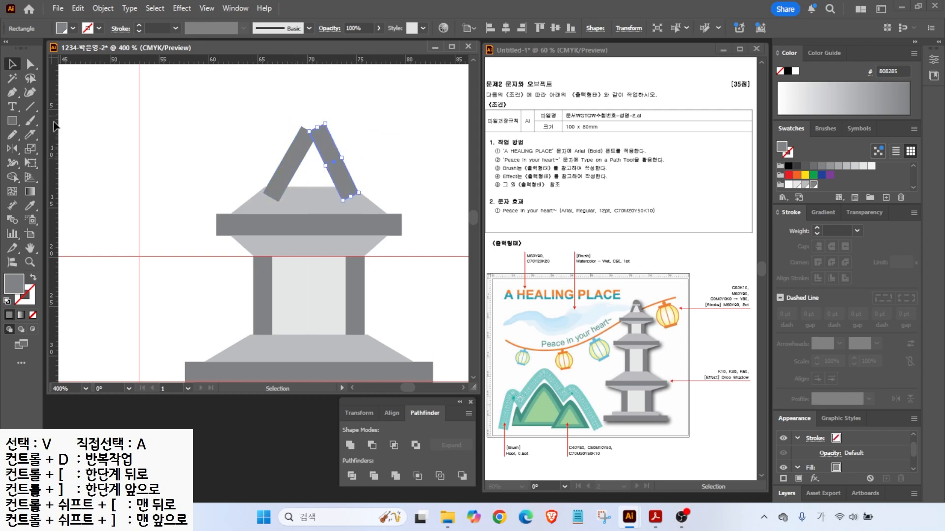
- Add a light grey (E6E7E8) rounded-rectangle band on top of the leaning bars
{"action": "left_click", "coordinate": [11, 121]}
{"action": "left_click", "coordinate": [45, 135]}
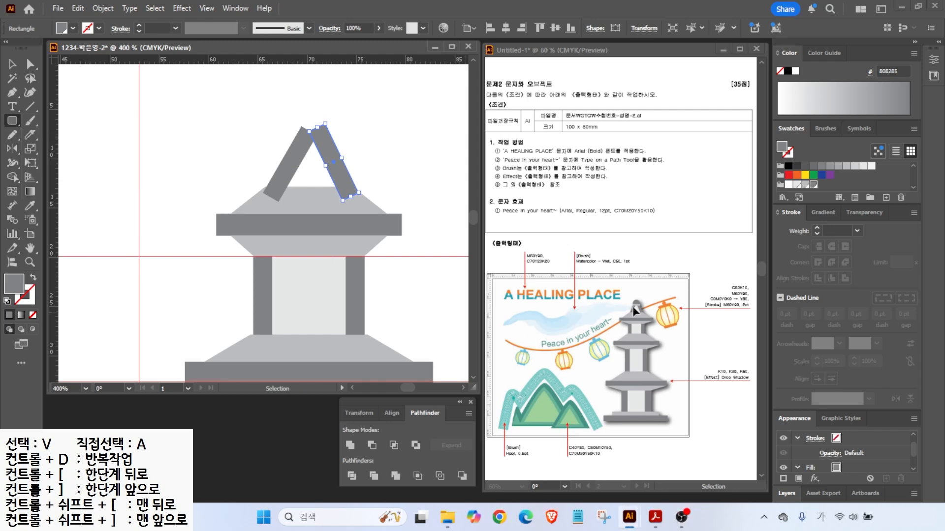
{"action": "left_click_drag", "start_coordinate": [295, 121], "coordinate": [330, 135]}
{"action": "left_click", "coordinate": [797, 185]}
{"action": "key", "text": "v"}
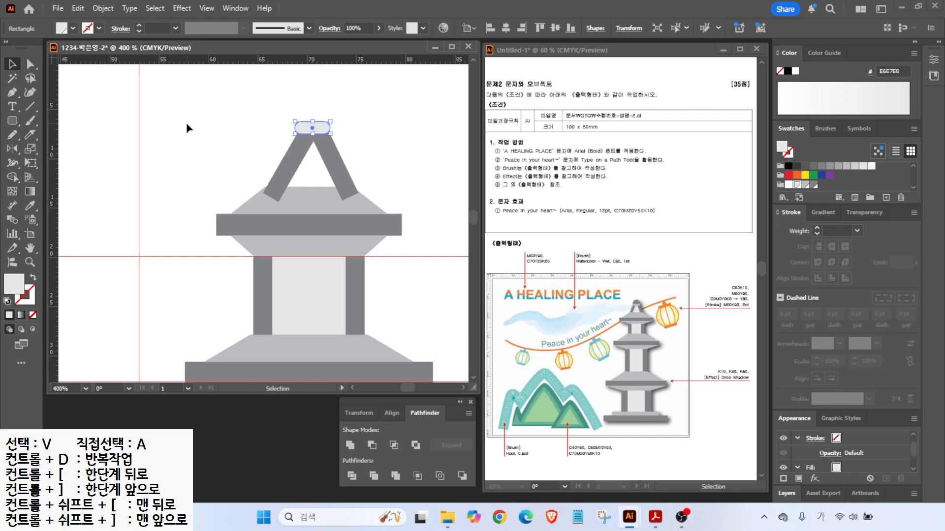
{"action": "left_click", "coordinate": [219, 134]}
{"action": "left_click_drag", "start_coordinate": [311, 126], "coordinate": [336, 130]}
{"action": "left_click", "coordinate": [328, 148]}
{"action": "left_click", "coordinate": [338, 121]}
{"action": "left_click", "coordinate": [311, 132]}
{"action": "scroll", "coordinate": [325, 133], "scroll_direction": "up", "scroll_amount": 2}
- Add a dark grey (808285) circle knob over the band and send it to the back
{"action": "left_click_drag", "start_coordinate": [11, 123], "coordinate": [50, 149]}
{"action": "left_click_drag", "start_coordinate": [262, 82], "coordinate": [336, 156]}
{"action": "left_click", "coordinate": [815, 185]}
{"action": "key", "text": "v"}
{"action": "left_click_drag", "start_coordinate": [294, 108], "coordinate": [291, 111]}
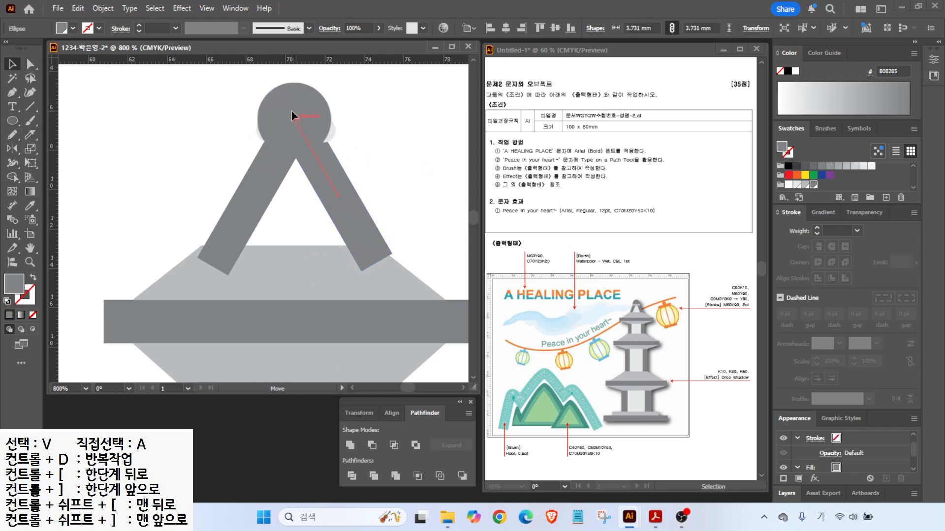
{"action": "right_click", "coordinate": [294, 115]}
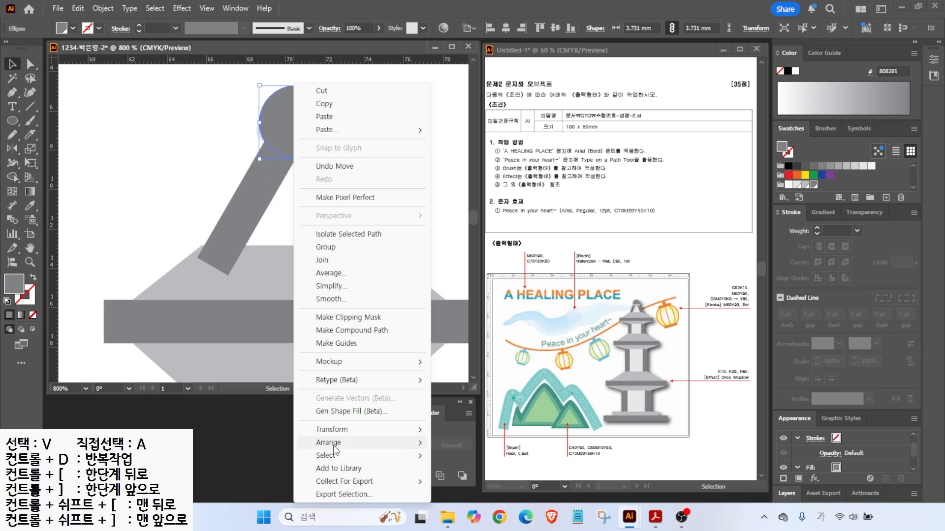
{"action": "mouse_move", "coordinate": [364, 443]}
{"action": "left_click", "coordinate": [472, 482]}
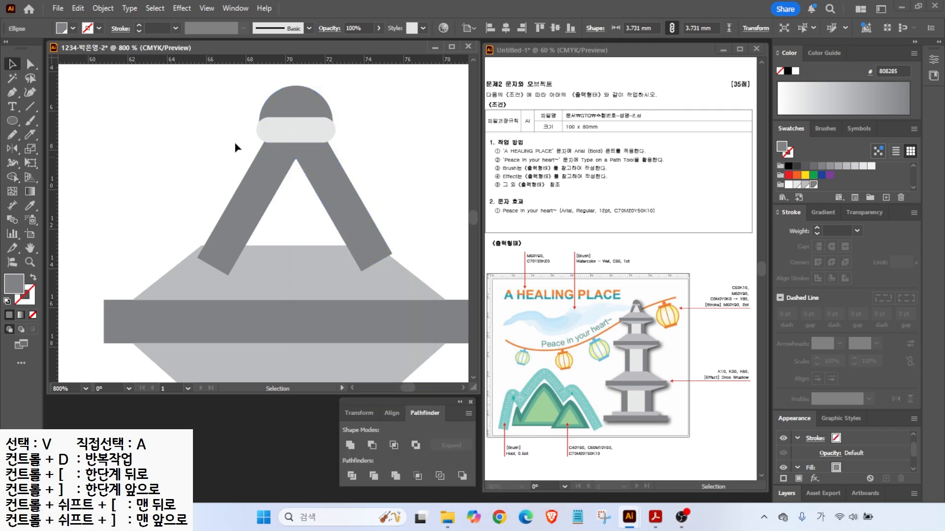
{"action": "left_click", "coordinate": [236, 147]}
- Recolour the band grey BCBEC0, square its corners, and narrow it to the circle's width
{"action": "left_click", "coordinate": [279, 179]}
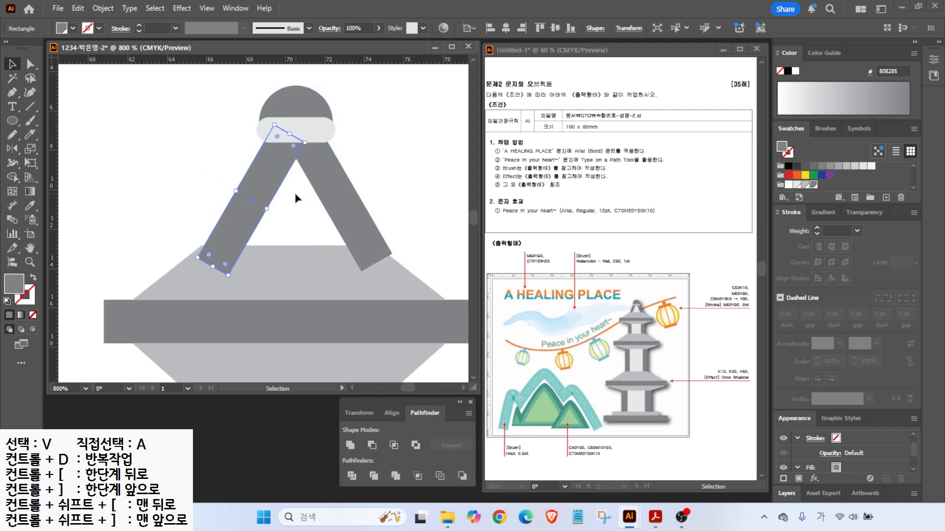
{"action": "left_click", "coordinate": [295, 193]}
{"action": "left_click", "coordinate": [296, 132]}
{"action": "left_click", "coordinate": [806, 185]}
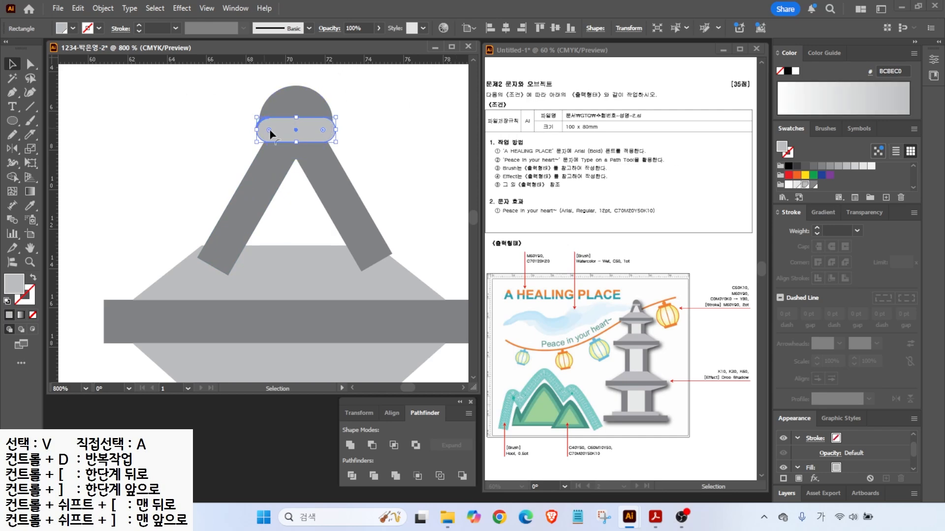
{"action": "left_click_drag", "start_coordinate": [268, 132], "coordinate": [256, 115]}
{"action": "left_click", "coordinate": [262, 182]}
{"action": "left_click_drag", "start_coordinate": [312, 139], "coordinate": [315, 145]}
{"action": "left_click_drag", "start_coordinate": [338, 135], "coordinate": [333, 135]}
- Send the circle, band and legs one step backward and nudge them down-left
{"action": "left_click_drag", "start_coordinate": [219, 81], "coordinate": [372, 178]}
{"action": "right_click", "coordinate": [309, 148]}
{"action": "mouse_move", "coordinate": [344, 443]}
{"action": "left_click", "coordinate": [583, 468]}
{"action": "left_click_drag", "start_coordinate": [310, 143], "coordinate": [304, 150]}
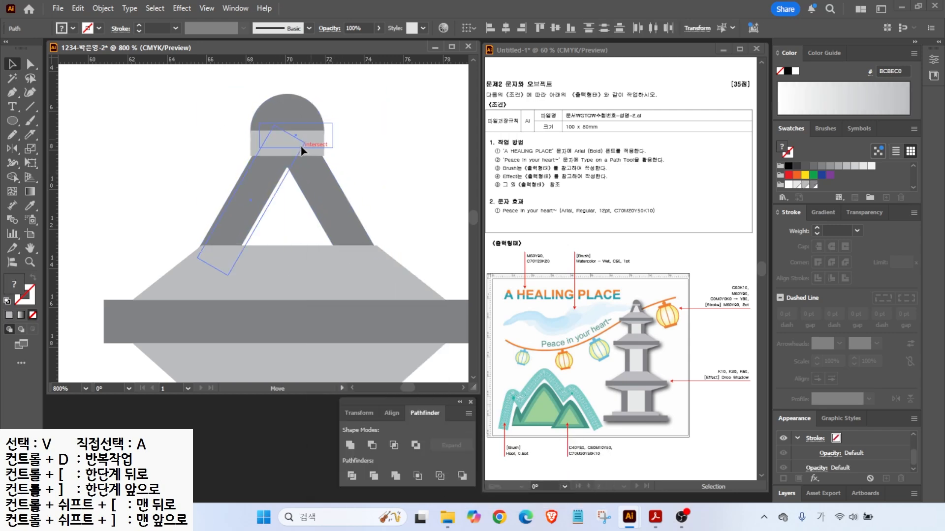
{"action": "left_click", "coordinate": [405, 131]}
- Draw a Pen triangle from the finial apex to the roof corners and send it to the back
{"action": "key", "text": "p"}
{"action": "left_click", "coordinate": [289, 145]}
{"action": "left_click", "coordinate": [218, 268]}
{"action": "left_click", "coordinate": [361, 269]}
{"action": "left_click", "coordinate": [290, 144]}
{"action": "left_click", "coordinate": [13, 64]}
{"action": "right_click", "coordinate": [274, 216]}
{"action": "mouse_move", "coordinate": [334, 443]}
{"action": "left_click", "coordinate": [434, 482]}
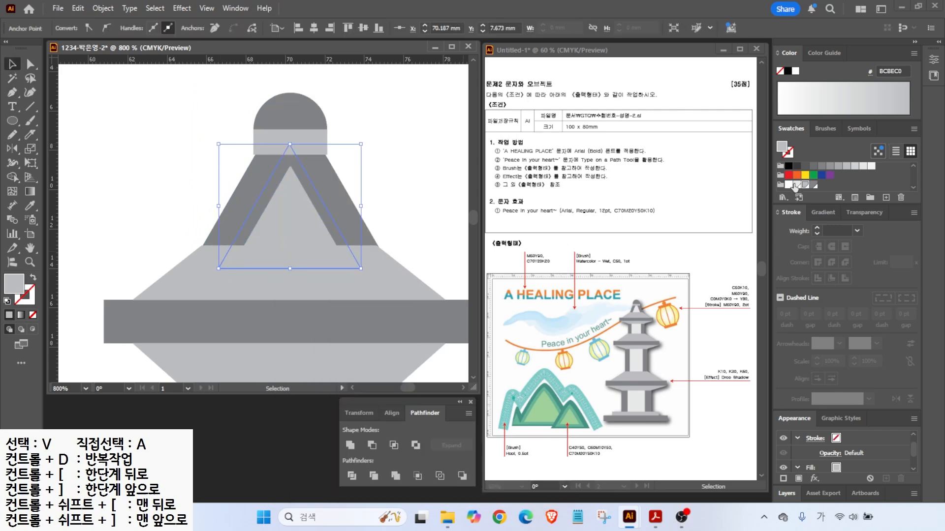
{"action": "key", "text": "ctrl+shift+a"}
{"action": "key", "text": "ctrl+0"}
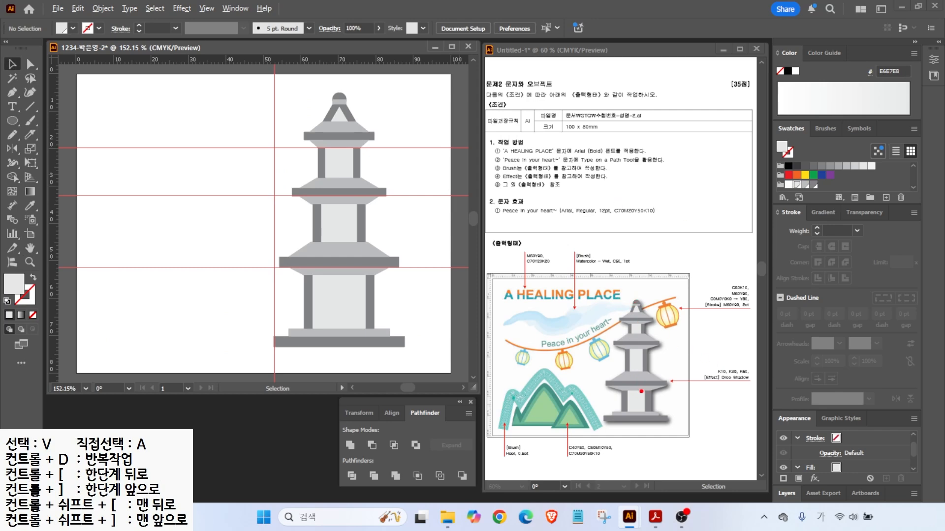
- Group all the pagoda shapes
{"action": "left_click_drag", "start_coordinate": [745, 403], "coordinate": [732, 408]}
{"action": "key", "text": "Escape"}
{"action": "left_click_drag", "start_coordinate": [287, 123], "coordinate": [401, 350]}
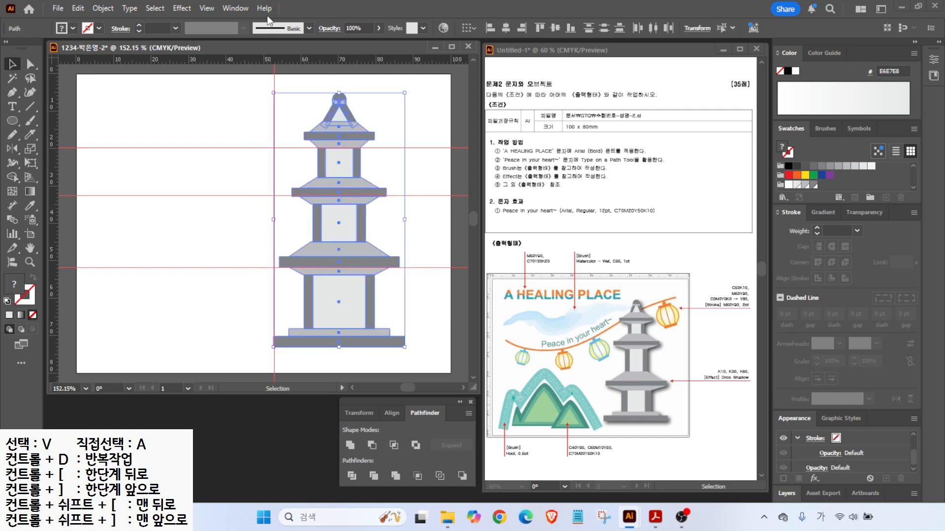
{"action": "right_click", "coordinate": [343, 127]}
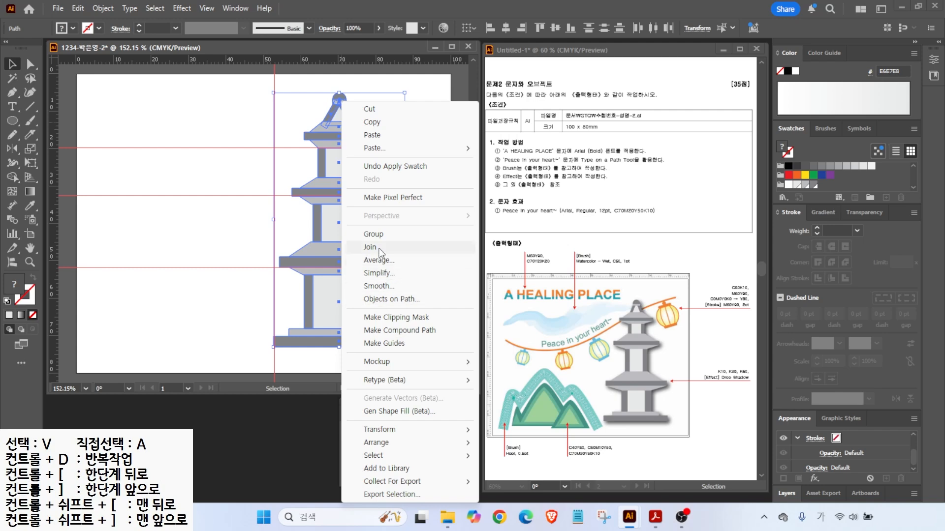
{"action": "left_click", "coordinate": [374, 235]}
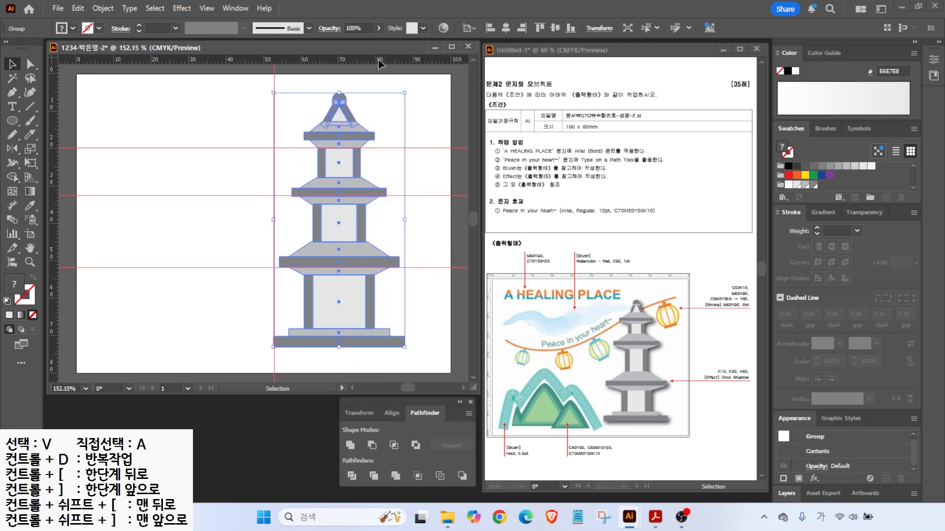
- Apply a Drop Shadow with a 3 mm X offset to the pagoda
{"action": "left_click", "coordinate": [181, 9]}
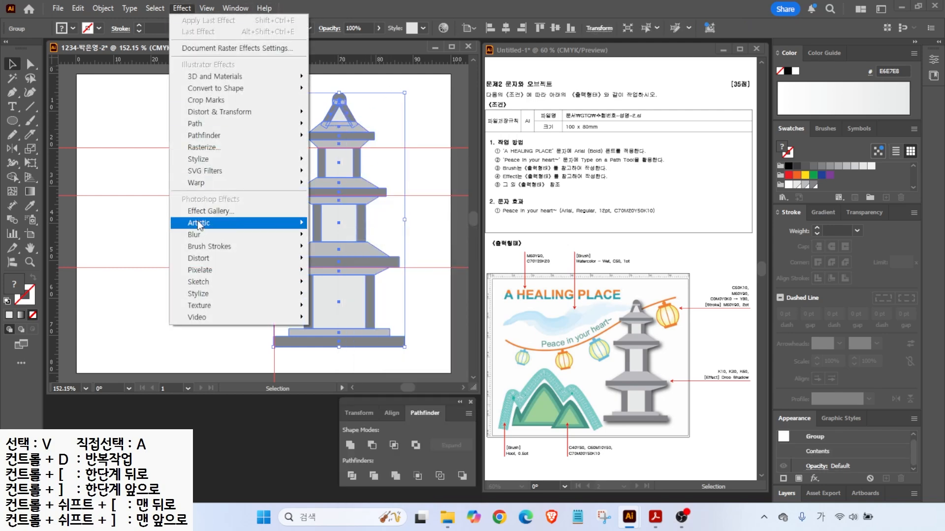
{"action": "mouse_move", "coordinate": [209, 161]}
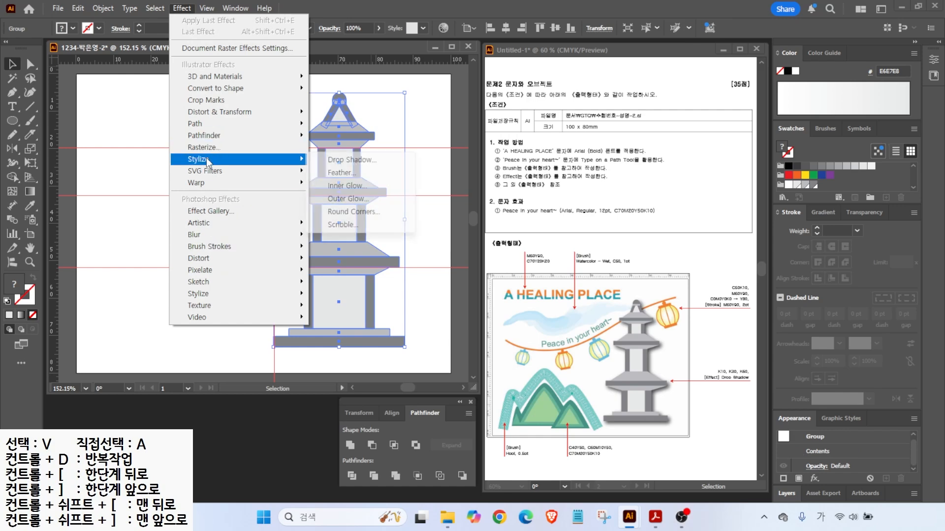
{"action": "left_click", "coordinate": [340, 160]}
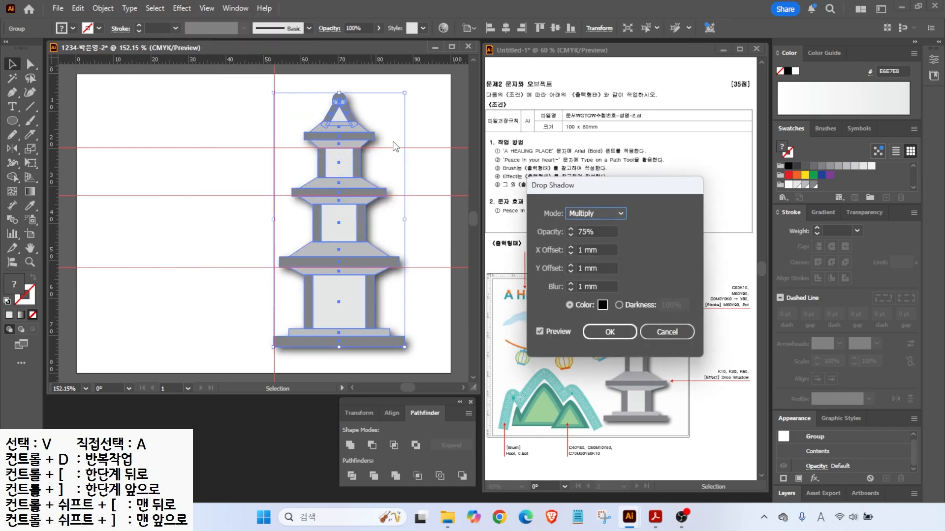
{"action": "left_click", "coordinate": [571, 248]}
{"action": "left_click", "coordinate": [571, 248]}
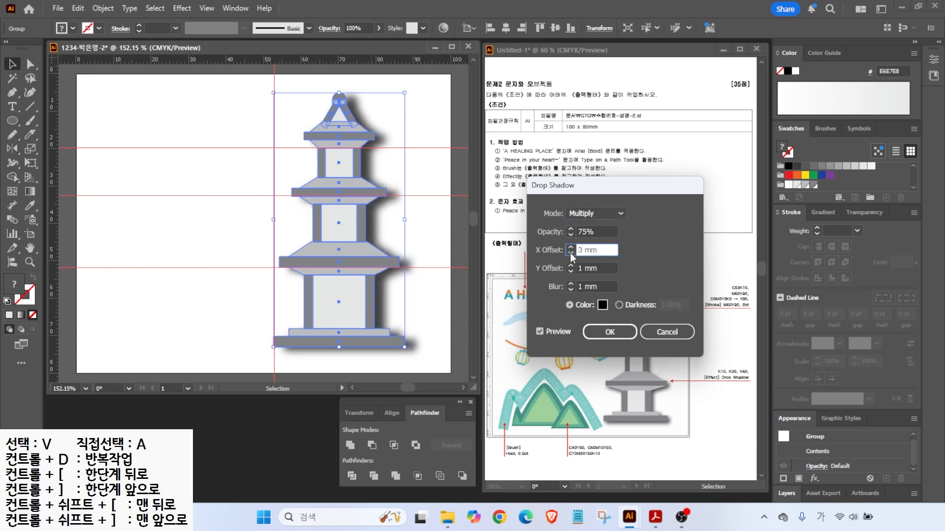
{"action": "left_click", "coordinate": [586, 332]}
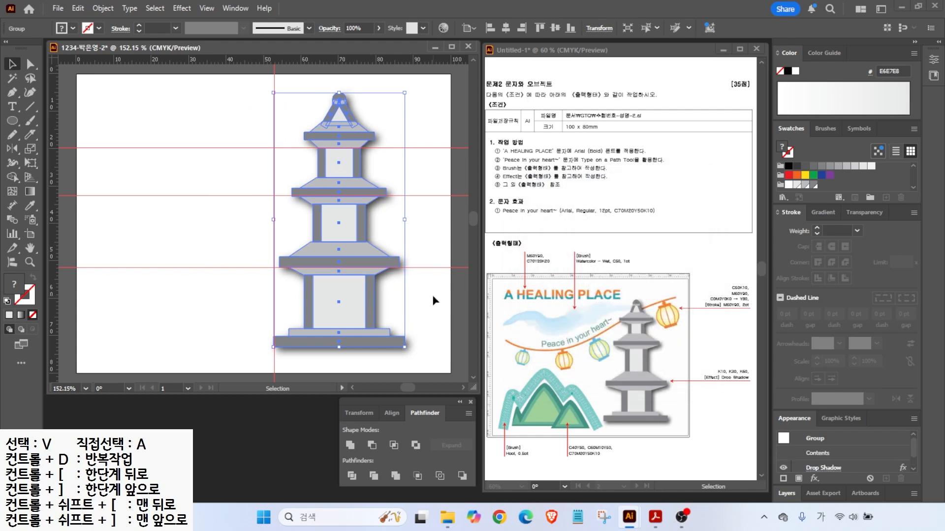
{"action": "key", "text": "alt+2"}
{"action": "key", "text": "Escape"}
{"action": "left_click_drag", "start_coordinate": [407, 94], "coordinate": [396, 99]}
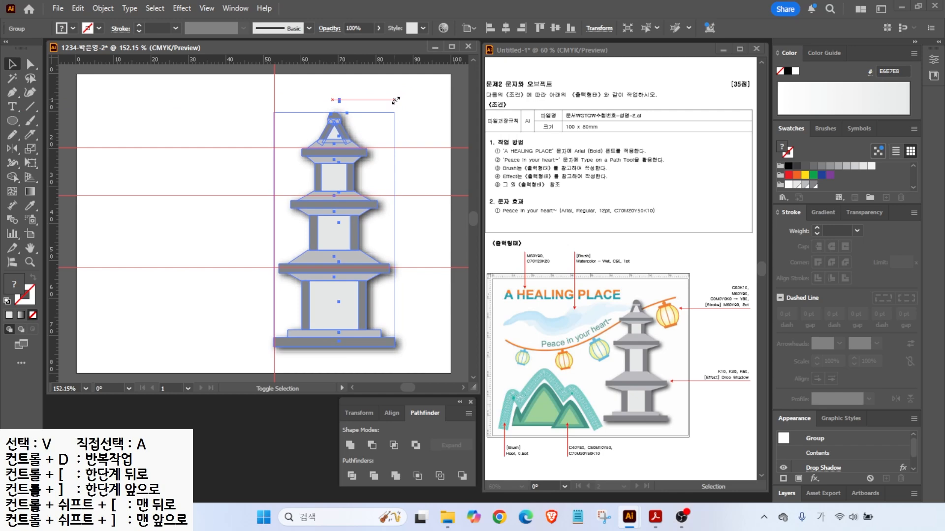
{"action": "left_click", "coordinate": [187, 189]}
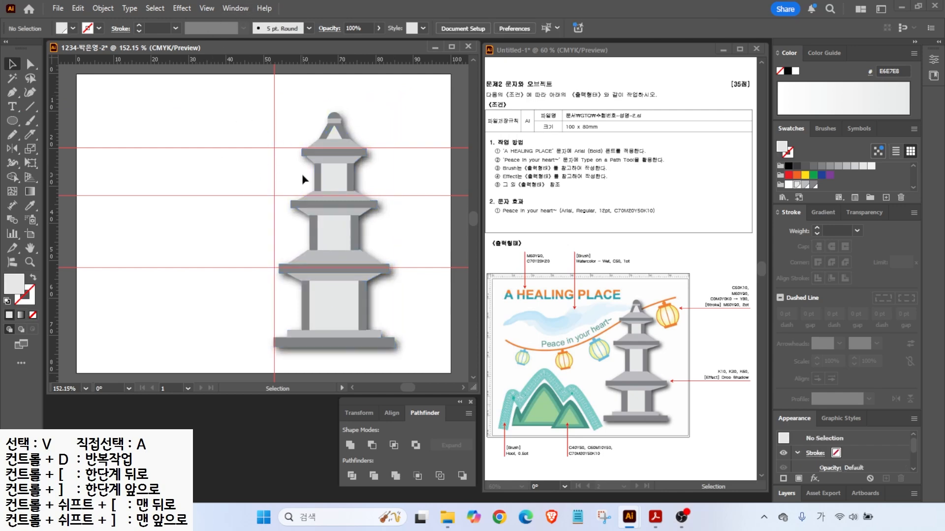
- Clear all guides and move the pagoda slightly right
{"action": "left_click", "coordinate": [206, 8]}
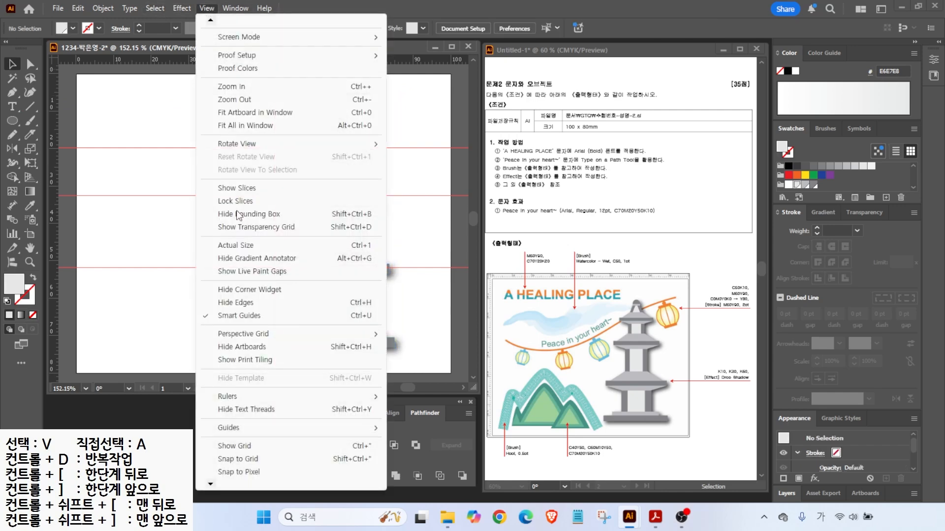
{"action": "mouse_move", "coordinate": [241, 428]}
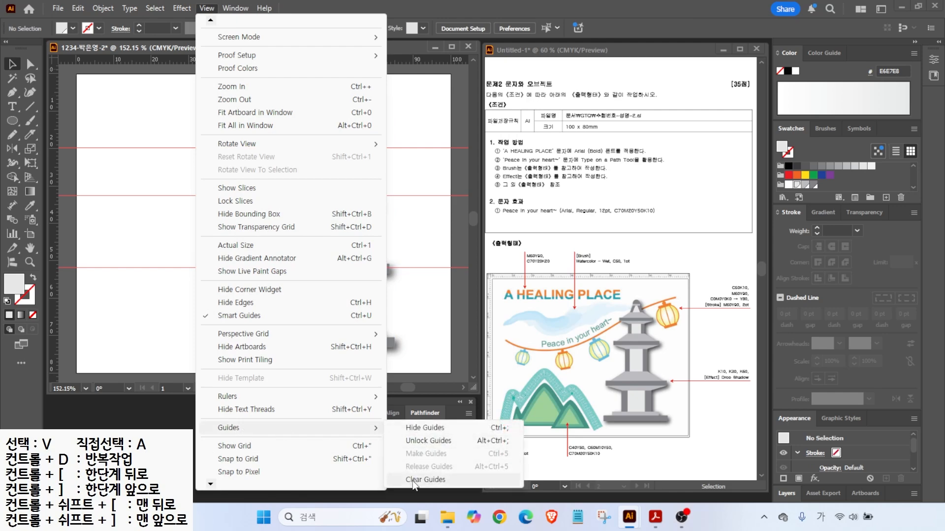
{"action": "left_click", "coordinate": [416, 479]}
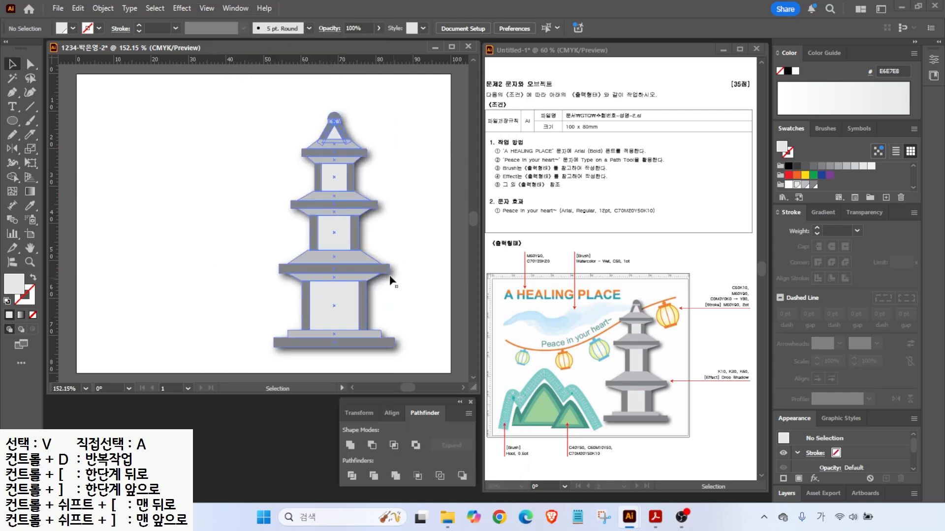
{"action": "left_click_drag", "start_coordinate": [363, 274], "coordinate": [376, 274]}
{"action": "left_click", "coordinate": [217, 262]}
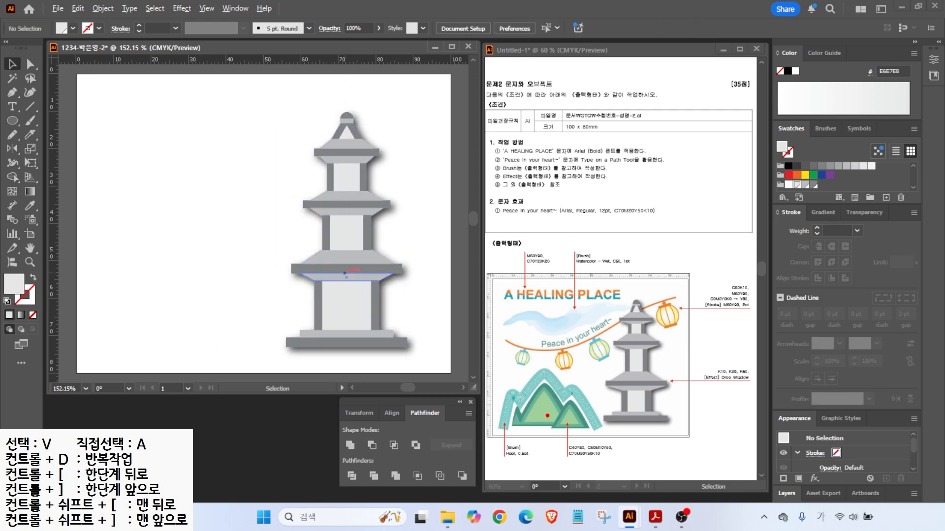
- Draw a closed two-peaked mountain outline with the Pen tool using default colours
{"action": "key", "text": "p"}
{"action": "key", "text": "d"}
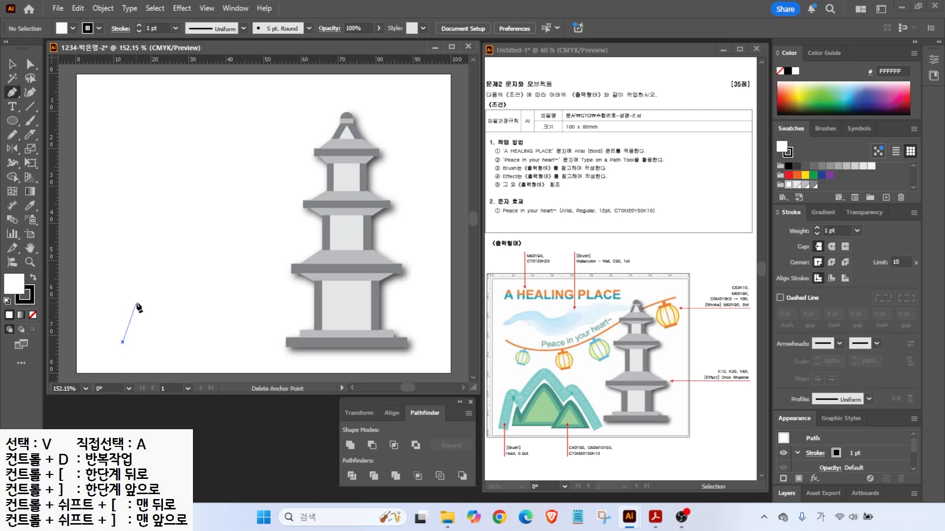
{"action": "left_click", "coordinate": [123, 341]}
{"action": "left_click", "coordinate": [140, 294]}
{"action": "left_click", "coordinate": [155, 325]}
{"action": "left_click_drag", "start_coordinate": [186, 269], "coordinate": [192, 261]}
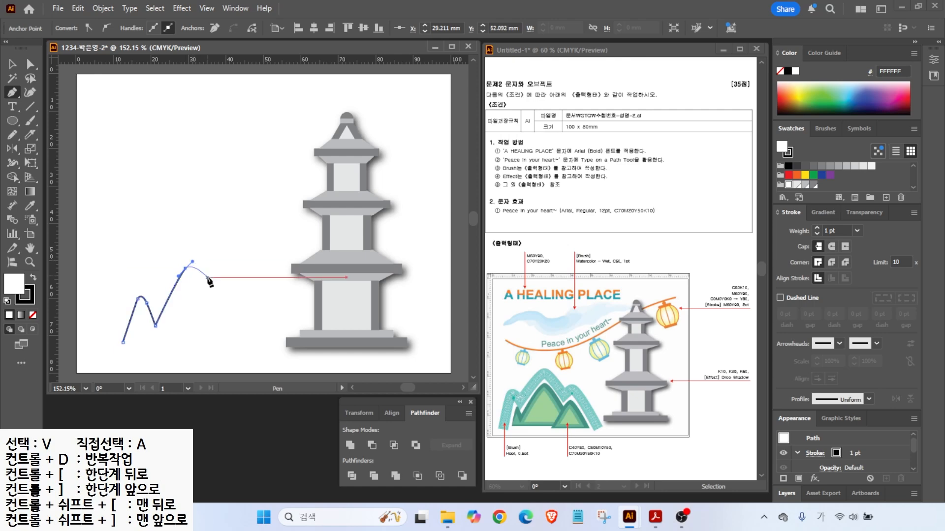
{"action": "left_click", "coordinate": [232, 342]}
{"action": "left_click", "coordinate": [123, 341]}
- Move the mountain to the lower left, enlarge it, and give it a grey fill
{"action": "key", "text": "v"}
{"action": "left_click_drag", "start_coordinate": [173, 303], "coordinate": [157, 302]}
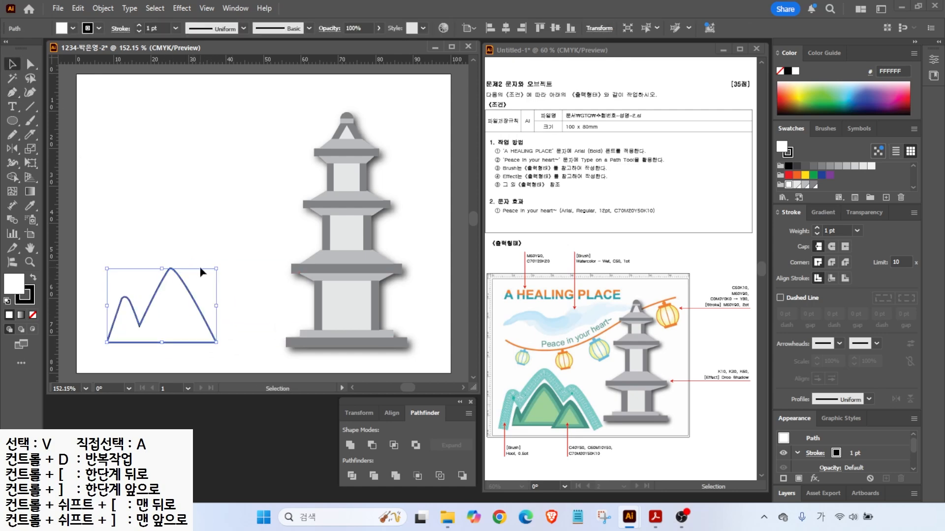
{"action": "left_click_drag", "start_coordinate": [216, 268], "coordinate": [221, 265]}
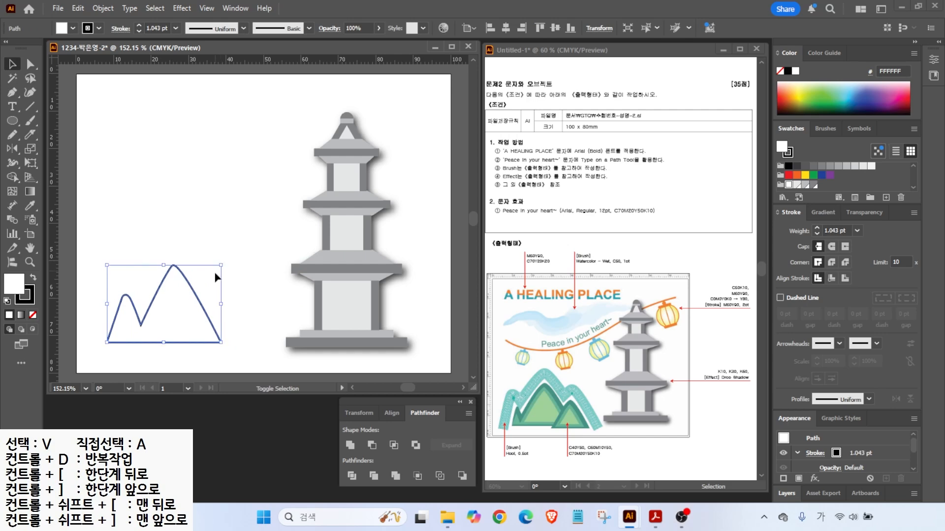
{"action": "left_click", "coordinate": [813, 185]}
- Create a first new green colour swatch for the mountain fill
{"action": "left_click", "coordinate": [886, 197]}
{"action": "left_click", "coordinate": [433, 252]}
{"action": "type", "text": "400"}
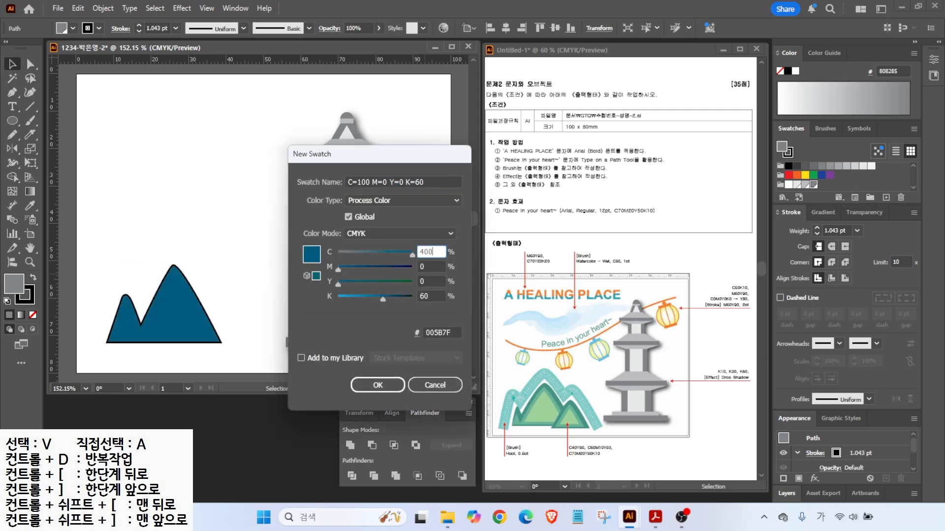
{"action": "key", "text": "BackSpace"}
{"action": "key", "text": "Tab"}
{"action": "key", "text": "Tab"}
{"action": "type", "text": "50"}
{"action": "key", "text": "Tab"}
{"action": "type", "text": "0"}
{"action": "key", "text": "Return"}
- Create a teal-green swatch 6BB396 with values 60 and 10
{"action": "left_click", "coordinate": [885, 197]}
{"action": "key", "text": "Tab"}
{"action": "type", "text": "60"}
{"action": "key", "text": "Tab"}
{"action": "type", "text": "10"}
{"action": "key", "text": "Tab"}
{"action": "key", "text": "Tab"}
{"action": "key", "text": "Return"}
- Create and apply a dark green fill swatch C70 M20 Y50 K10
{"action": "left_click", "coordinate": [886, 197]}
{"action": "key", "text": "Tab"}
{"action": "type", "text": "70"}
{"action": "key", "text": "Tab"}
{"action": "type", "text": "20"}
{"action": "key", "text": "Tab"}
{"action": "key", "text": "Tab"}
{"action": "type", "text": "10"}
{"action": "key", "text": "Return"}
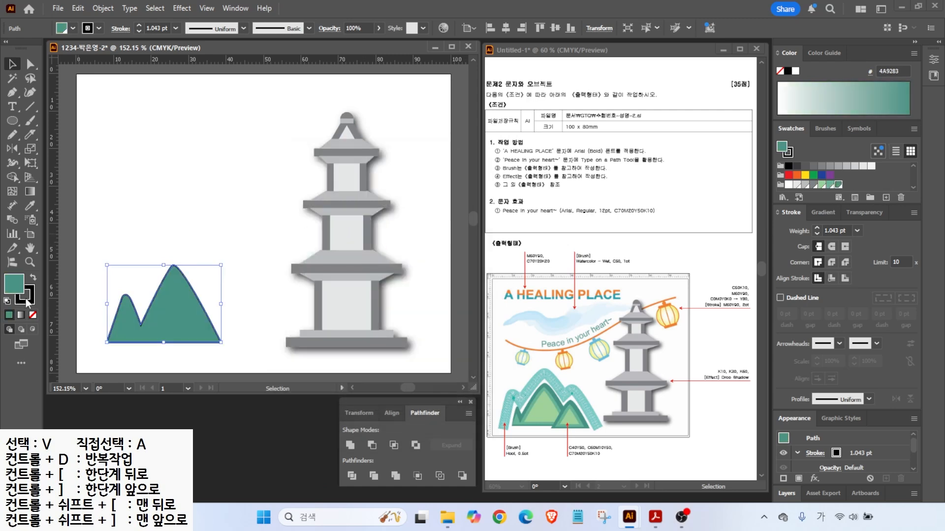
- Set the mountain's stroke to None and reselect the mountain
{"action": "left_click", "coordinate": [33, 315]}
{"action": "left_click", "coordinate": [142, 308]}
{"action": "left_click", "coordinate": [204, 337]}
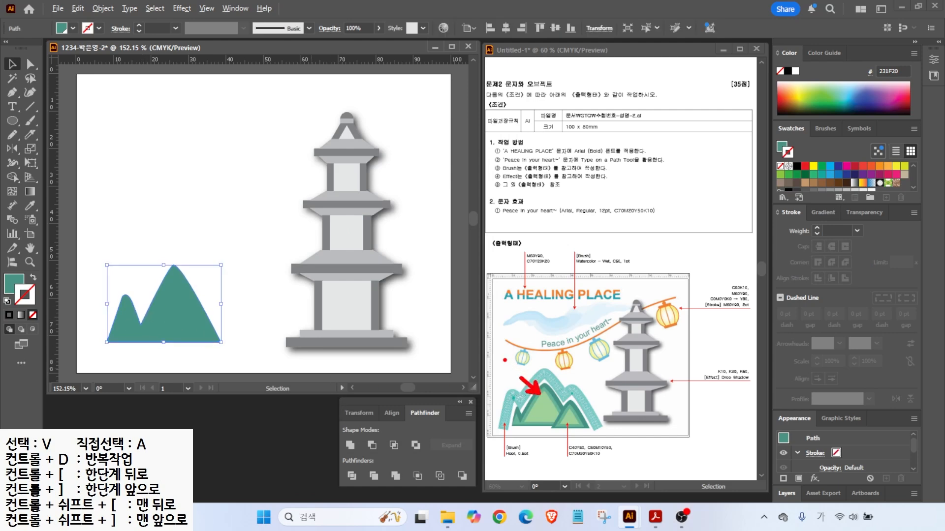
- Offset the mountain path by -1.5 mm and fill the inner shape with green 6BB396
{"action": "left_click", "coordinate": [103, 8]}
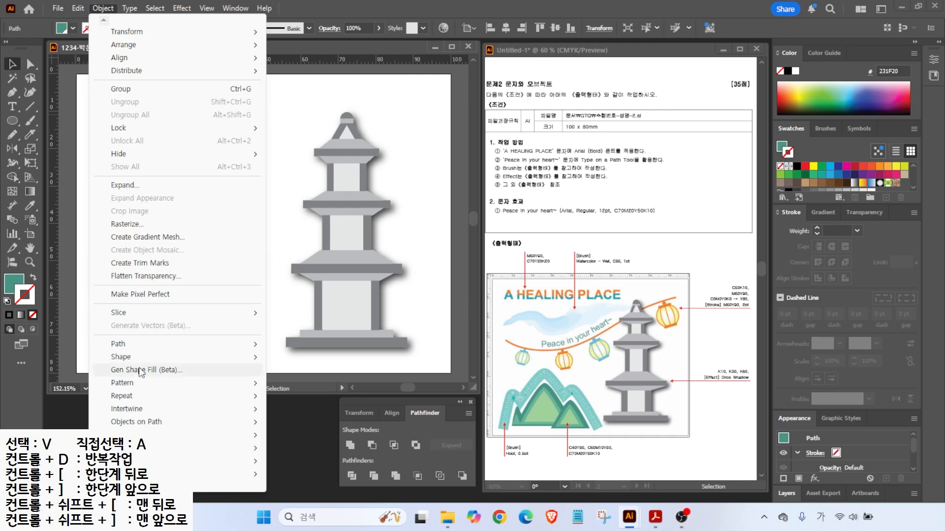
{"action": "mouse_move", "coordinate": [138, 344]}
{"action": "left_click", "coordinate": [314, 388]}
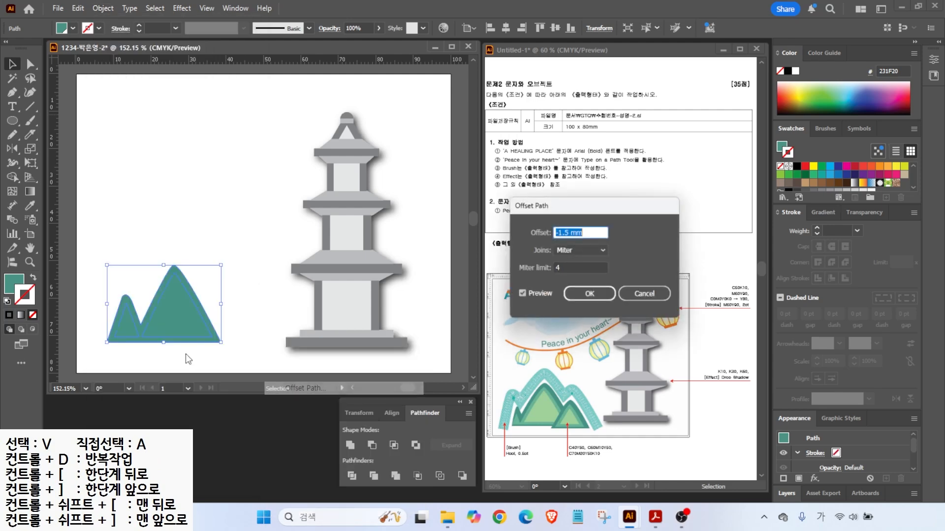
{"action": "left_click", "coordinate": [520, 295]}
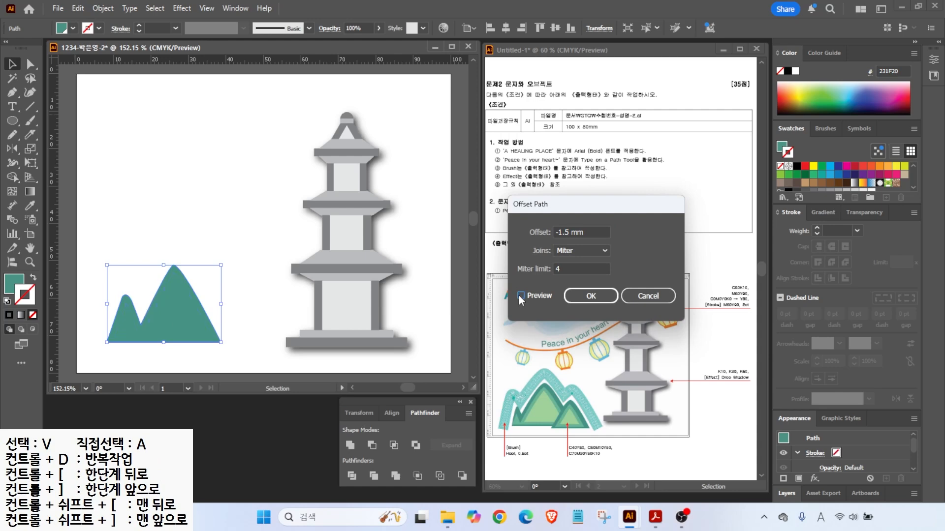
{"action": "left_click", "coordinate": [581, 232]}
{"action": "key", "text": "Return"}
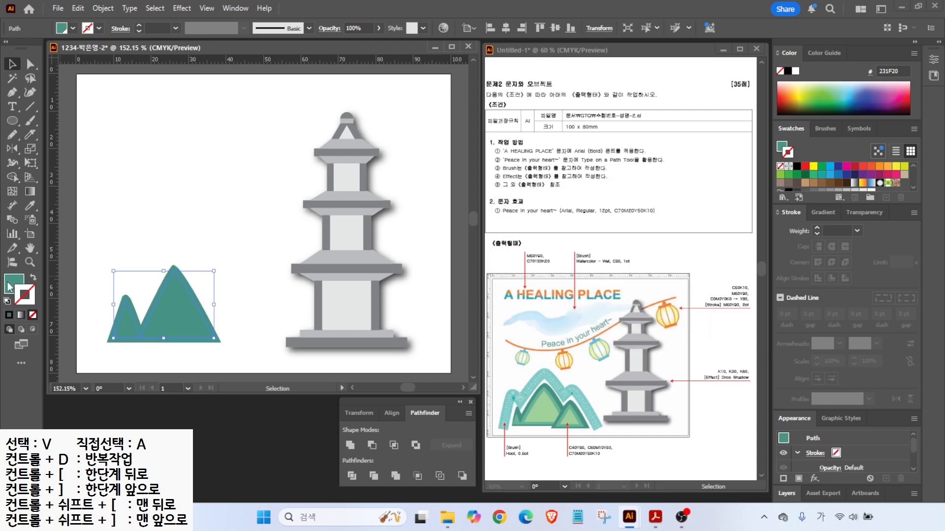
{"action": "left_click", "coordinate": [8, 282]}
{"action": "left_click", "coordinate": [829, 187]}
- Offset again by -1.2 mm and fill the innermost shape with light green 9DD29C
{"action": "left_click", "coordinate": [103, 8]}
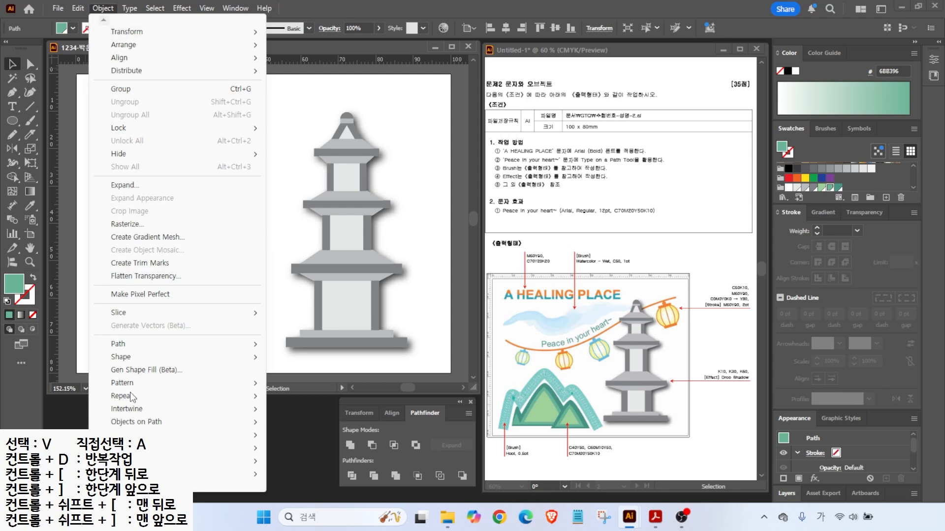
{"action": "mouse_move", "coordinate": [246, 344]}
{"action": "left_click", "coordinate": [295, 389]}
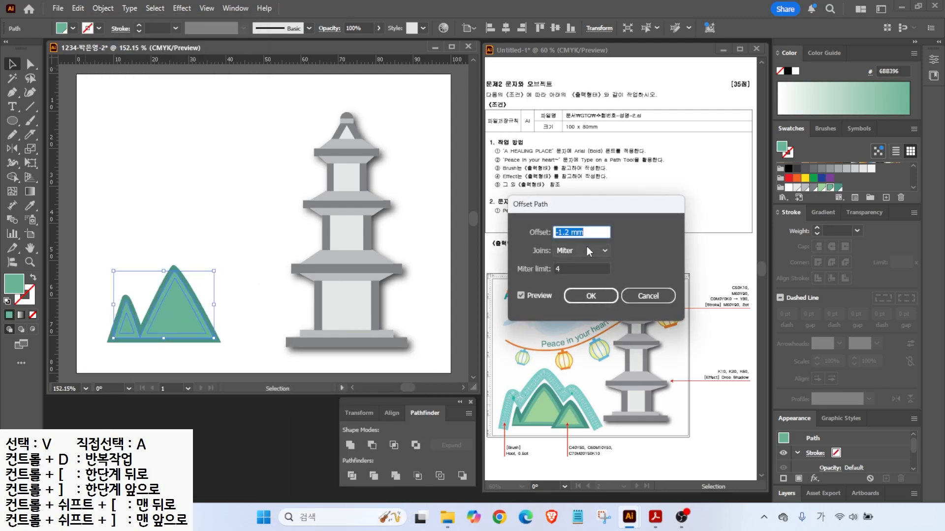
{"action": "key", "text": "Return"}
{"action": "left_click", "coordinate": [821, 187]}
{"action": "left_click", "coordinate": [137, 236]}
- Delete the small peak's inner triangle using Direct Selection
{"action": "left_click", "coordinate": [30, 64]}
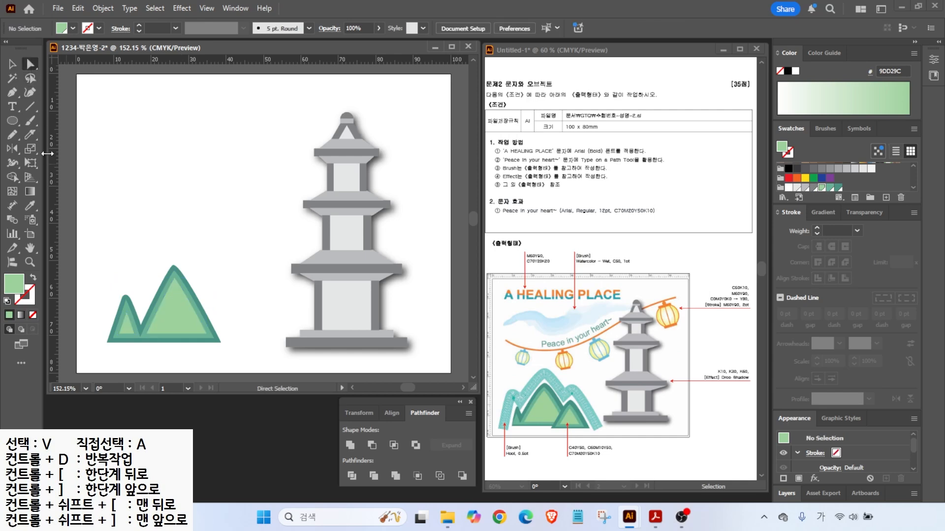
{"action": "left_click", "coordinate": [127, 320]}
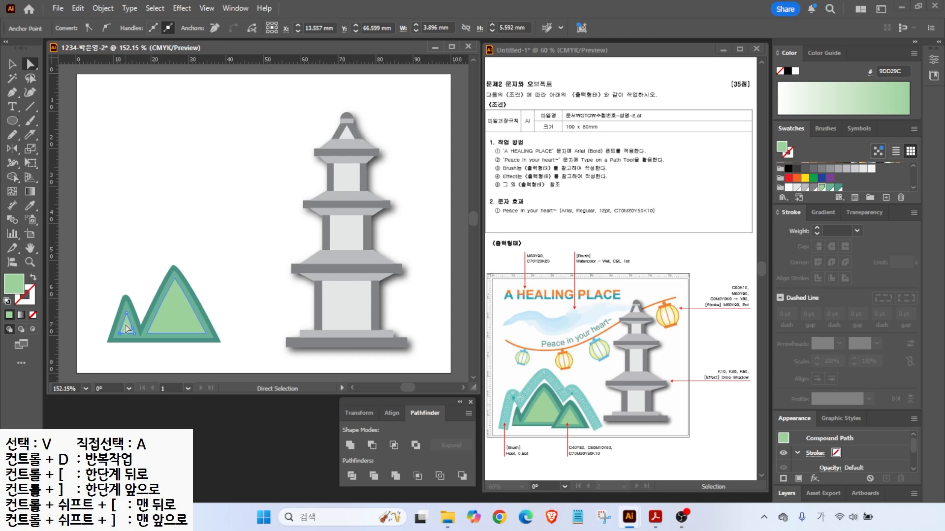
{"action": "key", "text": "Delete"}
- Draw a third triangular peak at front right, widen it, and fill it dark teal 4A9283
{"action": "key", "text": "p"}
{"action": "left_click", "coordinate": [176, 349]}
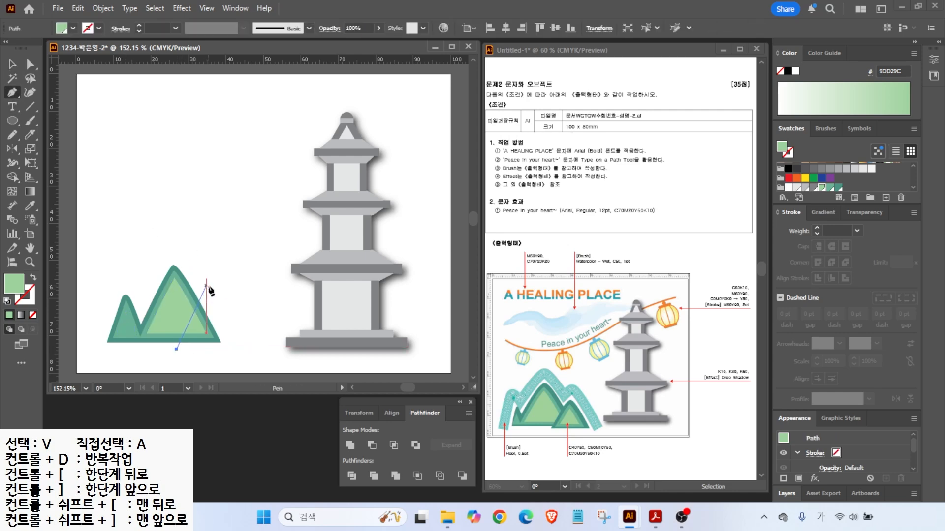
{"action": "left_click", "coordinate": [210, 286]}
{"action": "left_click", "coordinate": [244, 349]}
{"action": "key", "text": "ctrl"}
{"action": "left_click_drag", "start_coordinate": [244, 322], "coordinate": [246, 323]}
{"action": "left_click", "coordinate": [838, 188]}
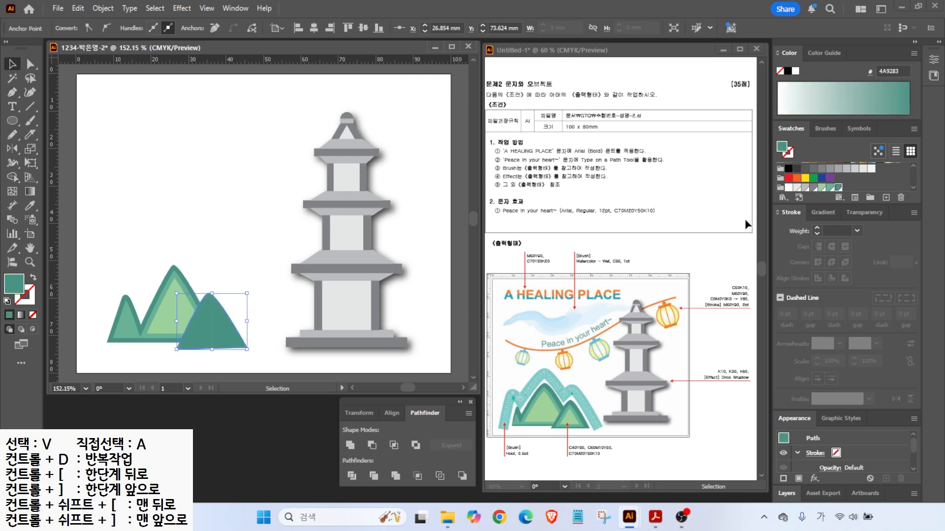
- Offset the new peak twice and fill its inner triangle pale green 9DD29C
{"action": "left_click", "coordinate": [103, 8]}
{"action": "mouse_move", "coordinate": [118, 344]}
{"action": "left_click", "coordinate": [300, 388]}
{"action": "key", "text": "Return"}
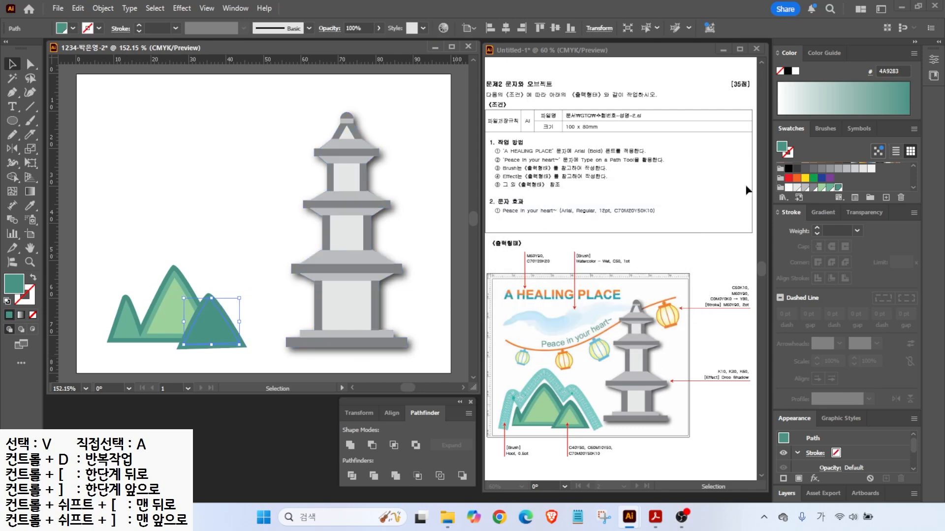
{"action": "left_click", "coordinate": [103, 8]}
{"action": "mouse_move", "coordinate": [118, 344]}
{"action": "left_click", "coordinate": [315, 321]}
{"action": "key", "text": "Return"}
{"action": "left_click", "coordinate": [821, 188]}
{"action": "left_click", "coordinate": [820, 188]}
{"action": "left_click", "coordinate": [274, 266]}
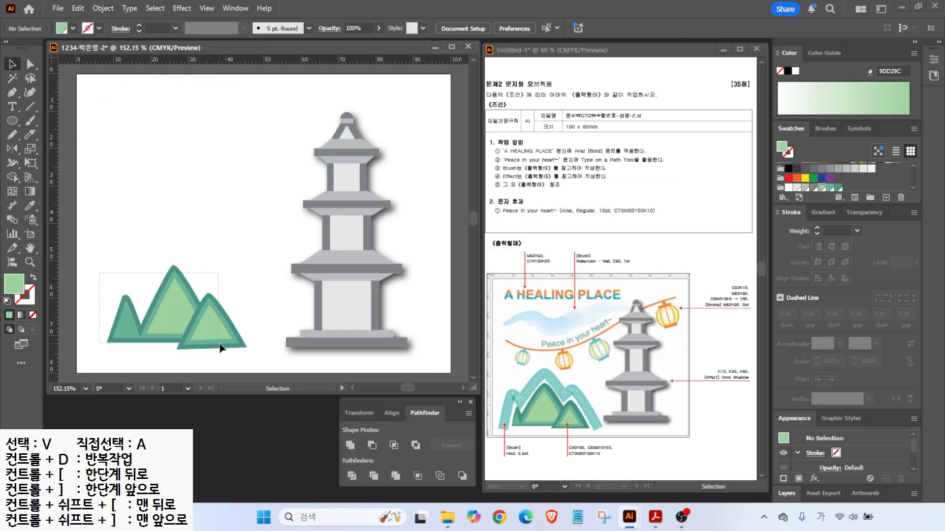
{"action": "left_click", "coordinate": [204, 335]}
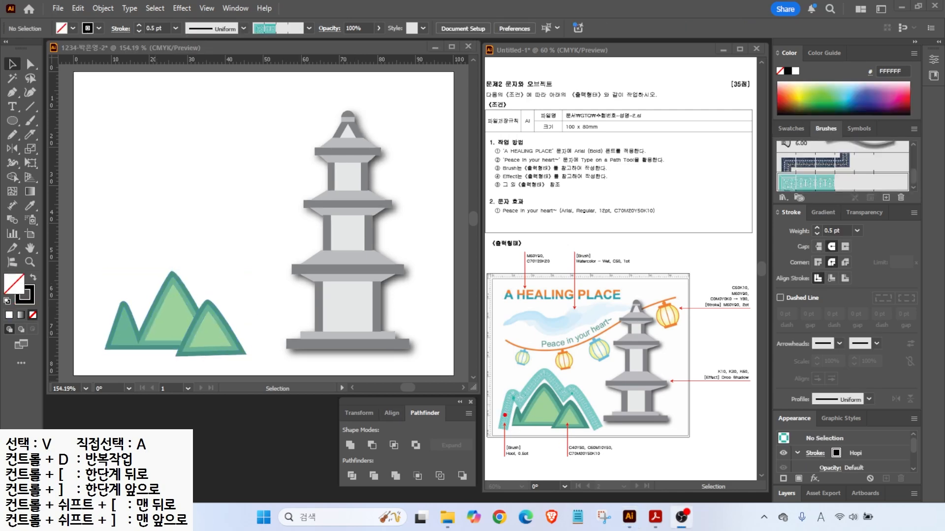
- Paint a 5 pt Round brush stroke across the mountain peaks
{"action": "left_click_drag", "start_coordinate": [504, 411], "coordinate": [471, 370]}
{"action": "left_click_drag", "start_coordinate": [534, 459], "coordinate": [531, 437]}
{"action": "key", "text": "Escape"}
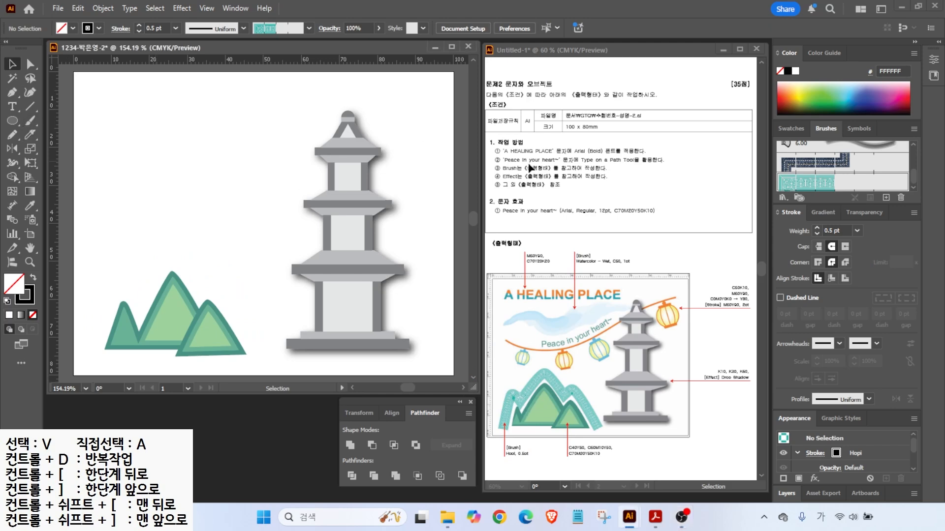
{"action": "scroll", "coordinate": [802, 157], "scroll_direction": "up", "scroll_amount": 5}
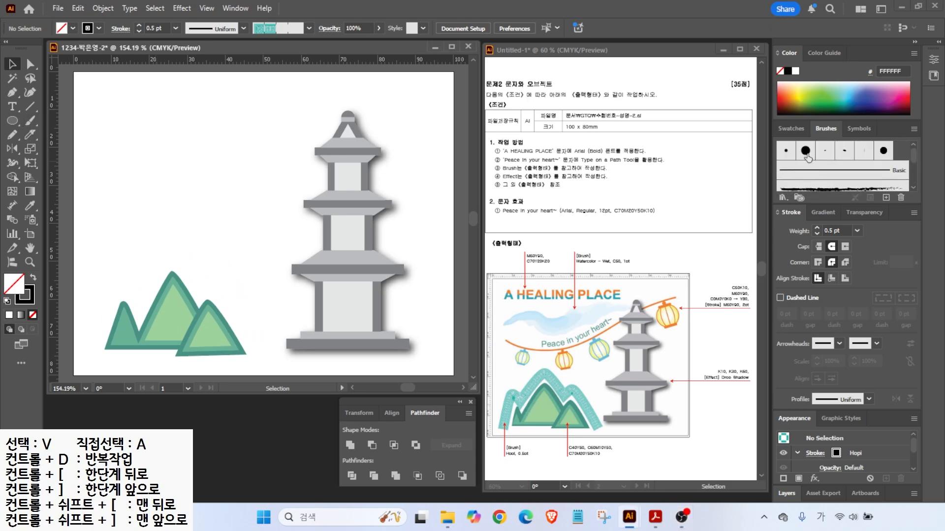
{"action": "left_click", "coordinate": [786, 152]}
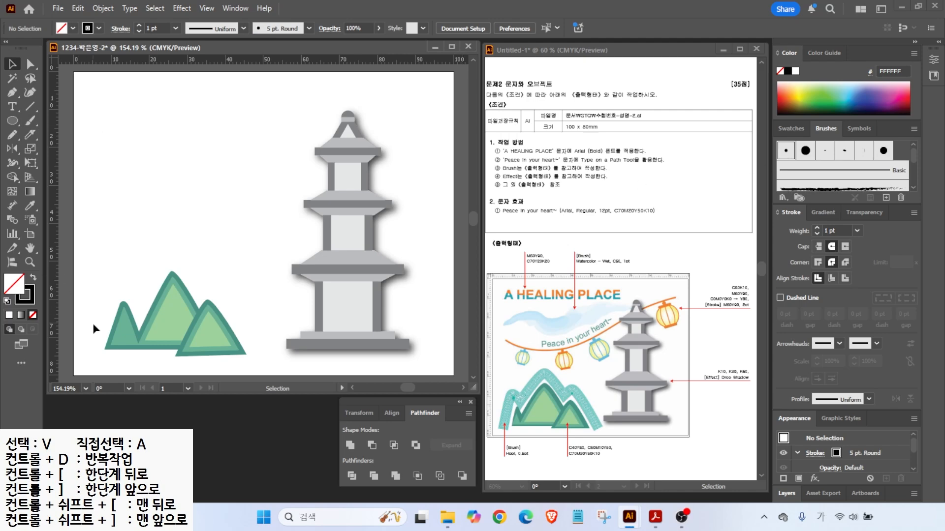
{"action": "left_click", "coordinate": [28, 123]}
{"action": "mouse_move", "coordinate": [90, 342]}
{"action": "left_mouse_down"}
{"action": "mouse_move", "coordinate": [114, 280]}
{"action": "mouse_move", "coordinate": [139, 294]}
{"action": "mouse_move", "coordinate": [188, 252]}
{"action": "mouse_move", "coordinate": [206, 285]}
{"action": "mouse_move", "coordinate": [214, 276]}
{"action": "mouse_move", "coordinate": [257, 331]}
{"action": "left_mouse_up"}
{"action": "left_click", "coordinate": [11, 68]}
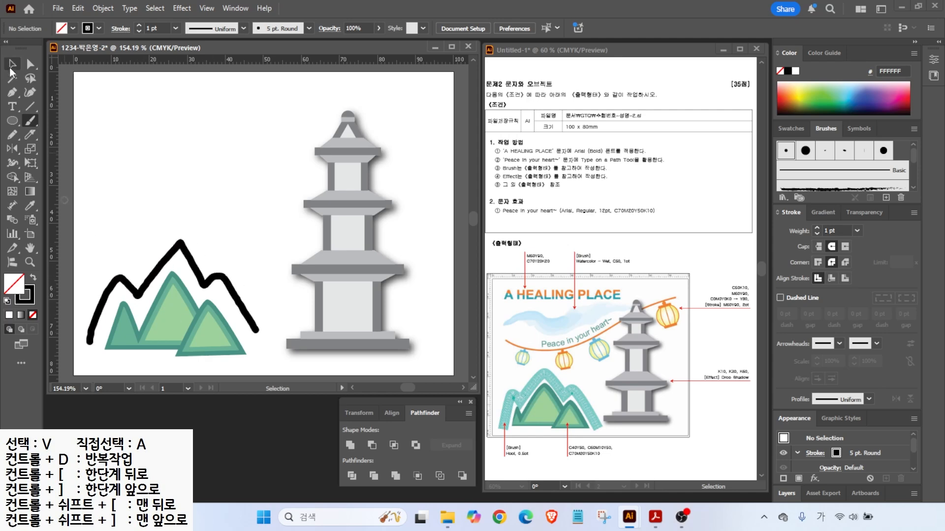
- Apply the Hopi brush from the Borders_Decorative library to the ridge stroke
{"action": "left_click", "coordinate": [184, 245]}
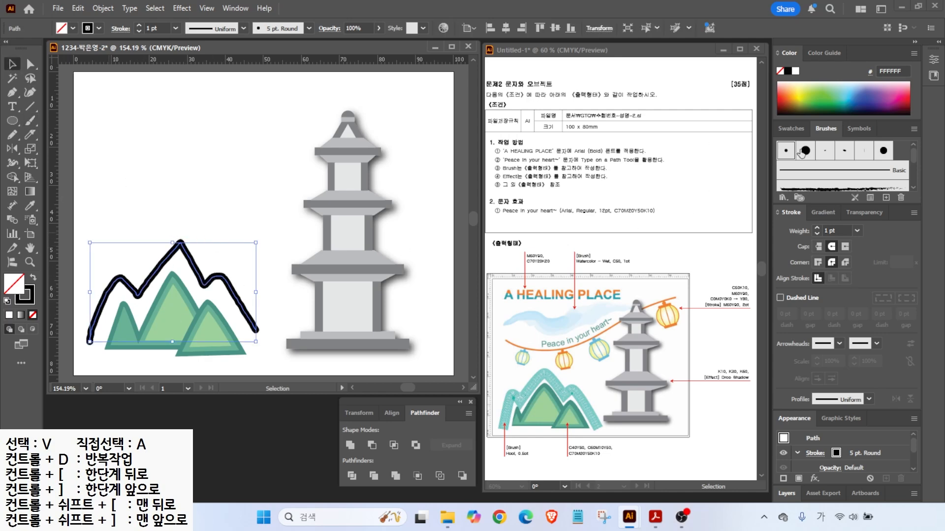
{"action": "left_click_drag", "start_coordinate": [844, 130], "coordinate": [816, 112]}
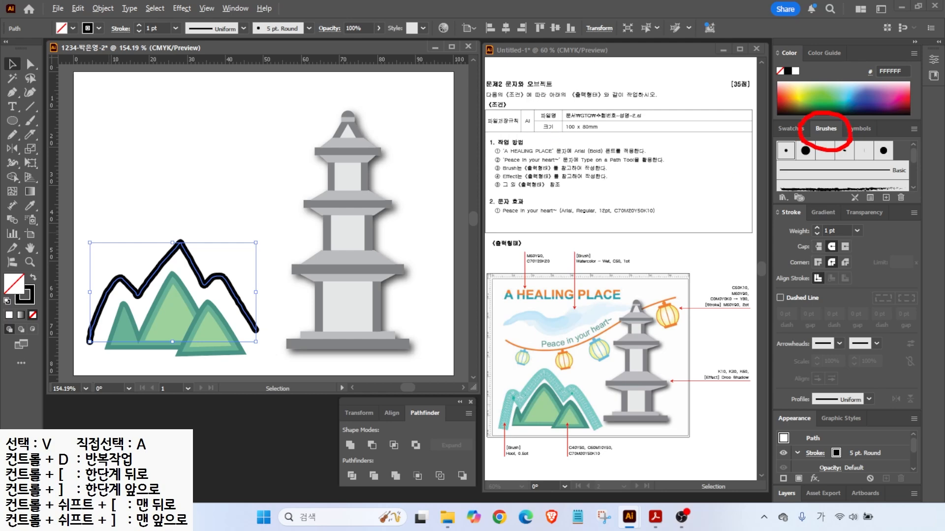
{"action": "mouse_move", "coordinate": [777, 181]}
{"action": "left_mouse_down"}
{"action": "mouse_move", "coordinate": [798, 193]}
{"action": "mouse_move", "coordinate": [794, 217]}
{"action": "left_mouse_up"}
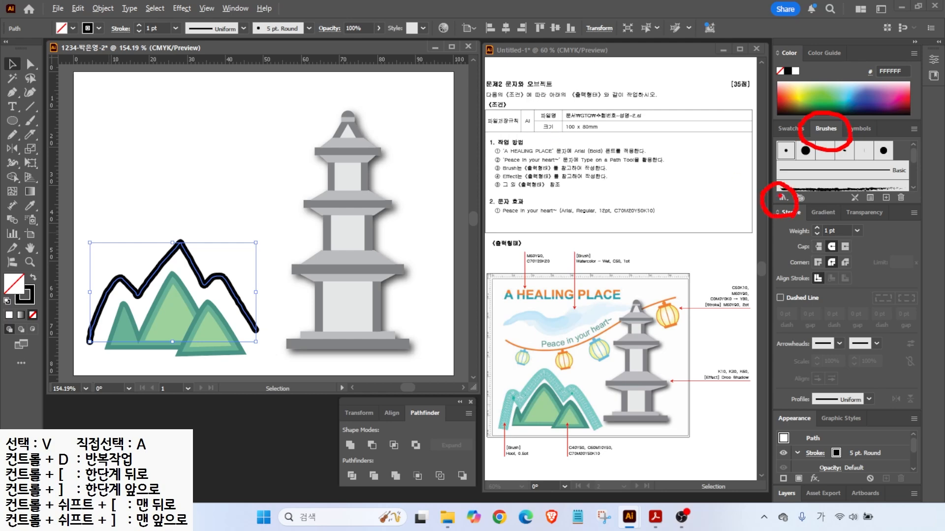
{"action": "left_click", "coordinate": [783, 198]}
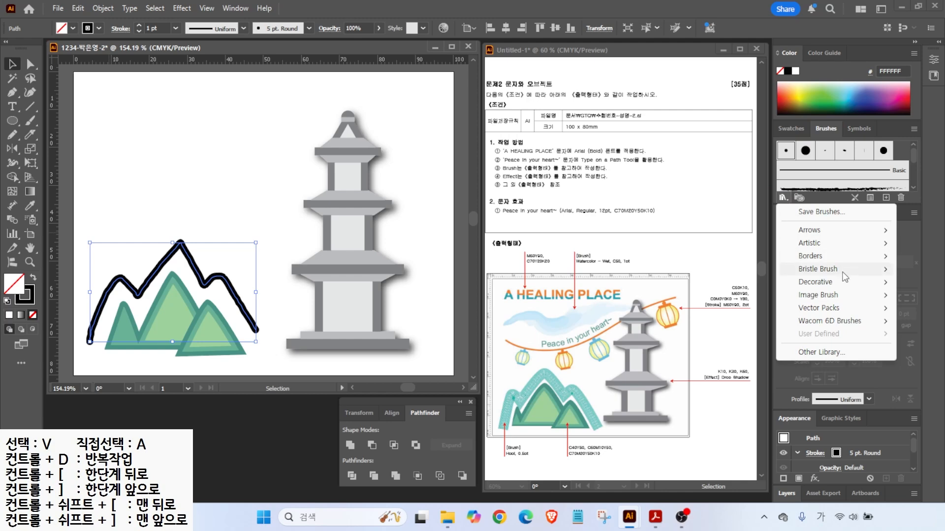
{"action": "mouse_move", "coordinate": [813, 258]}
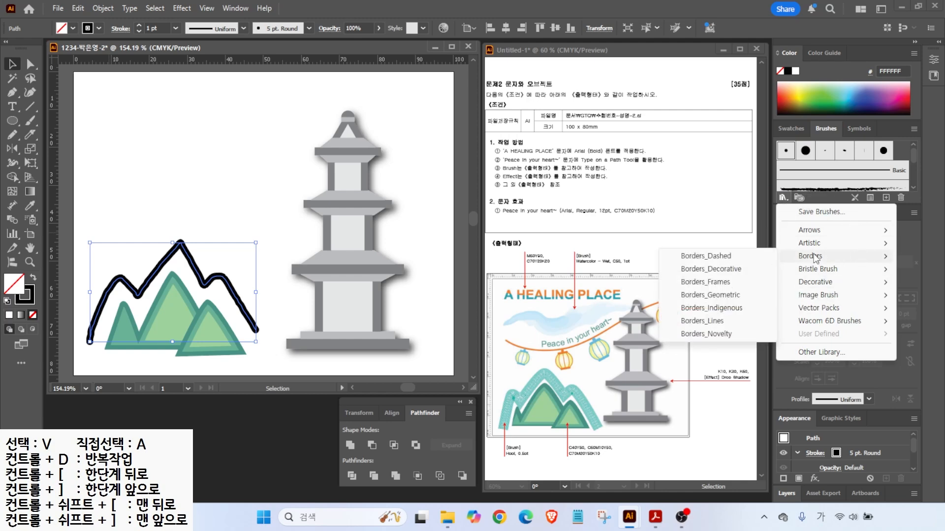
{"action": "left_click", "coordinate": [706, 256]}
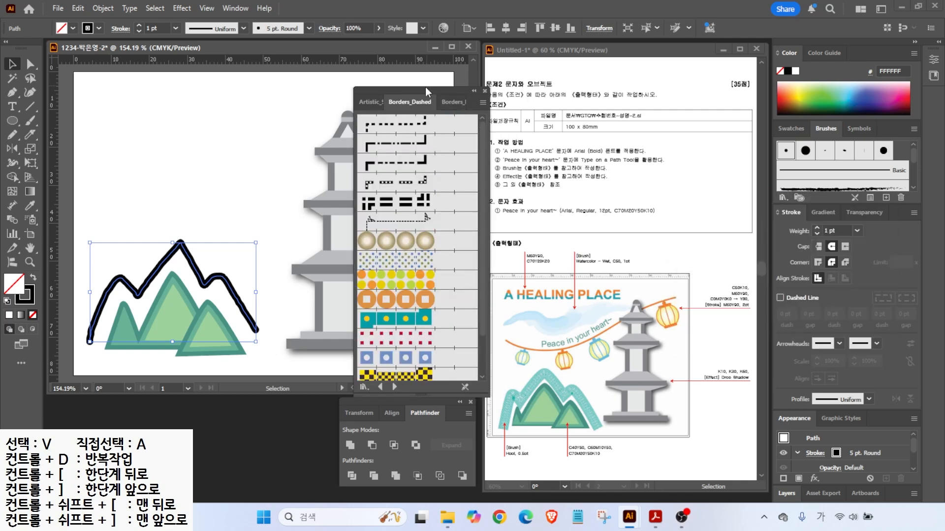
{"action": "left_click_drag", "start_coordinate": [435, 90], "coordinate": [455, 61]}
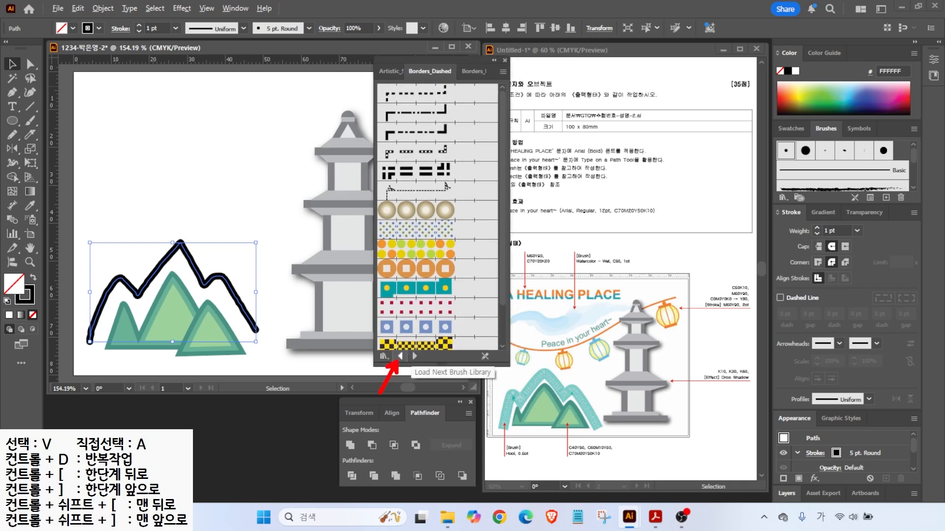
{"action": "left_click", "coordinate": [416, 356]}
{"action": "left_click", "coordinate": [416, 356]}
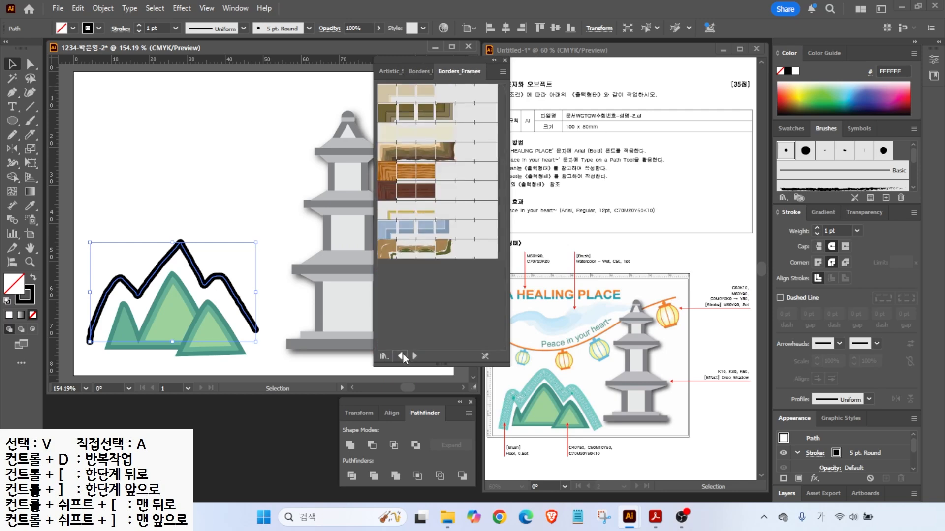
{"action": "left_click", "coordinate": [413, 357]}
{"action": "scroll", "coordinate": [409, 325], "scroll_direction": "down", "scroll_amount": 3}
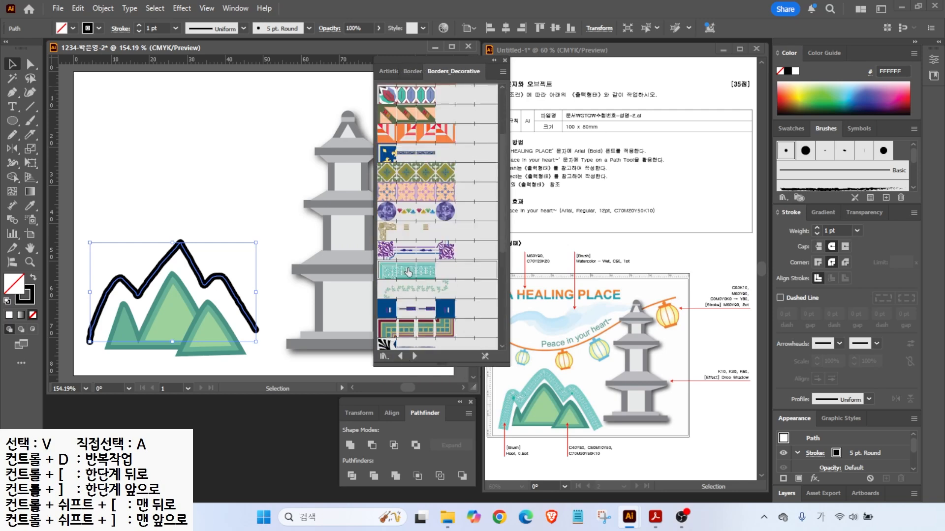
{"action": "left_click", "coordinate": [408, 272]}
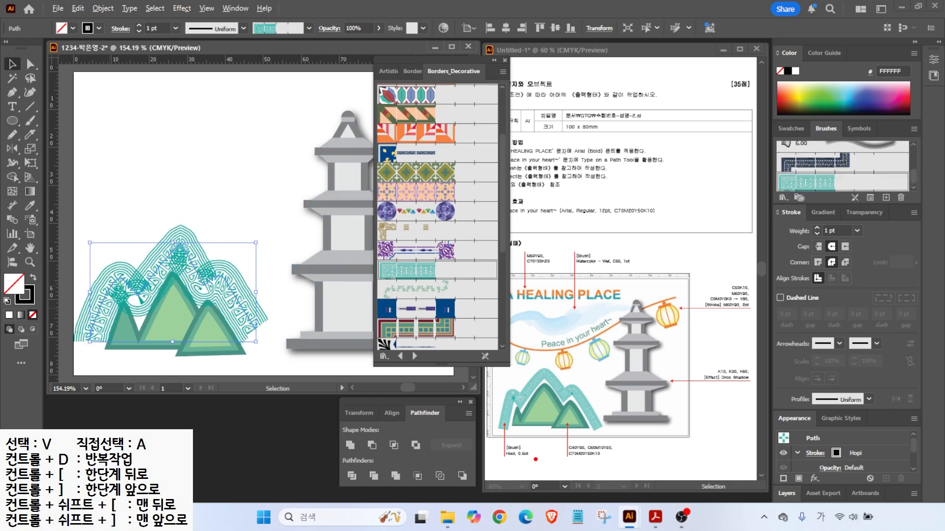
- Set the ridge stroke weight to 0.5 pt and close the border brush library
{"action": "left_click_drag", "start_coordinate": [536, 468], "coordinate": [541, 449]}
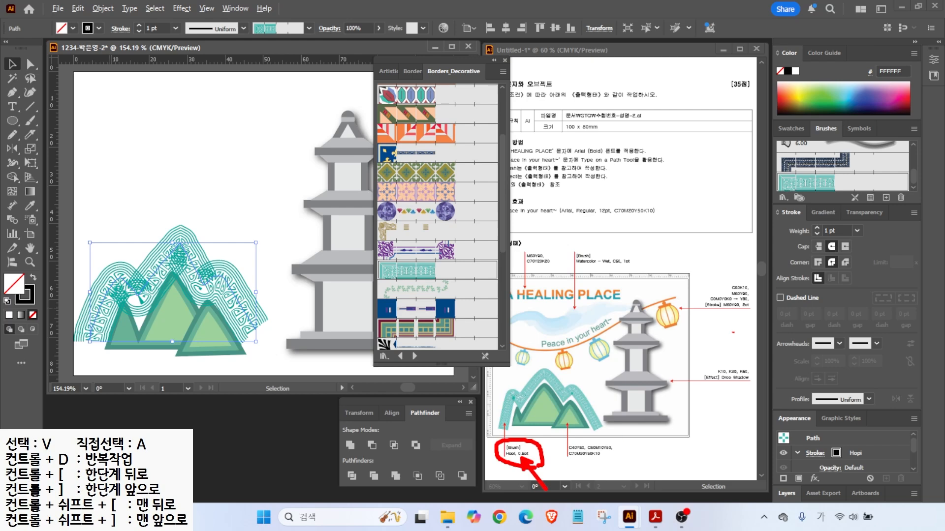
{"action": "mouse_move", "coordinate": [837, 244]}
{"action": "left_mouse_down"}
{"action": "mouse_move", "coordinate": [779, 243]}
{"action": "mouse_move", "coordinate": [858, 231]}
{"action": "left_mouse_up"}
{"action": "left_click_drag", "start_coordinate": [875, 286], "coordinate": [840, 241]}
{"action": "key", "text": "Escape"}
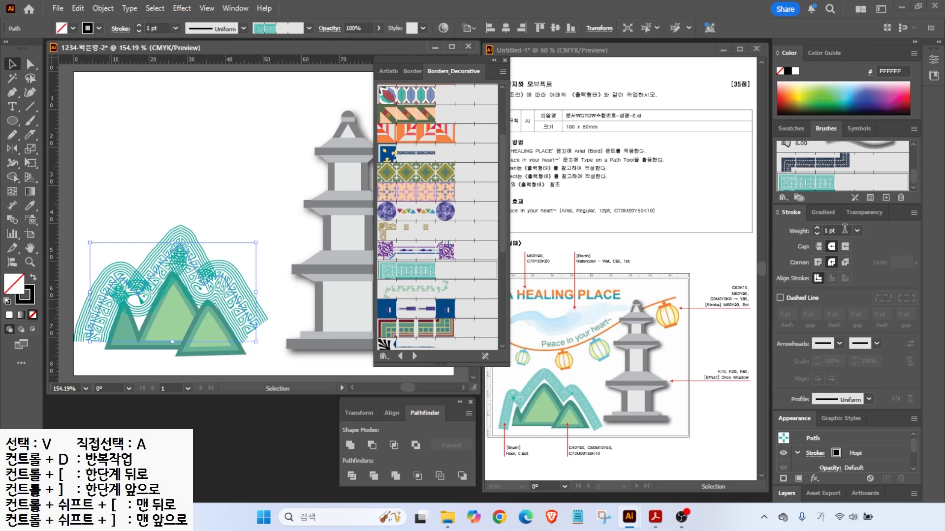
{"action": "left_click", "coordinate": [857, 230]}
{"action": "left_click", "coordinate": [871, 239]}
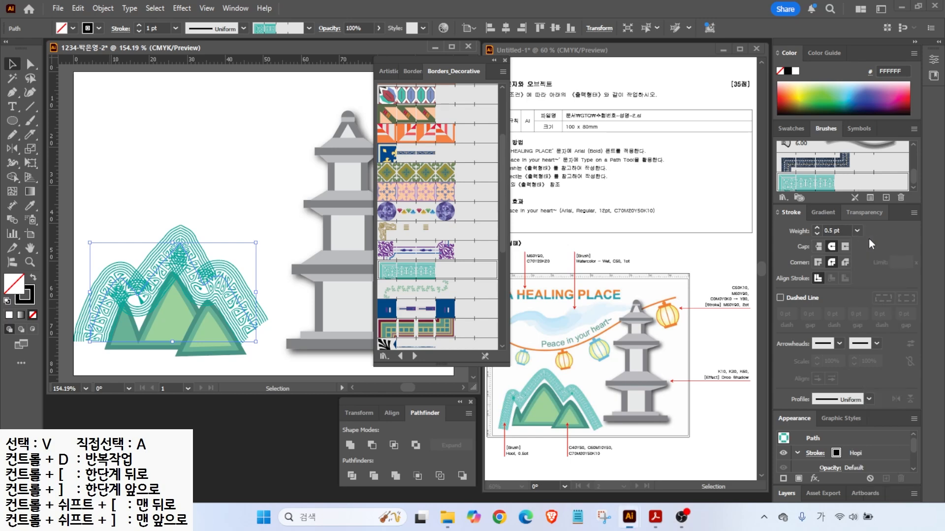
{"action": "left_click", "coordinate": [505, 61]}
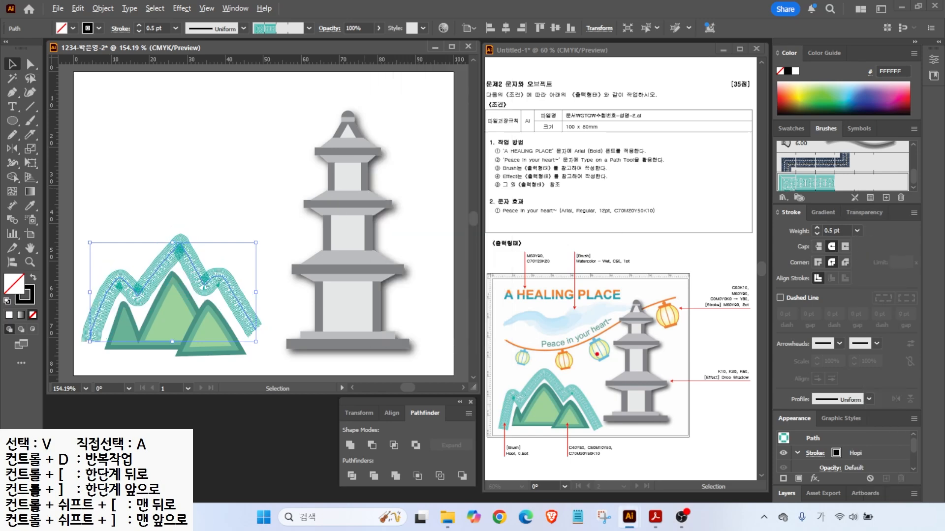
- Shift the ridge stroke and mountains down together and clear the selection
{"action": "left_click_drag", "start_coordinate": [208, 278], "coordinate": [209, 283]}
{"action": "left_click_drag", "start_coordinate": [111, 254], "coordinate": [236, 353]}
{"action": "left_click_drag", "start_coordinate": [218, 333], "coordinate": [227, 347]}
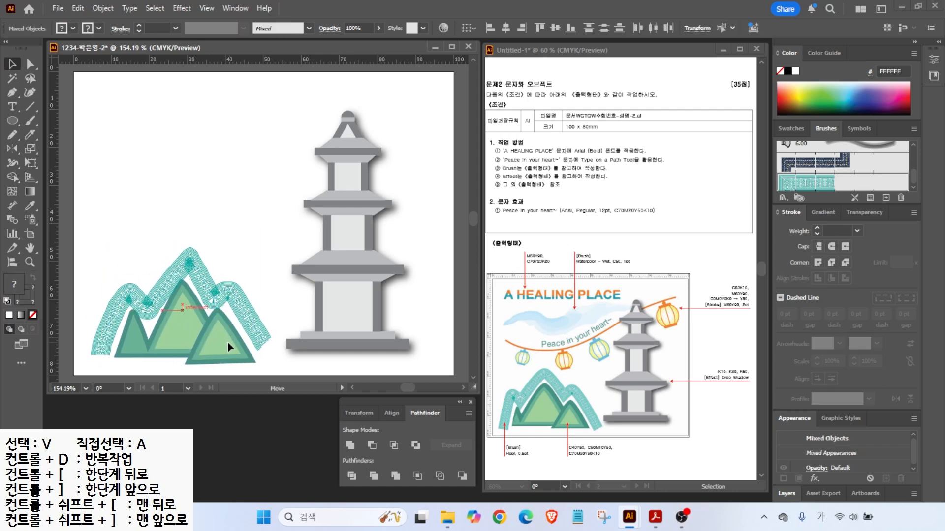
{"action": "left_click", "coordinate": [231, 247]}
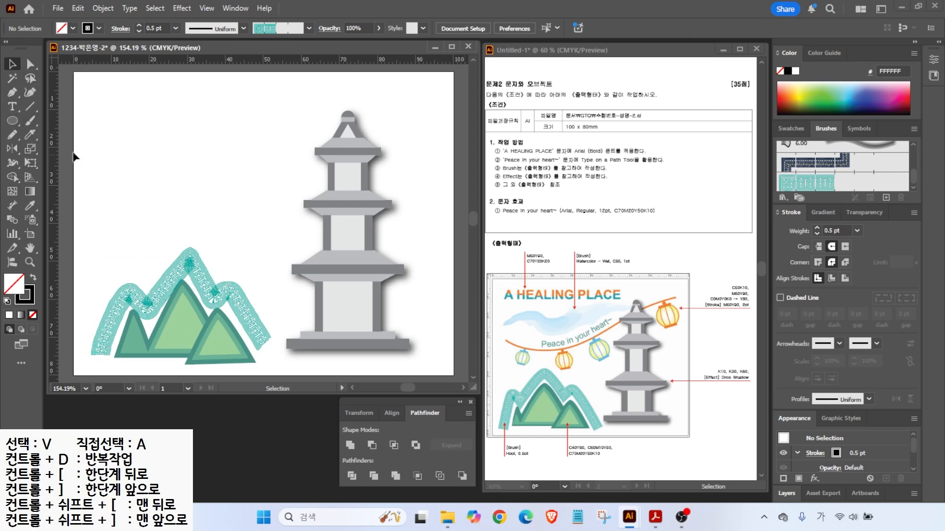
{"action": "left_click", "coordinate": [12, 134]}
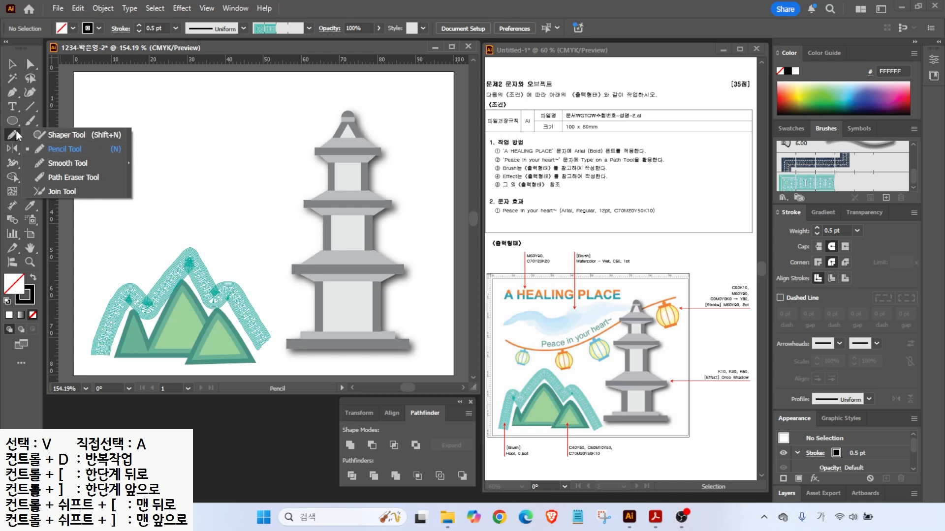
- Pencil a curving line toward the pagoda roof, then move and slightly rotate it
{"action": "left_click", "coordinate": [63, 149]}
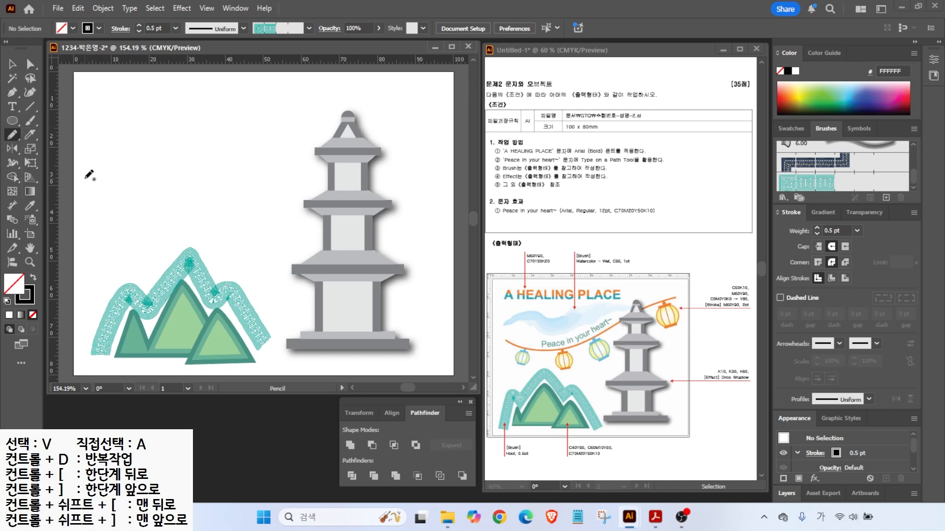
{"action": "mouse_move", "coordinate": [94, 181]}
{"action": "left_mouse_down"}
{"action": "mouse_move", "coordinate": [154, 195]}
{"action": "mouse_move", "coordinate": [216, 186]}
{"action": "mouse_move", "coordinate": [333, 163]}
{"action": "mouse_move", "coordinate": [435, 123]}
{"action": "left_mouse_up"}
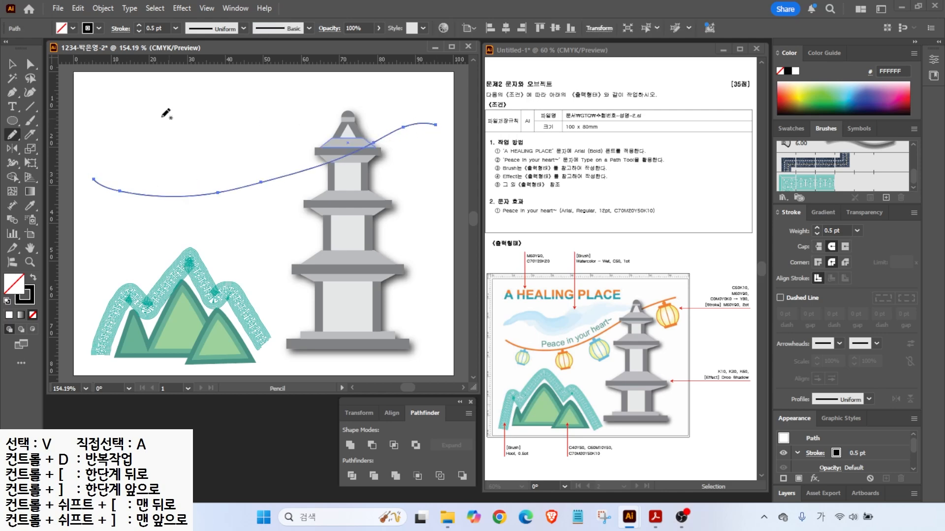
{"action": "key", "text": "v"}
{"action": "left_click_drag", "start_coordinate": [209, 197], "coordinate": [199, 181]}
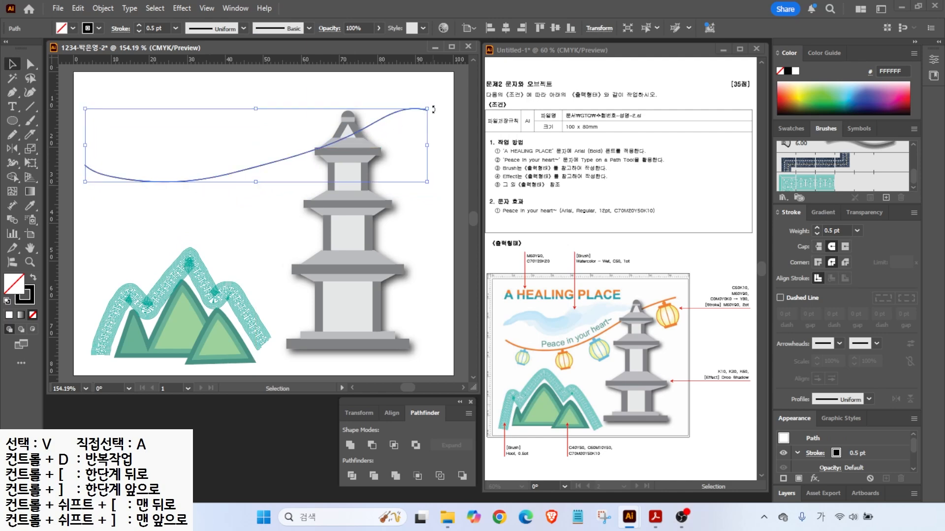
{"action": "left_click_drag", "start_coordinate": [433, 109], "coordinate": [428, 90]}
{"action": "key", "text": "alt"}
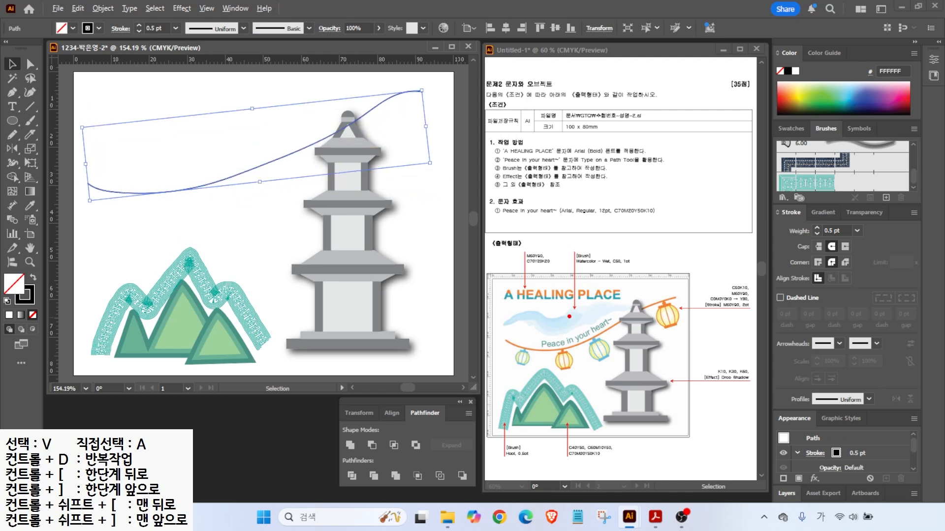
{"action": "mouse_move", "coordinate": [735, 316]}
{"action": "left_mouse_down"}
{"action": "mouse_move", "coordinate": [757, 338]}
{"action": "mouse_move", "coordinate": [693, 302]}
{"action": "mouse_move", "coordinate": [748, 281]}
{"action": "mouse_move", "coordinate": [741, 316]}
{"action": "left_mouse_up"}
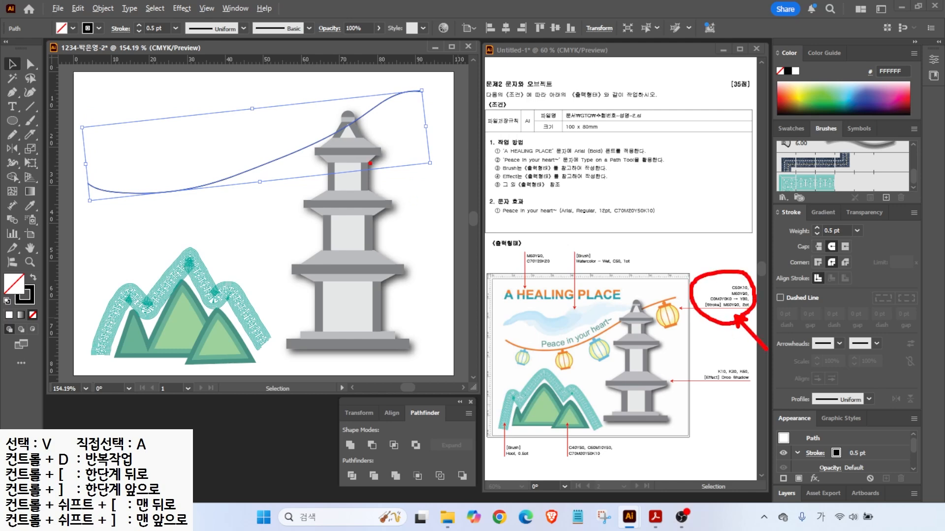
- Stroke the curve with a new orange swatch C0 M60 Y90 K0 at 2 pt
{"action": "left_click", "coordinate": [791, 128]}
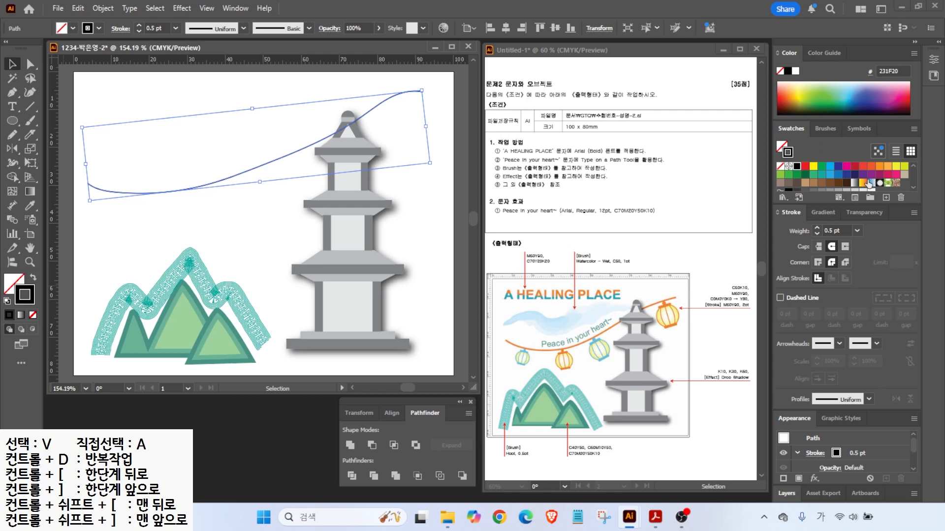
{"action": "left_click", "coordinate": [838, 185]}
{"action": "left_click", "coordinate": [886, 197]}
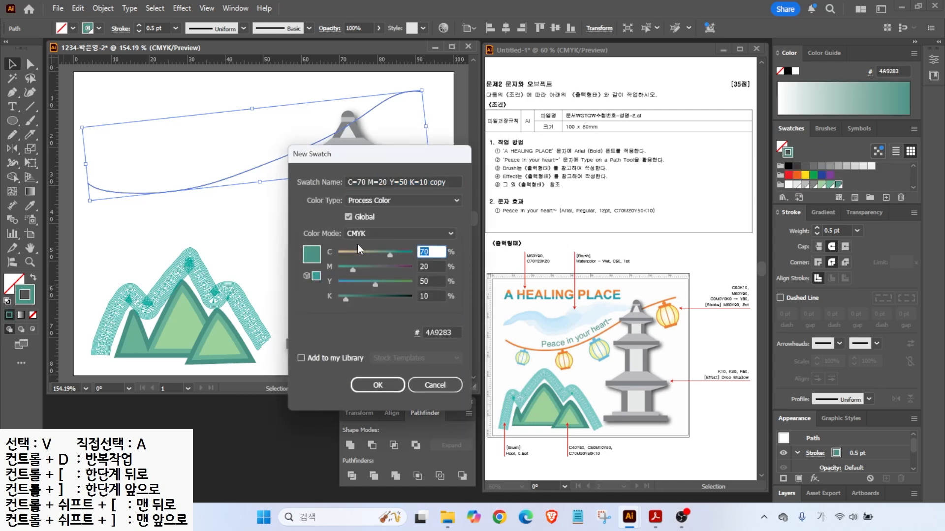
{"action": "type", "text": "0"}
{"action": "key", "text": "Tab"}
{"action": "type", "text": "60"}
{"action": "key", "text": "Tab"}
{"action": "type", "text": "90"}
{"action": "key", "text": "Tab"}
{"action": "type", "text": "0"}
{"action": "key", "text": "Tab"}
{"action": "key", "text": "Return"}
{"action": "left_click", "coordinate": [816, 227]}
- Send the orange curve to the back behind the pagoda, then deselect it
{"action": "left_click", "coordinate": [174, 123]}
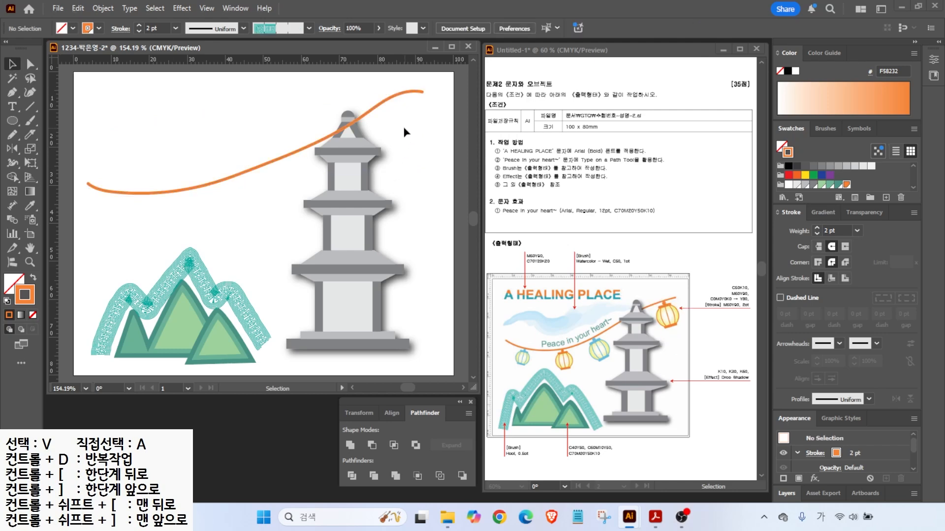
{"action": "right_click", "coordinate": [196, 191]}
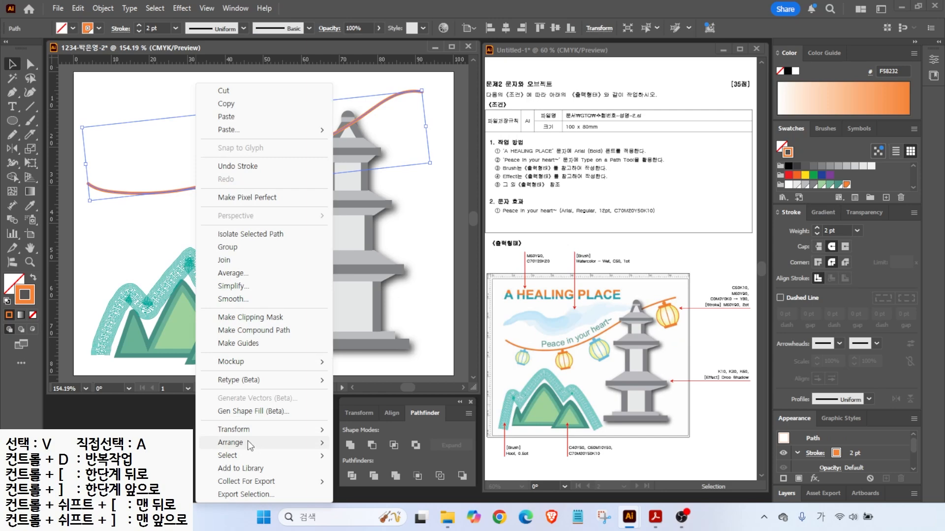
{"action": "mouse_move", "coordinate": [248, 442]}
{"action": "left_click", "coordinate": [377, 483]}
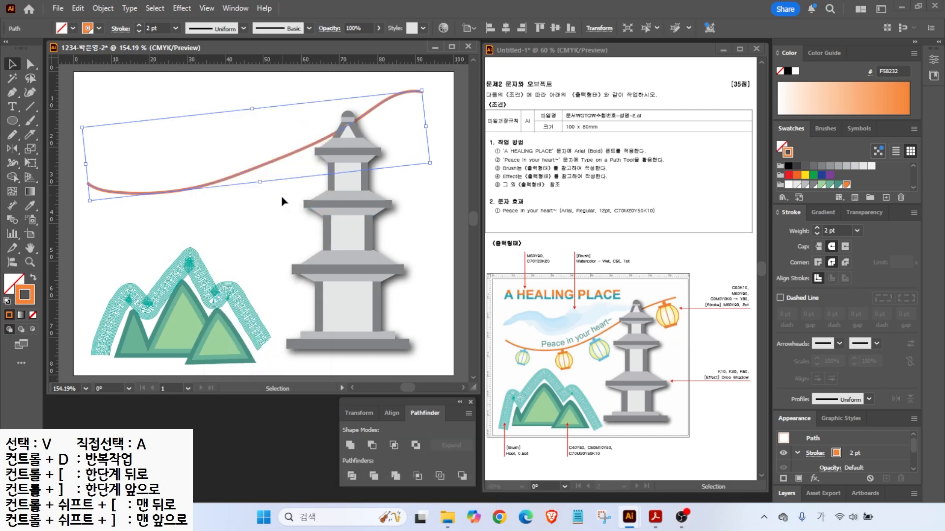
{"action": "left_click", "coordinate": [187, 203]}
{"action": "scroll", "coordinate": [115, 222], "scroll_direction": "up", "scroll_amount": 1}
{"action": "scroll", "coordinate": [116, 221], "scroll_direction": "up", "scroll_amount": 2}
- Reset the default colours and add a light blue swatch with C50 M0 Y0 K10
{"action": "key", "text": "d"}
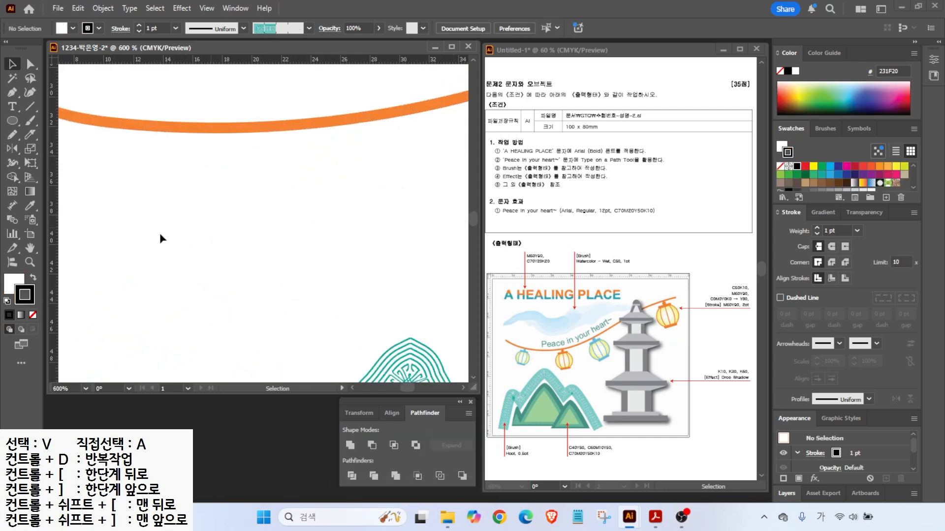
{"action": "left_click", "coordinate": [14, 281]}
{"action": "left_click", "coordinate": [845, 188]}
{"action": "left_click", "coordinate": [886, 197]}
{"action": "left_click_drag", "start_coordinate": [430, 253], "coordinate": [377, 243]}
{"action": "type", "text": "50"}
{"action": "key", "text": "Tab"}
{"action": "type", "text": "0"}
{"action": "key", "text": "Tab"}
- Add an orange swatch with C0 M60 Y90 K0 and bring up the gradient settings
{"action": "type", "text": "0"}
{"action": "key", "text": "Tab"}
{"action": "type", "text": "10"}
{"action": "key", "text": "Return"}
{"action": "left_click", "coordinate": [885, 197]}
{"action": "left_click_drag", "start_coordinate": [431, 252], "coordinate": [335, 248]}
{"action": "type", "text": "0"}
{"action": "key", "text": "Tab"}
{"action": "type", "text": "60"}
{"action": "key", "text": "Tab"}
{"action": "type", "text": "90"}
{"action": "key", "text": "Tab"}
{"action": "type", "text": "0"}
{"action": "key", "text": "Return"}
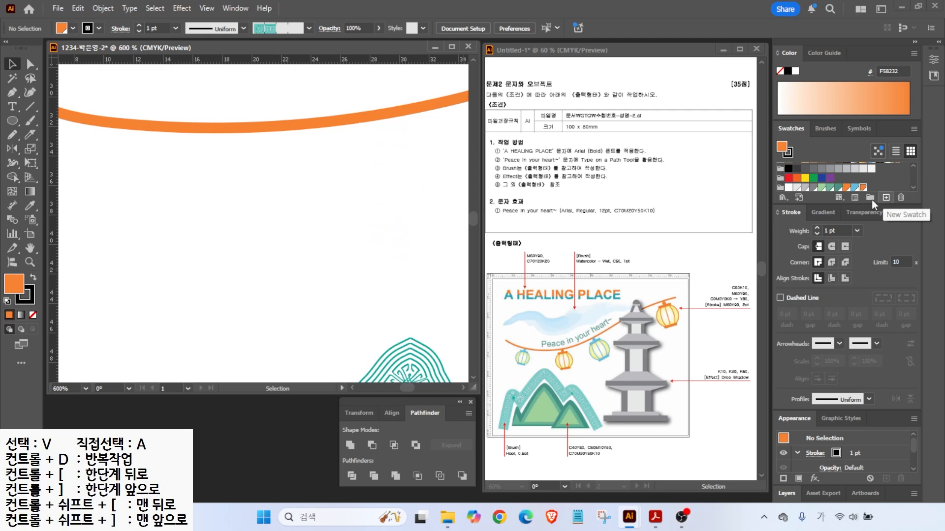
{"action": "mouse_move", "coordinate": [724, 286]}
{"action": "left_mouse_down"}
{"action": "mouse_move", "coordinate": [713, 268]}
{"action": "mouse_move", "coordinate": [762, 281]}
{"action": "left_mouse_up"}
{"action": "left_click_drag", "start_coordinate": [705, 305], "coordinate": [759, 304]}
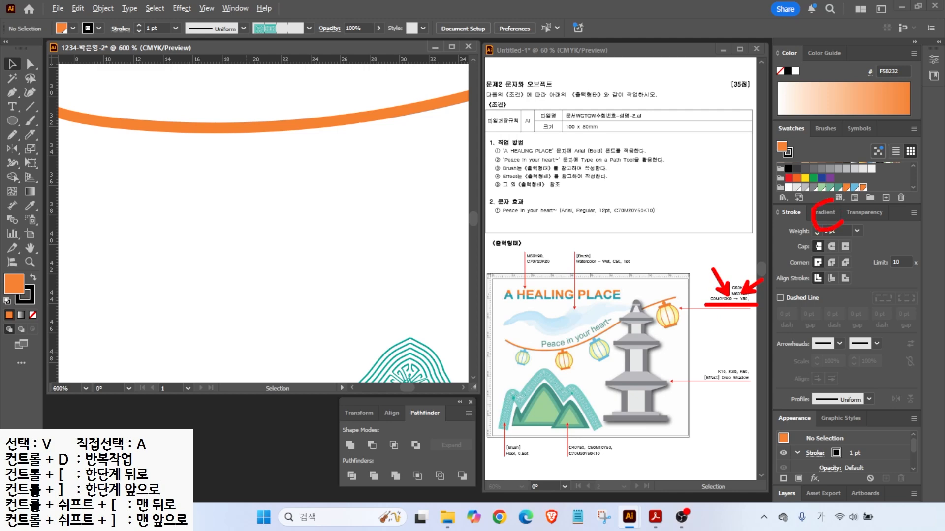
{"action": "left_click", "coordinate": [826, 212]}
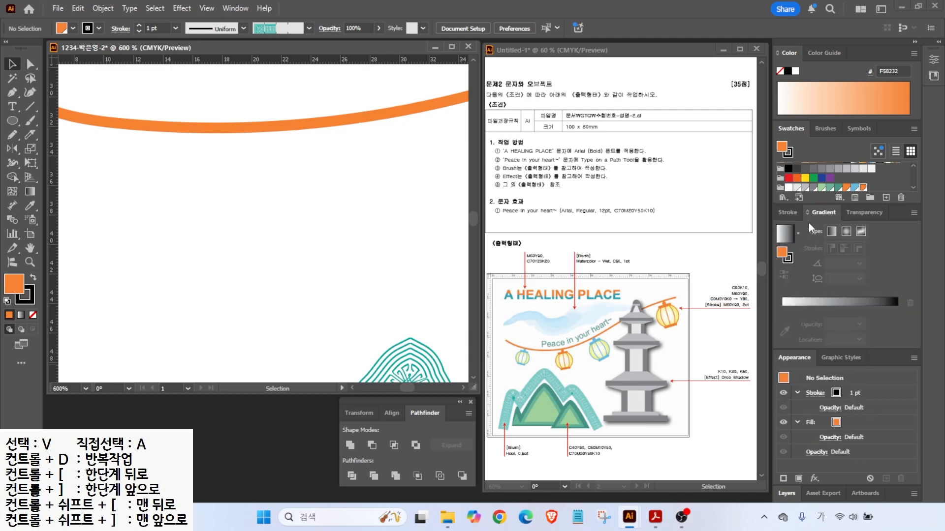
- Apply a gradient fill and set its starting stop to white
{"action": "left_click", "coordinate": [785, 234]}
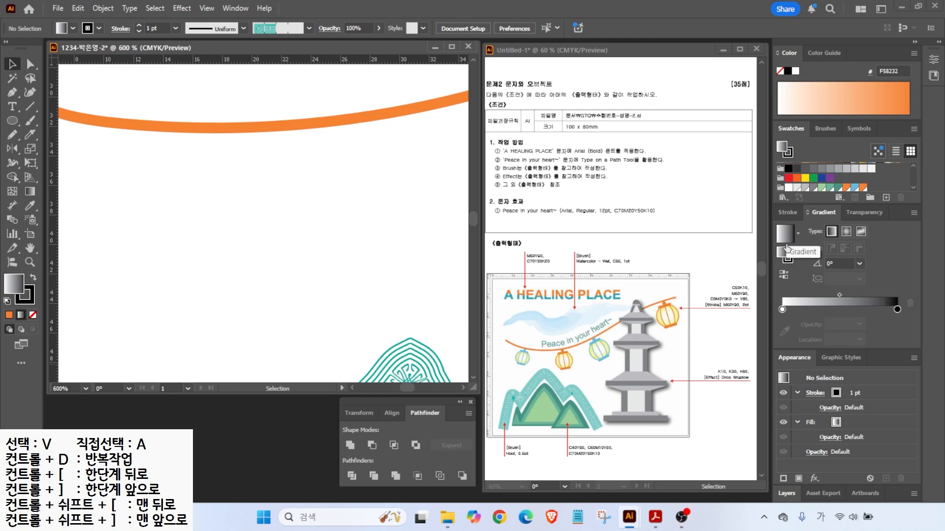
{"action": "left_click_drag", "start_coordinate": [895, 301], "coordinate": [916, 319]}
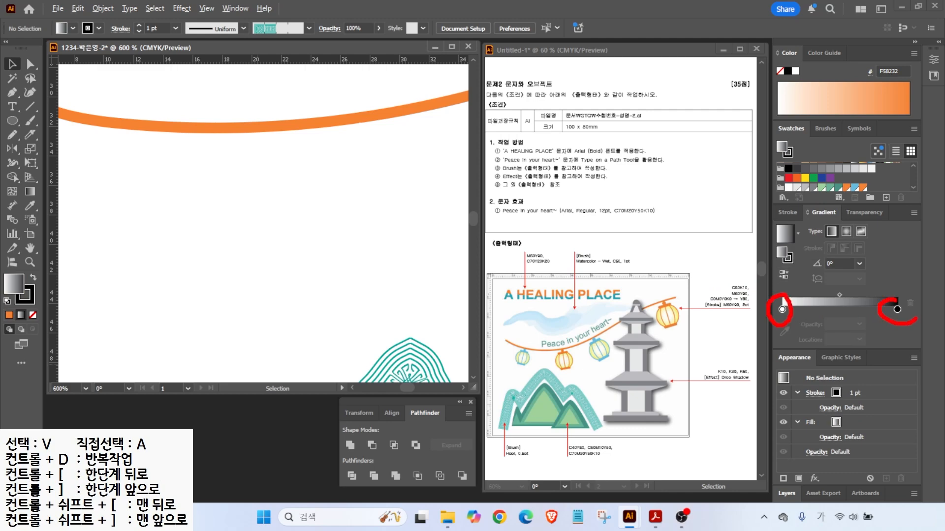
{"action": "key", "text": "Escape"}
{"action": "left_click", "coordinate": [781, 309]}
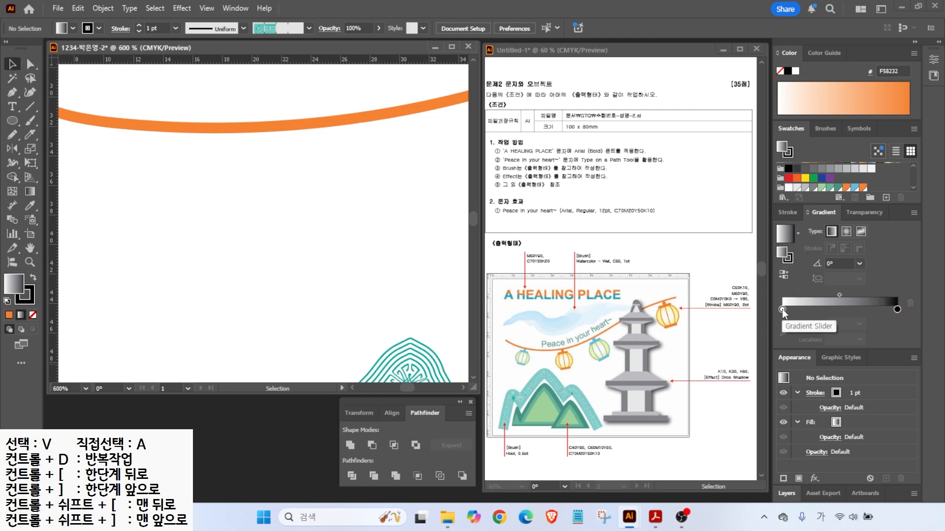
{"action": "double_click", "coordinate": [781, 309]}
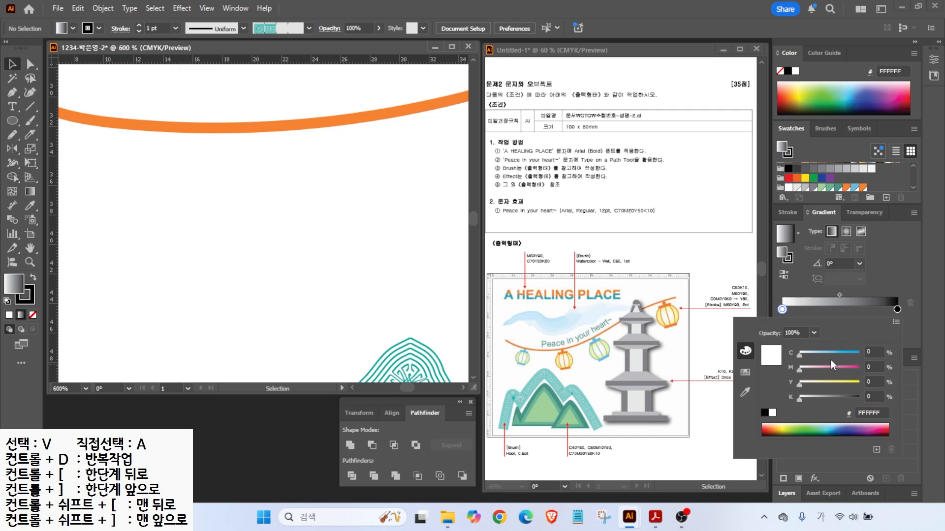
{"action": "left_click", "coordinate": [873, 352]}
{"action": "type", "text": "0"}
{"action": "key", "text": "Tab"}
{"action": "type", "text": "0"}
{"action": "key", "text": "Return"}
- Set the gradient's end stop to yellow Y80
{"action": "double_click", "coordinate": [897, 309]}
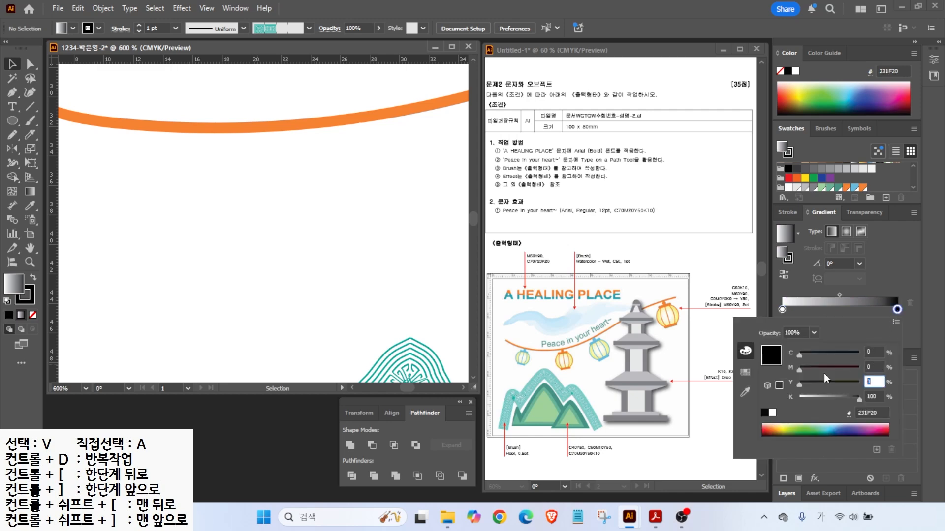
{"action": "type", "text": "80"}
{"action": "key", "text": "Tab"}
{"action": "type", "text": "0"}
{"action": "key", "text": "Return"}
- Draw a circle with the radial gradient fill and a light blue outline
{"action": "key", "text": "l"}
{"action": "left_click_drag", "start_coordinate": [143, 149], "coordinate": [294, 300]}
{"action": "mouse_move", "coordinate": [526, 358]}
{"action": "left_mouse_down"}
{"action": "mouse_move", "coordinate": [558, 353]}
{"action": "mouse_move", "coordinate": [534, 368]}
{"action": "mouse_move", "coordinate": [505, 356]}
{"action": "left_mouse_up"}
{"action": "key", "text": "Escape"}
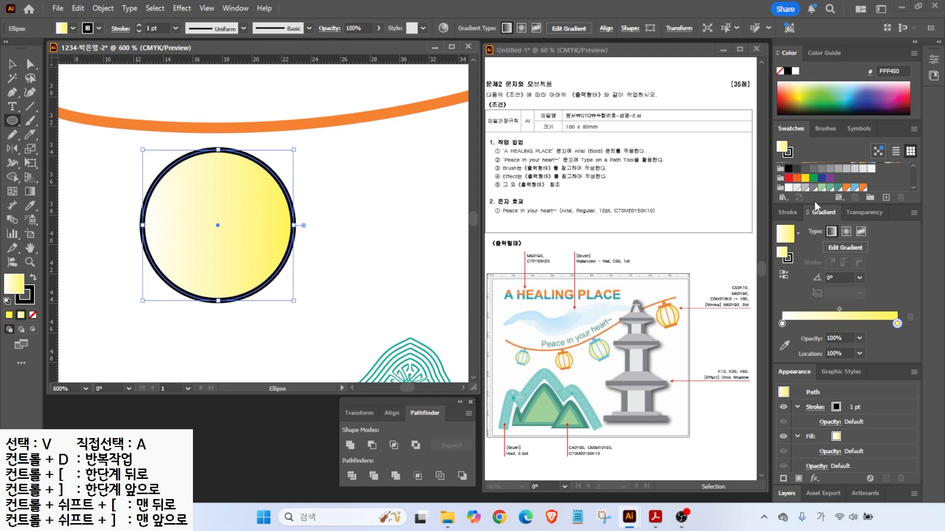
{"action": "left_click", "coordinate": [846, 231]}
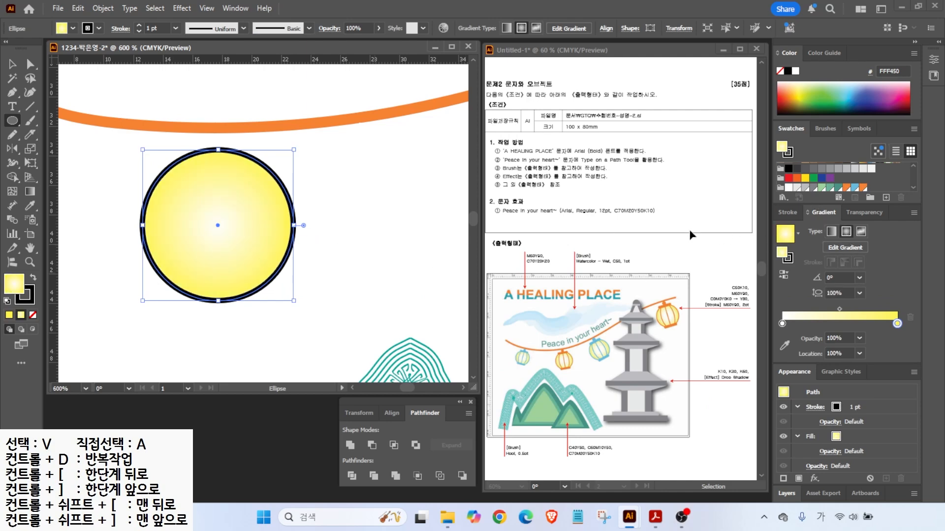
{"action": "left_click", "coordinate": [32, 299]}
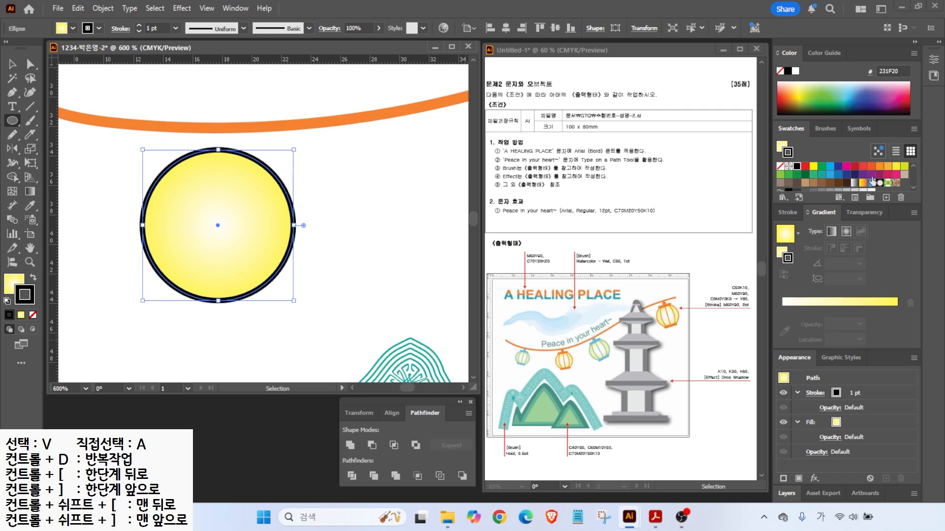
{"action": "scroll", "coordinate": [871, 181], "scroll_direction": "down", "scroll_amount": 3}
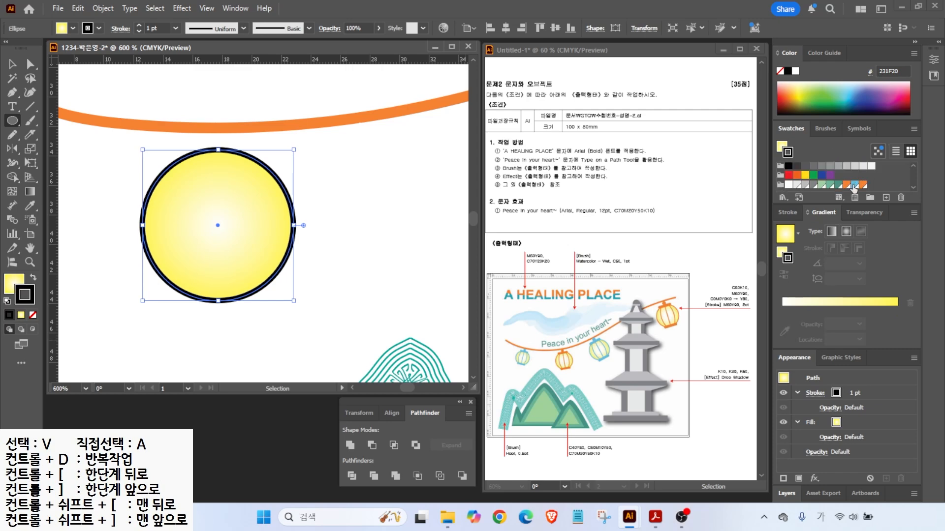
{"action": "left_click", "coordinate": [853, 185]}
- Add a centred, unfilled narrow ellipse and a vertical centre line inside the circle
{"action": "mouse_move", "coordinate": [183, 153]}
{"action": "left_mouse_down"}
{"action": "mouse_move", "coordinate": [276, 305]}
{"action": "mouse_move", "coordinate": [266, 300]}
{"action": "left_mouse_up"}
{"action": "key", "text": "v"}
{"action": "left_click_drag", "start_coordinate": [192, 185], "coordinate": [184, 184]}
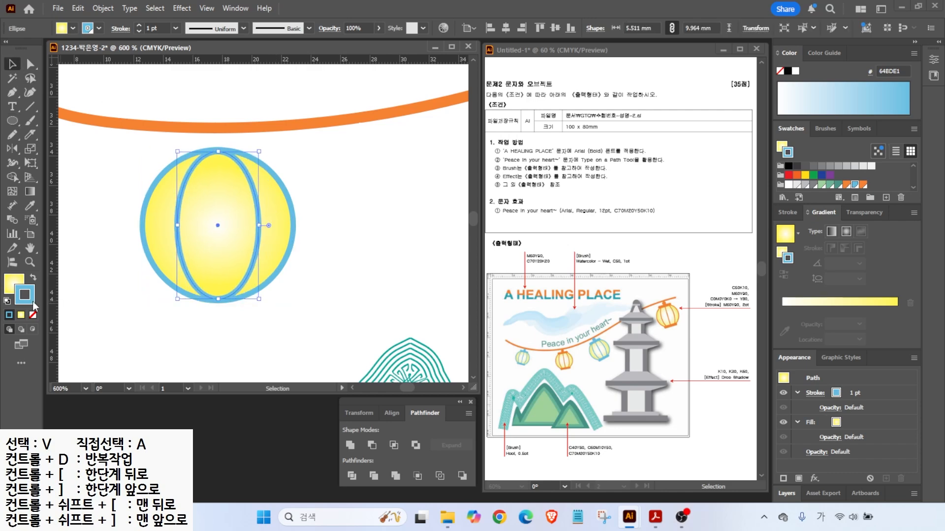
{"action": "left_click", "coordinate": [33, 315]}
{"action": "left_click", "coordinate": [95, 207]}
{"action": "key", "text": "backslash"}
{"action": "left_click_drag", "start_coordinate": [218, 151], "coordinate": [218, 299]}
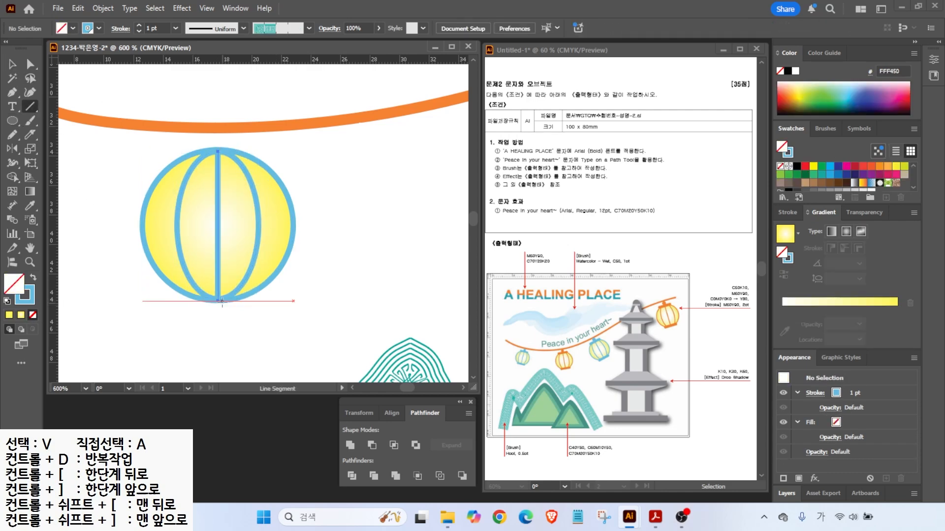
- Add rounded-rectangle caps at the lantern's top and bottom and a small knob on top
{"action": "left_click_drag", "start_coordinate": [12, 121], "coordinate": [59, 136]}
{"action": "mouse_move", "coordinate": [188, 295]}
{"action": "left_mouse_down"}
{"action": "mouse_move", "coordinate": [247, 312]}
{"action": "mouse_move", "coordinate": [224, 300]}
{"action": "left_mouse_up"}
{"action": "key", "text": "shift+x"}
{"action": "key", "text": "v"}
{"action": "left_click", "coordinate": [266, 317]}
{"action": "left_click_drag", "start_coordinate": [225, 300], "coordinate": [253, 109]}
{"action": "key", "text": "Delete"}
{"action": "left_click_drag", "start_coordinate": [12, 121], "coordinate": [59, 149]}
{"action": "left_click_drag", "start_coordinate": [205, 128], "coordinate": [230, 146]}
- Select all lantern parts and shrink the lantern to hang on the rope
{"action": "key", "text": "v"}
{"action": "left_click_drag", "start_coordinate": [127, 336], "coordinate": [305, 141]}
{"action": "scroll", "coordinate": [232, 236], "scroll_direction": "down", "scroll_amount": 4}
{"action": "scroll", "coordinate": [139, 252], "scroll_direction": "up", "scroll_amount": 2}
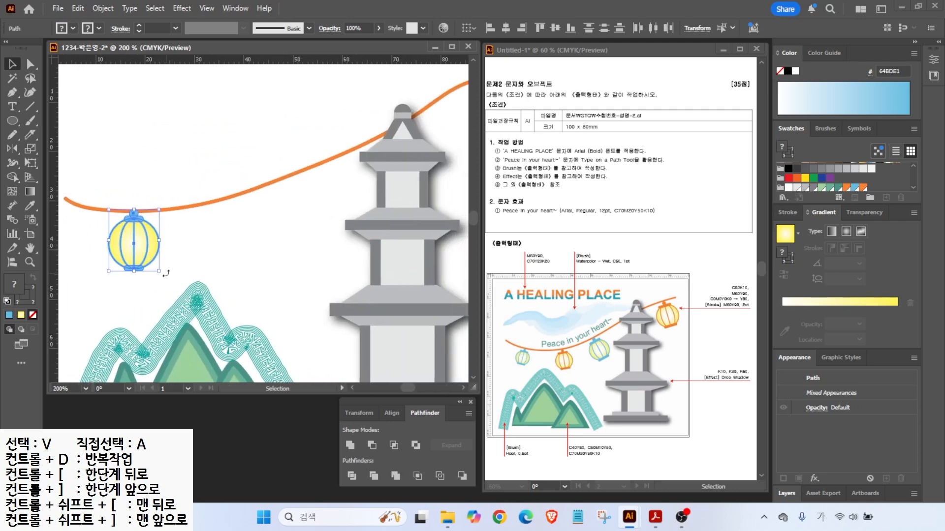
{"action": "left_click_drag", "start_coordinate": [158, 272], "coordinate": [236, 271]}
- Turn the lantern's caps, knob and outlines orange
{"action": "scroll", "coordinate": [236, 238], "scroll_direction": "up", "scroll_amount": 2}
{"action": "left_click", "coordinate": [229, 286]}
{"action": "left_click", "coordinate": [204, 285]}
{"action": "left_click", "coordinate": [182, 191], "text": "shift"}
{"action": "left_click", "coordinate": [184, 175], "text": "shift"}
{"action": "left_click", "coordinate": [863, 188]}
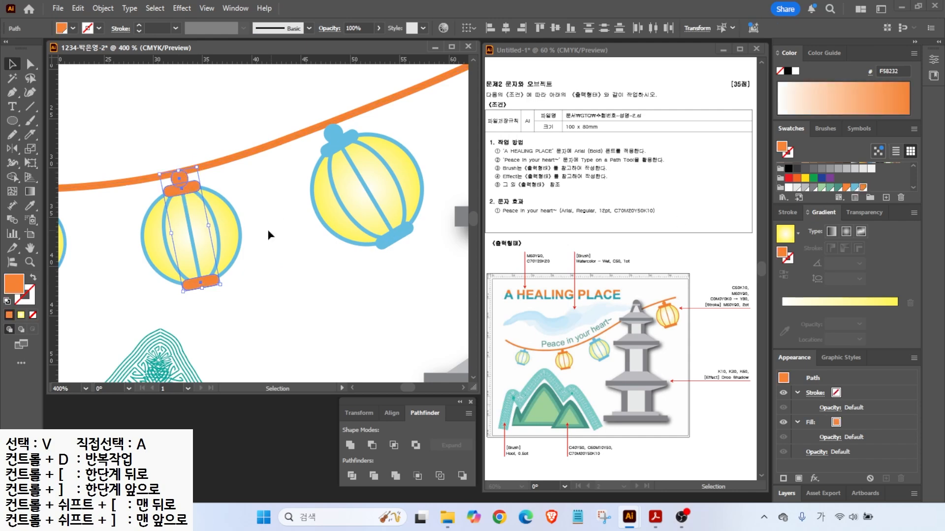
{"action": "left_click", "coordinate": [230, 224]}
{"action": "left_click", "coordinate": [217, 224], "text": "shift"}
{"action": "left_click", "coordinate": [191, 233], "text": "shift"}
{"action": "key", "text": "x"}
{"action": "left_click", "coordinate": [863, 188]}
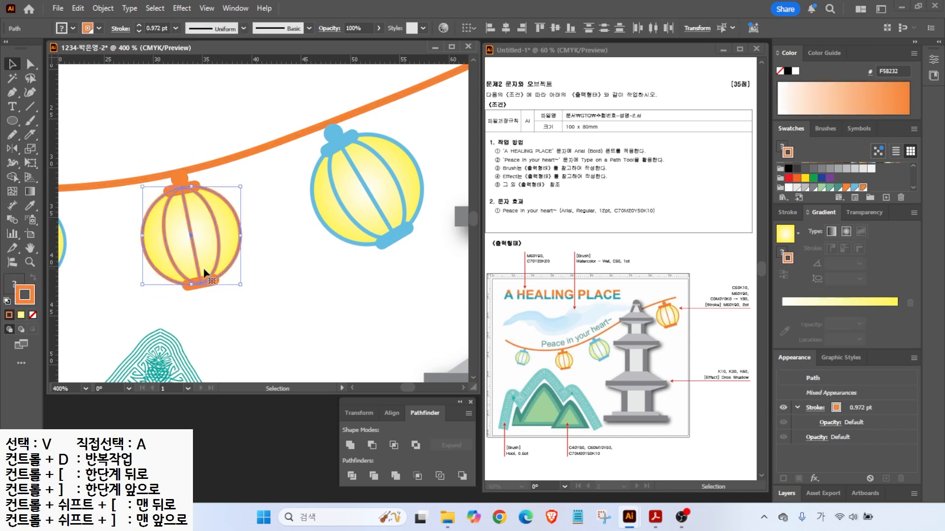
- Copy the lantern to the rope's right end, tilt it, and fit the artboard in view
{"action": "scroll", "coordinate": [305, 266], "scroll_direction": "down", "scroll_amount": 2}
{"action": "left_click_drag", "start_coordinate": [144, 281], "coordinate": [414, 155]}
{"action": "left_click_drag", "start_coordinate": [440, 185], "coordinate": [424, 236]}
{"action": "double_click", "coordinate": [30, 248]}
- Type the headline 'A HEALING PLACE' near the artboard's top left
{"action": "left_click", "coordinate": [12, 65]}
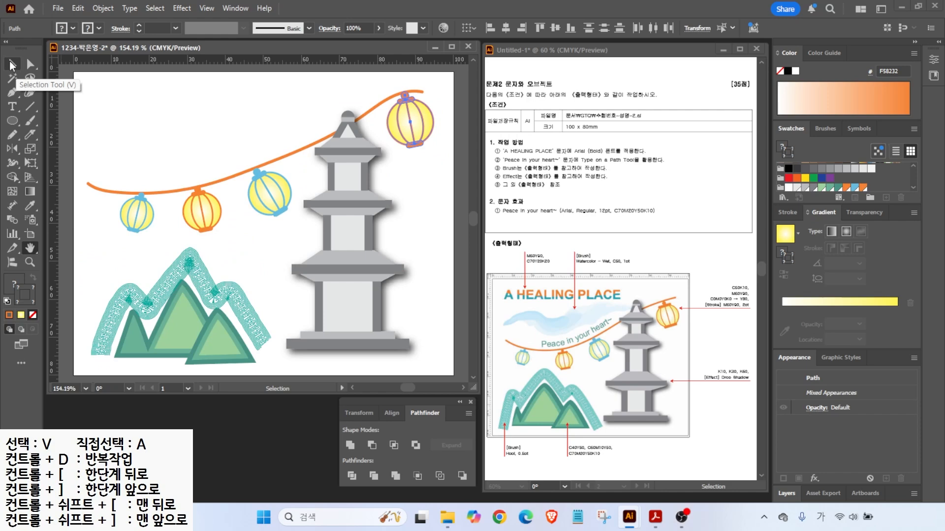
{"action": "left_click", "coordinate": [240, 214]}
{"action": "key", "text": "alt+2"}
{"action": "left_click_drag", "start_coordinate": [527, 292], "coordinate": [512, 258]}
{"action": "key", "text": "Escape"}
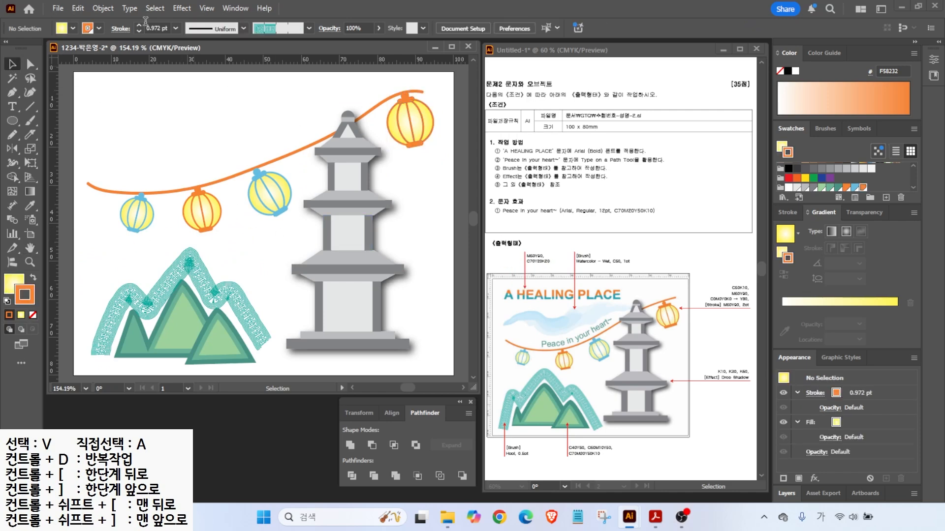
{"action": "left_click", "coordinate": [13, 107]}
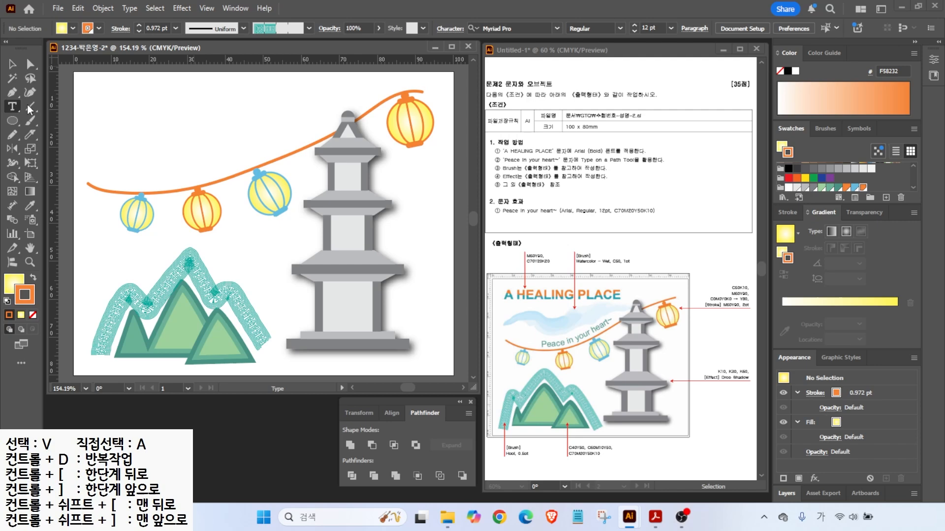
{"action": "left_click", "coordinate": [103, 117]}
{"action": "type", "text": "ㄱ"}
{"action": "key", "text": "BackSpace"}
{"action": "type", "text": "A HEALING PLACE"}
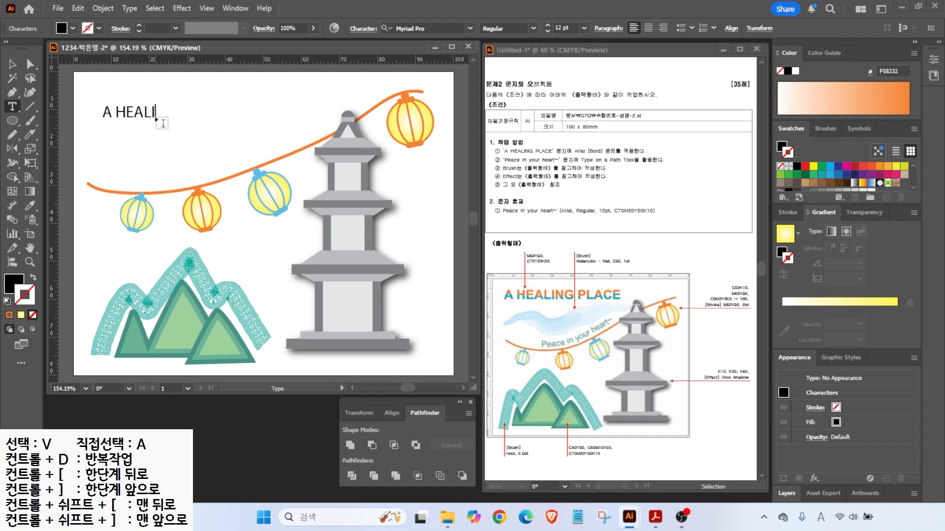
{"action": "key", "text": "Escape"}
{"action": "left_click_drag", "start_coordinate": [104, 122], "coordinate": [110, 116]}
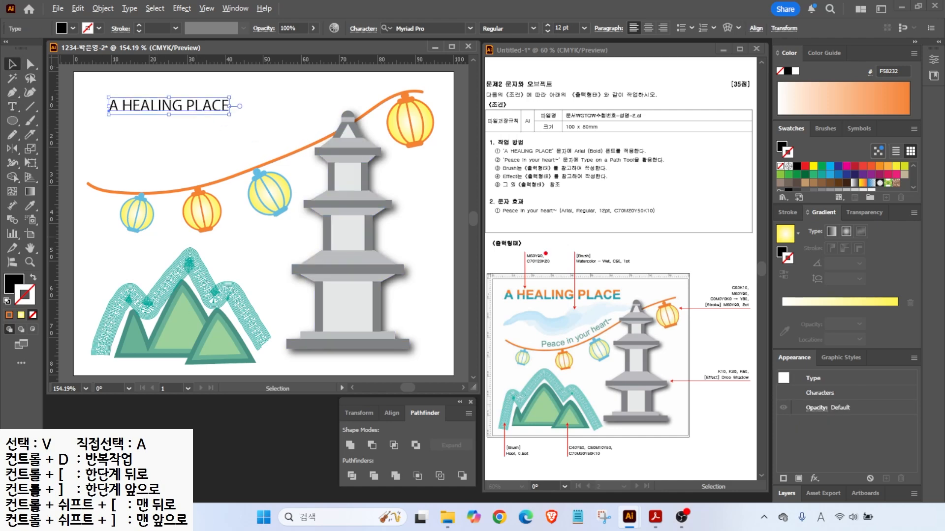
- Set the headline's font to Arial Bold
{"action": "mouse_move", "coordinate": [579, 144]}
{"action": "left_mouse_down"}
{"action": "mouse_move", "coordinate": [593, 125]}
{"action": "mouse_move", "coordinate": [618, 123]}
{"action": "left_mouse_up"}
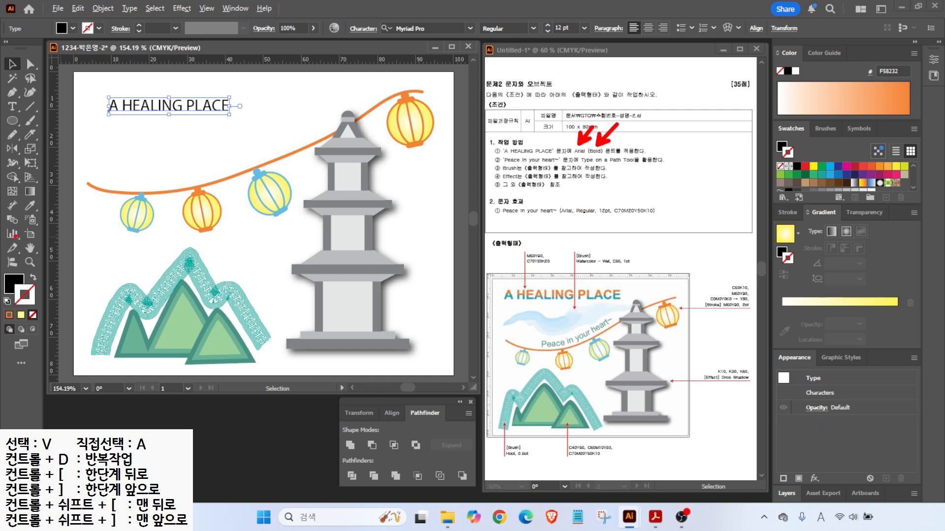
{"action": "key", "text": "Escape"}
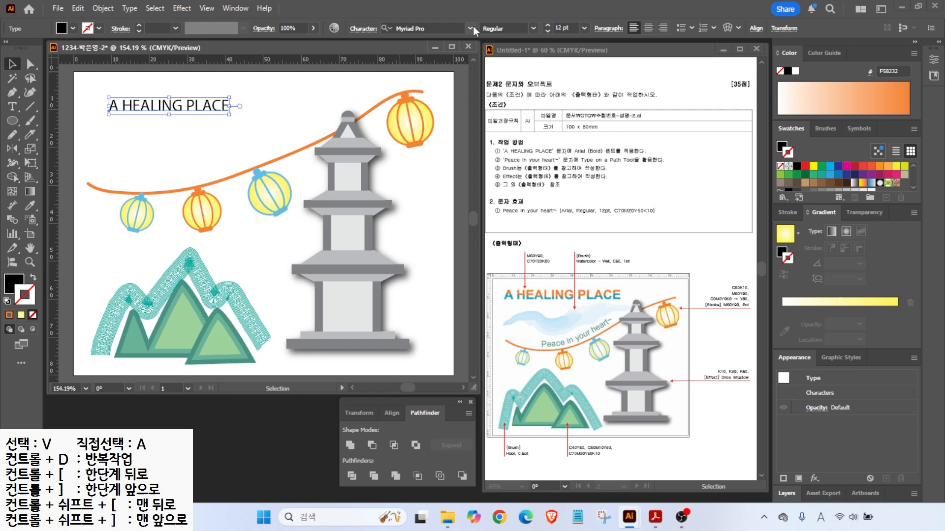
{"action": "left_click", "coordinate": [471, 27]}
{"action": "left_click", "coordinate": [440, 92]}
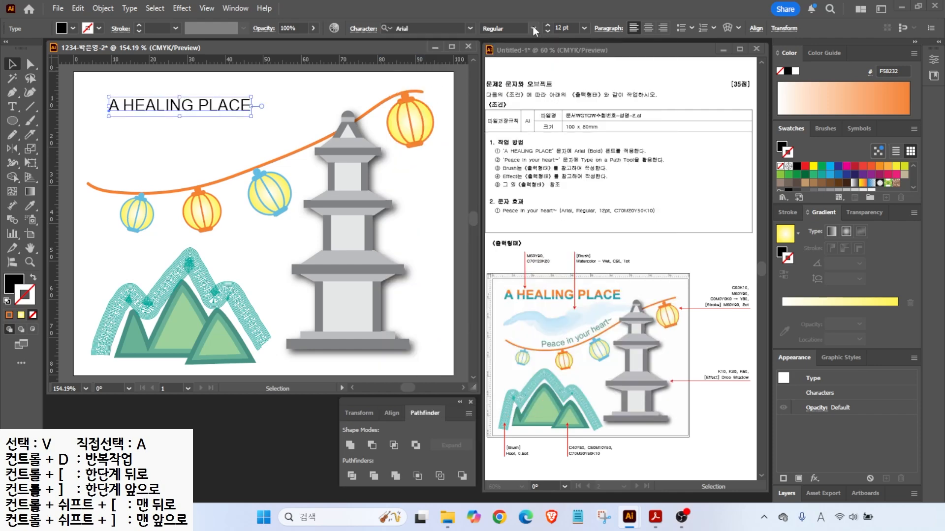
{"action": "left_click", "coordinate": [533, 28]}
{"action": "left_click", "coordinate": [503, 120]}
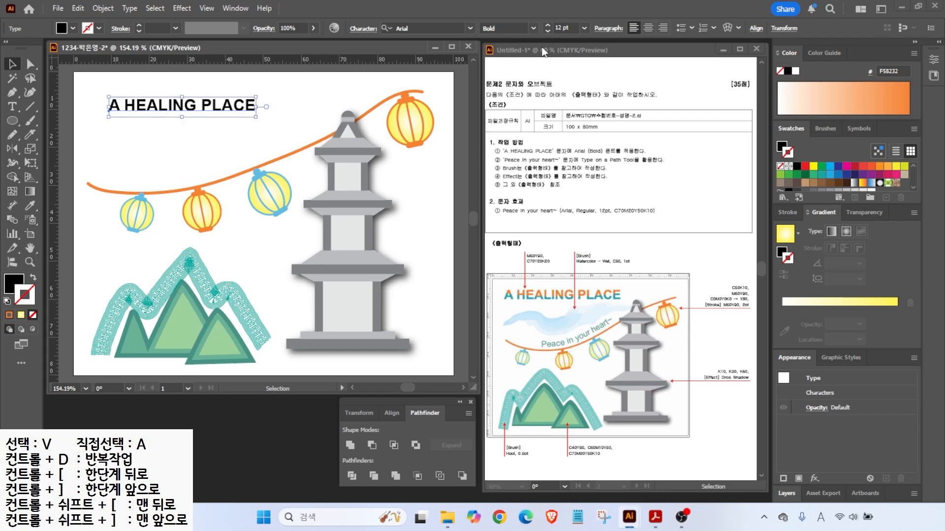
- Move the headline up to the artboard's top-left corner
{"action": "scroll", "coordinate": [548, 24], "scroll_direction": "up", "scroll_amount": 5}
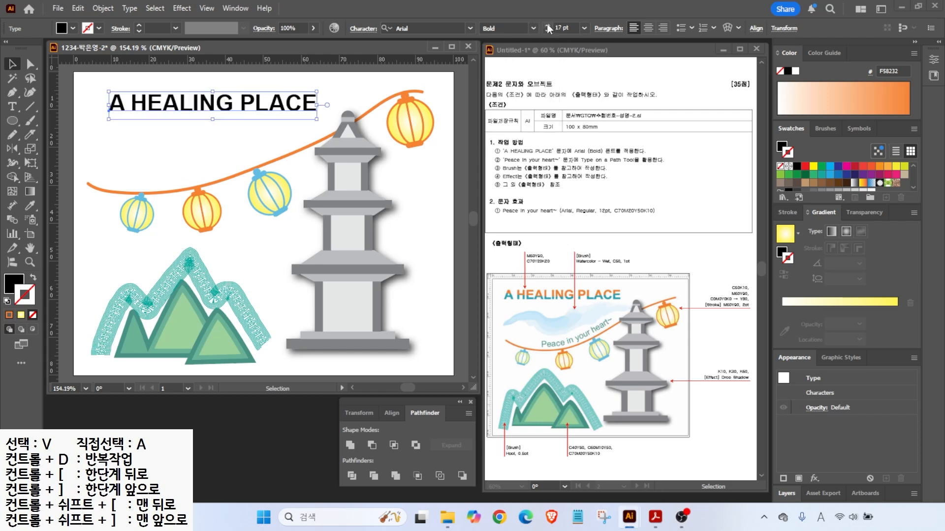
{"action": "mouse_move", "coordinate": [258, 108]}
{"action": "left_mouse_down"}
{"action": "mouse_move", "coordinate": [242, 95]}
{"action": "mouse_move", "coordinate": [245, 106]}
{"action": "left_mouse_up"}
{"action": "scroll", "coordinate": [547, 24], "scroll_direction": "up", "scroll_amount": 1}
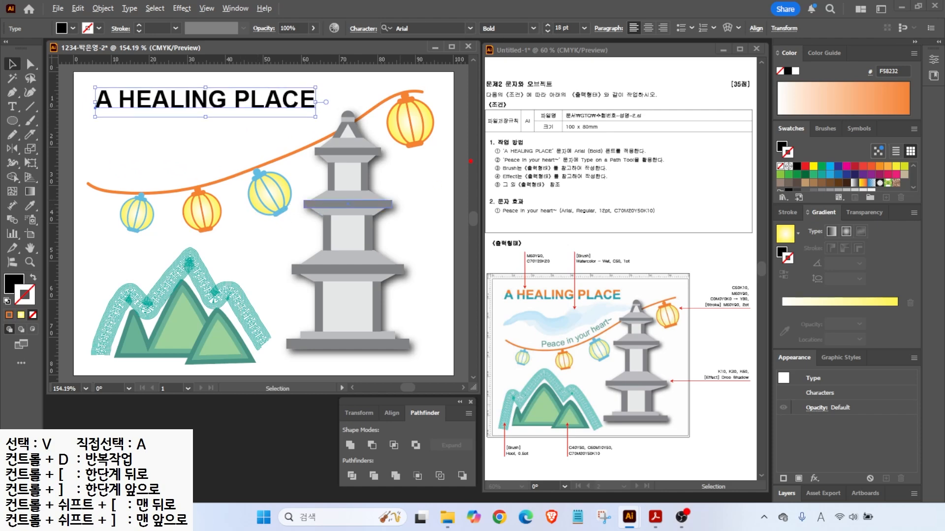
{"action": "left_click_drag", "start_coordinate": [531, 252], "coordinate": [521, 225]}
{"action": "left_click", "coordinate": [14, 284]}
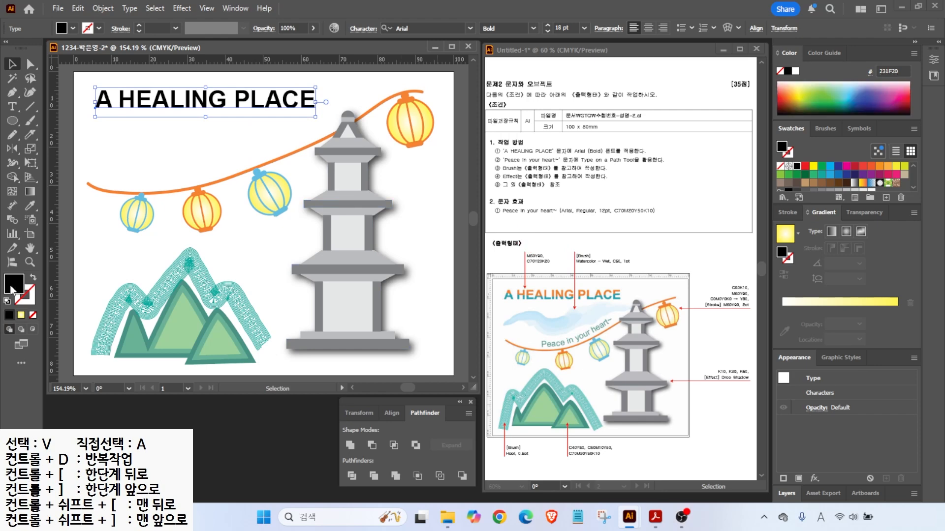
- Fill the headline orange with C0 M60 Y90 K0
{"action": "double_click", "coordinate": [13, 283]}
{"action": "left_click", "coordinate": [705, 326]}
{"action": "key", "text": "Tab"}
{"action": "type", "text": "60"}
{"action": "key", "text": "Tab"}
{"action": "type", "text": "90"}
{"action": "key", "text": "Tab"}
{"action": "type", "text": "0"}
{"action": "key", "text": "Return"}
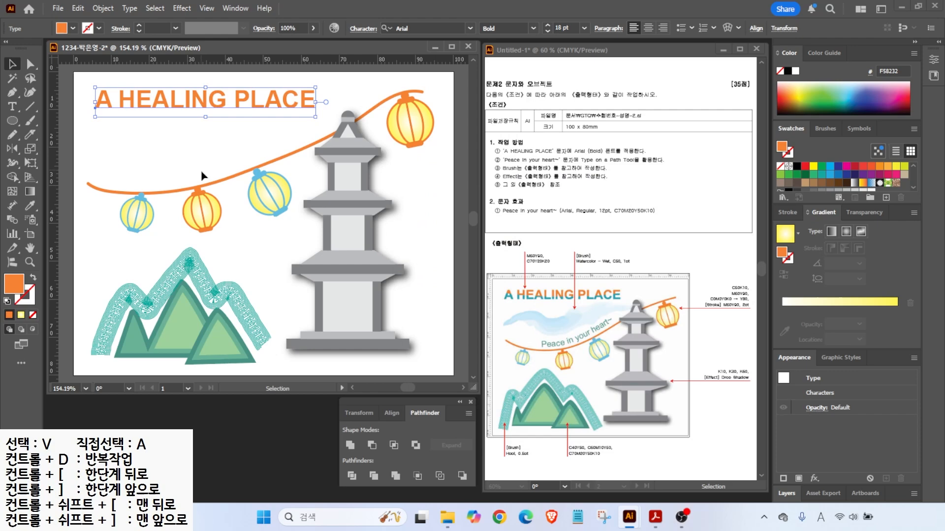
{"action": "left_click_drag", "start_coordinate": [498, 285], "coordinate": [463, 262]}
{"action": "left_click_drag", "start_coordinate": [507, 304], "coordinate": [477, 321]}
{"action": "key", "text": "Escape"}
- Expand the title into outlines and isolate the resulting group for editing
{"action": "left_click", "coordinate": [103, 8]}
{"action": "left_click", "coordinate": [119, 185]}
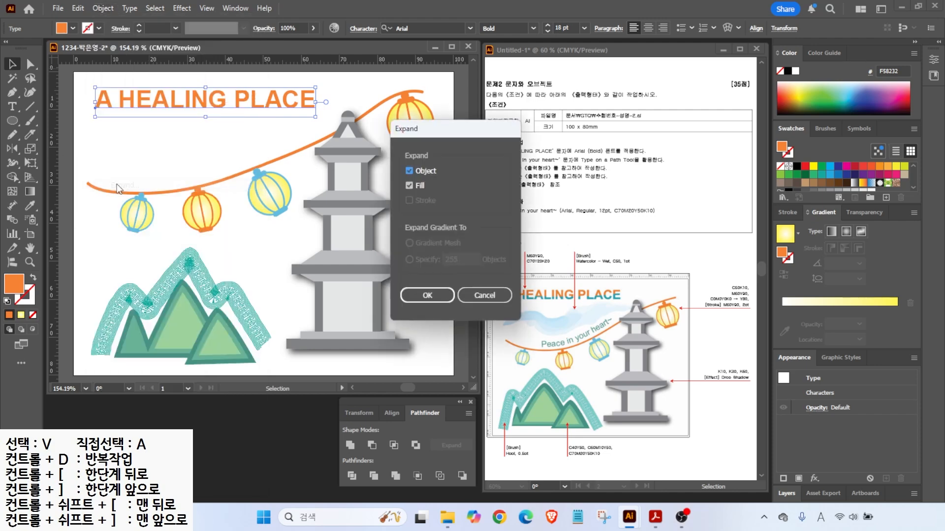
{"action": "left_click", "coordinate": [427, 295]}
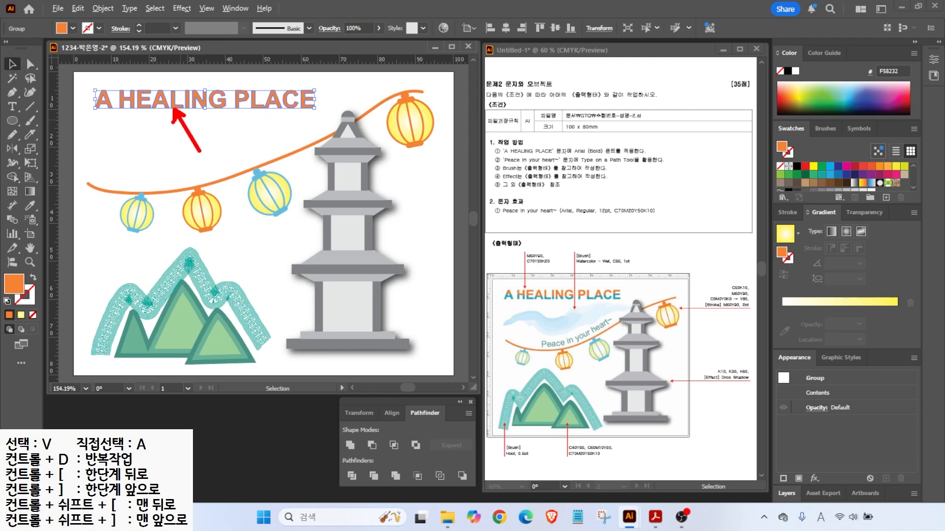
{"action": "double_click", "coordinate": [127, 101]}
{"action": "mouse_move", "coordinate": [427, 324]}
{"action": "left_mouse_down"}
{"action": "mouse_move", "coordinate": [378, 357]}
{"action": "mouse_move", "coordinate": [315, 140]}
{"action": "mouse_move", "coordinate": [406, 307]}
{"action": "left_mouse_up"}
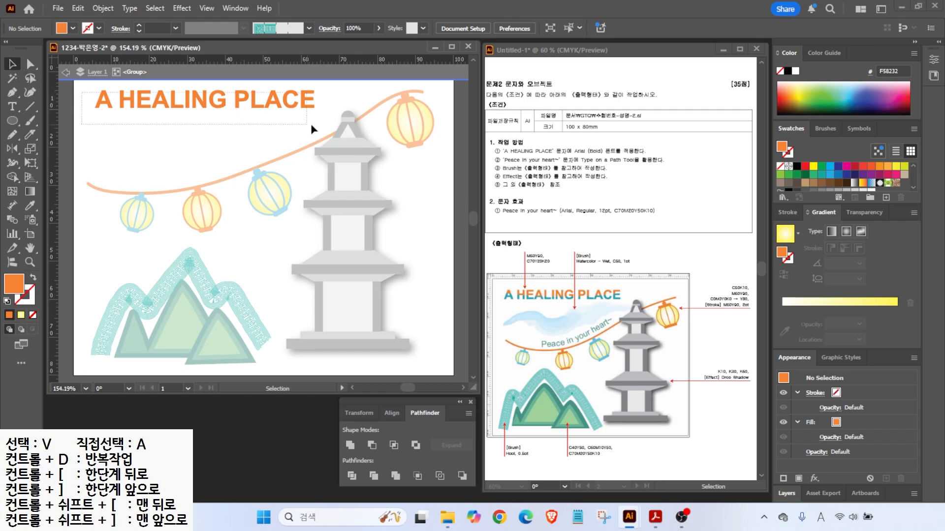
- Select the outlined title and slice its letters horizontally through the middle with the Knife tool
{"action": "left_click", "coordinate": [254, 106]}
{"action": "left_click_drag", "start_coordinate": [92, 97], "coordinate": [345, 98]}
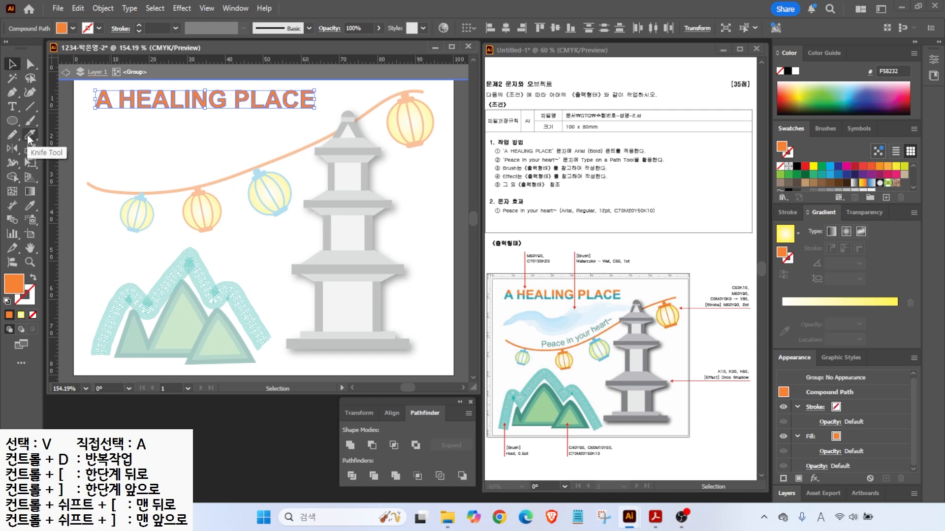
{"action": "left_click", "coordinate": [30, 134]}
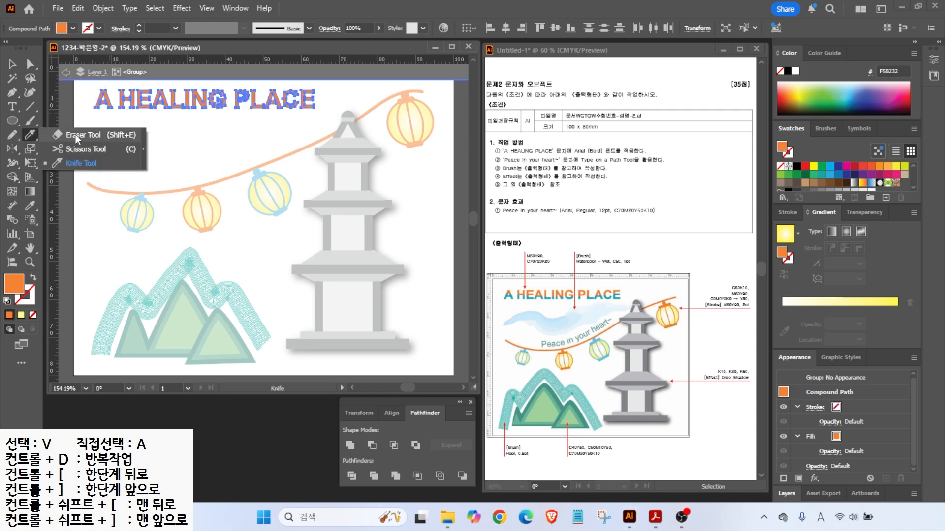
{"action": "left_click", "coordinate": [74, 163]}
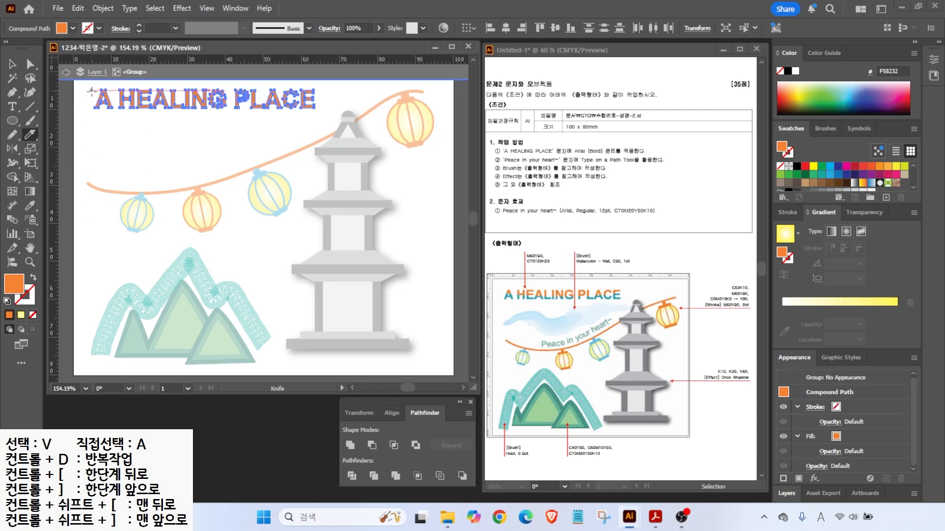
{"action": "mouse_move", "coordinate": [89, 107]}
{"action": "left_mouse_down"}
{"action": "mouse_move", "coordinate": [124, 97]}
{"action": "mouse_move", "coordinate": [347, 101]}
{"action": "mouse_move", "coordinate": [100, 98]}
{"action": "mouse_move", "coordinate": [196, 103]}
{"action": "mouse_move", "coordinate": [248, 94]}
{"action": "mouse_move", "coordinate": [369, 103]}
{"action": "left_mouse_up"}
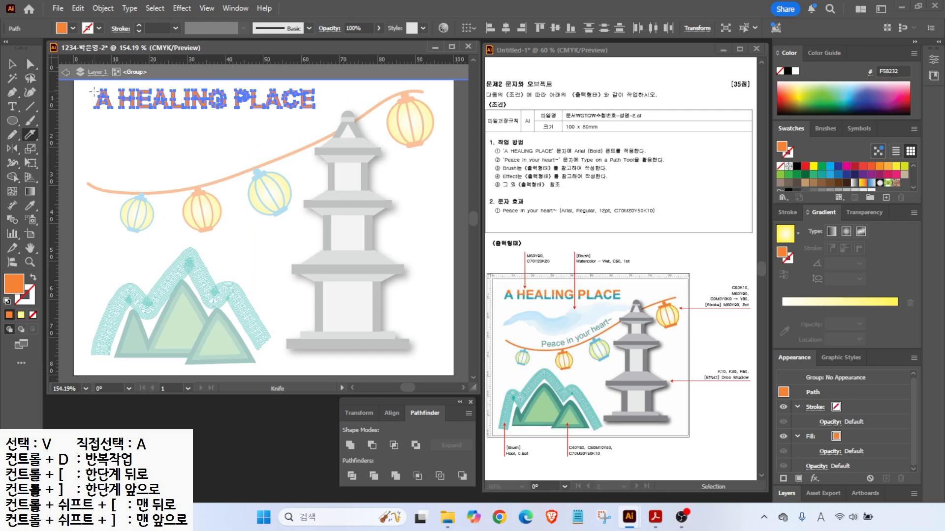
- Fill the lower half of the sliced letters with teal C70 M0 Y20 K20
{"action": "left_click", "coordinate": [13, 64]}
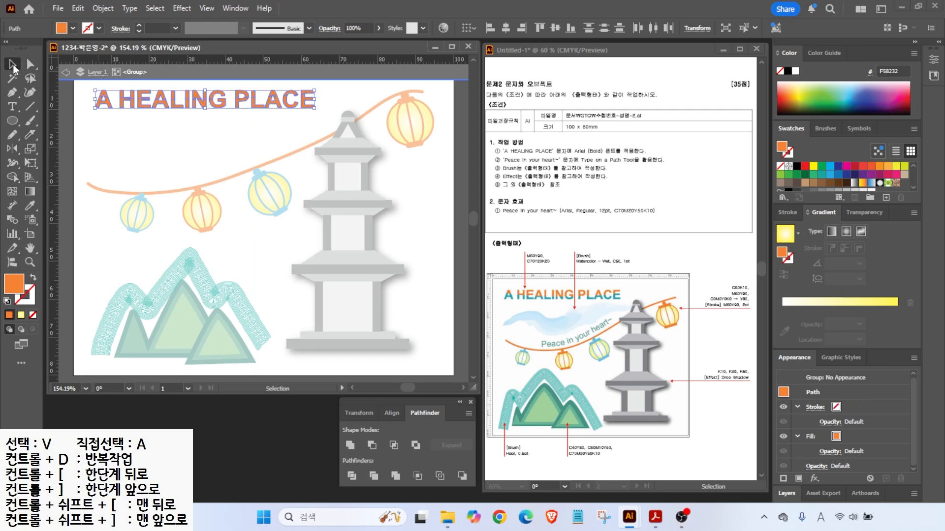
{"action": "left_click_drag", "start_coordinate": [81, 123], "coordinate": [331, 103]}
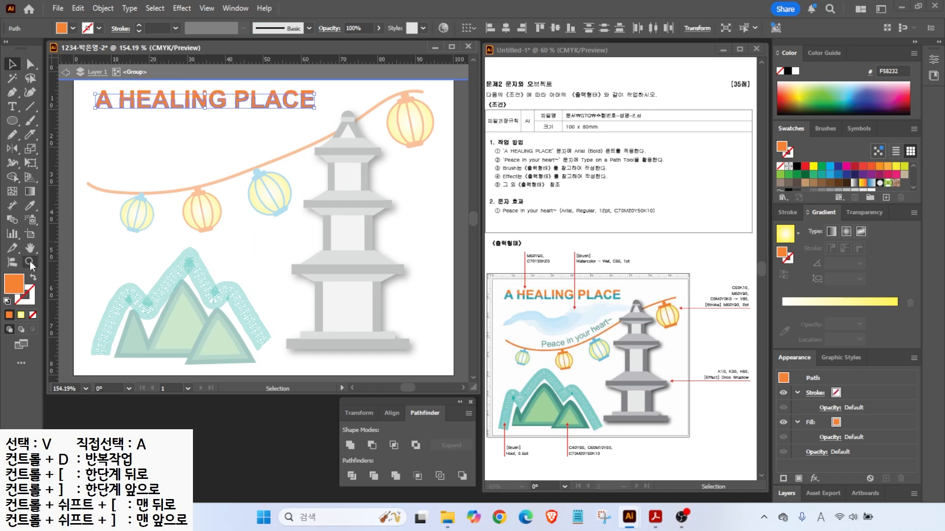
{"action": "double_click", "coordinate": [19, 288]}
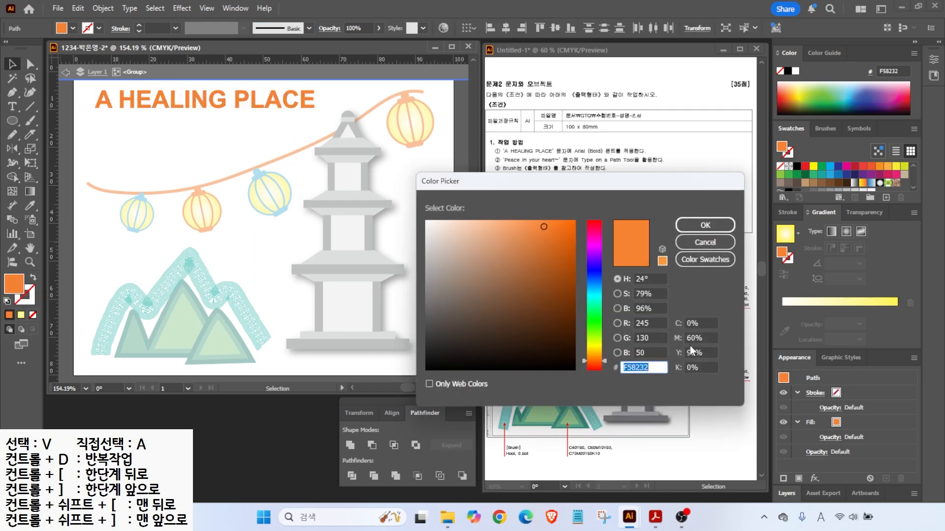
{"action": "left_click", "coordinate": [702, 323]}
{"action": "type", "text": "70"}
{"action": "key", "text": "Tab"}
{"action": "type", "text": "0"}
{"action": "key", "text": "Tab"}
{"action": "type", "text": "20"}
{"action": "key", "text": "Tab"}
{"action": "type", "text": "20"}
{"action": "key", "text": "Return"}
- Deselect the title and exit isolation mode to show the full artwork
{"action": "left_click", "coordinate": [132, 128]}
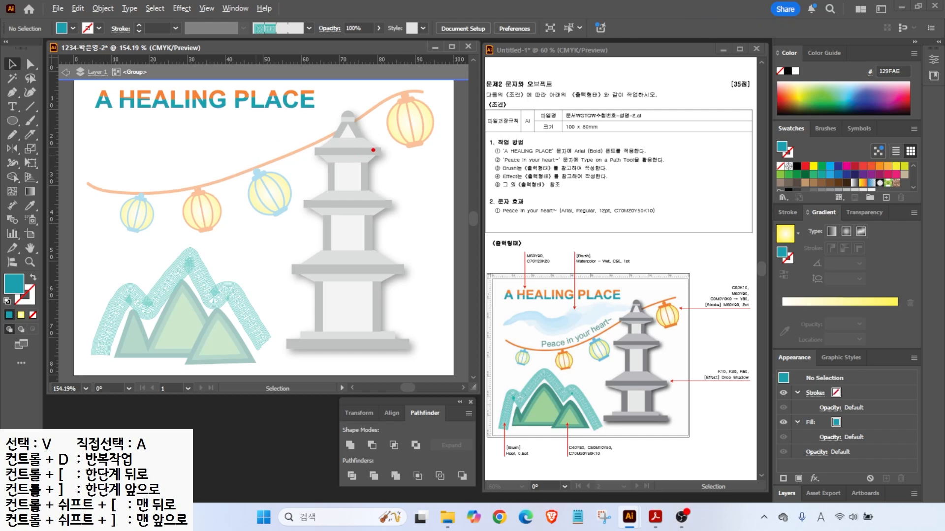
{"action": "left_click_drag", "start_coordinate": [373, 144], "coordinate": [422, 121]}
{"action": "key", "text": "Escape"}
{"action": "double_click", "coordinate": [188, 135]}
{"action": "key", "text": "ctrl"}
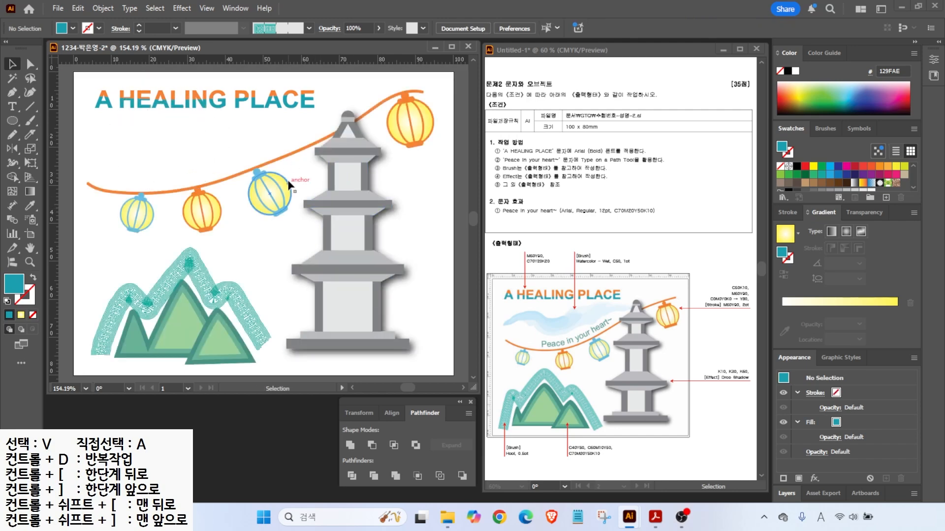
- Paint a wavy freehand brush stroke across the sky above the lantern string
{"action": "mouse_move", "coordinate": [509, 329]}
{"action": "left_mouse_down"}
{"action": "mouse_move", "coordinate": [533, 317]}
{"action": "mouse_move", "coordinate": [558, 326]}
{"action": "mouse_move", "coordinate": [597, 319]}
{"action": "mouse_move", "coordinate": [651, 299]}
{"action": "left_mouse_up"}
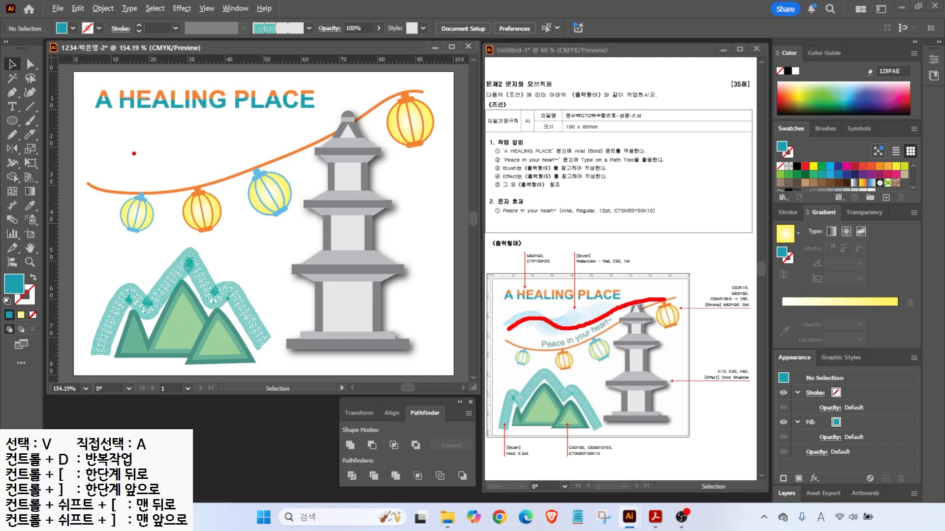
{"action": "key", "text": "Escape"}
{"action": "left_click", "coordinate": [29, 121]}
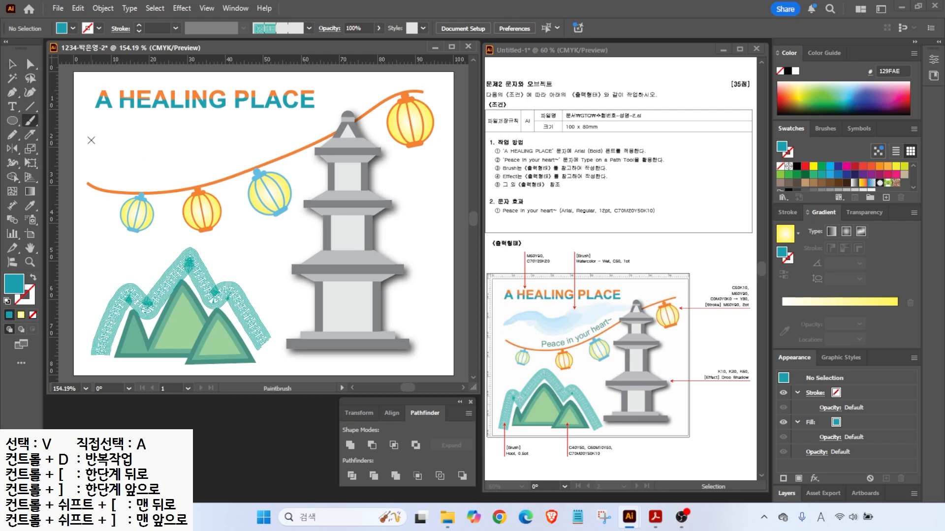
{"action": "mouse_move", "coordinate": [89, 145]}
{"action": "left_mouse_down"}
{"action": "mouse_move", "coordinate": [158, 132]}
{"action": "mouse_move", "coordinate": [218, 155]}
{"action": "mouse_move", "coordinate": [309, 128]}
{"action": "mouse_move", "coordinate": [380, 131]}
{"action": "left_mouse_up"}
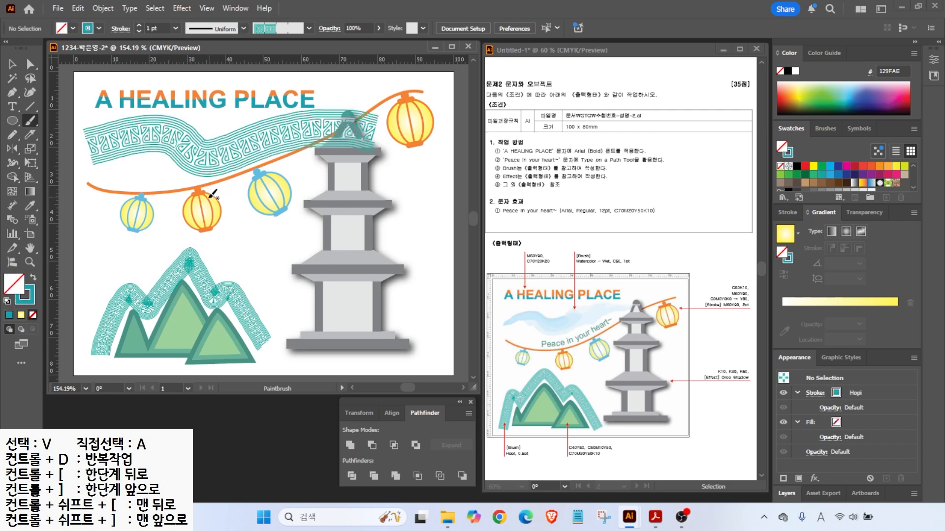
- Select the new stroke and browse the brush libraries to Artistic_Watercolor
{"action": "key", "text": "v"}
{"action": "left_click", "coordinate": [119, 137]}
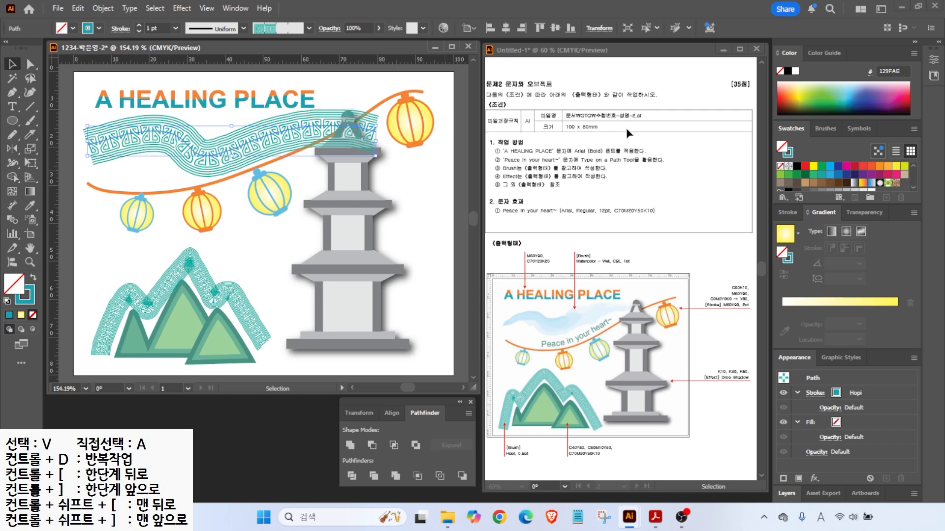
{"action": "mouse_move", "coordinate": [854, 130]}
{"action": "left_mouse_down"}
{"action": "mouse_move", "coordinate": [806, 132]}
{"action": "mouse_move", "coordinate": [849, 124]}
{"action": "left_mouse_up"}
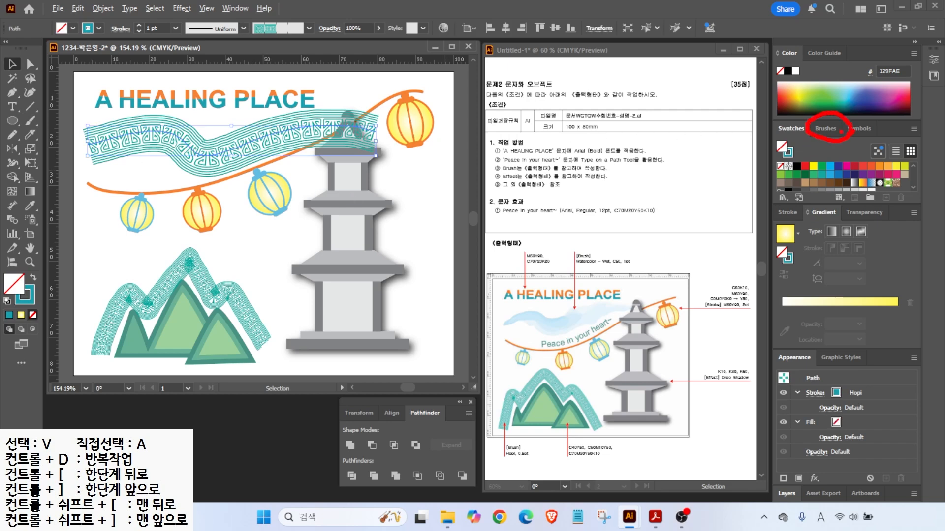
{"action": "left_click", "coordinate": [831, 130]}
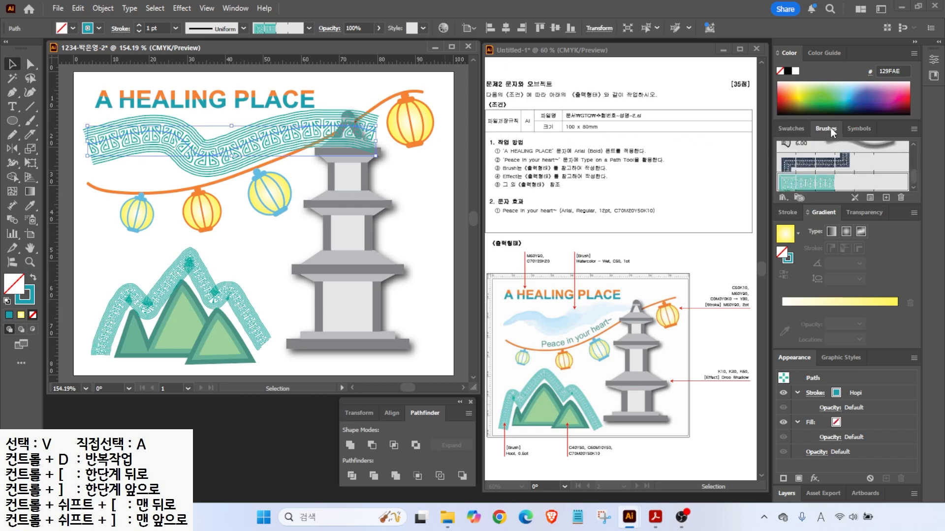
{"action": "left_click", "coordinate": [782, 198]}
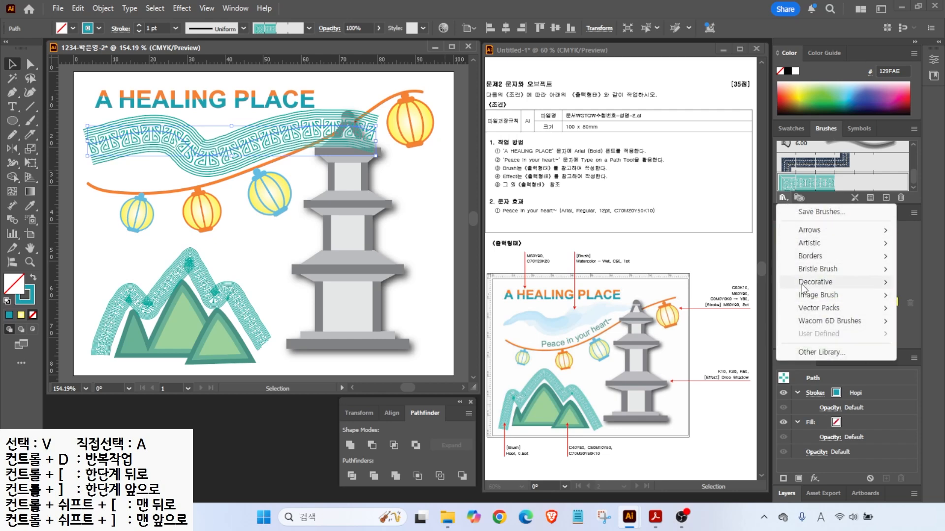
{"action": "mouse_move", "coordinate": [822, 282]}
{"action": "left_click", "coordinate": [718, 282]}
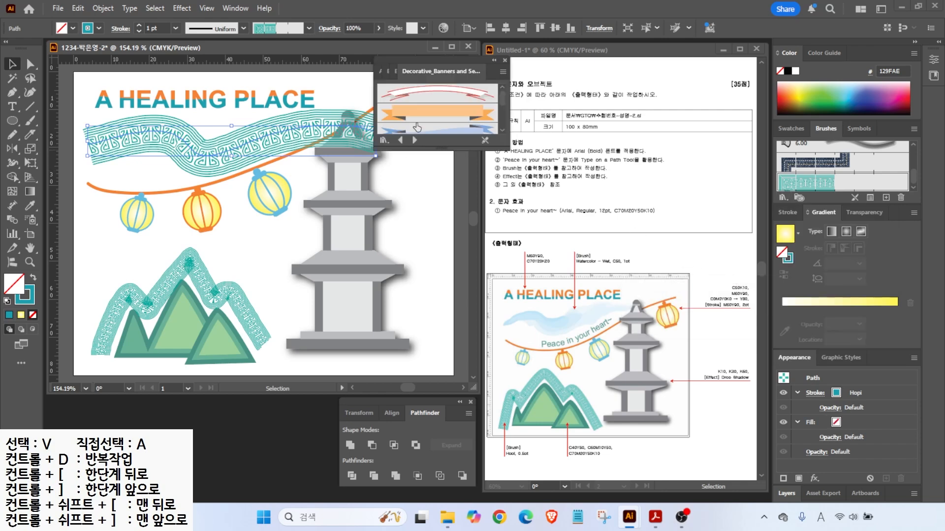
{"action": "left_click_drag", "start_coordinate": [440, 149], "coordinate": [437, 367]}
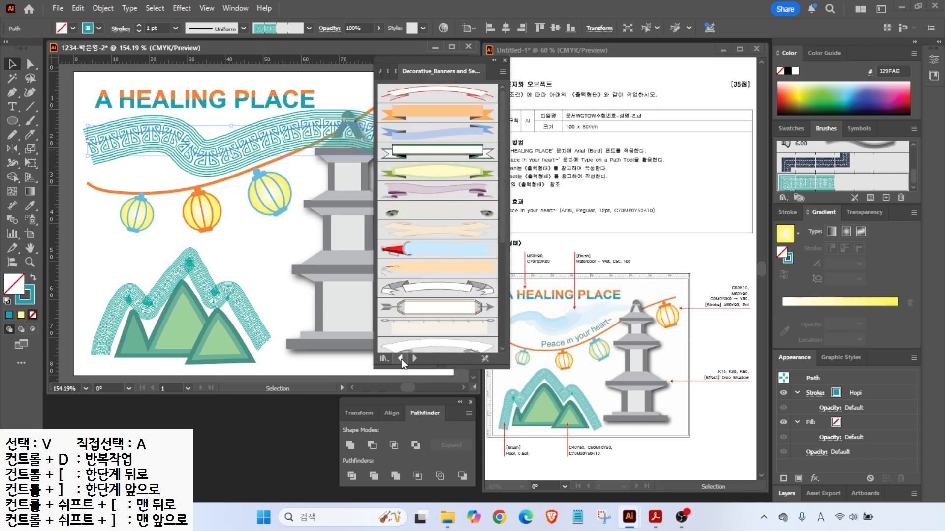
{"action": "left_click", "coordinate": [400, 359]}
{"action": "left_click", "coordinate": [400, 360]}
{"action": "left_click", "coordinate": [400, 360]}
{"action": "left_click", "coordinate": [400, 360]}
{"action": "left_click", "coordinate": [400, 360]}
{"action": "left_click", "coordinate": [400, 360]}
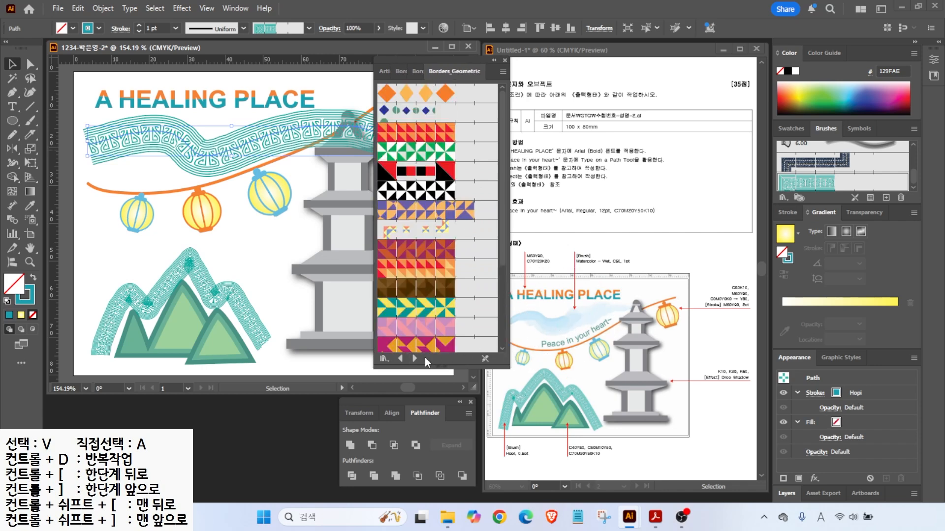
{"action": "left_click", "coordinate": [400, 360]}
{"action": "left_click", "coordinate": [400, 359]}
{"action": "left_click", "coordinate": [400, 359]}
{"action": "left_click", "coordinate": [400, 359]}
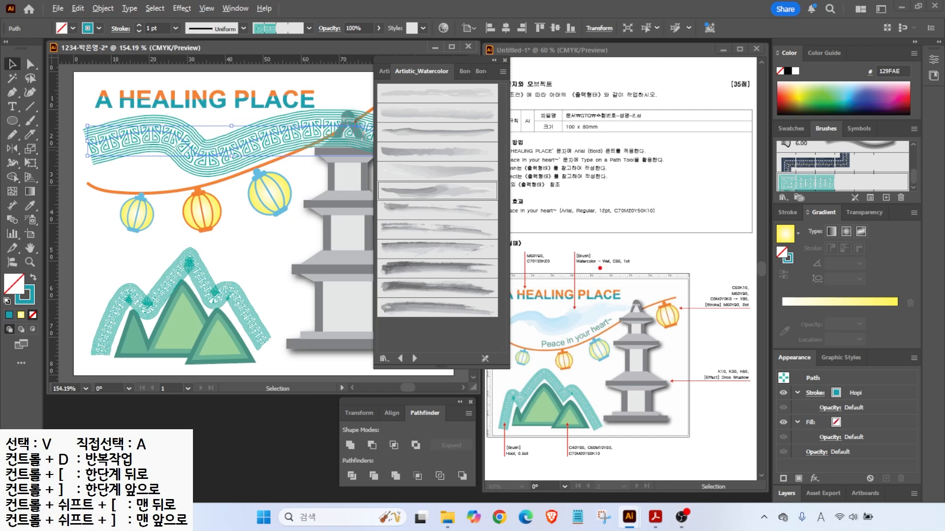
- Apply the Watercolor - Wet brush to the cloud stroke and close the library
{"action": "left_click_drag", "start_coordinate": [574, 266], "coordinate": [621, 266]}
{"action": "left_click_drag", "start_coordinate": [407, 271], "coordinate": [468, 263]}
{"action": "mouse_move", "coordinate": [445, 67]}
{"action": "left_mouse_down"}
{"action": "mouse_move", "coordinate": [497, 197]}
{"action": "mouse_move", "coordinate": [482, 235]}
{"action": "left_mouse_up"}
{"action": "left_click", "coordinate": [503, 72]}
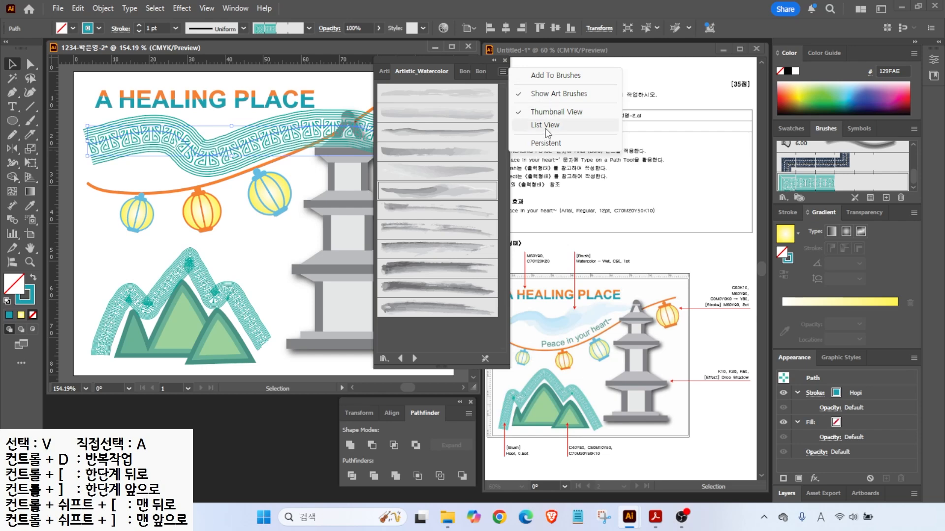
{"action": "left_click", "coordinate": [546, 127]}
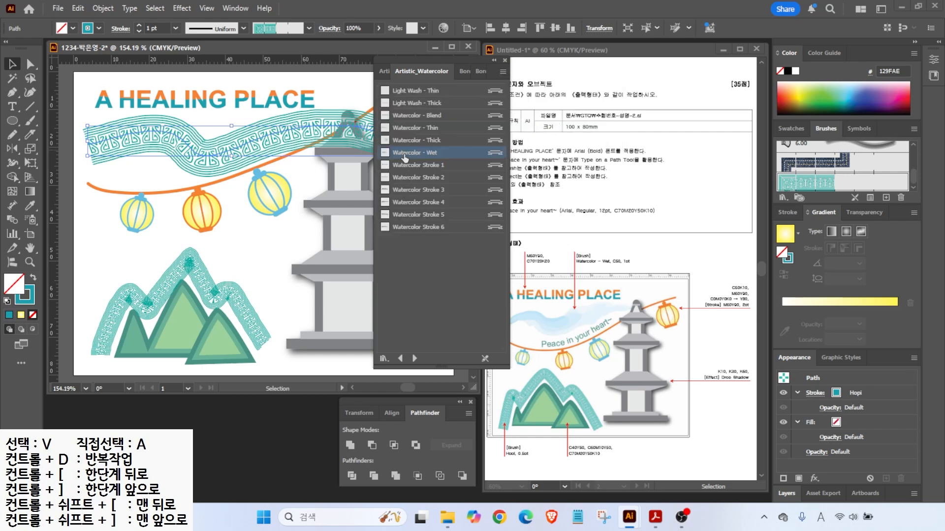
{"action": "left_click", "coordinate": [406, 154]}
{"action": "left_click", "coordinate": [406, 141]}
{"action": "left_click", "coordinate": [407, 154]}
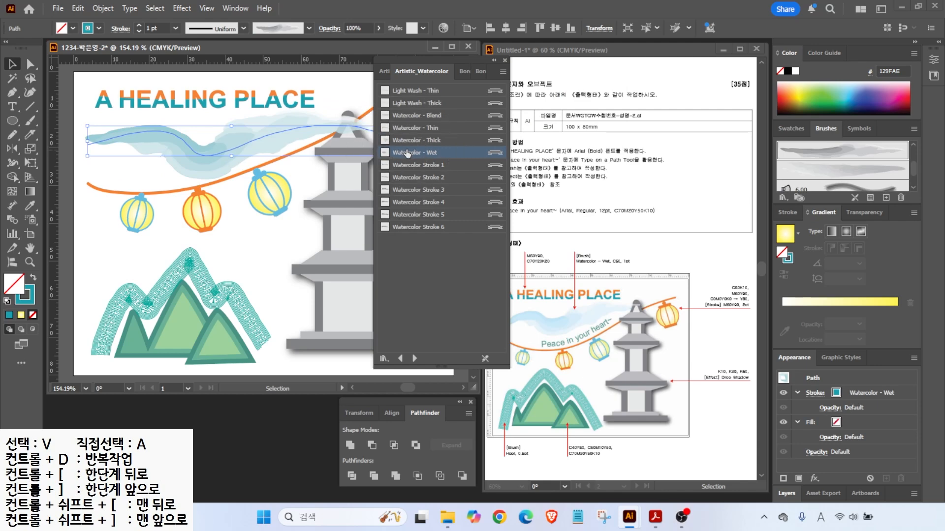
{"action": "left_click", "coordinate": [506, 60]}
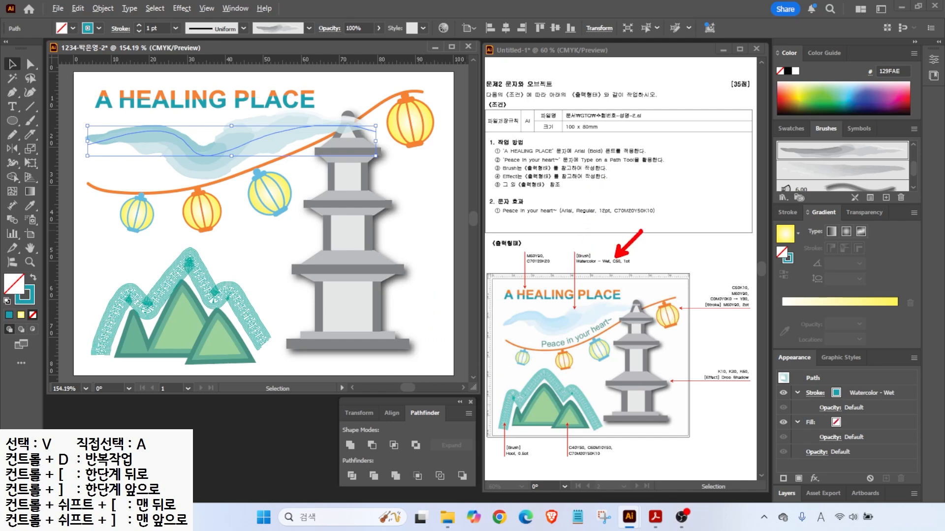
{"action": "left_click", "coordinate": [29, 295]}
- Colour the cloud stroke light blue, C50 M0 Y0 K0
{"action": "double_click", "coordinate": [34, 298]}
{"action": "key", "text": "Tab"}
{"action": "type", "text": "50"}
{"action": "key", "text": "Tab"}
{"action": "key", "text": "Tab"}
{"action": "type", "text": "0"}
{"action": "key", "text": "Tab"}
{"action": "type", "text": "0"}
{"action": "key", "text": "Return"}
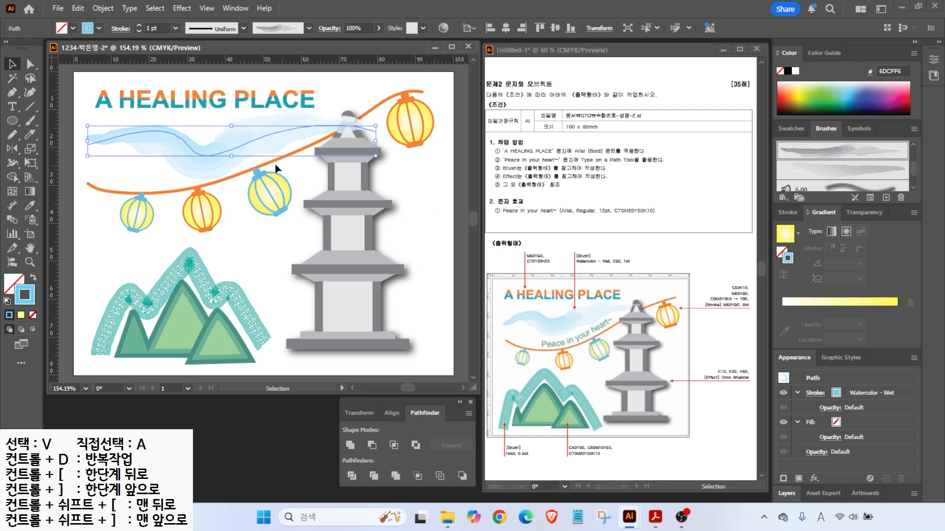
- Send the cloud stroke backward behind the pagoda and rotate it slightly into place
{"action": "right_click", "coordinate": [254, 154]}
{"action": "mouse_move", "coordinate": [315, 442]}
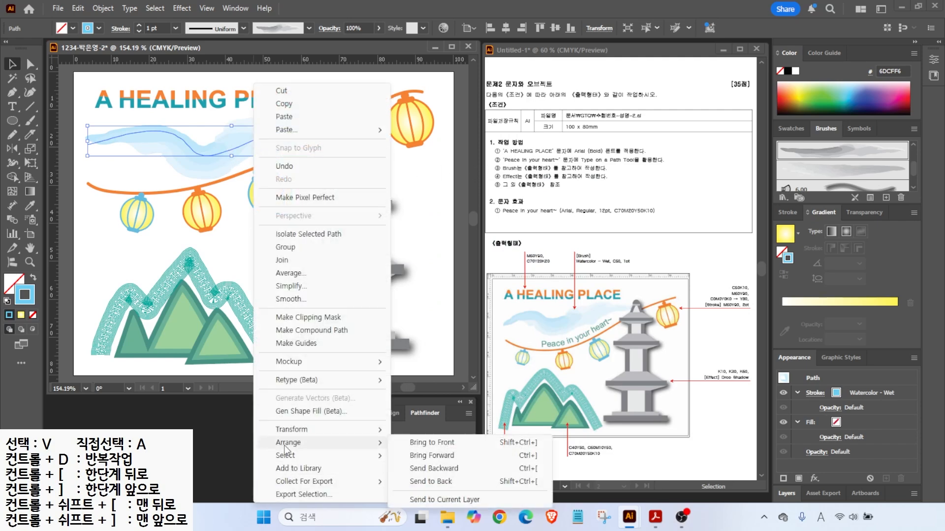
{"action": "left_click", "coordinate": [525, 468]}
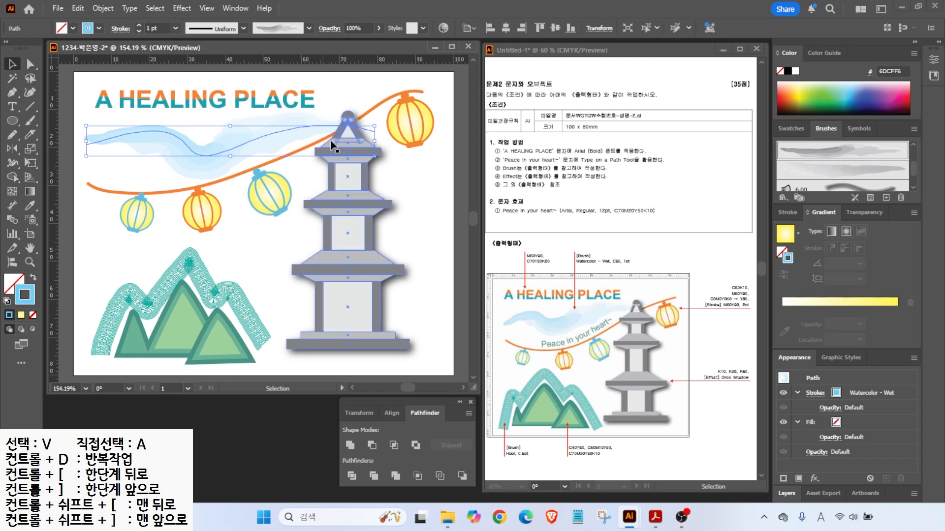
{"action": "left_click_drag", "start_coordinate": [380, 124], "coordinate": [379, 117]}
{"action": "left_click_drag", "start_coordinate": [245, 142], "coordinate": [246, 134]}
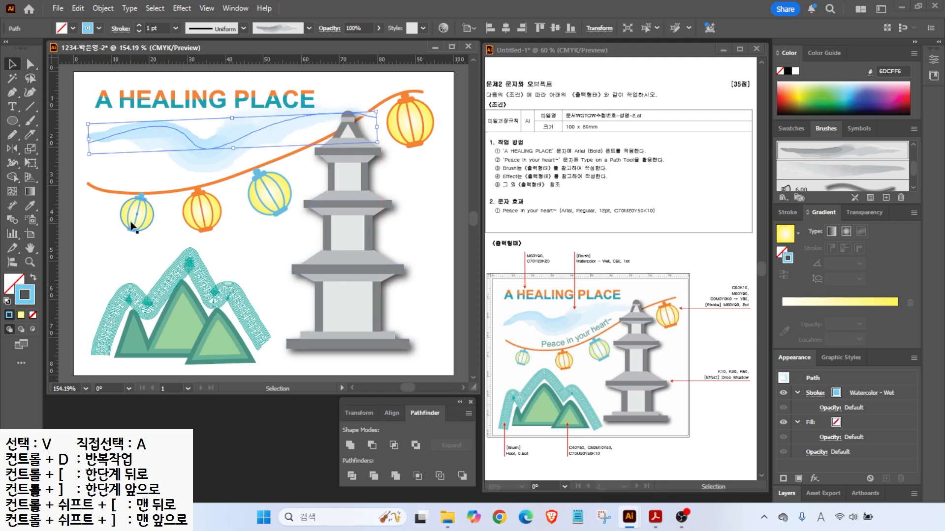
{"action": "left_click", "coordinate": [123, 239]}
{"action": "key", "text": "alt+2"}
{"action": "left_click_drag", "start_coordinate": [576, 333], "coordinate": [597, 296]}
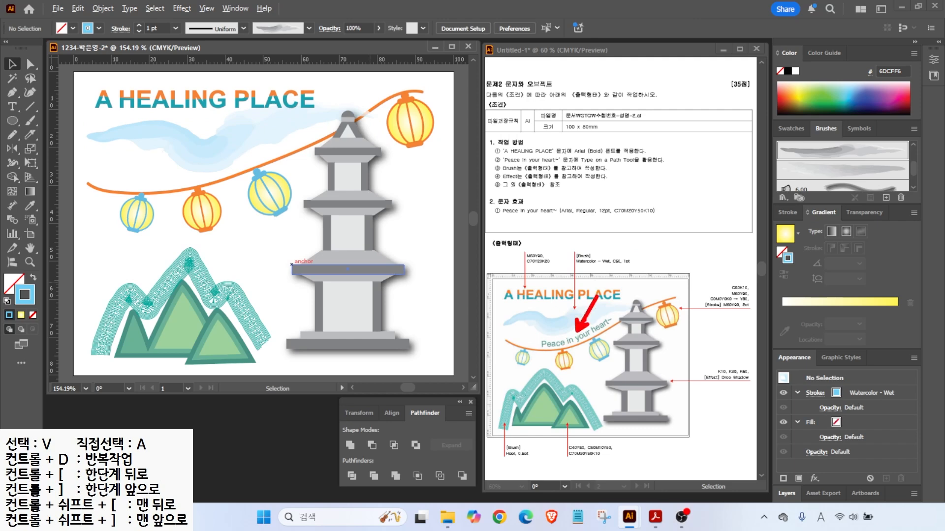
{"action": "left_click_drag", "start_coordinate": [567, 166], "coordinate": [641, 167]}
{"action": "key", "text": "Escape"}
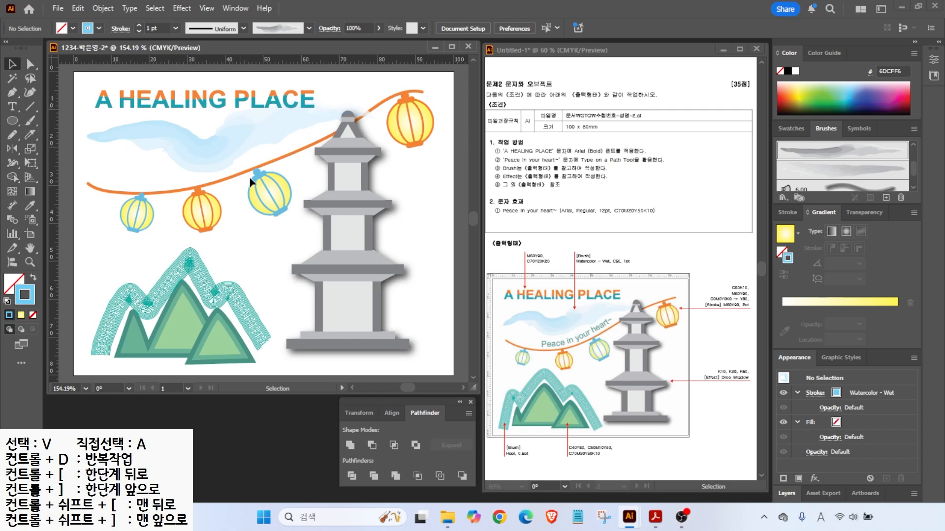
- Draw a pencil path along the orange string toward the pagoda
{"action": "left_click", "coordinate": [13, 134]}
{"action": "mouse_move", "coordinate": [140, 182]}
{"action": "left_mouse_down"}
{"action": "mouse_move", "coordinate": [186, 185]}
{"action": "mouse_move", "coordinate": [239, 170]}
{"action": "mouse_move", "coordinate": [324, 124]}
{"action": "left_mouse_up"}
{"action": "key", "text": "v"}
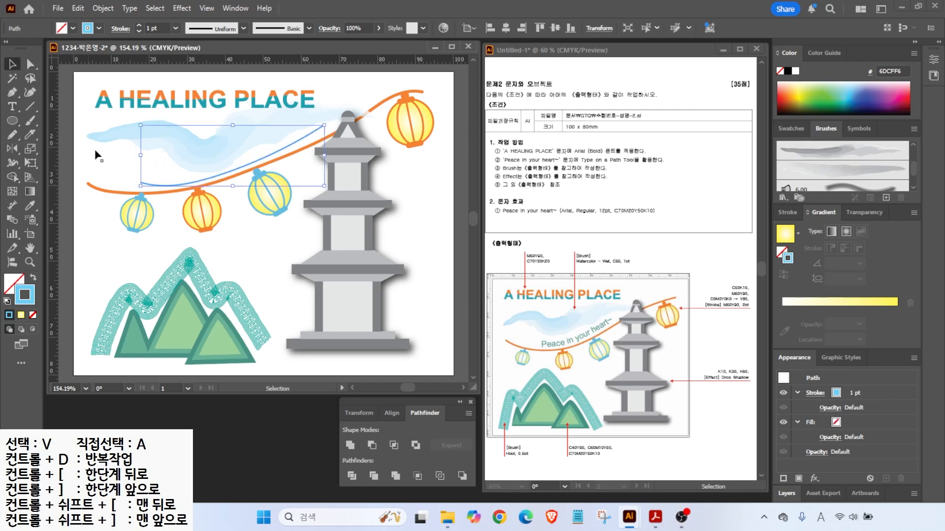
- Type 'Peace in your heart~' along the new path in Arial Regular 12 pt
{"action": "left_click", "coordinate": [15, 106]}
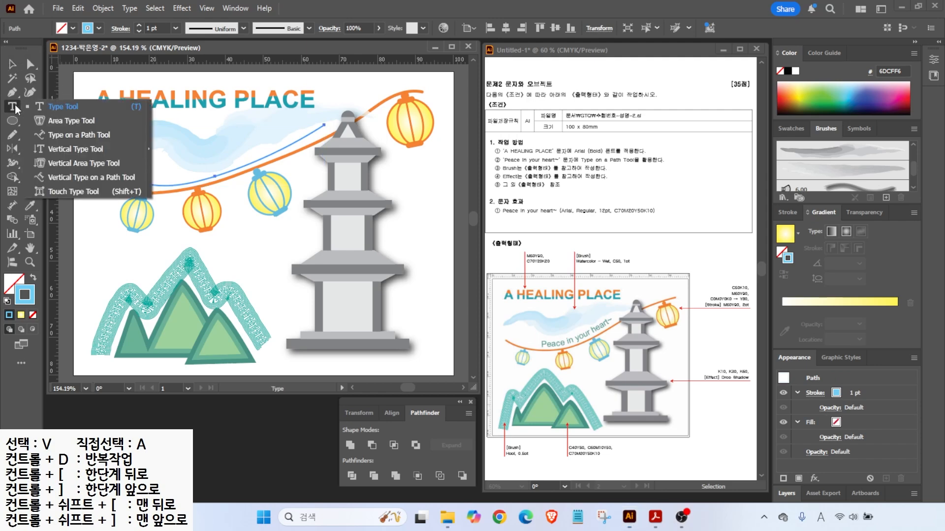
{"action": "left_click", "coordinate": [58, 136]}
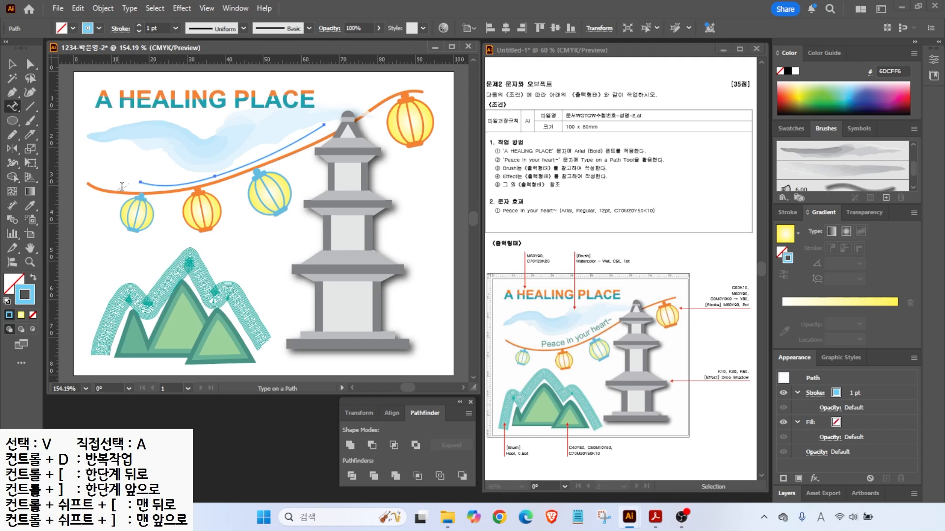
{"action": "left_click", "coordinate": [151, 183]}
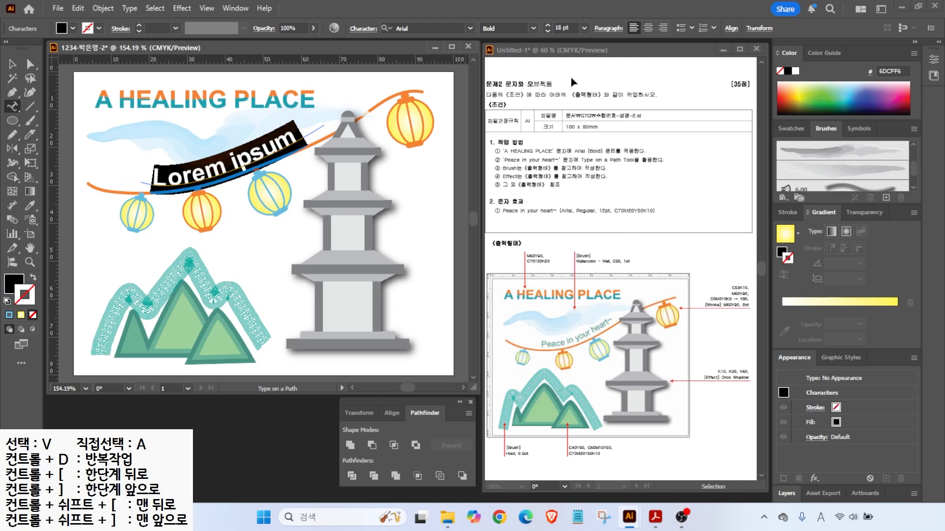
{"action": "left_click", "coordinate": [532, 28]}
{"action": "left_click", "coordinate": [502, 117]}
{"action": "left_click", "coordinate": [549, 32]}
{"action": "left_click", "coordinate": [549, 32]}
{"action": "left_click", "coordinate": [550, 31]}
{"action": "left_click", "coordinate": [549, 32]}
{"action": "left_click", "coordinate": [549, 32]}
{"action": "left_click", "coordinate": [549, 31]}
{"action": "type", "text": "Peace in your heart~"}
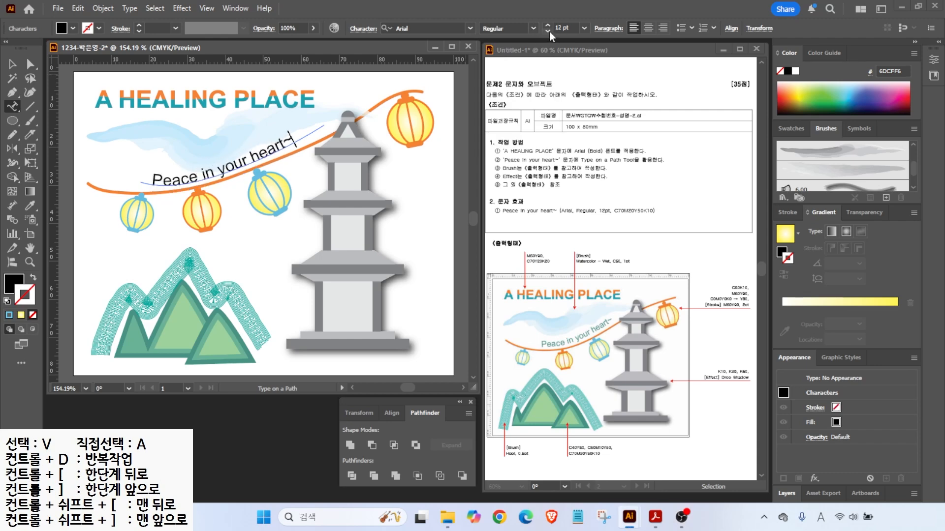
- Colour the path text teal, C70 M20 Y50 K10
{"action": "left_click_drag", "start_coordinate": [293, 142], "coordinate": [140, 173]}
{"action": "double_click", "coordinate": [15, 284]}
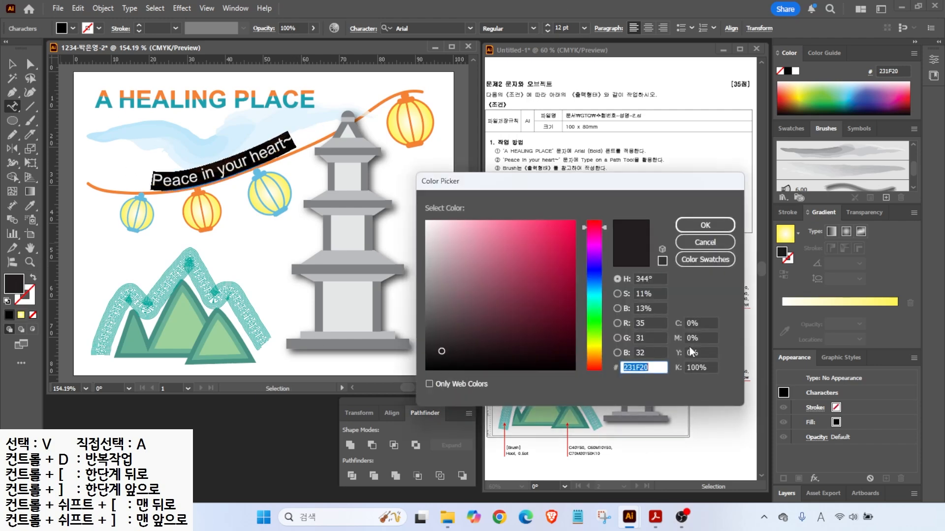
{"action": "type", "text": "70"}
{"action": "key", "text": "Tab"}
{"action": "type", "text": "20"}
{"action": "key", "text": "Tab"}
{"action": "type", "text": "50"}
{"action": "key", "text": "Tab"}
{"action": "type", "text": "10"}
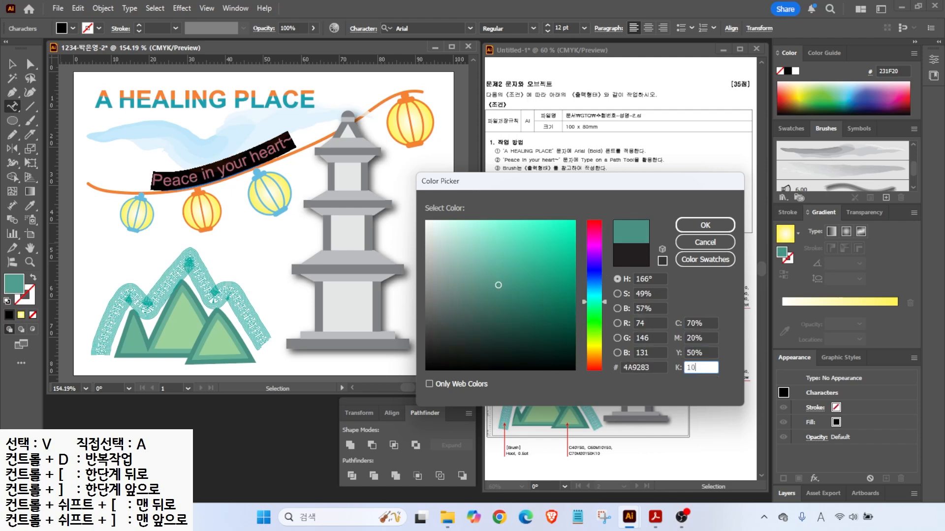
{"action": "key", "text": "Return"}
- Shift and rotate the path text slightly so it follows the string
{"action": "key", "text": "Escape"}
{"action": "left_click_drag", "start_coordinate": [259, 150], "coordinate": [271, 146]}
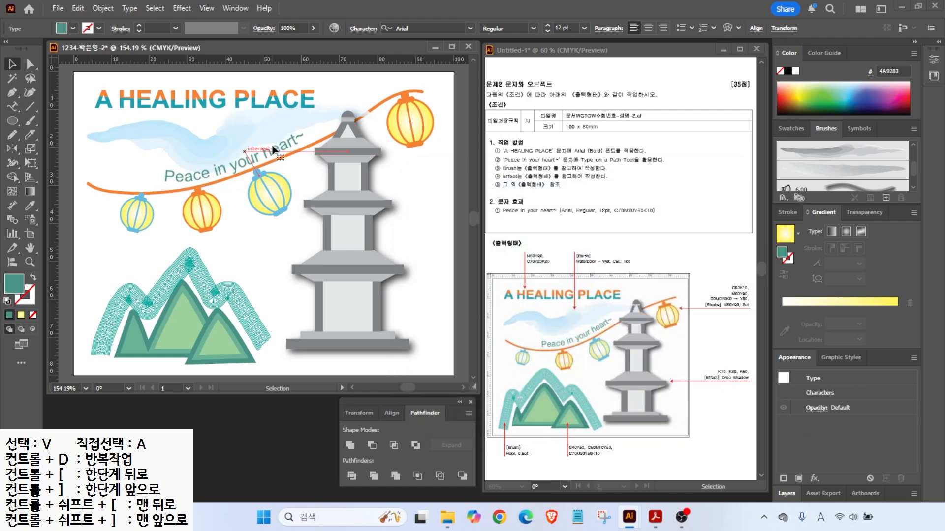
{"action": "left_click_drag", "start_coordinate": [147, 185], "coordinate": [149, 190]}
{"action": "left_click_drag", "start_coordinate": [238, 164], "coordinate": [238, 163]}
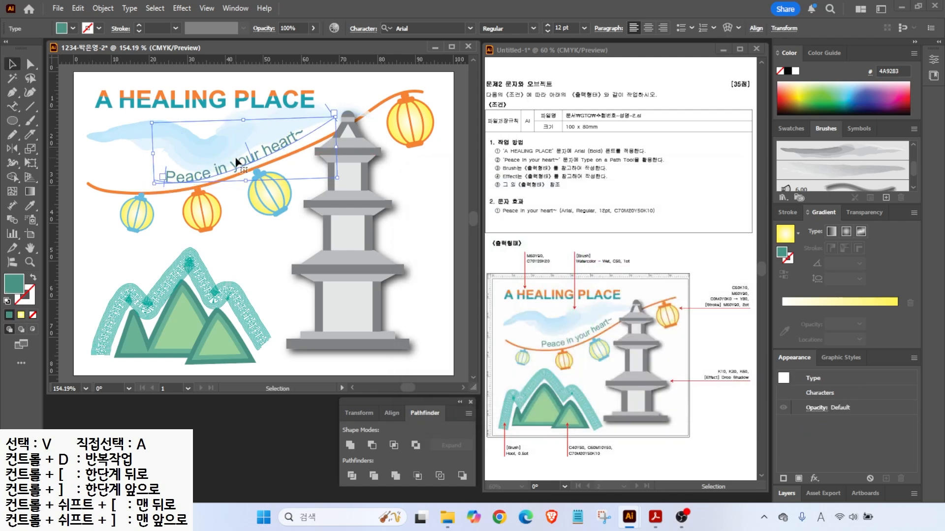
{"action": "left_click", "coordinate": [250, 233]}
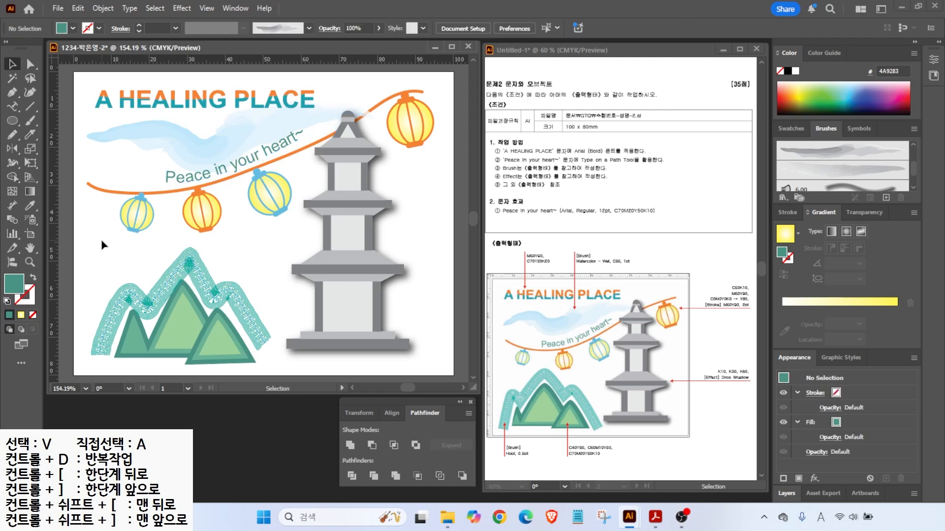
- Nudge the string, lanterns and path text down slightly, keeping the cloud in place
{"action": "left_click_drag", "start_coordinate": [101, 228], "coordinate": [313, 142]}
{"action": "left_click", "coordinate": [402, 101], "text": "shift"}
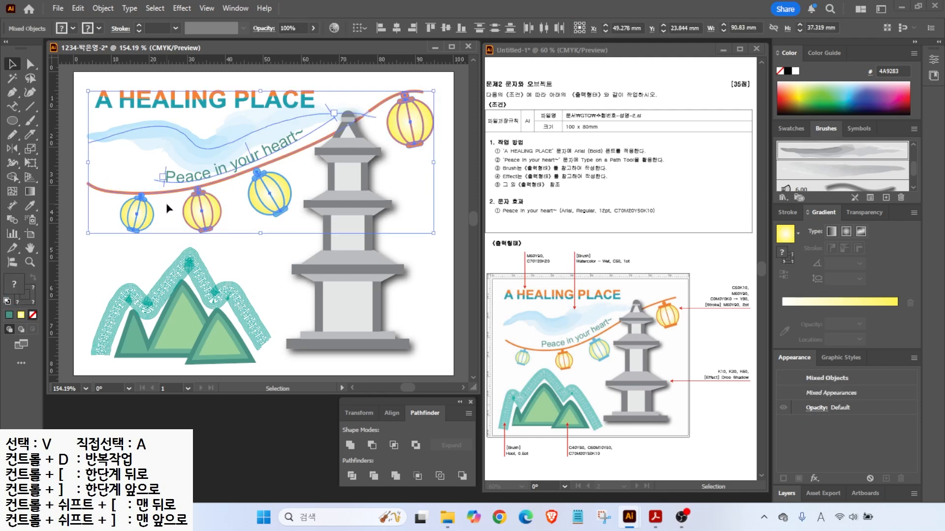
{"action": "key", "text": "Down"}
{"action": "key", "text": "Down"}
{"action": "key", "text": "Down"}
{"action": "key", "text": "Down"}
{"action": "key", "text": "Down"}
{"action": "key", "text": "Down"}
{"action": "key", "text": "Down"}
{"action": "left_click", "coordinate": [88, 78]}
{"action": "left_click_drag", "start_coordinate": [162, 133], "coordinate": [162, 124]}
{"action": "left_click", "coordinate": [268, 263]}
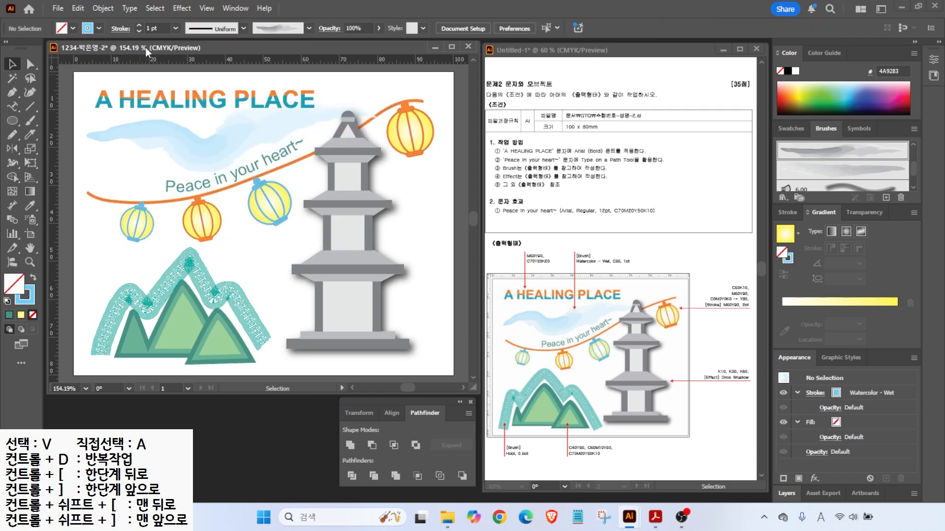
- Save the poster as an Illustrator file with default options and close it
{"action": "left_click", "coordinate": [57, 8]}
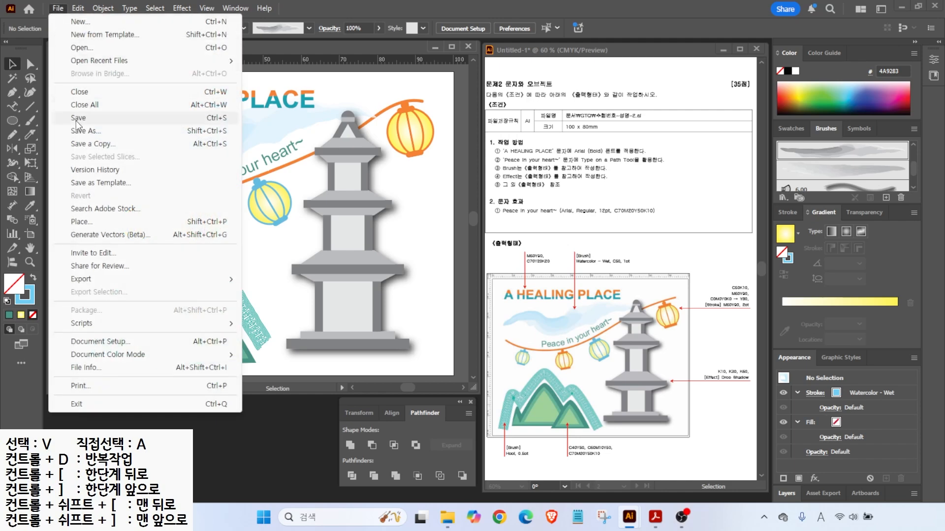
{"action": "left_click", "coordinate": [64, 118]}
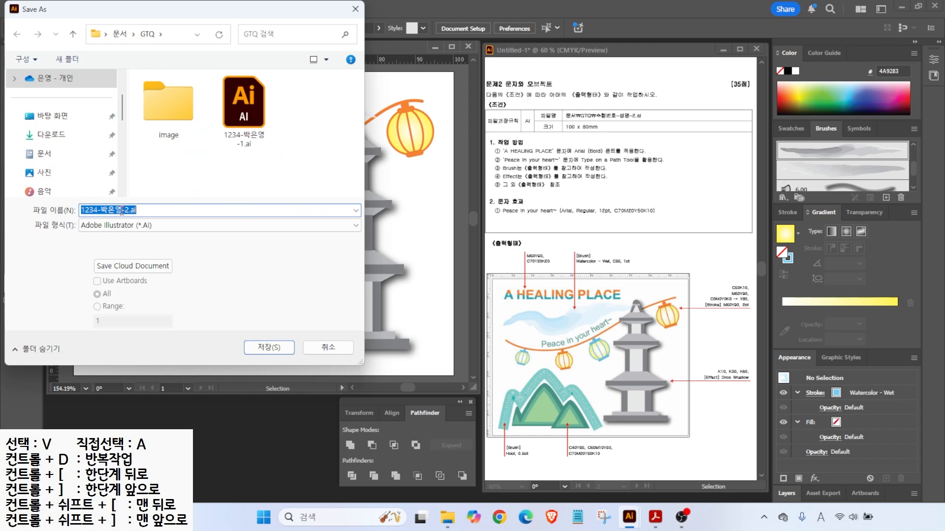
{"action": "left_click", "coordinate": [270, 347]}
{"action": "left_click", "coordinate": [479, 472]}
{"action": "key", "text": "ctrl+w"}
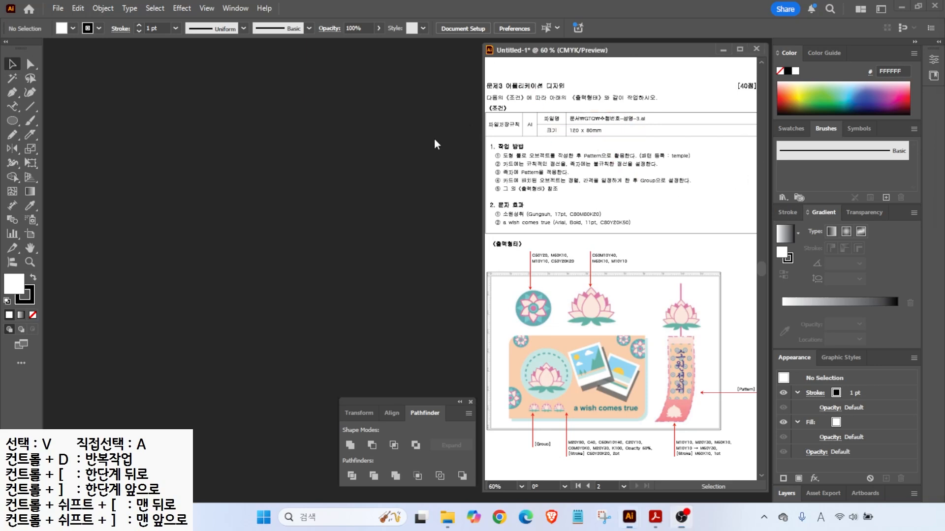
- Create a new 120 × 80 mm document named with the author's ID number and name
{"action": "left_click", "coordinate": [57, 8]}
{"action": "left_click", "coordinate": [71, 20]}
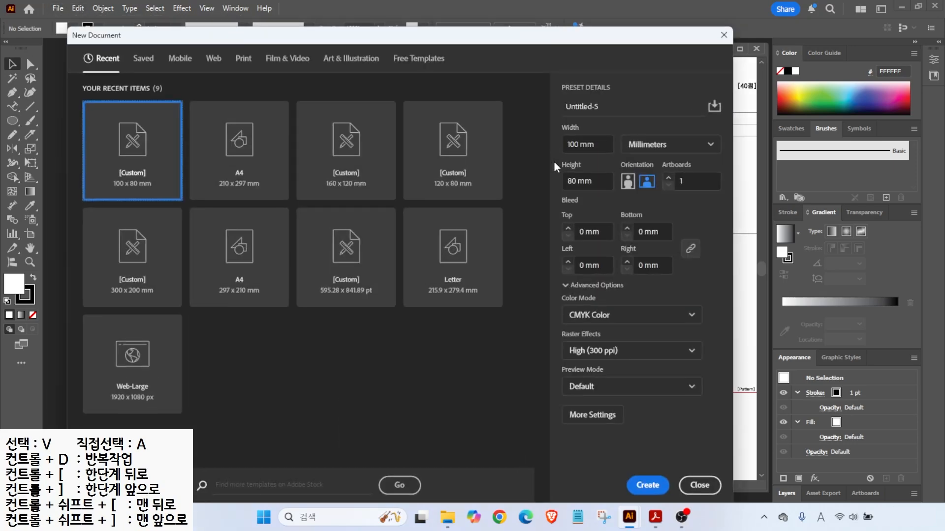
{"action": "left_click", "coordinate": [610, 105]}
{"action": "type", "text": "1234-"}
{"action": "key", "text": "Hangul"}
{"action": "left_click_drag", "start_coordinate": [619, 135], "coordinate": [679, 152]}
{"action": "left_click_drag", "start_coordinate": [577, 135], "coordinate": [554, 116]}
{"action": "key", "text": "Escape"}
{"action": "left_click_drag", "start_coordinate": [598, 140], "coordinate": [546, 147]}
{"action": "type", "text": "120"}
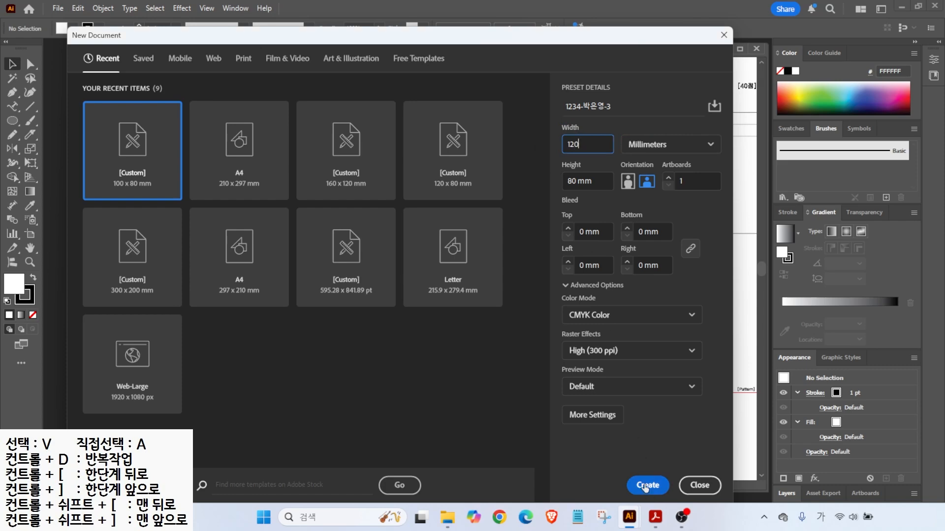
{"action": "left_click", "coordinate": [646, 485]}
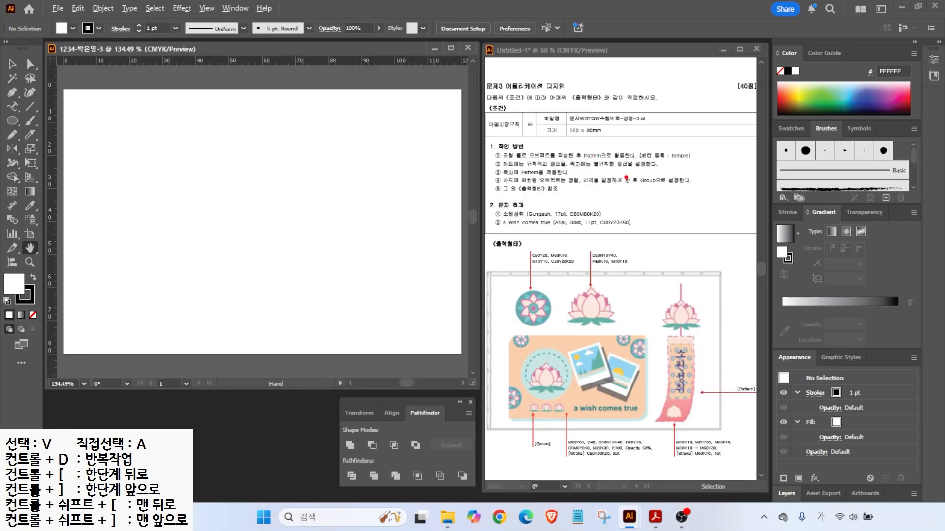
- Show the colour swatches and create a new swatch group
{"action": "left_click_drag", "start_coordinate": [592, 162], "coordinate": [682, 161]}
{"action": "left_click_drag", "start_coordinate": [729, 372], "coordinate": [689, 358]}
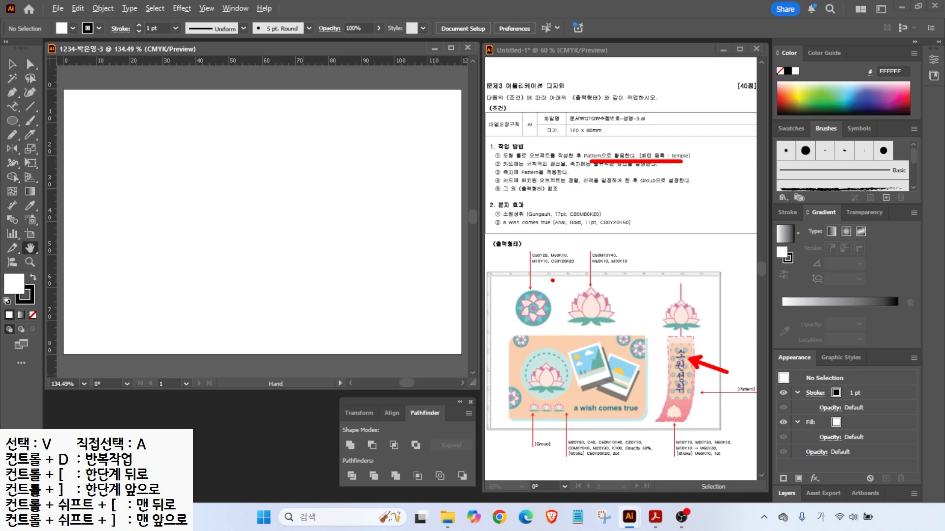
{"action": "key", "text": "Escape"}
{"action": "left_click", "coordinate": [789, 129]}
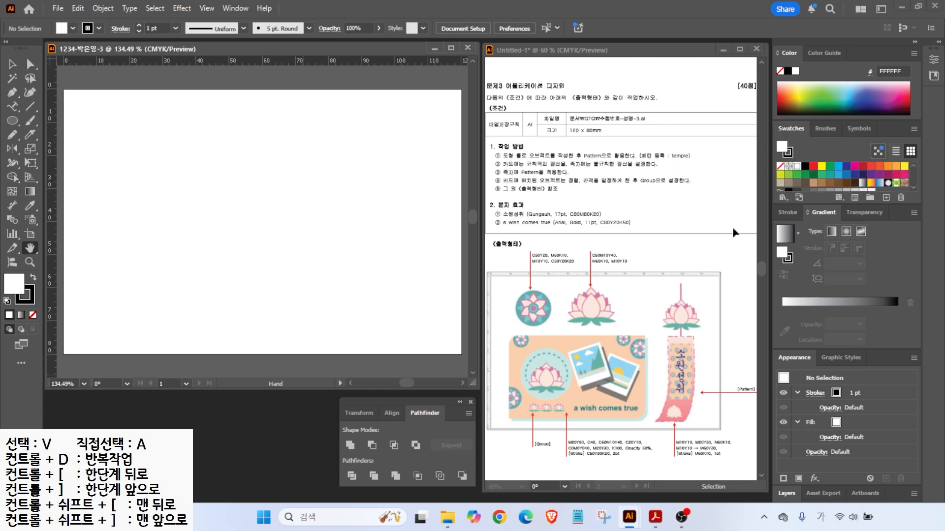
{"action": "left_click", "coordinate": [869, 199]}
{"action": "left_click", "coordinate": [628, 216]}
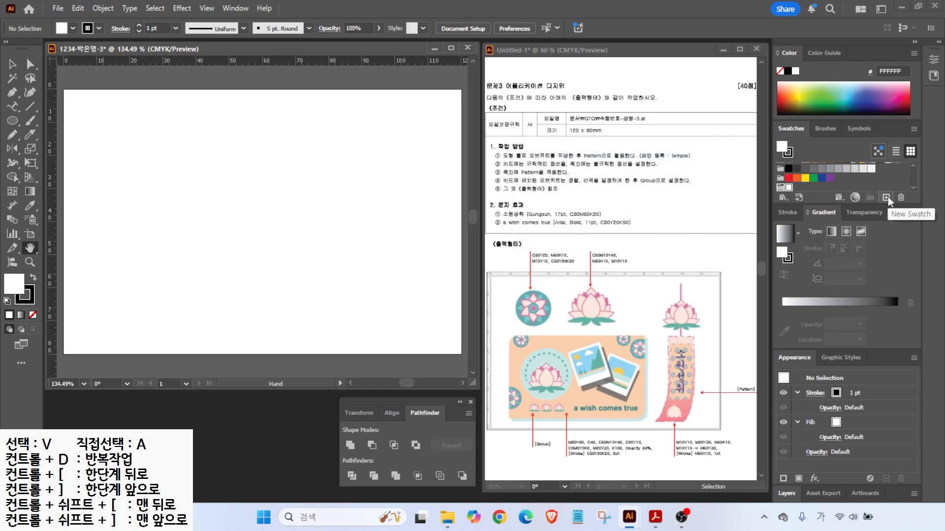
- Add a first CMYK swatch (cyan 50, 20) and a pink C0 M60 Y0 K10 swatch
{"action": "left_click", "coordinate": [887, 197]}
{"action": "left_click_drag", "start_coordinate": [435, 251], "coordinate": [378, 252]}
{"action": "type", "text": "50"}
{"action": "key", "text": "Tab"}
{"action": "key", "text": "Tab"}
{"action": "type", "text": "20"}
- Add a pale pink swatch and a teal C50 M10 Y20 K20 swatch
{"action": "key", "text": "Tab"}
{"action": "key", "text": "Return"}
{"action": "left_click", "coordinate": [885, 197]}
{"action": "left_click_drag", "start_coordinate": [435, 251], "coordinate": [363, 243]}
{"action": "type", "text": "0"}
{"action": "key", "text": "Tab"}
{"action": "type", "text": "60"}
{"action": "key", "text": "Tab"}
{"action": "type", "text": "0\t10"}
{"action": "key", "text": "Return"}
{"action": "left_click", "coordinate": [886, 197]}
{"action": "left_click_drag", "start_coordinate": [435, 266], "coordinate": [394, 269]}
{"action": "type", "text": "10"}
{"action": "key", "text": "Tab"}
{"action": "type", "text": "10"}
{"action": "key", "text": "Tab"}
{"action": "type", "text": "0"}
{"action": "key", "text": "Tab"}
{"action": "key", "text": "Return"}
{"action": "left_click", "coordinate": [886, 197]}
{"action": "left_click_drag", "start_coordinate": [433, 251], "coordinate": [381, 250]}
{"action": "type", "text": "50"}
{"action": "key", "text": "Tab"}
{"action": "key", "text": "Tab"}
{"action": "type", "text": "20"}
{"action": "key", "text": "Tab"}
{"action": "type", "text": "20"}
{"action": "key", "text": "Tab"}
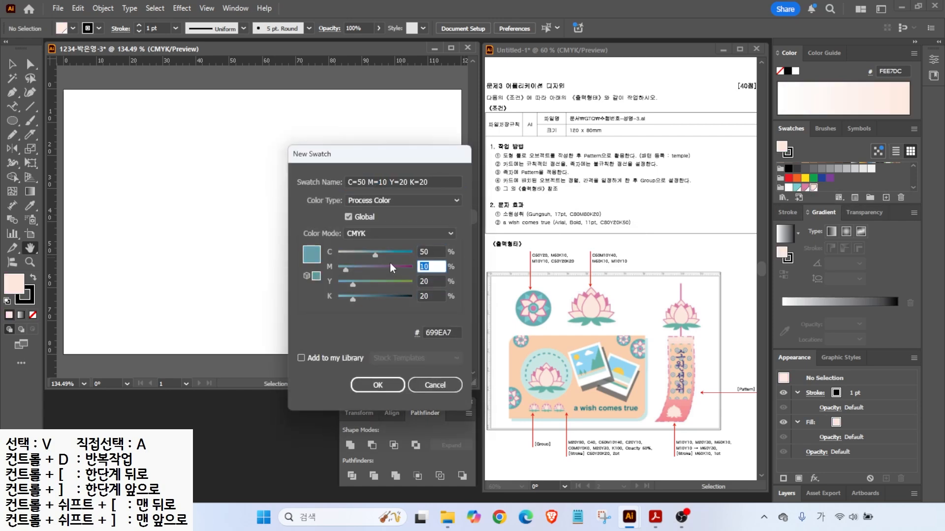
{"action": "key", "text": "Return"}
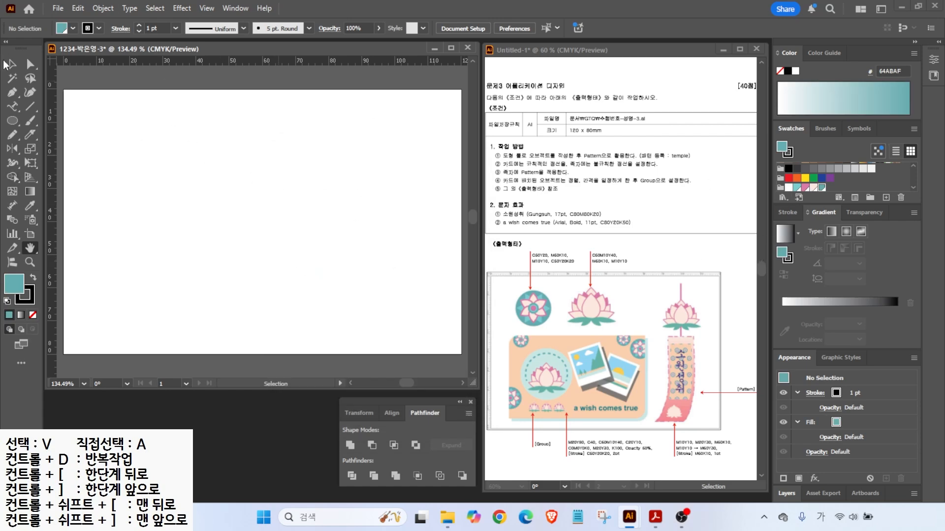
- Place a vertical guide at 30 mm and a horizontal guide at 25 mm, then zoom to their crossing
{"action": "left_click_drag", "start_coordinate": [164, 111], "coordinate": [164, 110]}
{"action": "left_click_drag", "start_coordinate": [138, 62], "coordinate": [128, 172]}
{"action": "scroll", "coordinate": [153, 124], "scroll_direction": "up", "scroll_amount": 4}
{"action": "left_click_drag", "start_coordinate": [152, 123], "coordinate": [278, 186]}
- Draw a teal circle about 19 mm wide with no outline at the guide crossing
{"action": "left_click", "coordinate": [12, 123]}
{"action": "left_click", "coordinate": [33, 298]}
{"action": "left_click", "coordinate": [33, 315]}
{"action": "left_click", "coordinate": [15, 284]}
{"action": "left_click_drag", "start_coordinate": [157, 111], "coordinate": [350, 304]}
{"action": "key", "text": "v"}
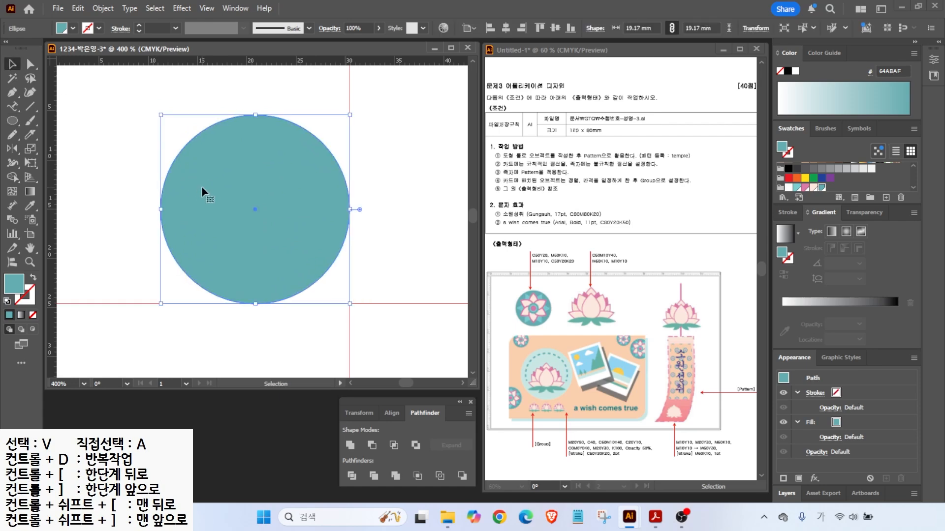
- Lock the teal circle in place
{"action": "left_click", "coordinate": [102, 9]}
{"action": "mouse_move", "coordinate": [123, 128]}
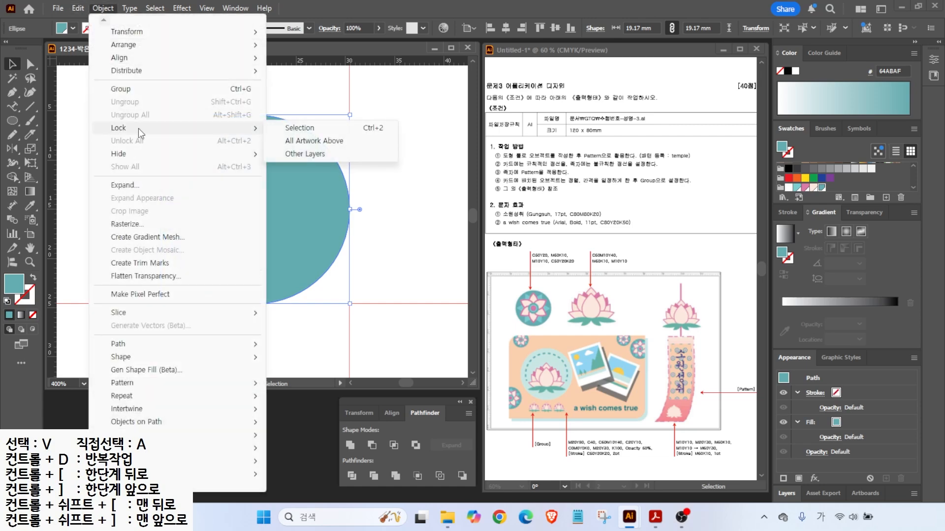
{"action": "left_click", "coordinate": [286, 129]}
- Draw a tall pink ellipse in the circle's upper half and make its top point sharp
{"action": "left_click", "coordinate": [13, 121]}
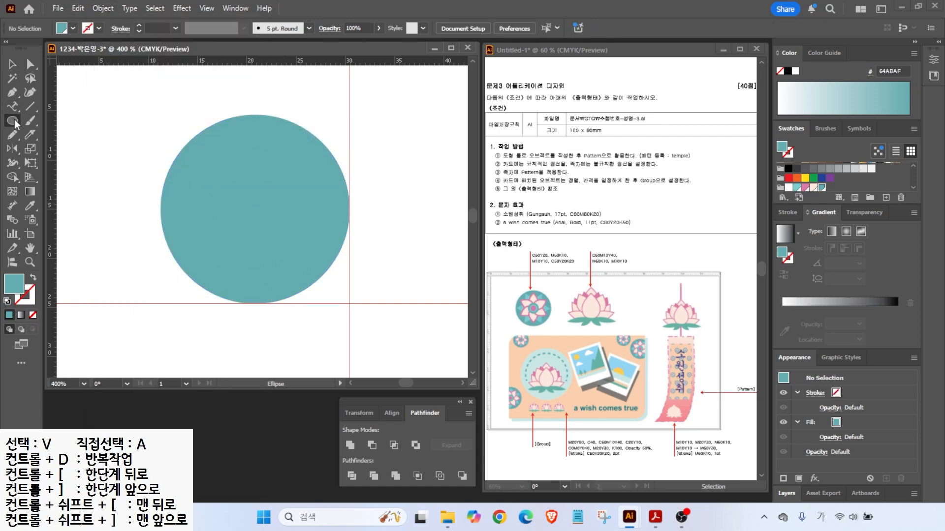
{"action": "left_click_drag", "start_coordinate": [241, 133], "coordinate": [282, 213]}
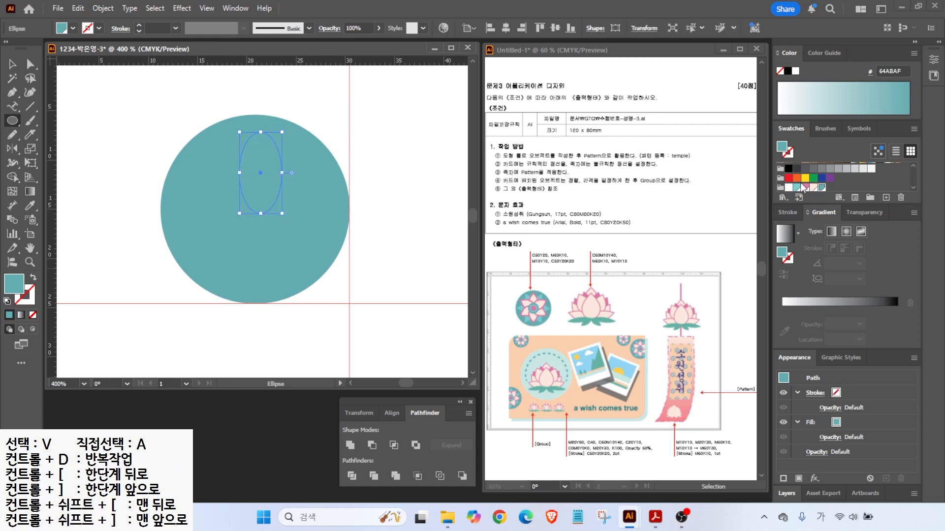
{"action": "left_click", "coordinate": [805, 188]}
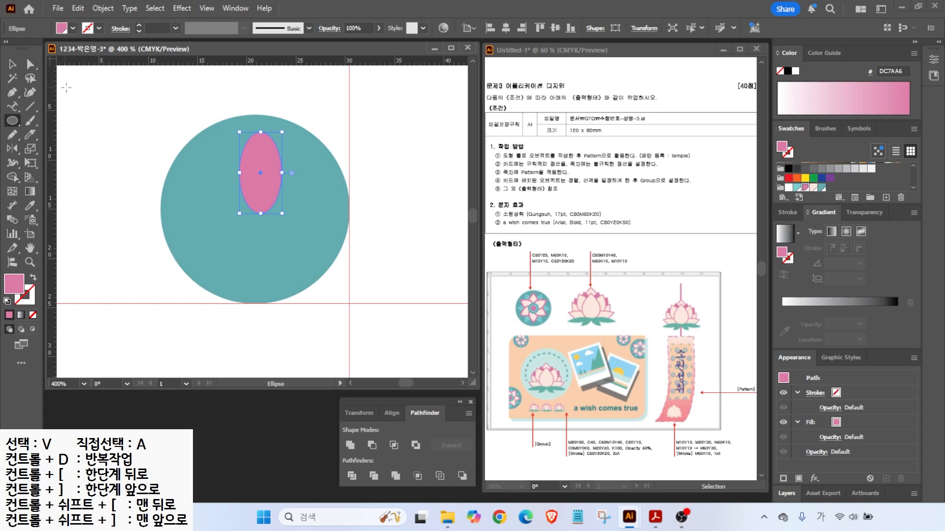
{"action": "left_click", "coordinate": [15, 92]}
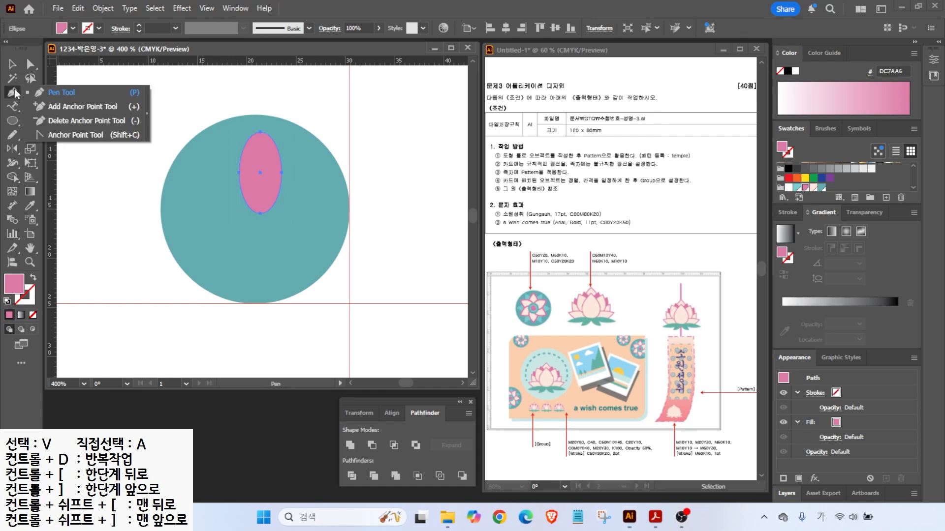
{"action": "left_click", "coordinate": [74, 135]}
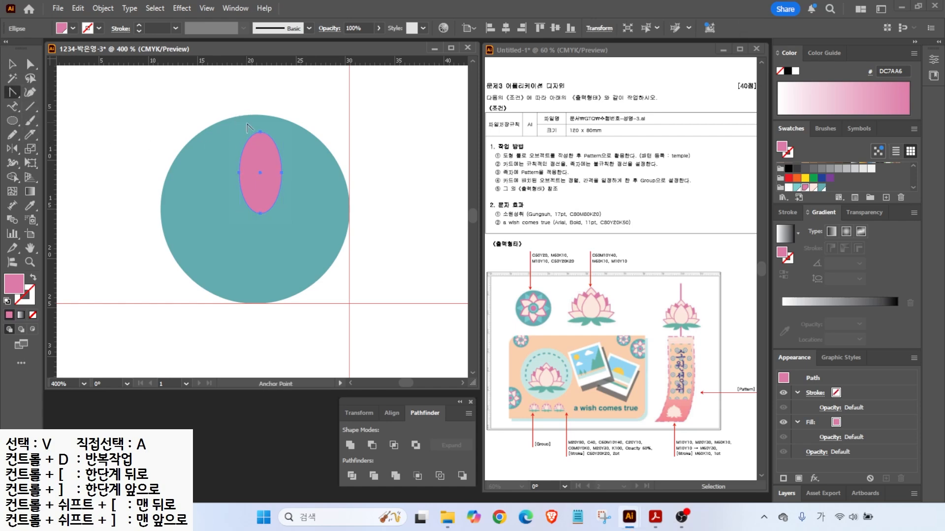
{"action": "left_click", "coordinate": [260, 131]}
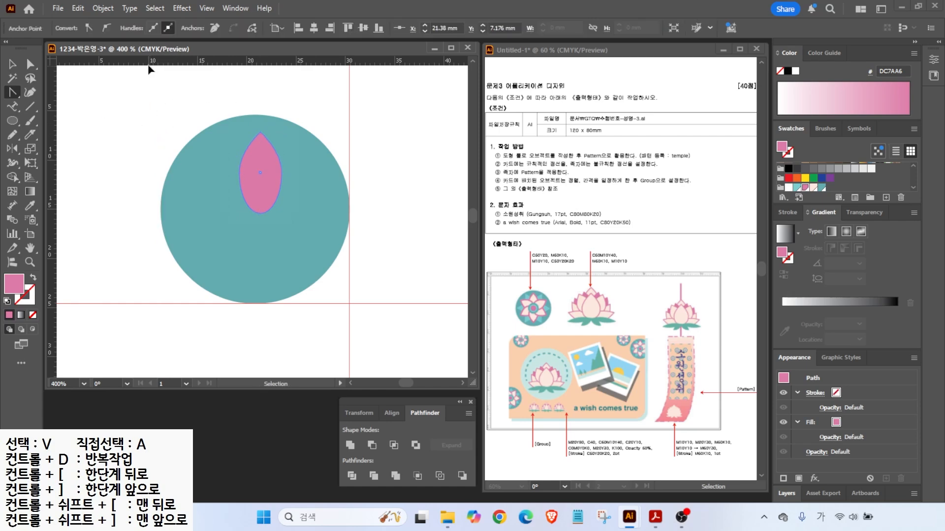
- Pull the ellipse's side points down into a teardrop petal and nudge it up-left
{"action": "left_click", "coordinate": [31, 66]}
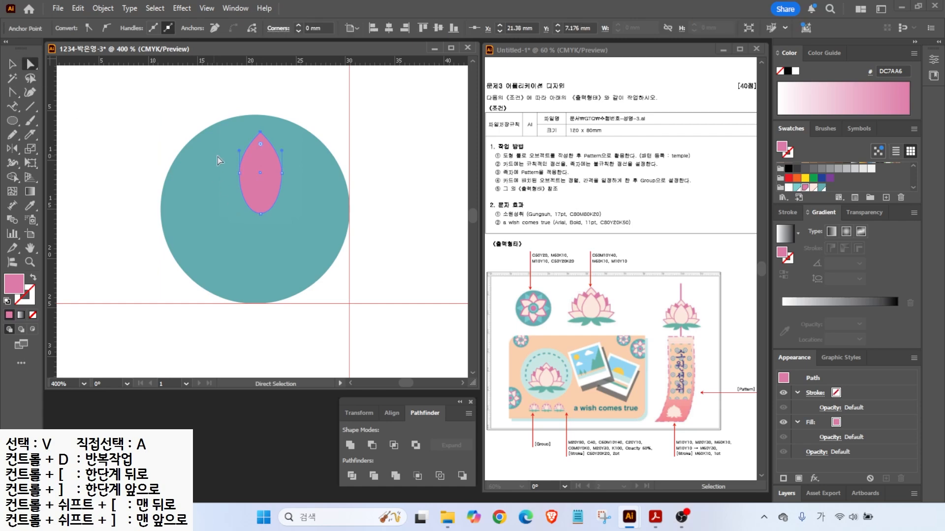
{"action": "left_click", "coordinate": [284, 176]}
{"action": "left_click_drag", "start_coordinate": [282, 174], "coordinate": [282, 179]}
{"action": "left_click", "coordinate": [11, 64]}
{"action": "left_click_drag", "start_coordinate": [249, 162], "coordinate": [244, 158]}
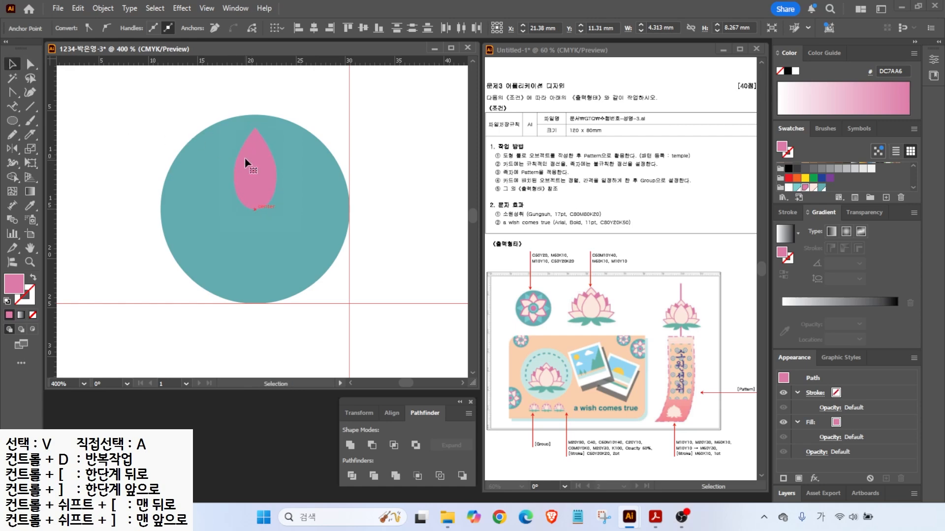
- Offset the petal by -0.5 mm, fill the inner copy pale peach FEE7DC, and select both
{"action": "left_click", "coordinate": [103, 8]}
{"action": "mouse_move", "coordinate": [187, 343]}
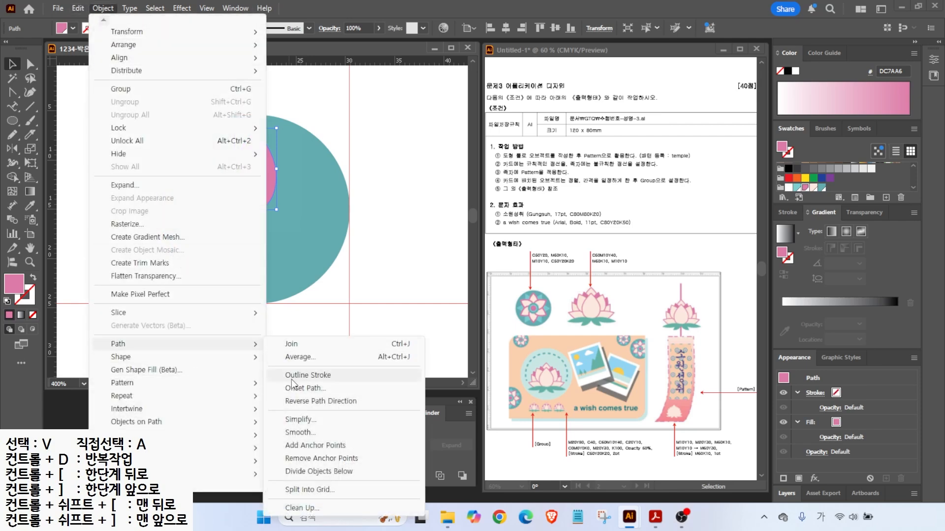
{"action": "left_click", "coordinate": [315, 389]}
{"action": "type", "text": "-"}
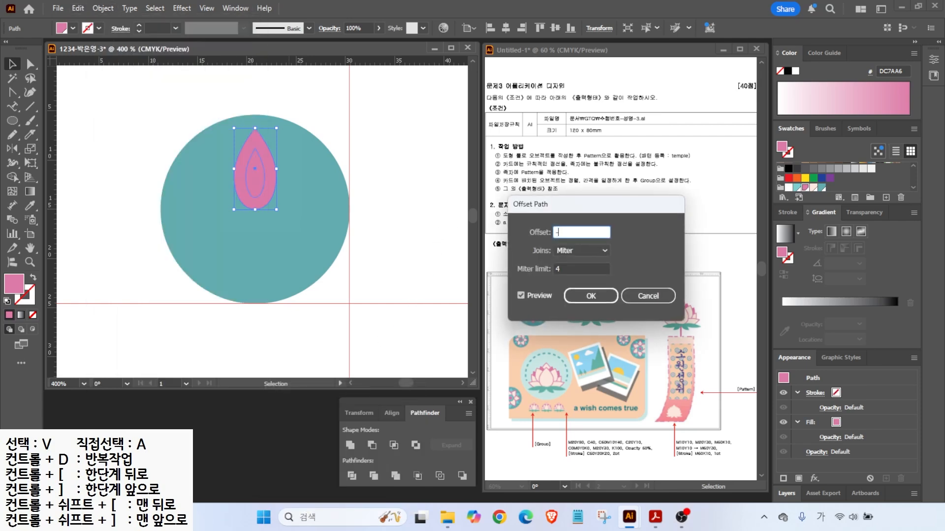
{"action": "type", "text": "1."}
{"action": "key", "text": "BackSpace"}
{"action": "key", "text": "BackSpace"}
{"action": "type", "text": ".5"}
{"action": "left_click", "coordinate": [521, 296]}
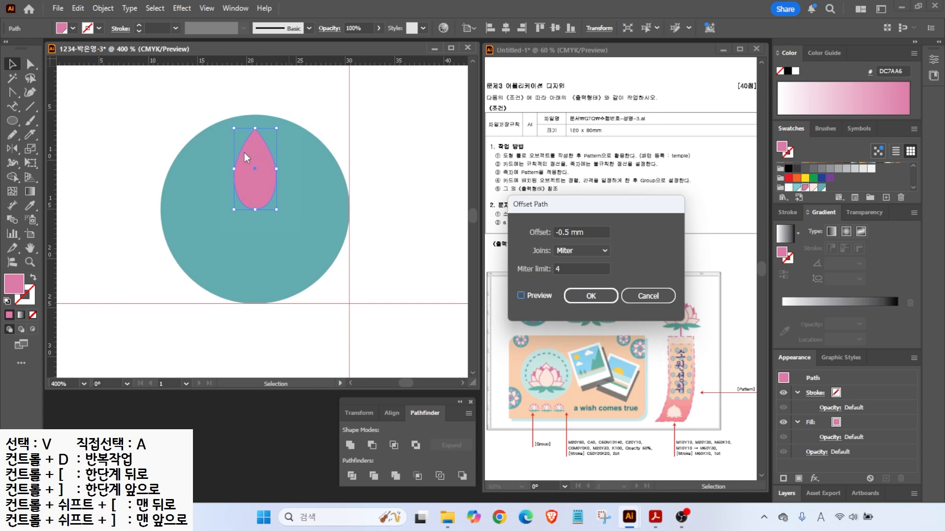
{"action": "left_click", "coordinate": [520, 295]}
{"action": "left_click", "coordinate": [590, 297]}
{"action": "left_click", "coordinate": [813, 188]}
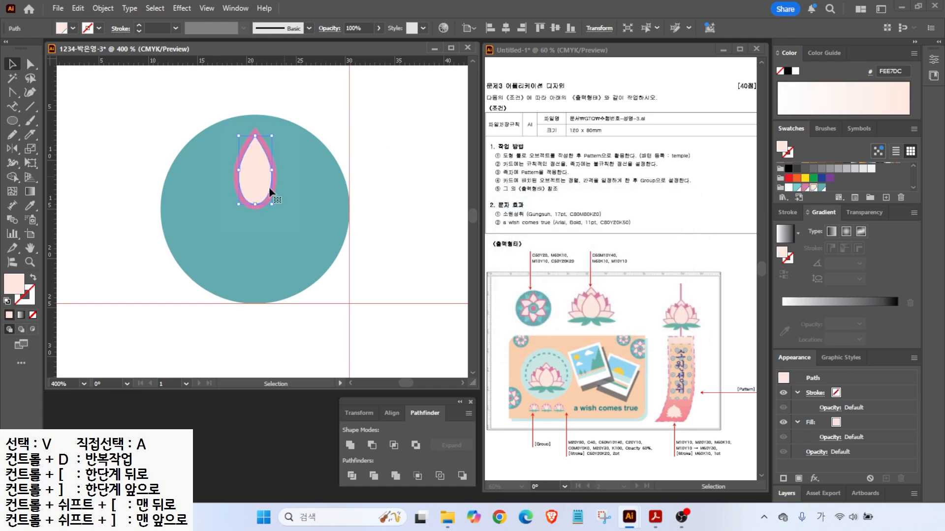
{"action": "left_click_drag", "start_coordinate": [182, 153], "coordinate": [271, 200]}
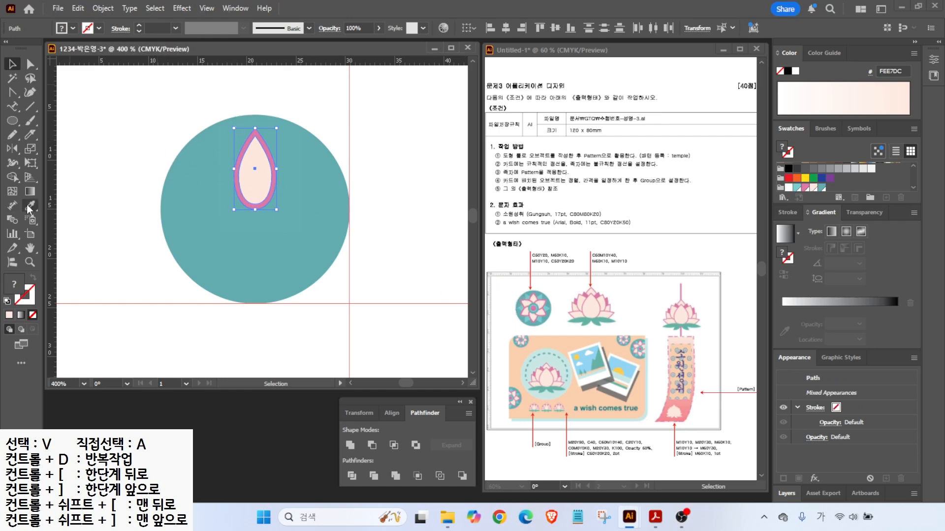
- Copy the pink-and-peach petal at 60° around its bottom point, repeating to make six petals
{"action": "left_click", "coordinate": [15, 149]}
{"action": "left_click_drag", "start_coordinate": [15, 148], "coordinate": [61, 149]}
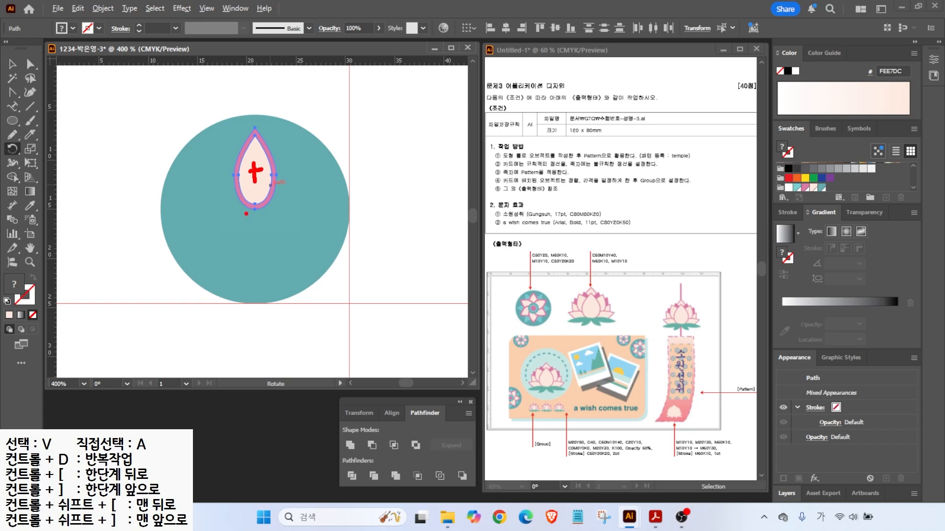
{"action": "left_click", "coordinate": [256, 209], "text": "alt"}
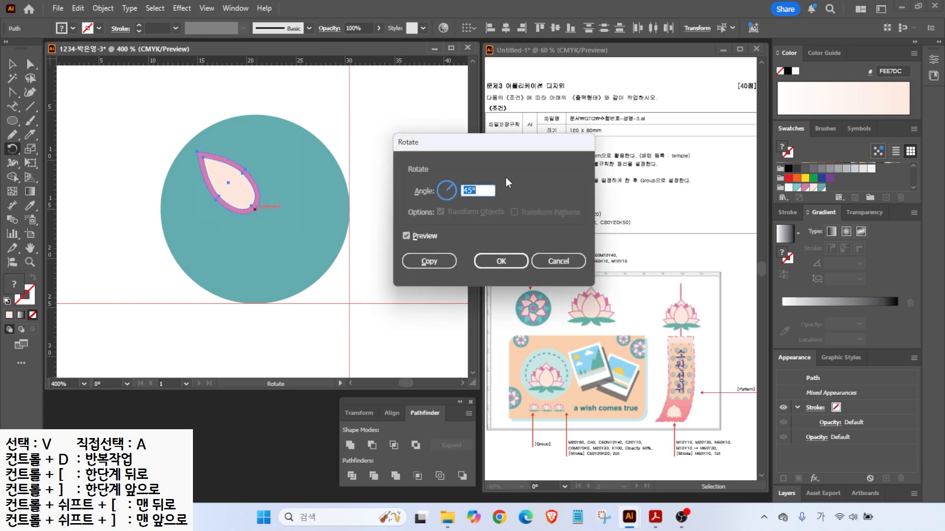
{"action": "type", "text": "60"}
{"action": "left_click", "coordinate": [406, 238]}
{"action": "left_click", "coordinate": [406, 237]}
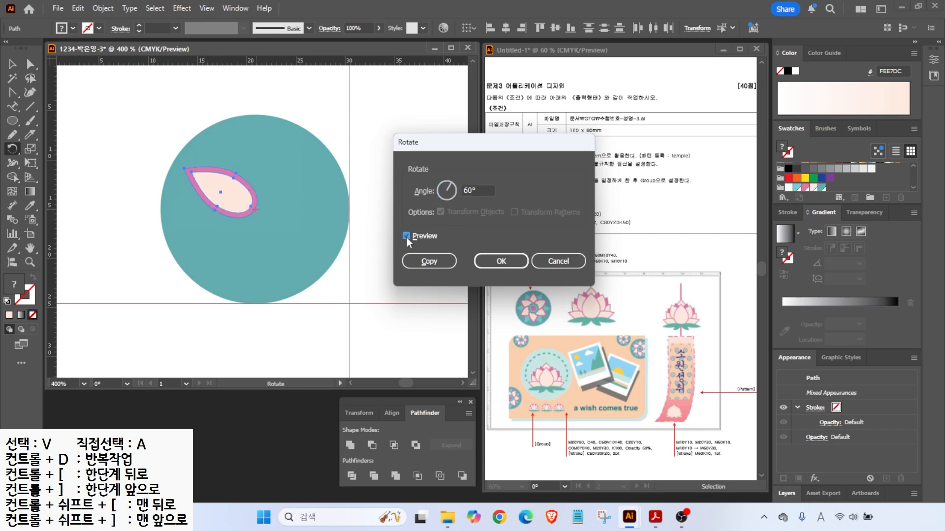
{"action": "left_click", "coordinate": [427, 262]}
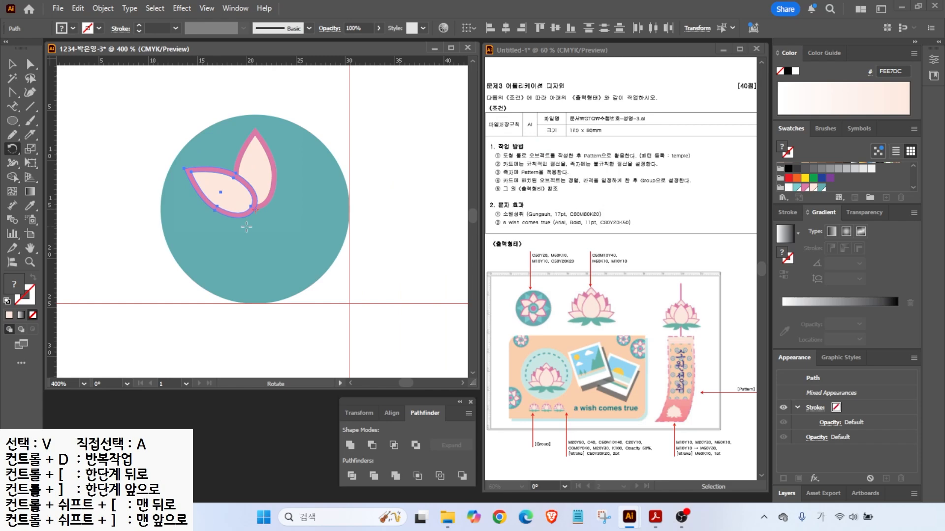
{"action": "key", "text": "ctrl+d"}
{"action": "key", "text": "ctrl+d"}
{"action": "key", "text": "ctrl+d"}
{"action": "key", "text": "ctrl+d"}
{"action": "key", "text": "r"}
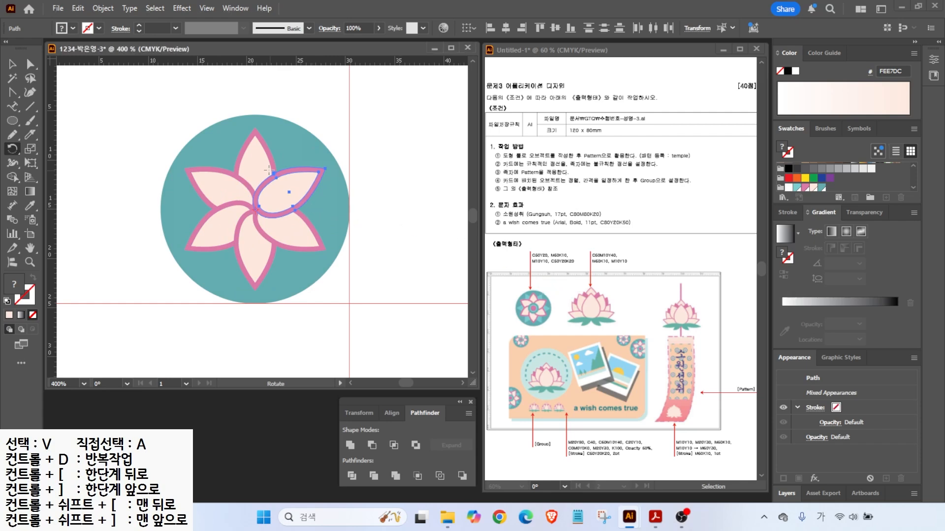
{"action": "left_click", "coordinate": [12, 64]}
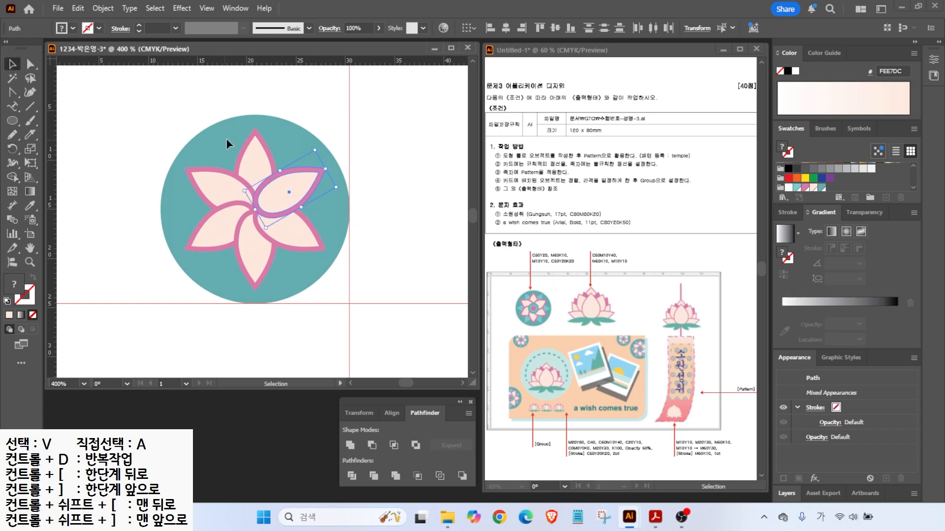
{"action": "left_click", "coordinate": [245, 146]}
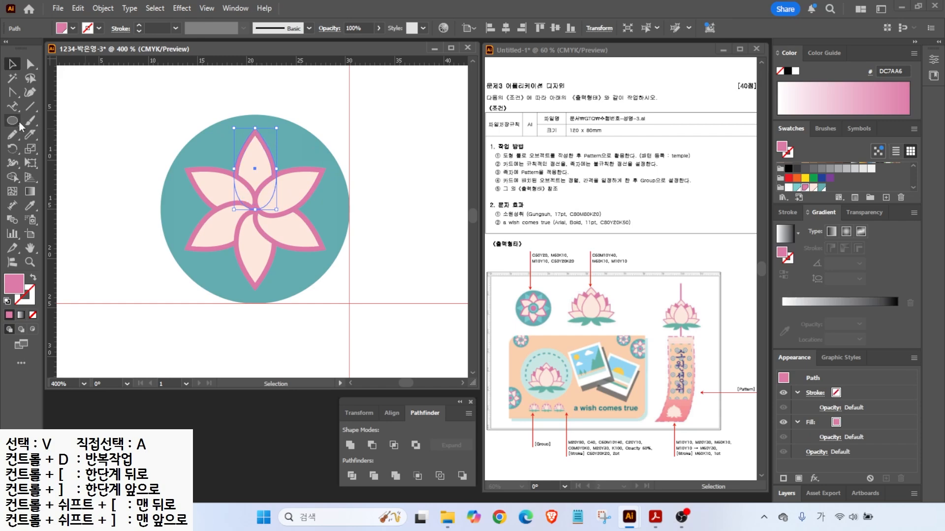
- Make a 30° rotated copy of the top petal around the flower centre, filled light teal
{"action": "left_click", "coordinate": [13, 150]}
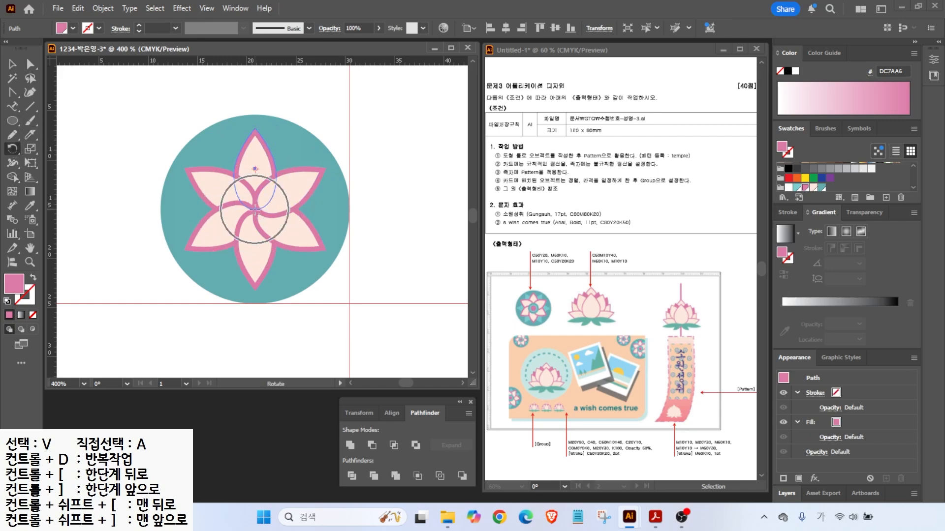
{"action": "left_click", "coordinate": [255, 210], "text": "alt"}
{"action": "type", "text": "30"}
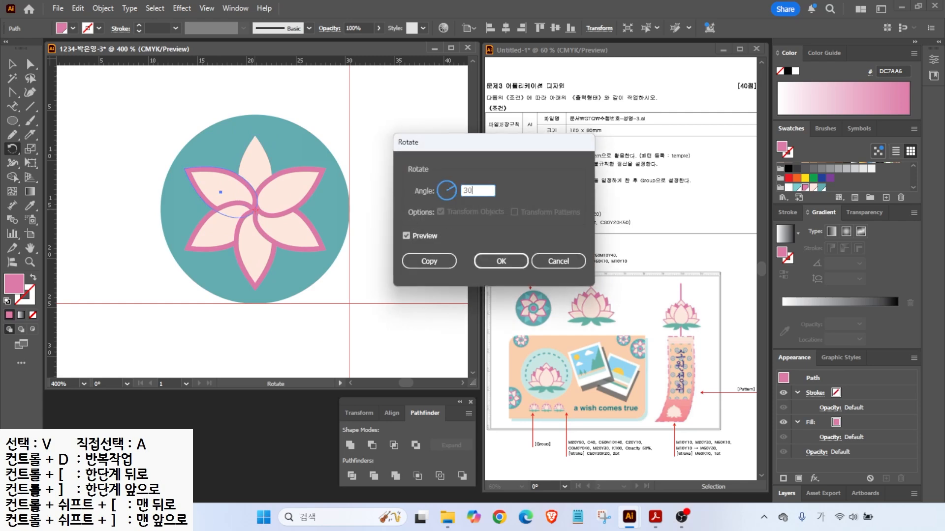
{"action": "left_click", "coordinate": [433, 262]}
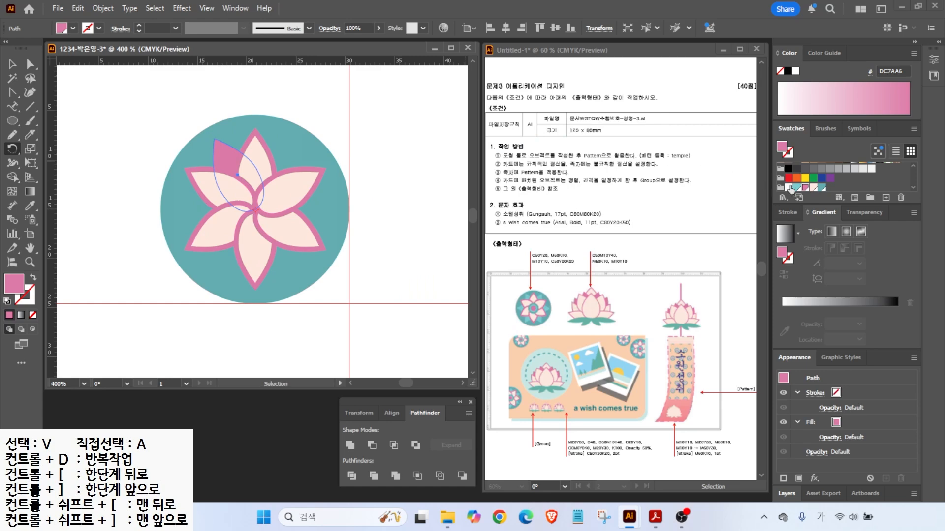
{"action": "left_click", "coordinate": [797, 187]}
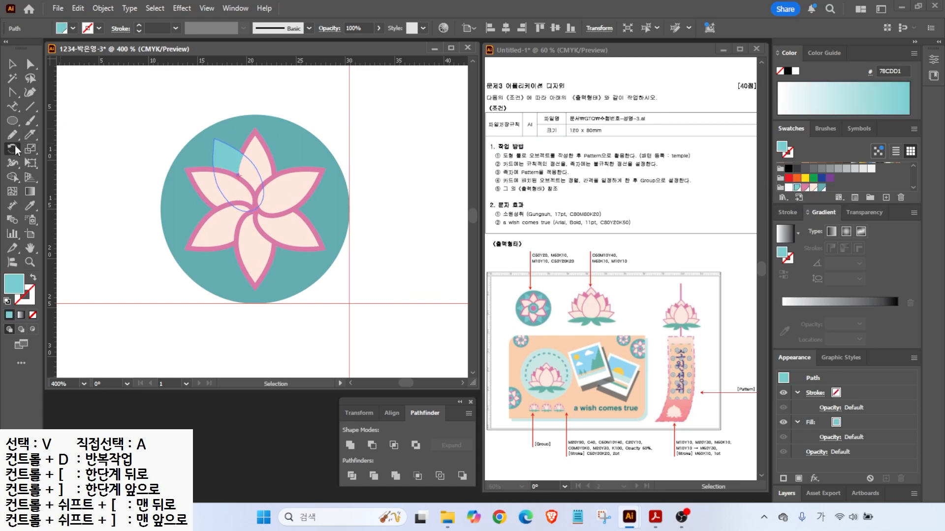
- Copy the teal petal at 60° around the centre and repeat for six, then deselect
{"action": "left_click", "coordinate": [16, 148]}
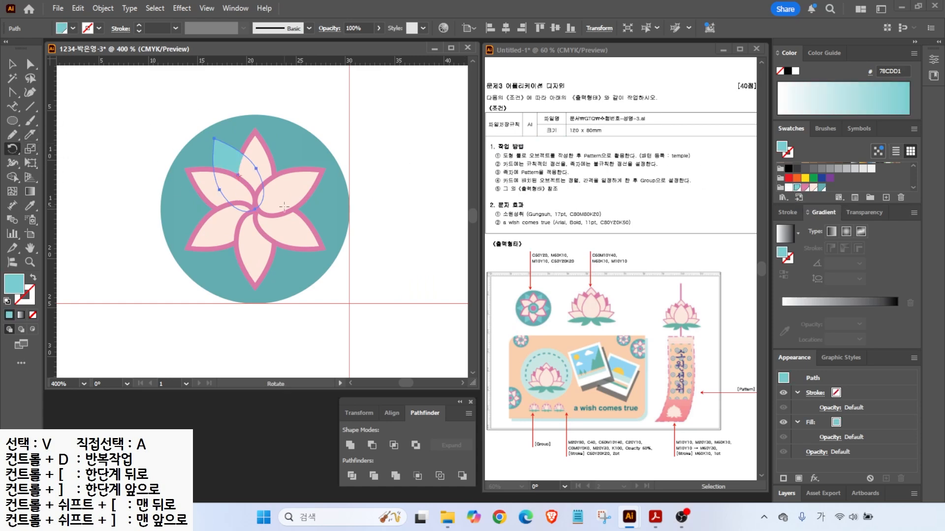
{"action": "left_click", "coordinate": [255, 210], "text": "alt"}
{"action": "type", "text": "60"}
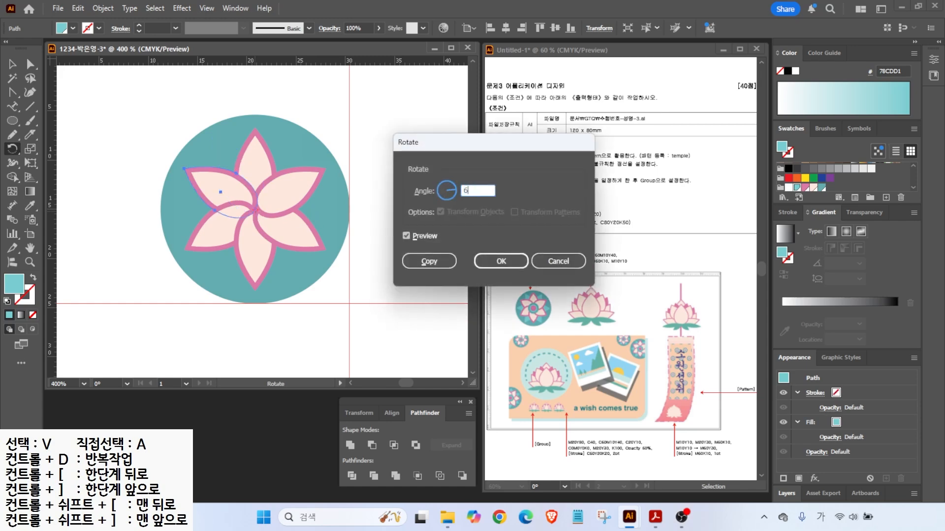
{"action": "left_click", "coordinate": [418, 260]}
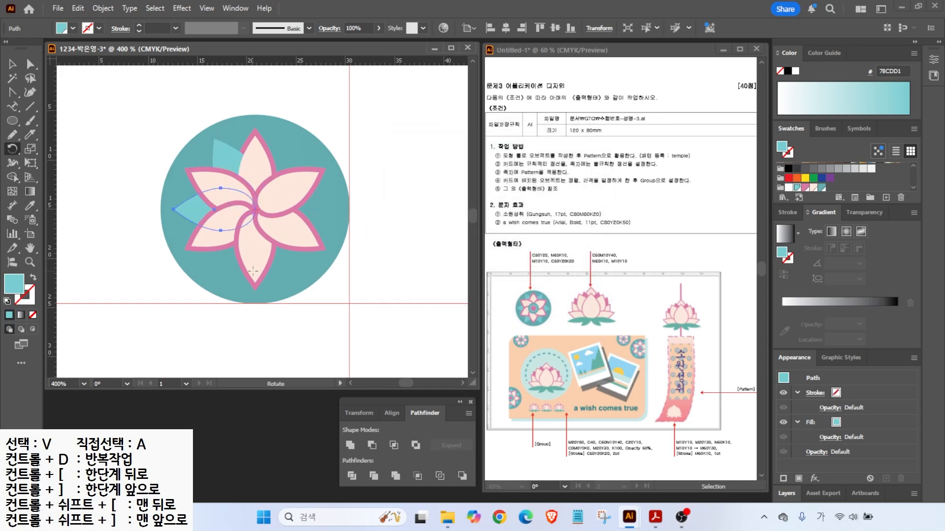
{"action": "key", "text": "ctrl+d"}
{"action": "key", "text": "ctrl+d"}
{"action": "key", "text": "ctrl+d"}
{"action": "key", "text": "l"}
{"action": "key", "text": "ctrl+shift+a"}
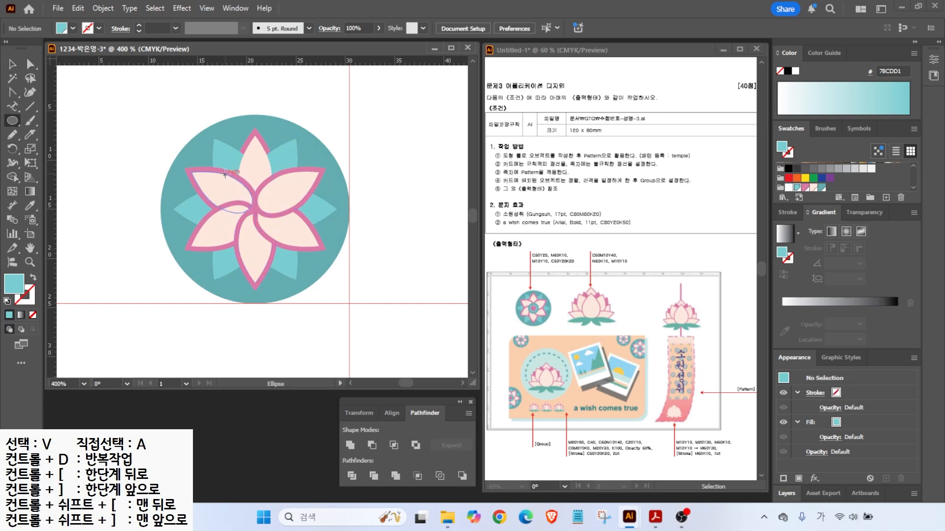
- Draw a centre circle filled 64ABAF and add an inward offset copy filled light teal
{"action": "mouse_move", "coordinate": [225, 174]}
{"action": "left_mouse_down"}
{"action": "mouse_move", "coordinate": [302, 244]}
{"action": "mouse_move", "coordinate": [289, 241]}
{"action": "left_mouse_up"}
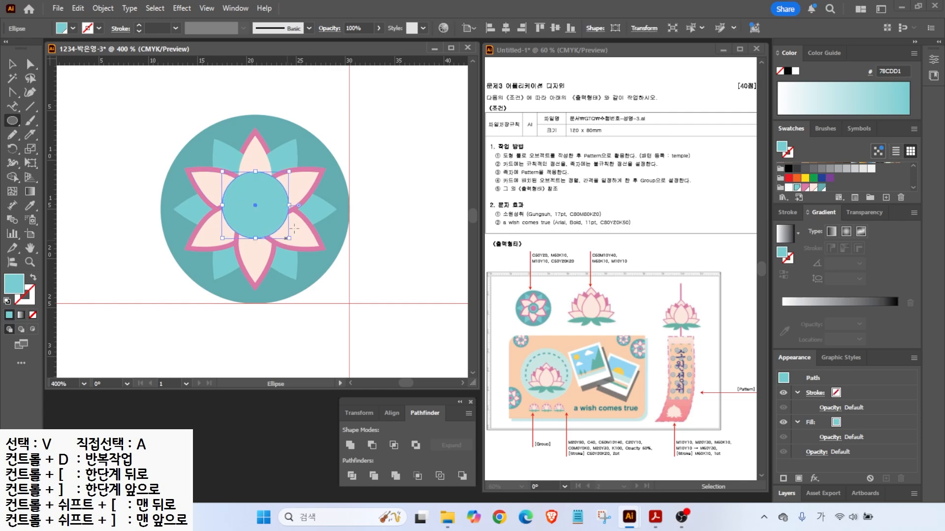
{"action": "left_click", "coordinate": [821, 187]}
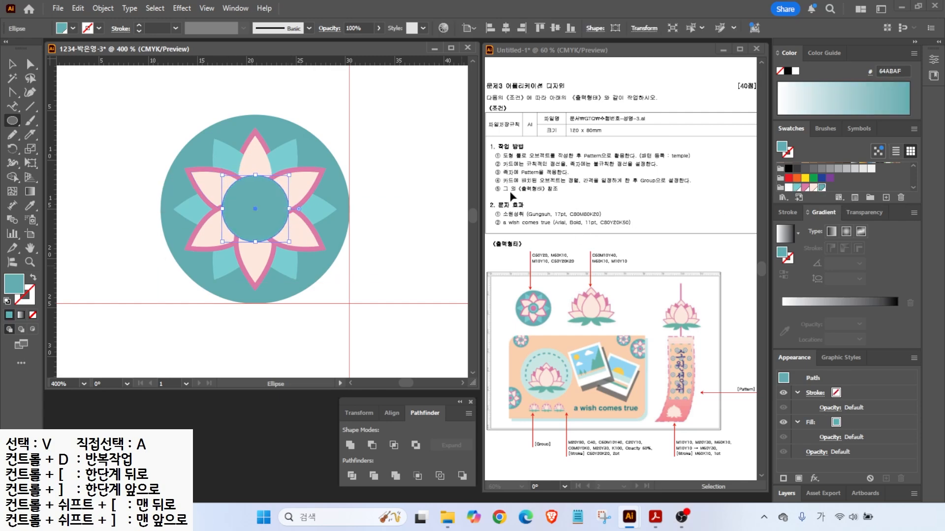
{"action": "left_click", "coordinate": [102, 9]}
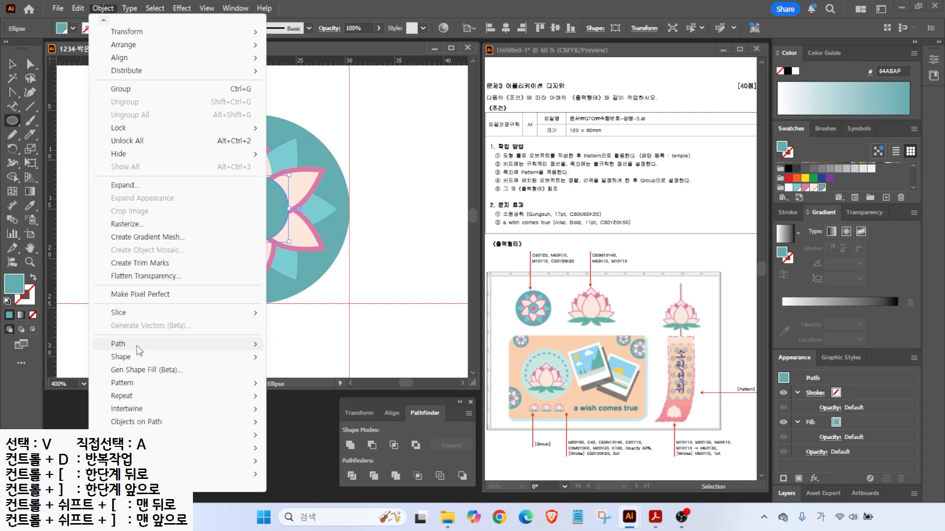
{"action": "mouse_move", "coordinate": [140, 344]}
{"action": "left_click", "coordinate": [305, 388]}
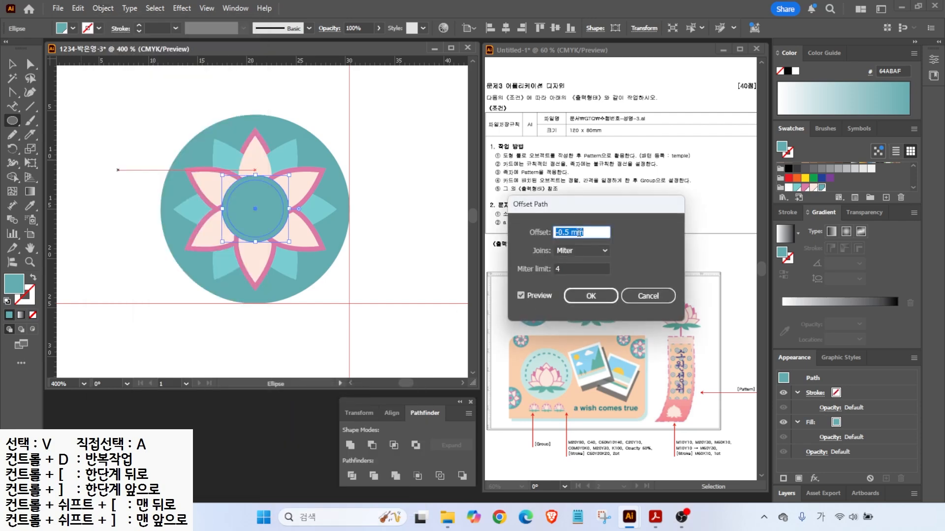
{"action": "type", "text": "0.7"}
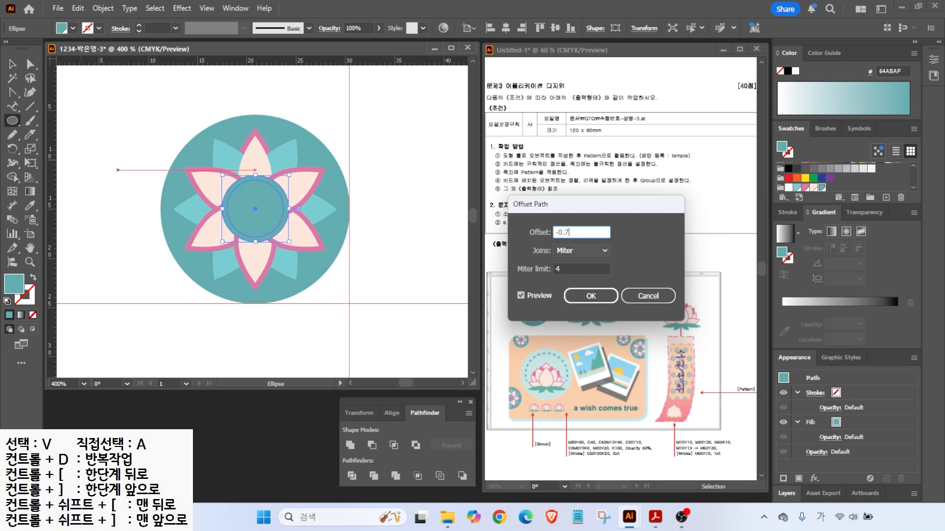
{"action": "key", "text": "Return"}
{"action": "left_click", "coordinate": [817, 186]}
- Add a smaller offset circle inside and fill it pink DC7AA6
{"action": "left_click", "coordinate": [103, 8]}
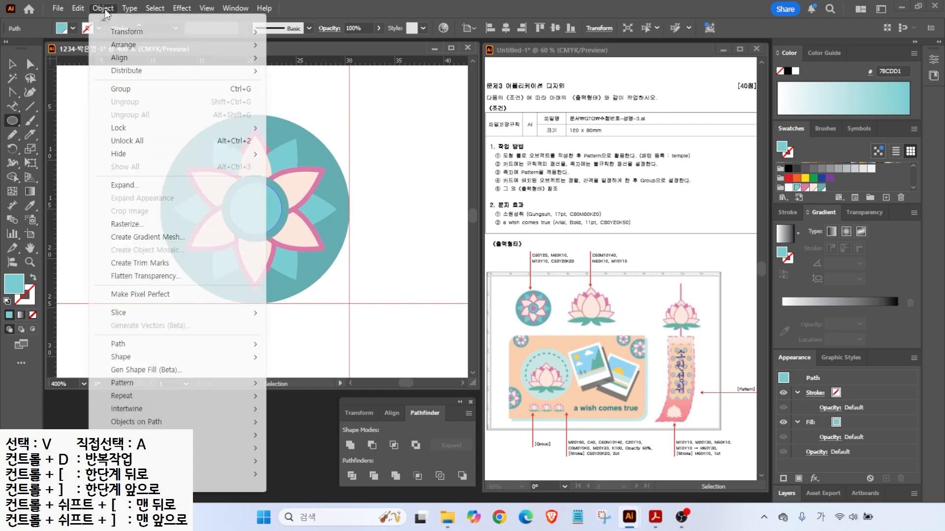
{"action": "mouse_move", "coordinate": [129, 343]}
{"action": "left_click", "coordinate": [450, 389]}
{"action": "key", "text": "Return"}
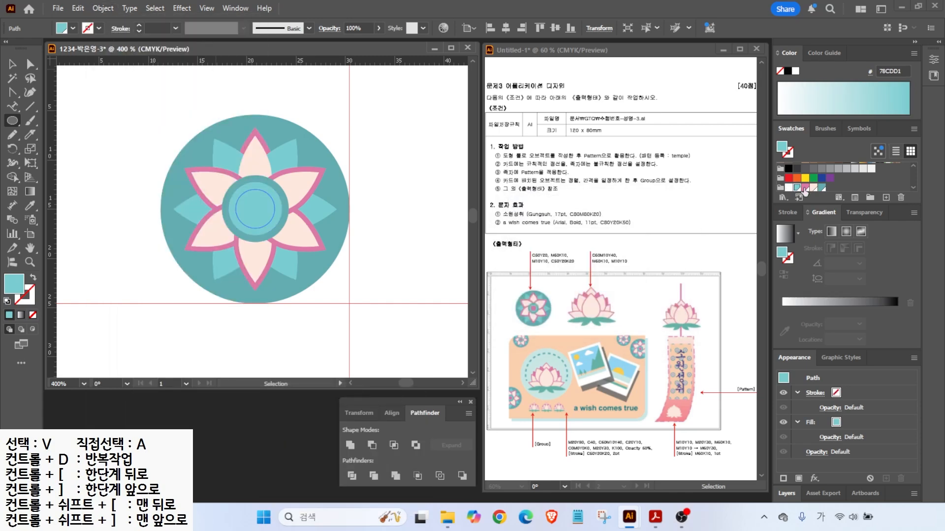
{"action": "left_click", "coordinate": [804, 188]}
- Select the six teal petals and reorder them behind the pink petals but above the big circle
{"action": "key", "text": "v"}
{"action": "left_click", "coordinate": [187, 212]}
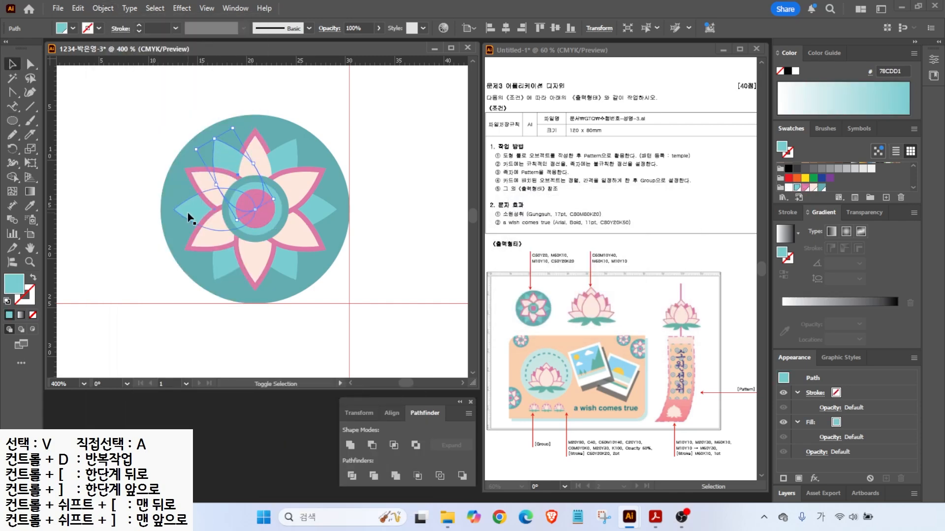
{"action": "left_click", "coordinate": [188, 212], "text": "shift"}
{"action": "left_click", "coordinate": [222, 265], "text": "shift"}
{"action": "left_click", "coordinate": [289, 265], "text": "shift"}
{"action": "left_click", "coordinate": [316, 211], "text": "shift"}
{"action": "left_click", "coordinate": [288, 155], "text": "shift"}
{"action": "key", "text": "Left"}
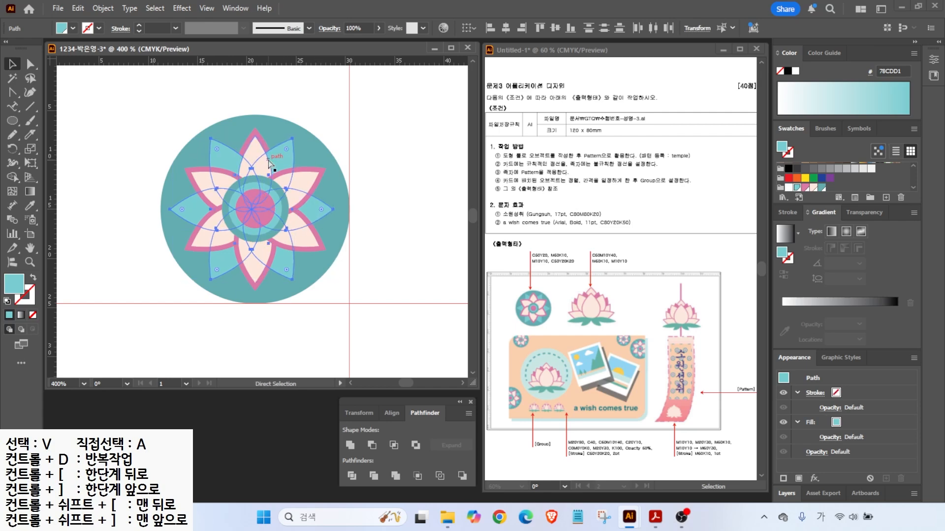
{"action": "key", "text": "ctrl+z"}
{"action": "key", "text": "ctrl+["}
{"action": "key", "text": "ctrl+["}
{"action": "key", "text": "ctrl+]"}
- Shrink the three nested centre circles together to finish the lotus emblem
{"action": "left_click", "coordinate": [135, 195]}
{"action": "left_click", "coordinate": [272, 213]}
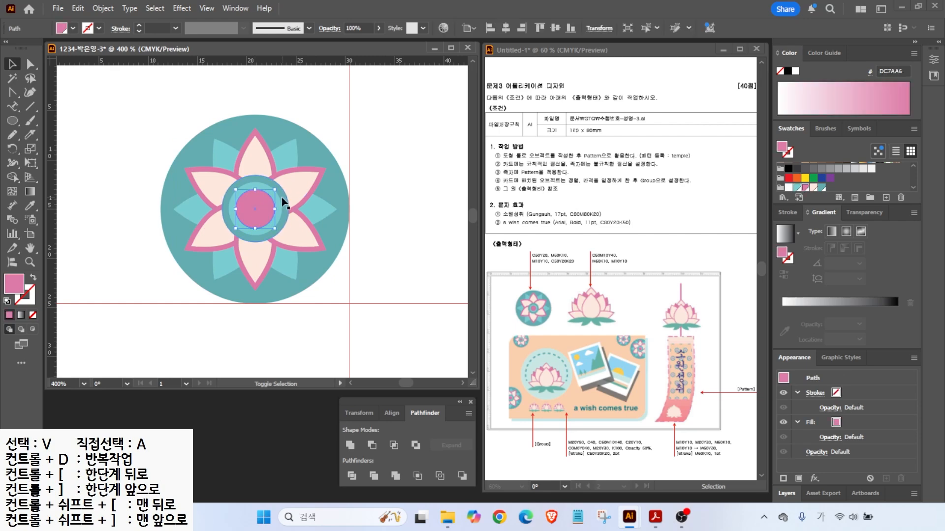
{"action": "left_click", "coordinate": [280, 201], "text": "shift"}
{"action": "left_click", "coordinate": [285, 198], "text": "shift"}
{"action": "left_click_drag", "start_coordinate": [289, 176], "coordinate": [282, 183]}
{"action": "left_click", "coordinate": [115, 212]}
{"action": "key", "text": "ctrl+2"}
{"action": "mouse_move", "coordinate": [378, 260]}
{"action": "left_mouse_down"}
{"action": "mouse_move", "coordinate": [213, 291]}
{"action": "mouse_move", "coordinate": [389, 262]}
{"action": "mouse_move", "coordinate": [326, 330]}
{"action": "left_mouse_up"}
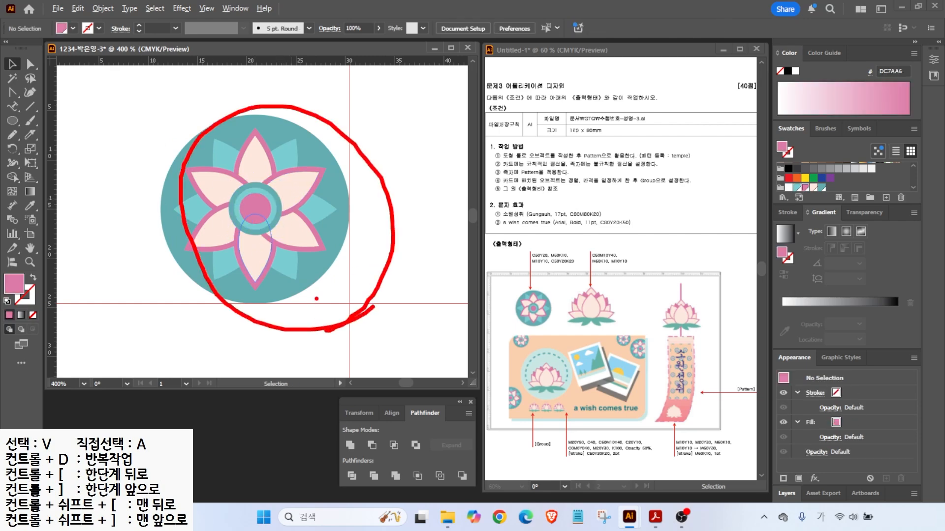
{"action": "key", "text": "Escape"}
{"action": "left_click_drag", "start_coordinate": [669, 151], "coordinate": [707, 116]}
{"action": "key", "text": "Escape"}
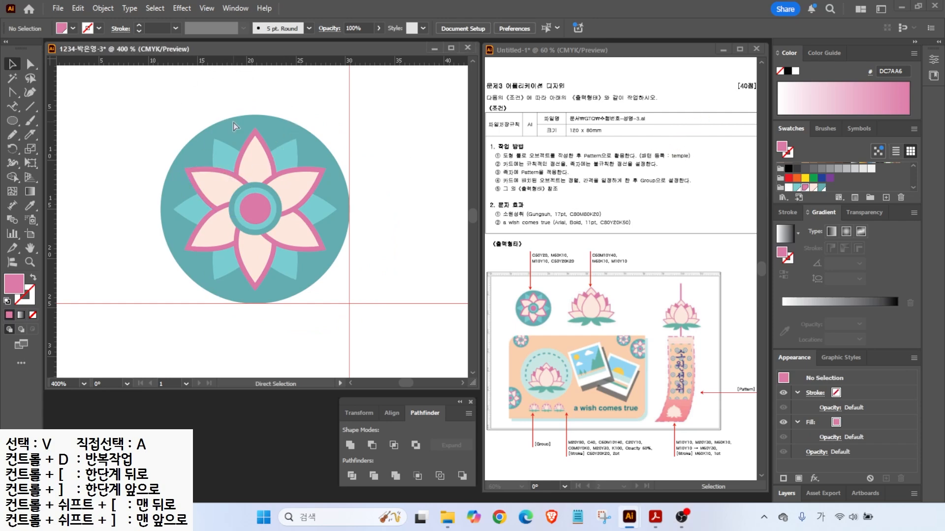
- Unlock all objects and select every part of the lotus motif
{"action": "left_click", "coordinate": [103, 8]}
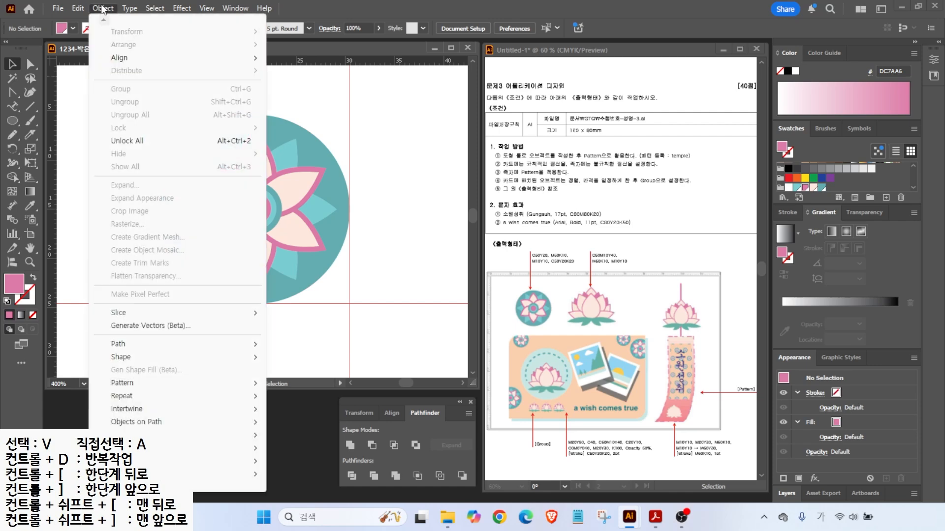
{"action": "left_click", "coordinate": [144, 141]}
{"action": "left_click", "coordinate": [144, 152]}
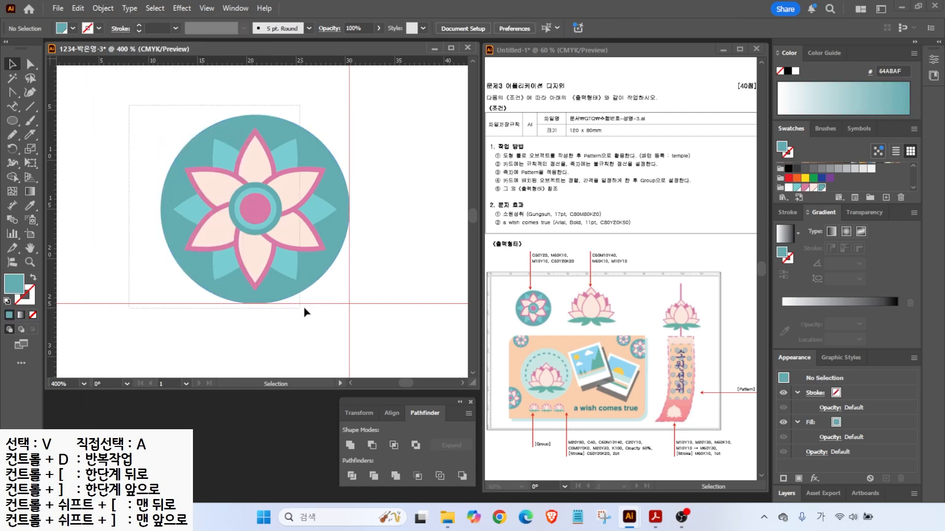
{"action": "key", "text": "ctrl+a"}
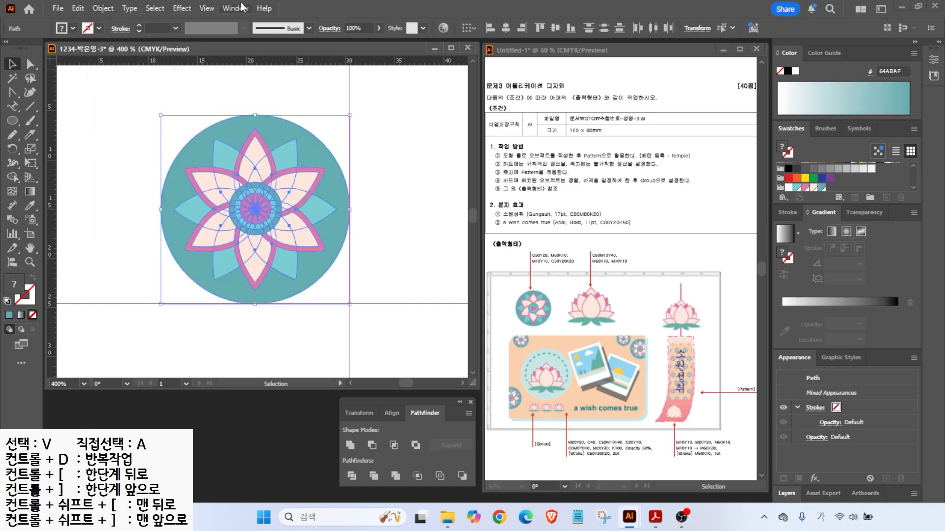
{"action": "key", "text": "ctrl+0"}
- Make a pattern from the motif named 'temple' with a Brick by Row tile type
{"action": "left_click", "coordinate": [103, 8]}
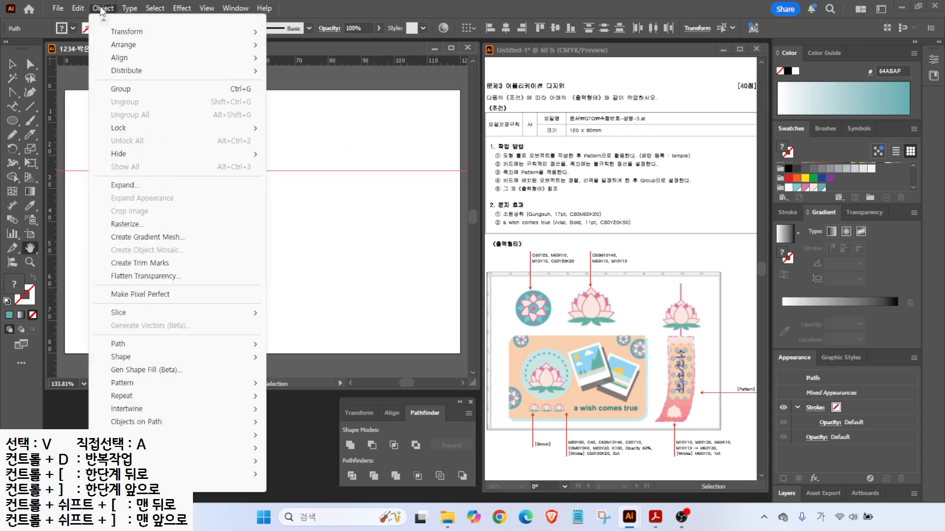
{"action": "mouse_move", "coordinate": [129, 385]}
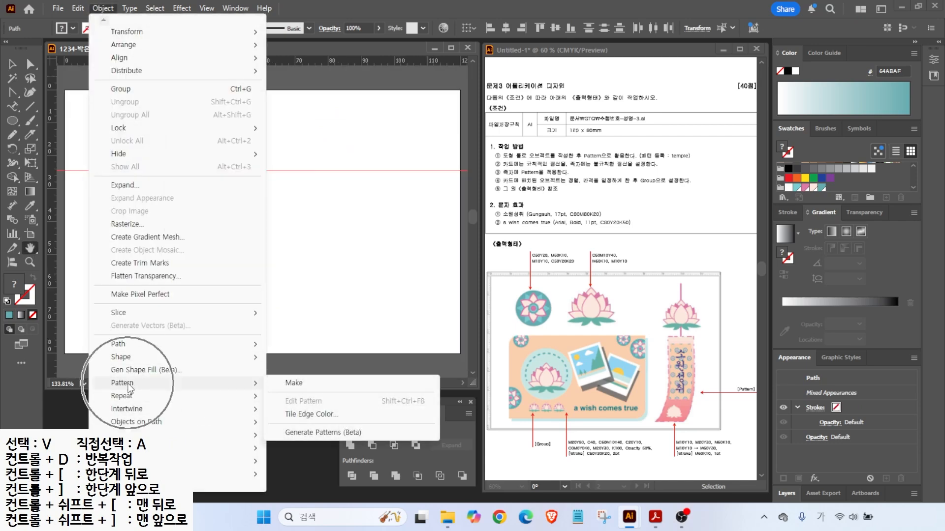
{"action": "left_click", "coordinate": [294, 388]}
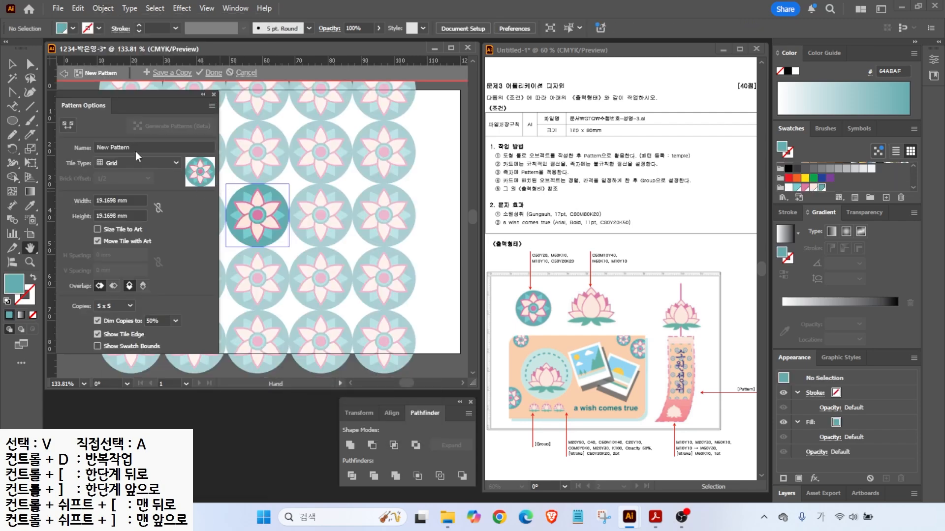
{"action": "type", "text": "E"}
{"action": "type", "text": "temple"}
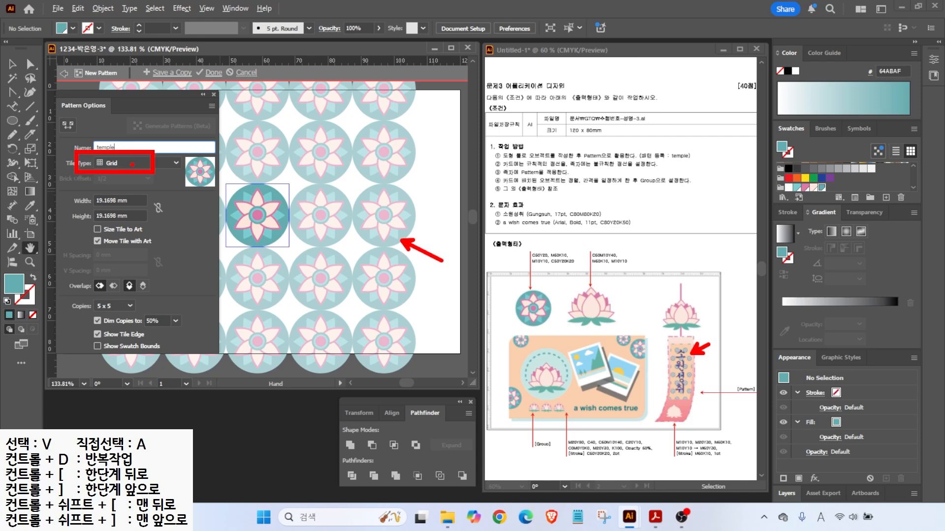
{"action": "key", "text": "Return"}
{"action": "left_click", "coordinate": [128, 164]}
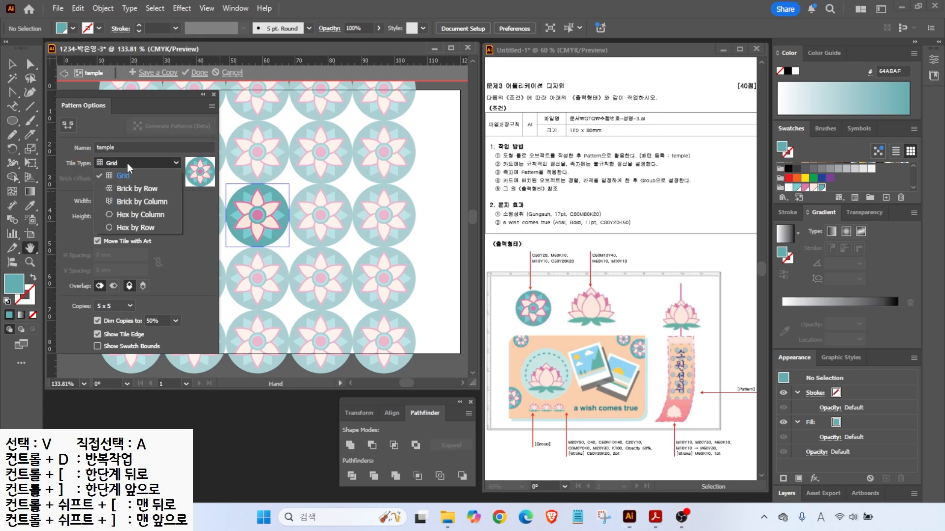
{"action": "left_click", "coordinate": [137, 189]}
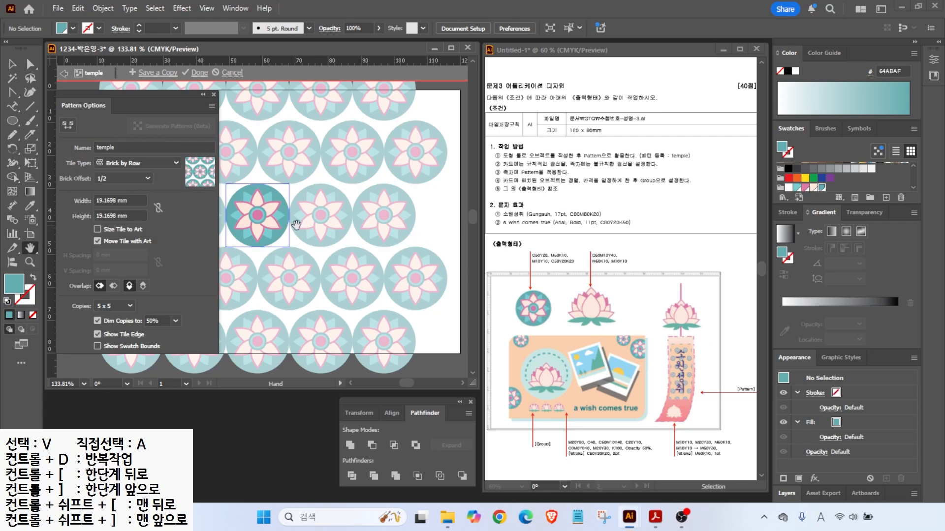
{"action": "mouse_move", "coordinate": [290, 283]}
{"action": "left_mouse_down"}
{"action": "mouse_move", "coordinate": [265, 220]}
{"action": "mouse_move", "coordinate": [265, 191]}
{"action": "mouse_move", "coordinate": [297, 143]}
{"action": "mouse_move", "coordinate": [368, 153]}
{"action": "mouse_move", "coordinate": [384, 166]}
{"action": "mouse_move", "coordinate": [391, 220]}
{"action": "mouse_move", "coordinate": [350, 287]}
{"action": "mouse_move", "coordinate": [293, 282]}
{"action": "left_mouse_up"}
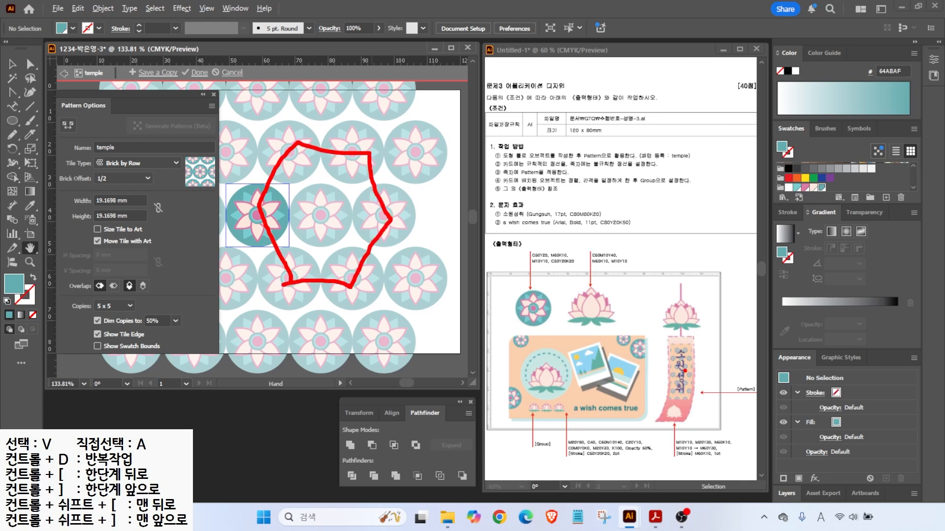
{"action": "mouse_move", "coordinate": [128, 218]}
{"action": "left_mouse_down"}
{"action": "mouse_move", "coordinate": [79, 202]}
{"action": "mouse_move", "coordinate": [129, 193]}
{"action": "left_mouse_up"}
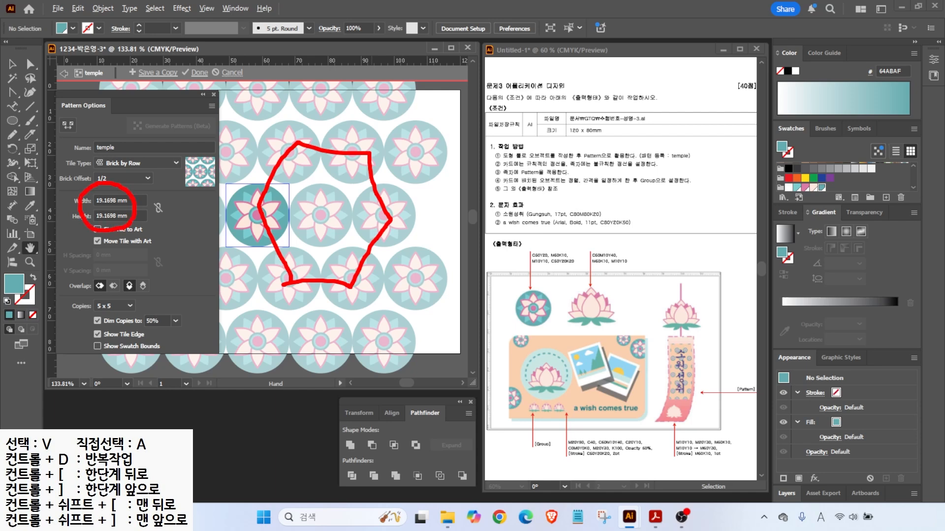
{"action": "key", "text": "Escape"}
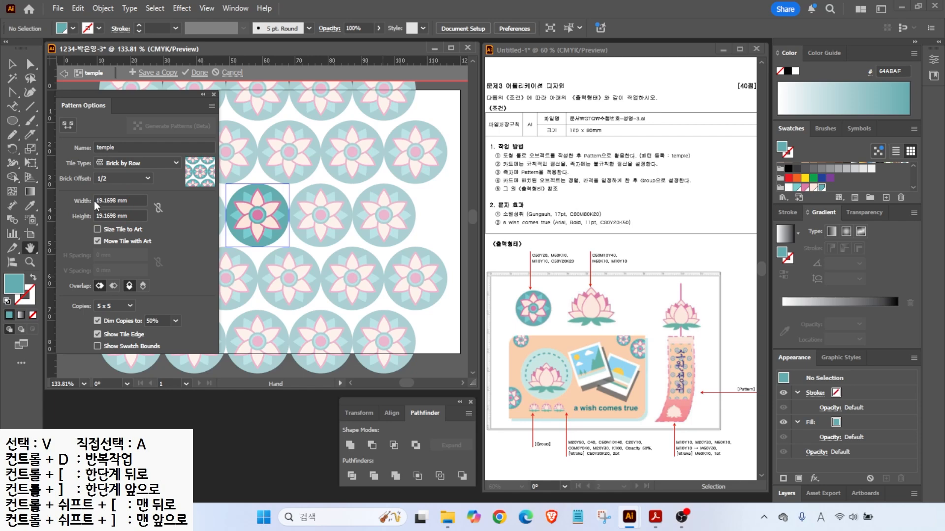
- Set the pattern tile width and height to 25 mm each
{"action": "triple_click", "coordinate": [95, 201]}
{"action": "type", "text": "25"}
{"action": "key", "text": "Return"}
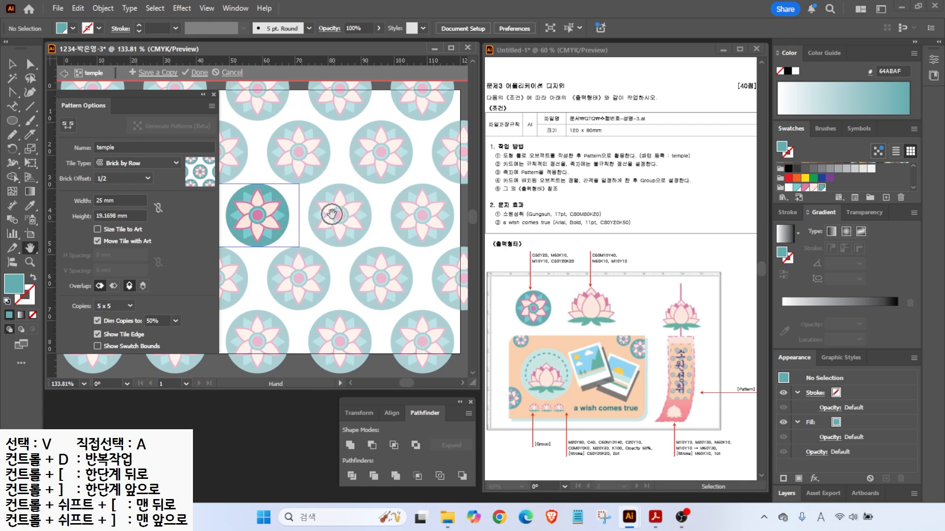
{"action": "triple_click", "coordinate": [133, 212]}
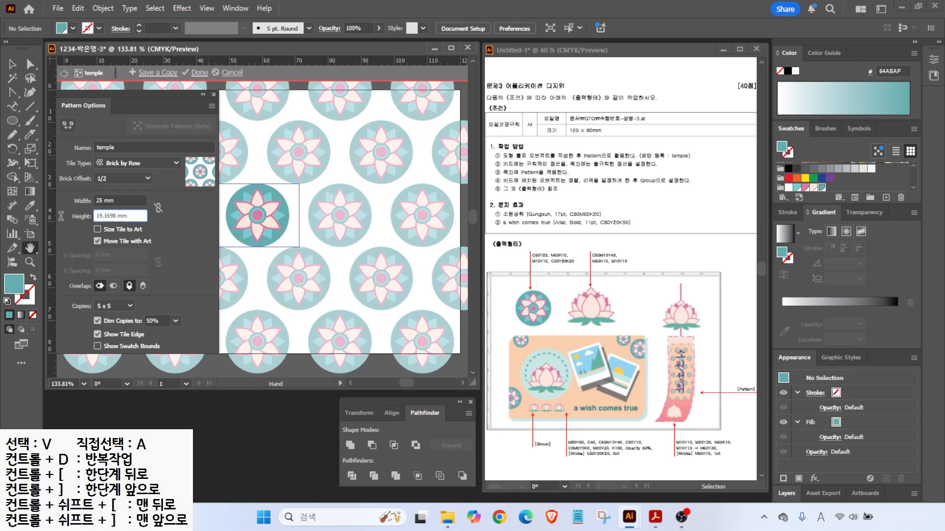
{"action": "type", "text": "25"}
{"action": "key", "text": "Return"}
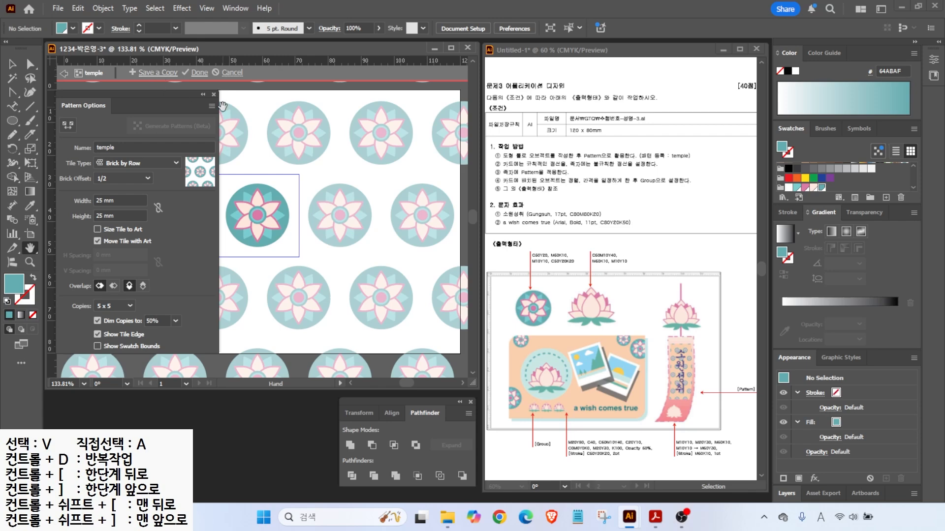
- Exit Pattern Edit Mode, keeping the 25 mm Brick by Row 'temple' pattern
{"action": "mouse_move", "coordinate": [226, 79]}
{"action": "left_mouse_down"}
{"action": "mouse_move", "coordinate": [198, 61]}
{"action": "mouse_move", "coordinate": [221, 74]}
{"action": "mouse_move", "coordinate": [217, 48]}
{"action": "mouse_move", "coordinate": [214, 87]}
{"action": "mouse_move", "coordinate": [243, 124]}
{"action": "left_mouse_up"}
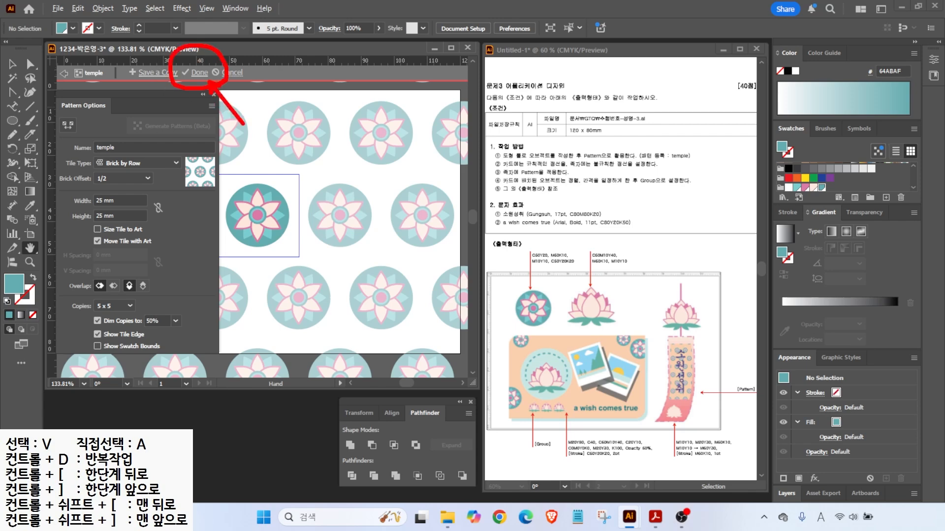
{"action": "left_click", "coordinate": [199, 72]}
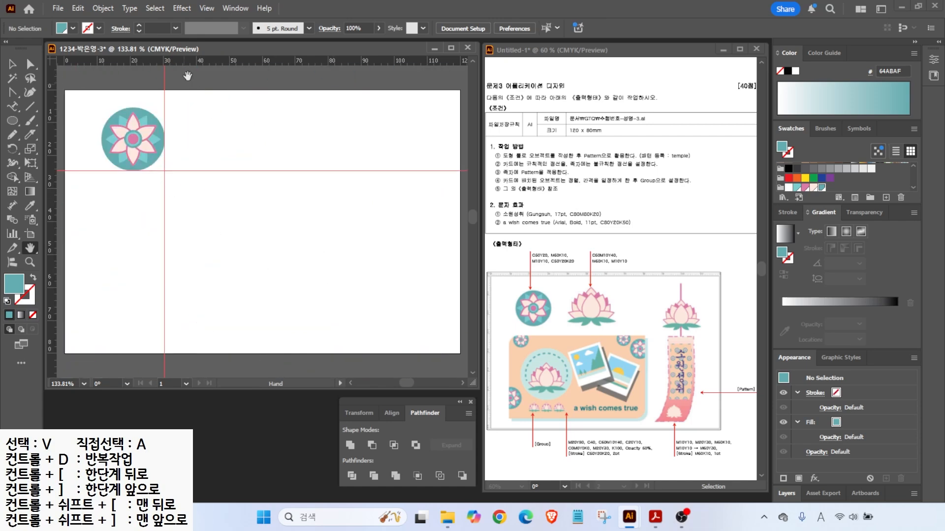
- Clear all existing guides from the artboard
{"action": "left_click", "coordinate": [206, 8]}
{"action": "mouse_move", "coordinate": [344, 428]}
{"action": "key", "text": "alt+2"}
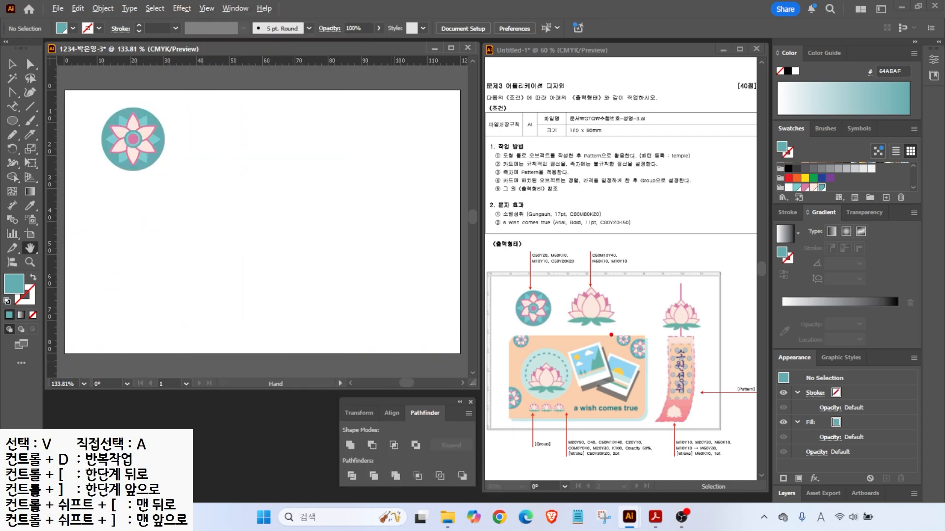
{"action": "left_click_drag", "start_coordinate": [601, 294], "coordinate": [631, 266]}
{"action": "mouse_move", "coordinate": [622, 322]}
{"action": "left_mouse_down"}
{"action": "mouse_move", "coordinate": [552, 305]}
{"action": "mouse_move", "coordinate": [610, 305]}
{"action": "left_mouse_up"}
{"action": "mouse_move", "coordinate": [707, 348]}
{"action": "left_mouse_down"}
{"action": "mouse_move", "coordinate": [655, 292]}
{"action": "mouse_move", "coordinate": [691, 342]}
{"action": "left_mouse_up"}
{"action": "left_click_drag", "start_coordinate": [569, 408], "coordinate": [582, 392]}
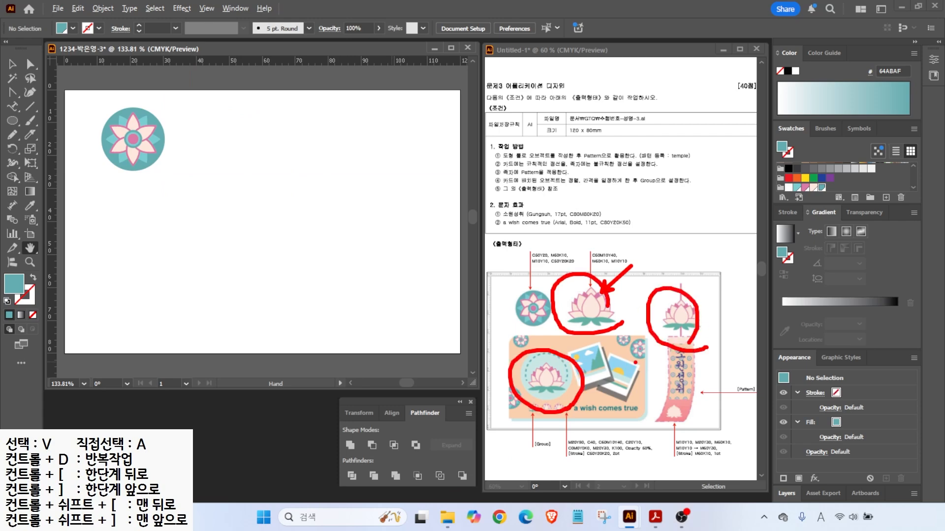
{"action": "key", "text": "Escape"}
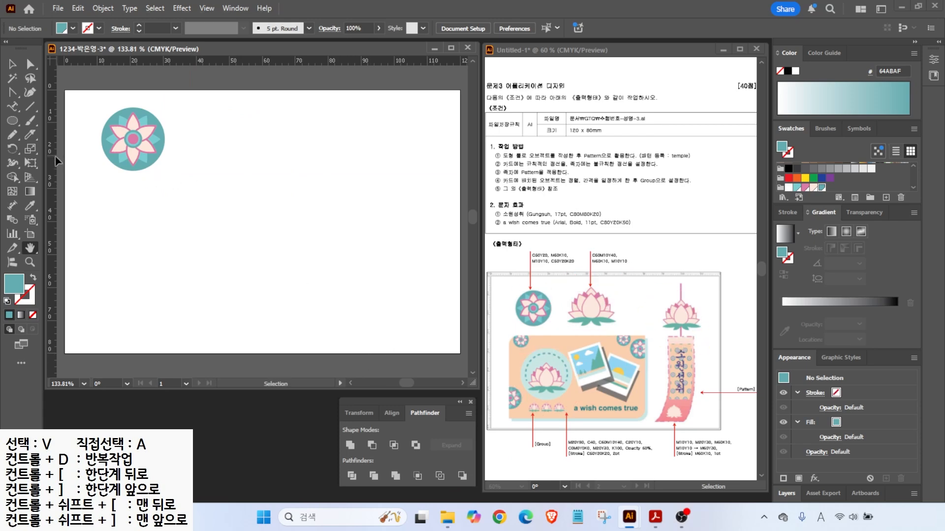
- Place two vertical guides and one horizontal guide across the artboard
{"action": "left_click_drag", "start_coordinate": [55, 157], "coordinate": [194, 173]}
{"action": "left_click_drag", "start_coordinate": [52, 173], "coordinate": [284, 196]}
{"action": "left_click_drag", "start_coordinate": [238, 63], "coordinate": [235, 181]}
{"action": "scroll", "coordinate": [240, 152], "scroll_direction": "up", "scroll_amount": 4}
{"action": "left_click_drag", "start_coordinate": [251, 131], "coordinate": [265, 173]}
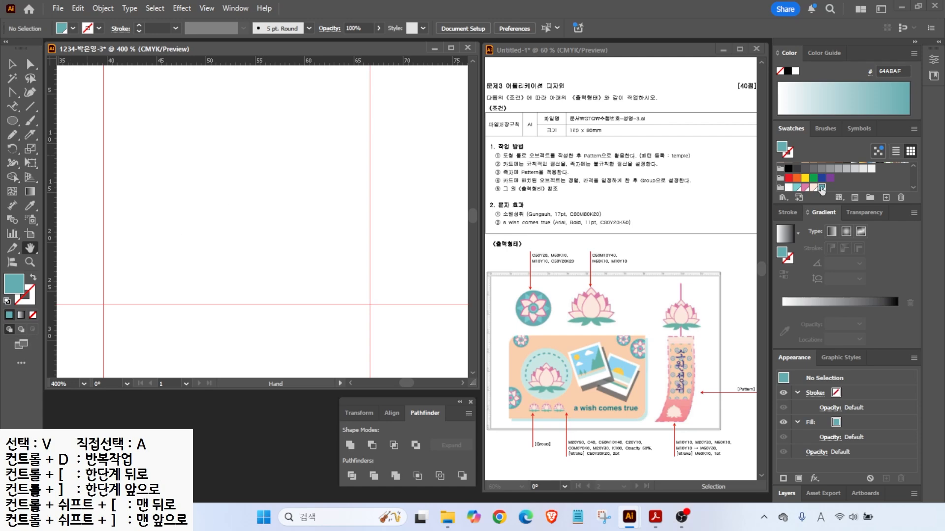
{"action": "left_click", "coordinate": [888, 200]}
{"action": "left_click", "coordinate": [328, 255]}
- Add a teal swatch with C60 M10 Y40 K0
{"action": "type", "text": "60"}
{"action": "key", "text": "Tab"}
{"action": "type", "text": "10"}
{"action": "key", "text": "Tab"}
{"action": "type", "text": "40\t0"}
{"action": "key", "text": "Return"}
- Add a pink swatch with C0 M60 Y0 K10
{"action": "left_click", "coordinate": [886, 199]}
{"action": "left_click", "coordinate": [331, 253]}
{"action": "type", "text": "0"}
{"action": "key", "text": "Tab"}
{"action": "type", "text": "60"}
- Add a peach swatch with C0 M10 Y10 K0 and draw a peach oval for the first petal
{"action": "key", "text": "Tab"}
{"action": "type", "text": "0\t10"}
{"action": "key", "text": "Return"}
{"action": "left_click", "coordinate": [886, 198]}
{"action": "left_click", "coordinate": [335, 266]}
{"action": "type", "text": "0"}
{"action": "key", "text": "Tab"}
{"action": "type", "text": "10"}
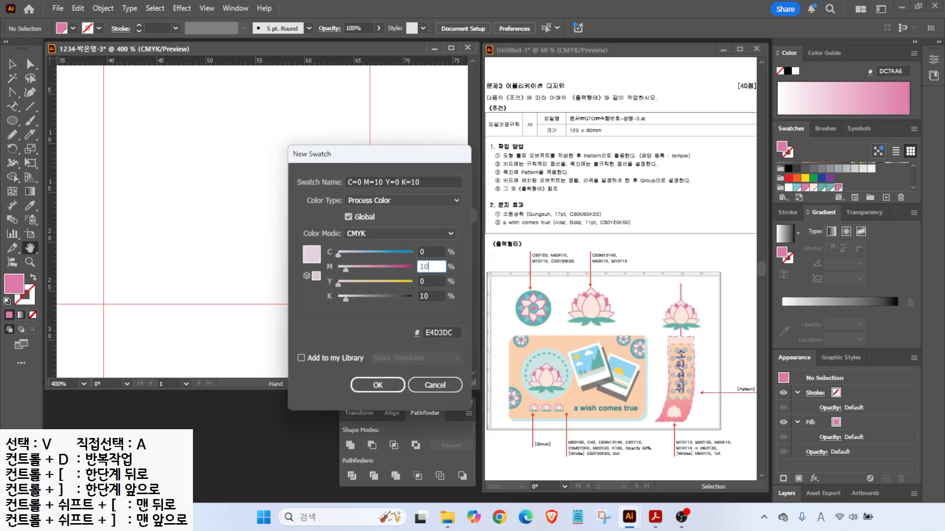
{"action": "key", "text": "Tab"}
{"action": "type", "text": "10\t0"}
{"action": "key", "text": "Return"}
{"action": "key", "text": "l"}
{"action": "left_click_drag", "start_coordinate": [202, 102], "coordinate": [273, 209]}
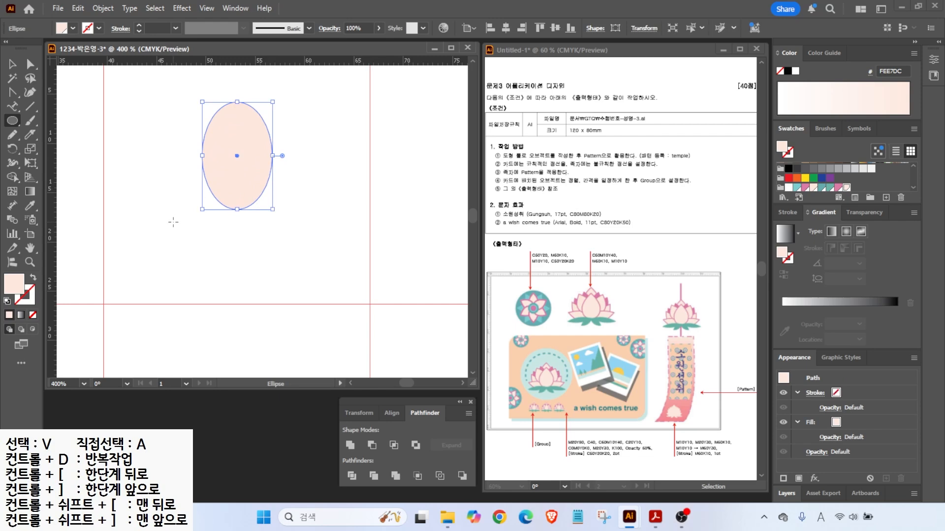
- Give the peach oval a pink outline and move it slightly higher
{"action": "key", "text": "x"}
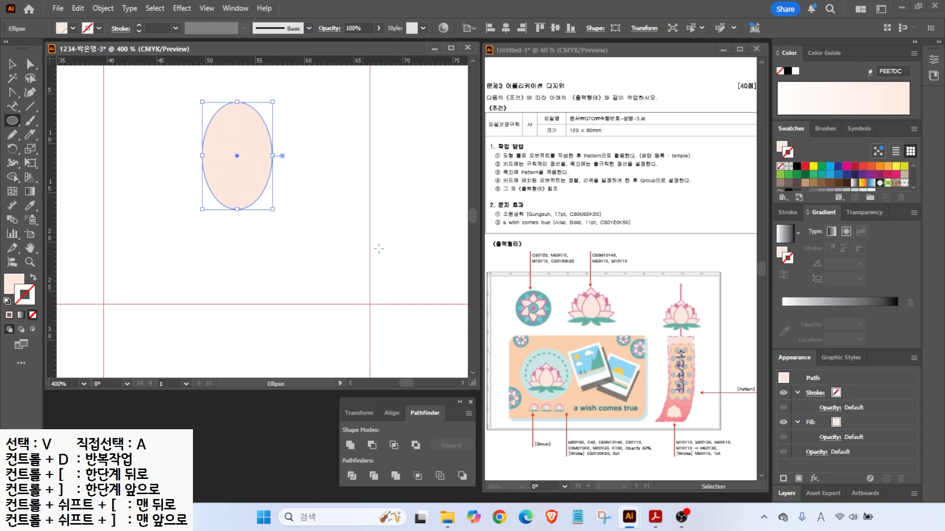
{"action": "left_click", "coordinate": [839, 184]}
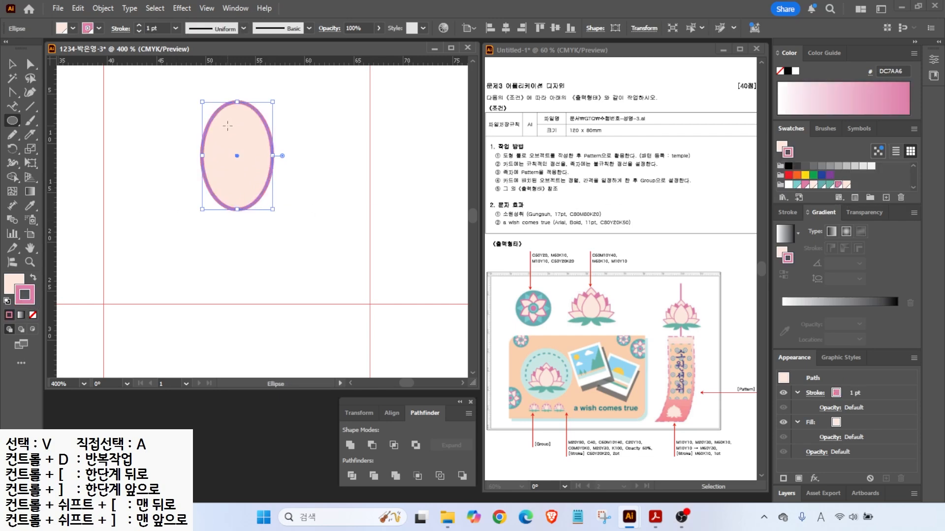
{"action": "key", "text": "v"}
{"action": "left_click_drag", "start_coordinate": [246, 155], "coordinate": [247, 143]}
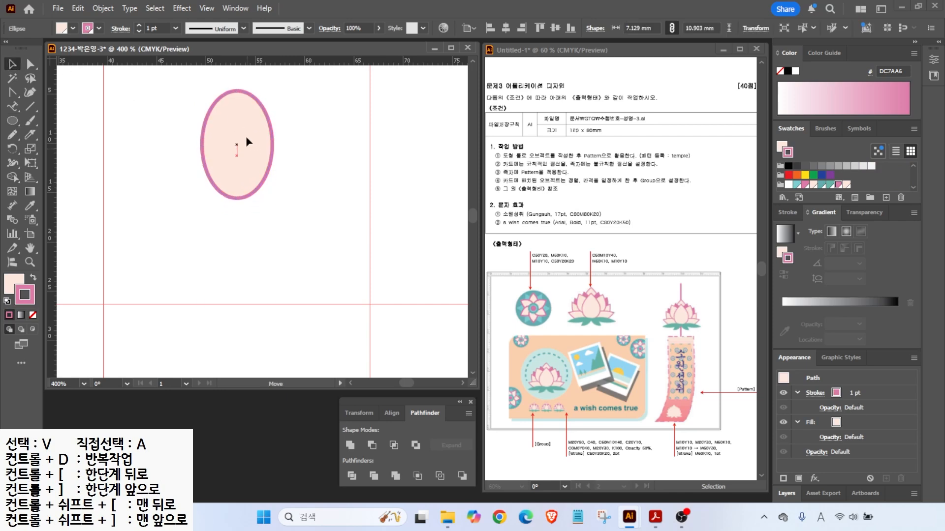
- Make the oval's top anchor a sharp corner and pull the side anchors down into a teardrop
{"action": "left_click", "coordinate": [12, 94]}
{"action": "left_click", "coordinate": [13, 94]}
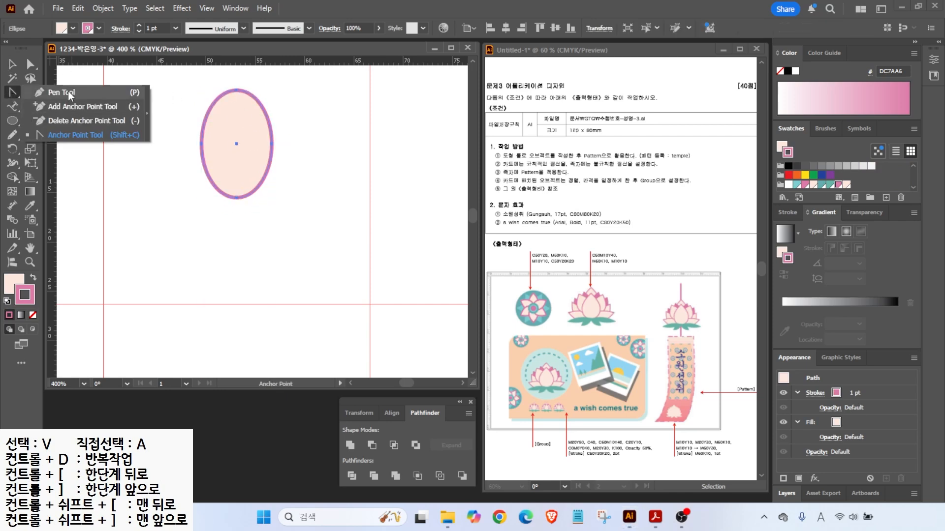
{"action": "left_click", "coordinate": [66, 136]}
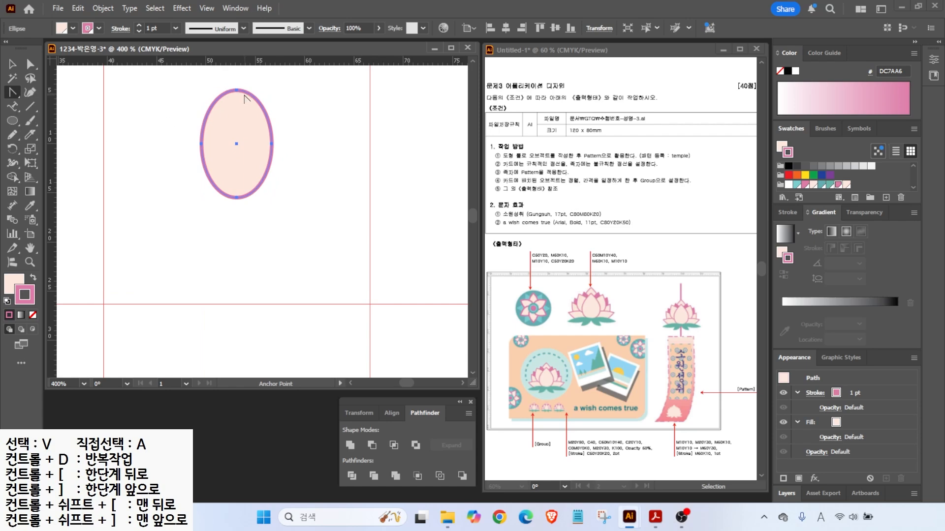
{"action": "left_click", "coordinate": [238, 90]}
{"action": "key", "text": "v"}
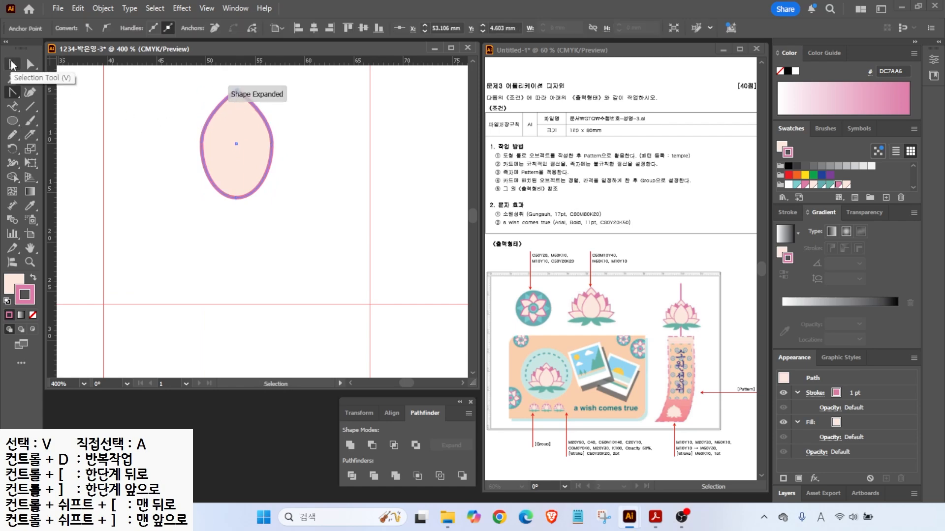
{"action": "key", "text": "a"}
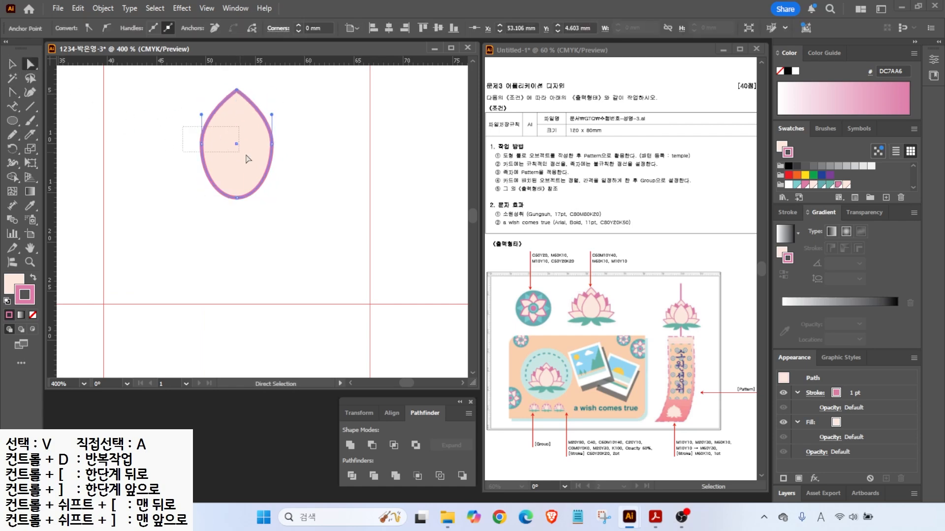
{"action": "left_click_drag", "start_coordinate": [291, 158], "coordinate": [268, 158]}
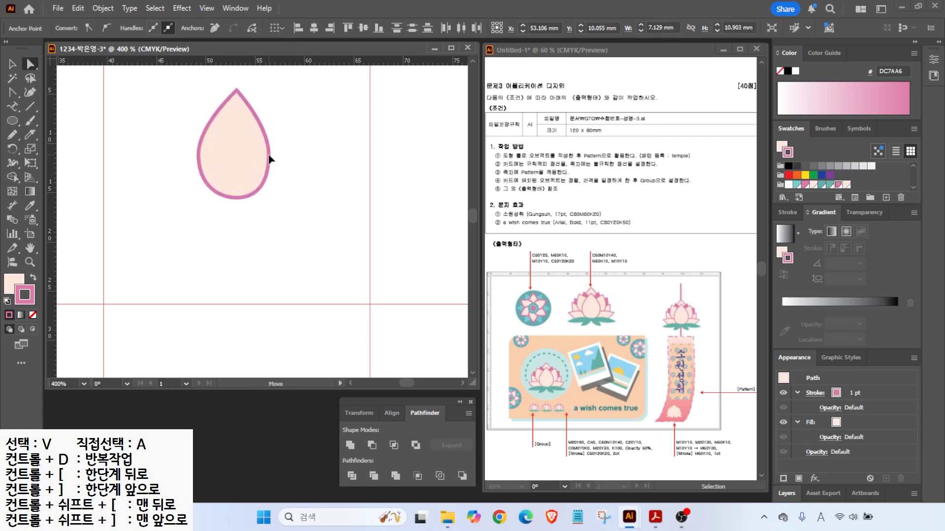
{"action": "scroll", "coordinate": [209, 181], "scroll_direction": "down", "scroll_amount": 2}
{"action": "key", "text": "v"}
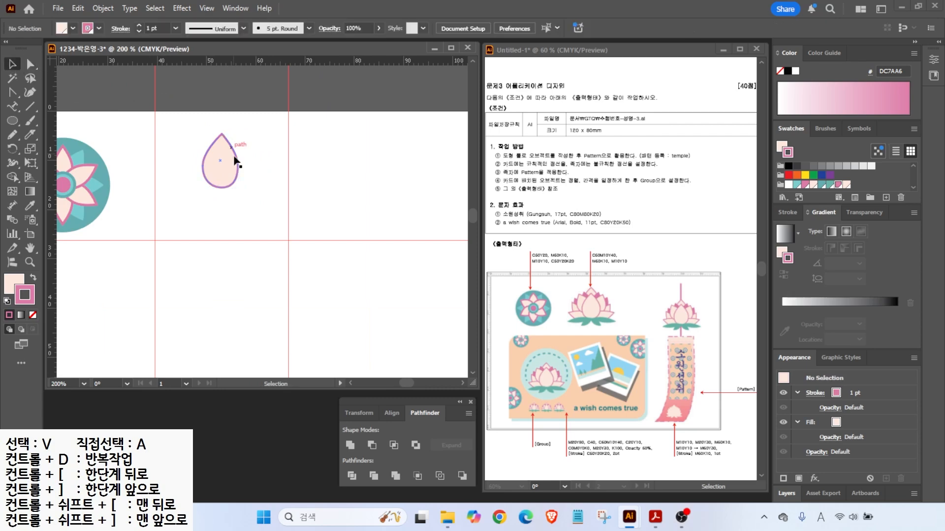
- Duplicate and tilt two petal copies, making them dark pink with no outline
{"action": "left_click_drag", "start_coordinate": [230, 168], "coordinate": [247, 171]}
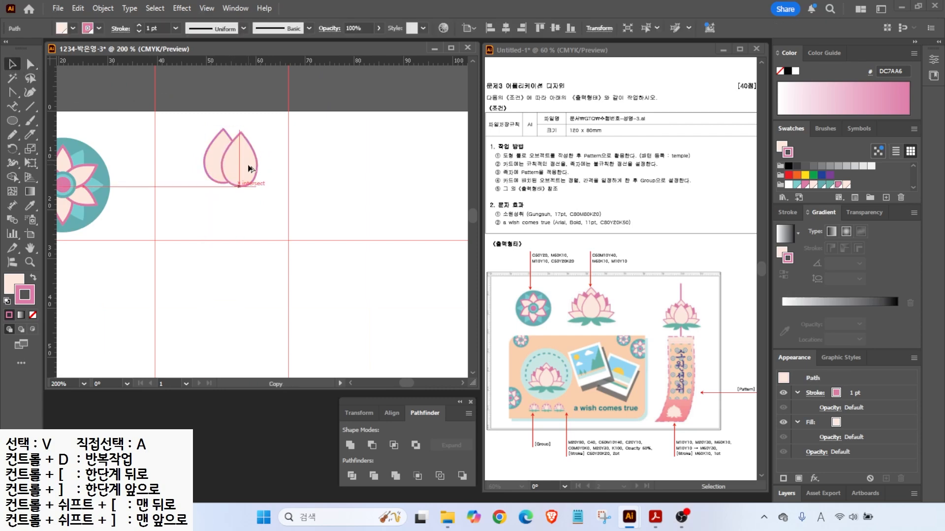
{"action": "mouse_move", "coordinate": [264, 134]}
{"action": "left_mouse_down"}
{"action": "mouse_move", "coordinate": [268, 140]}
{"action": "mouse_move", "coordinate": [238, 156]}
{"action": "left_mouse_up"}
{"action": "left_click", "coordinate": [33, 278]}
{"action": "left_click", "coordinate": [33, 314]}
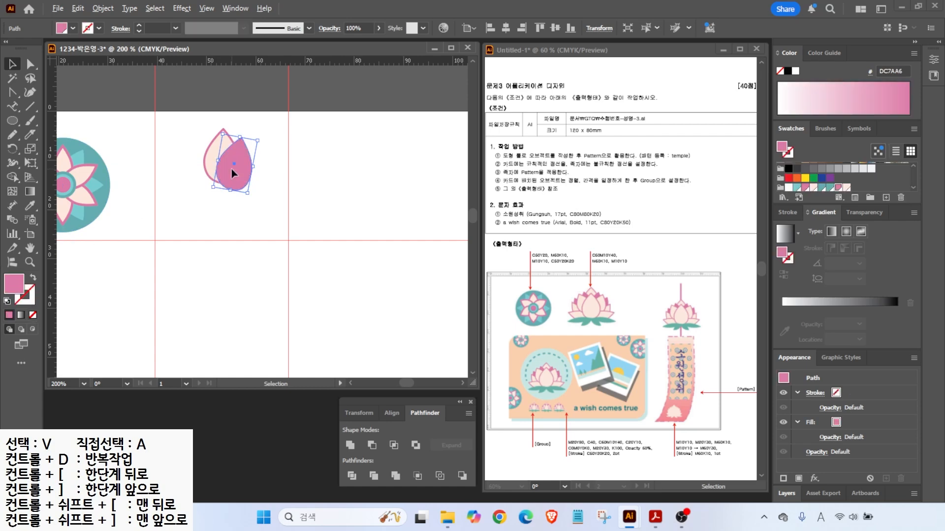
{"action": "left_click_drag", "start_coordinate": [238, 171], "coordinate": [252, 179]}
{"action": "left_click_drag", "start_coordinate": [276, 147], "coordinate": [280, 154]}
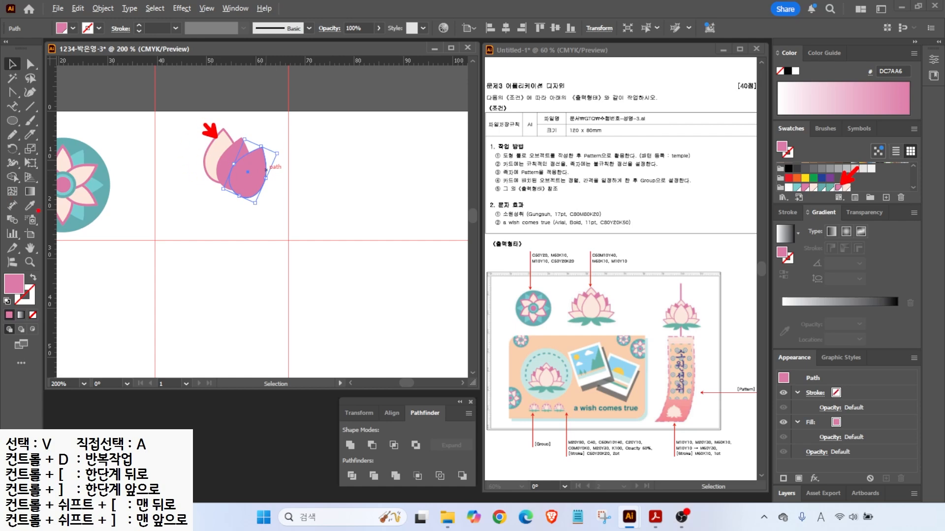
{"action": "key", "text": "Escape"}
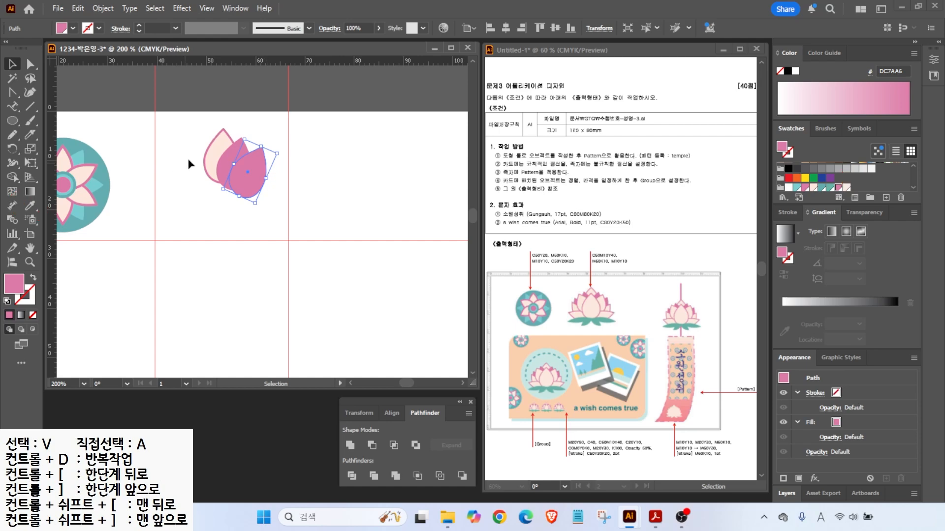
- Give the front petal the light petal's colours, add more tilted copies, and bring the middle petal forward
{"action": "left_click", "coordinate": [30, 206]}
{"action": "left_click", "coordinate": [226, 138]}
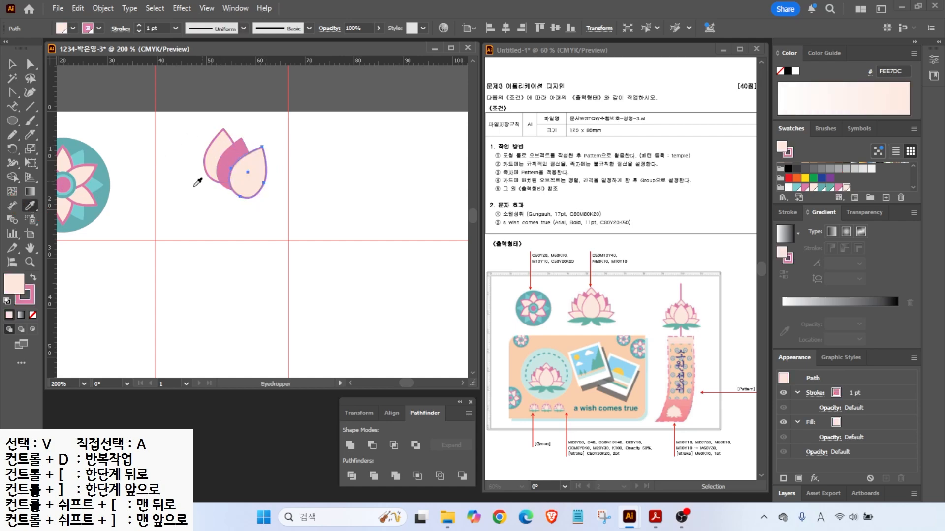
{"action": "key", "text": "v"}
{"action": "left_click", "coordinate": [227, 165]}
{"action": "left_click_drag", "start_coordinate": [227, 165], "coordinate": [295, 157]}
{"action": "left_click_drag", "start_coordinate": [242, 180], "coordinate": [262, 201]}
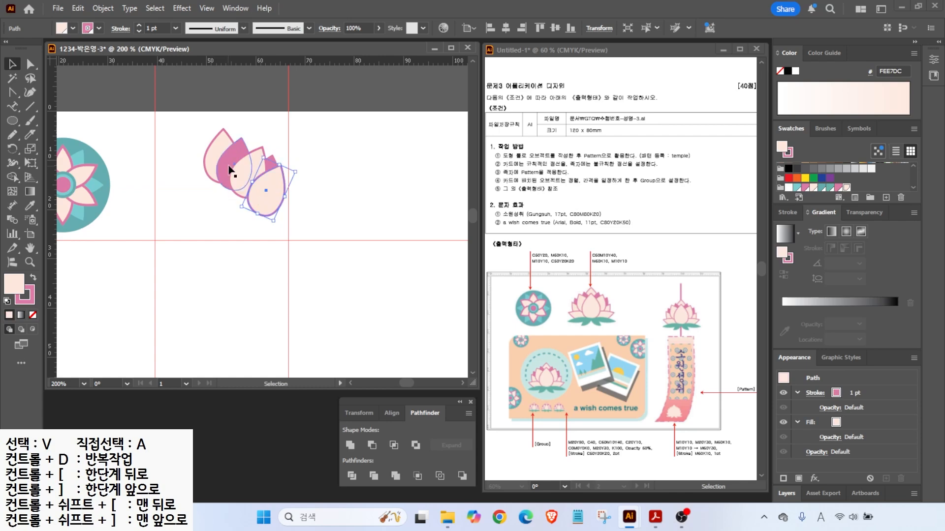
{"action": "left_click", "coordinate": [241, 184]}
{"action": "key", "text": "ctrl+shift+]"}
- Add a light petal below, enlarge the left petal upright, and squash and tilt the right petal
{"action": "left_click_drag", "start_coordinate": [254, 172], "coordinate": [220, 206]}
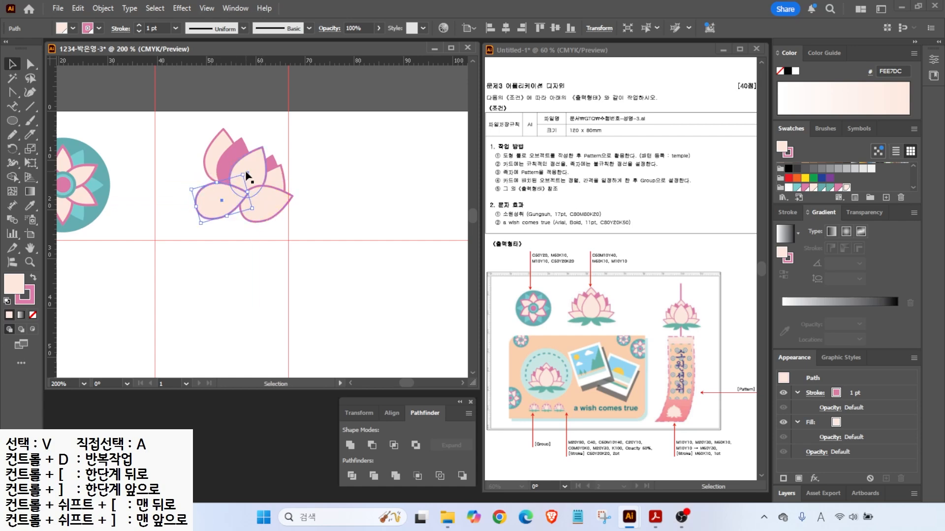
{"action": "left_click_drag", "start_coordinate": [248, 171], "coordinate": [193, 148]}
{"action": "mouse_move", "coordinate": [239, 226]}
{"action": "left_mouse_down"}
{"action": "mouse_move", "coordinate": [248, 239]}
{"action": "mouse_move", "coordinate": [230, 205]}
{"action": "mouse_move", "coordinate": [251, 233]}
{"action": "left_mouse_up"}
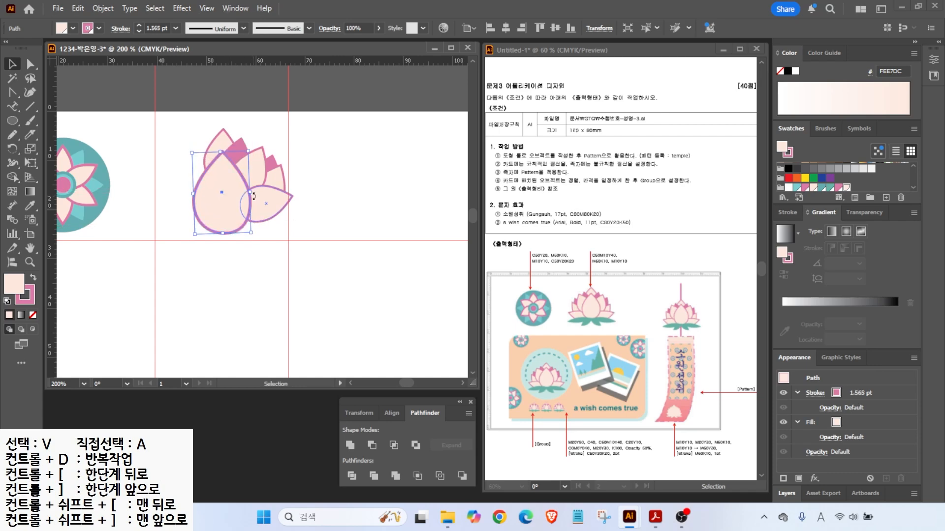
{"action": "left_click", "coordinate": [265, 204]}
{"action": "left_click_drag", "start_coordinate": [262, 186], "coordinate": [299, 216]}
{"action": "left_click_drag", "start_coordinate": [275, 211], "coordinate": [247, 228]}
{"action": "left_click", "coordinate": [219, 211]}
{"action": "left_click_drag", "start_coordinate": [240, 145], "coordinate": [241, 156]}
- Nudge the light petal right, then select all side petals except the big front petal
{"action": "left_click", "coordinate": [262, 198]}
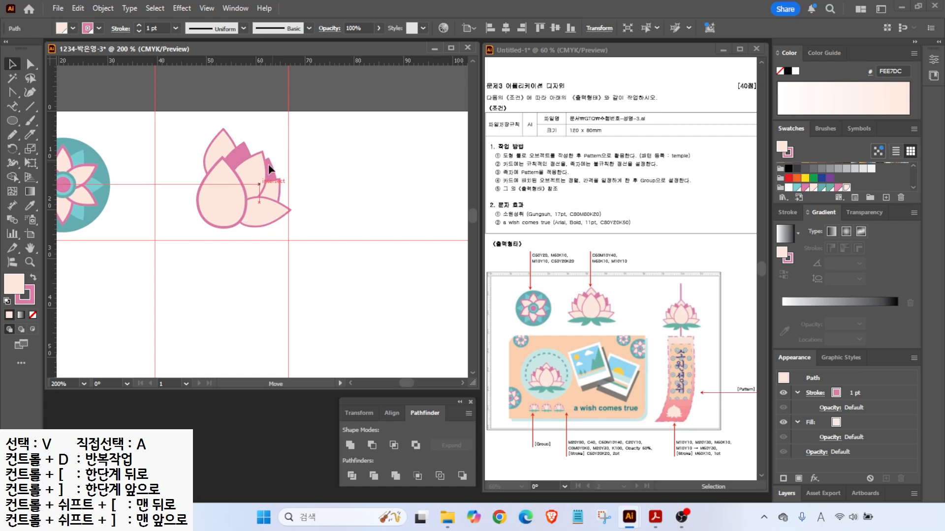
{"action": "left_click", "coordinate": [272, 173]}
{"action": "left_click_drag", "start_coordinate": [272, 191], "coordinate": [305, 195]}
{"action": "left_click", "coordinate": [310, 227]}
{"action": "left_click", "coordinate": [249, 226]}
{"action": "left_click", "coordinate": [327, 211]}
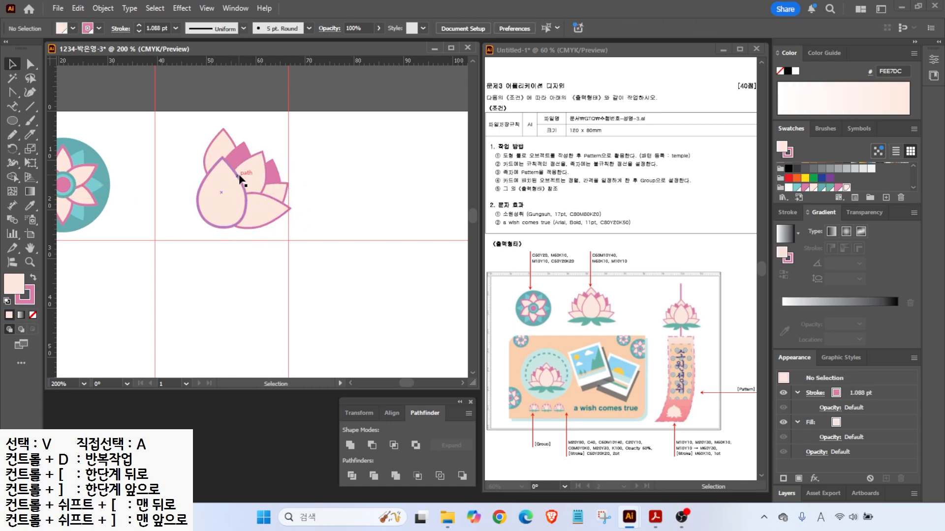
{"action": "left_click_drag", "start_coordinate": [260, 154], "coordinate": [285, 218]}
{"action": "left_click", "coordinate": [238, 203], "text": "shift"}
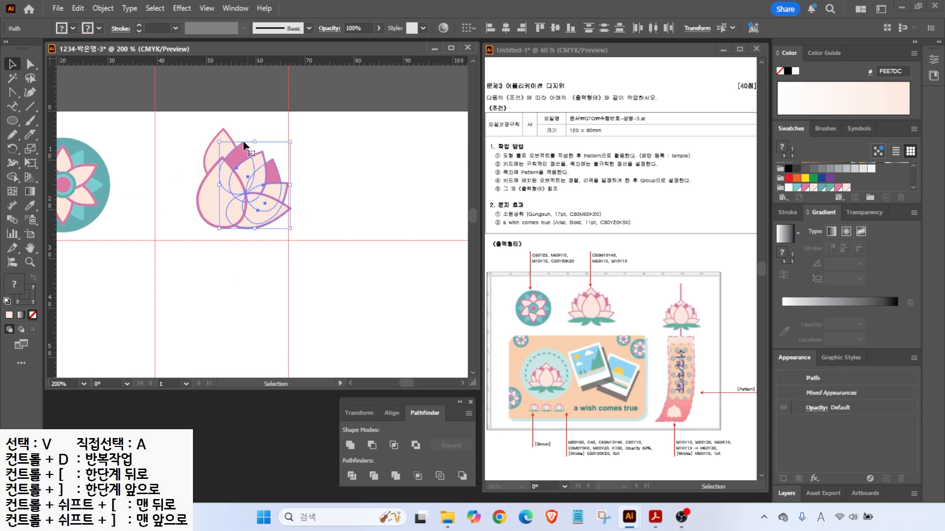
- Reflect a copy of the side petals across a vertical axis at the lotus centre
{"action": "left_click_drag", "start_coordinate": [13, 149], "coordinate": [49, 163]}
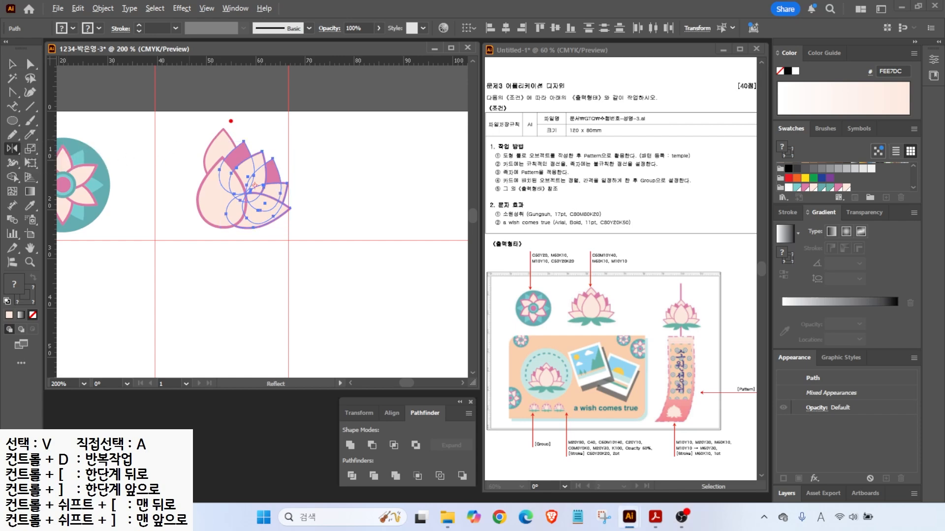
{"action": "left_click_drag", "start_coordinate": [224, 105], "coordinate": [222, 265]}
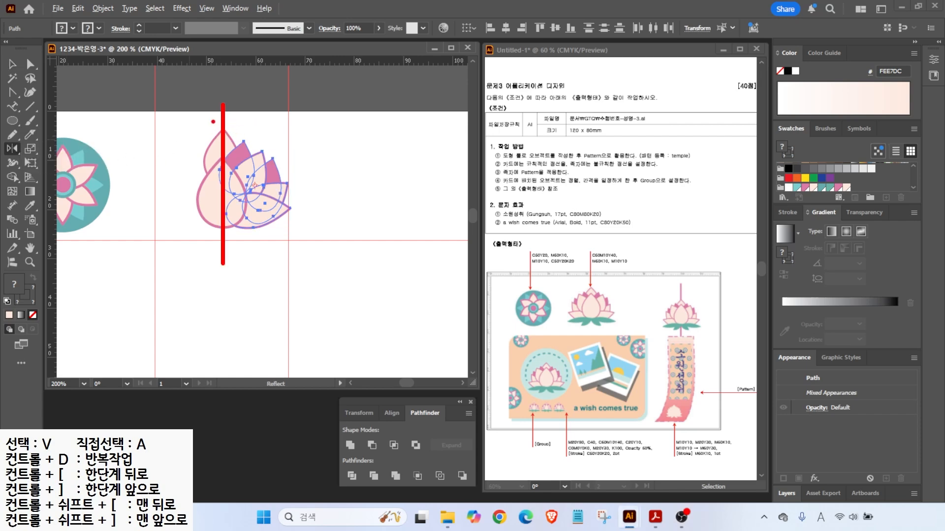
{"action": "left_click_drag", "start_coordinate": [230, 116], "coordinate": [227, 123]}
{"action": "key", "text": "Escape"}
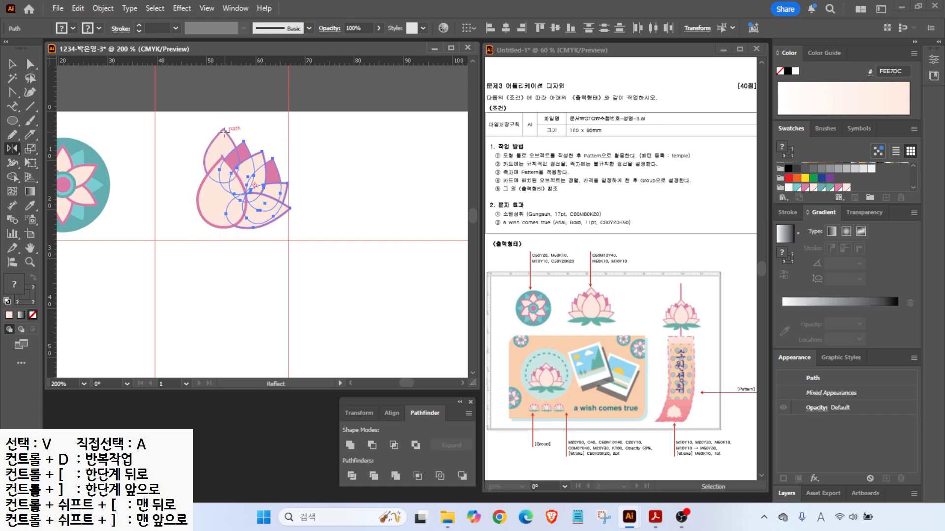
{"action": "left_click", "coordinate": [223, 129], "text": "alt"}
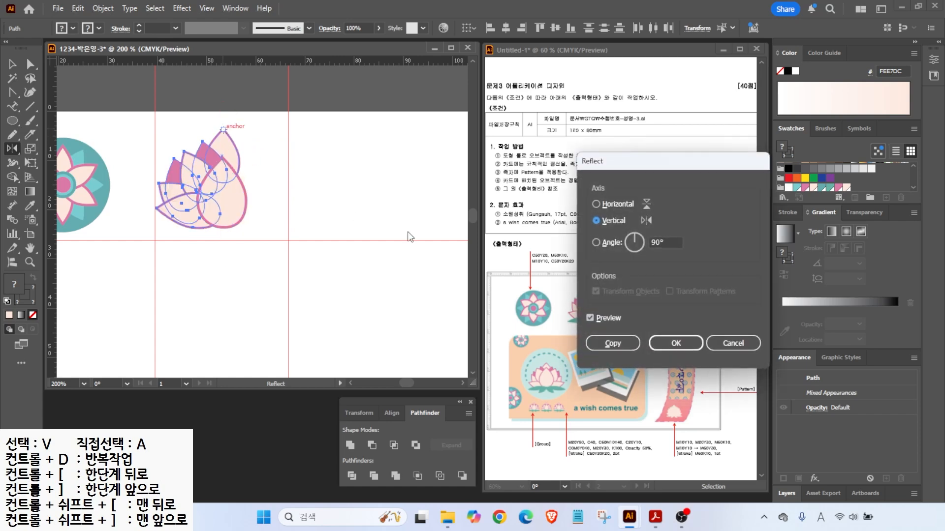
{"action": "left_click", "coordinate": [589, 320]}
{"action": "left_click", "coordinate": [589, 320]}
{"action": "left_click", "coordinate": [589, 320]}
{"action": "left_click", "coordinate": [590, 320]}
{"action": "left_click", "coordinate": [610, 343]}
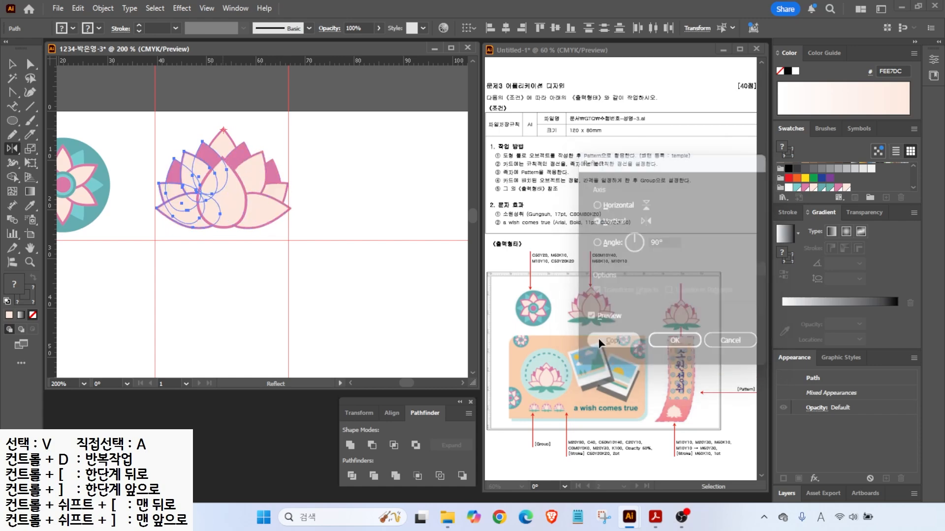
- Draw an oval beneath the lotus
{"action": "left_click", "coordinate": [274, 99]}
{"action": "left_click", "coordinate": [14, 122]}
{"action": "left_click", "coordinate": [66, 148]}
{"action": "left_click_drag", "start_coordinate": [165, 222], "coordinate": [232, 241]}
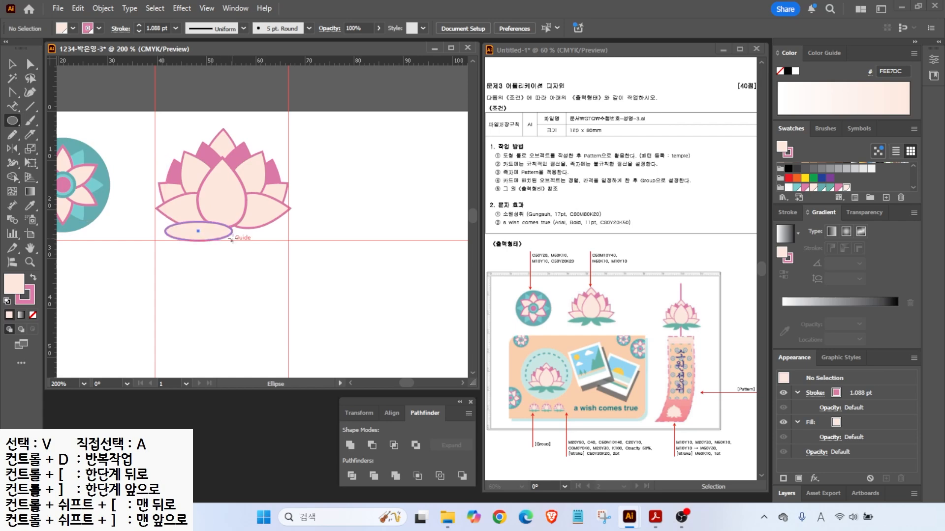
- Make the oval a teal, outline-free pointed leaf, tilted and enlarged under the flower
{"action": "left_click", "coordinate": [830, 189]}
{"action": "left_click", "coordinate": [30, 298]}
{"action": "left_click", "coordinate": [33, 315]}
{"action": "left_click", "coordinate": [13, 93]}
{"action": "left_click", "coordinate": [165, 231]}
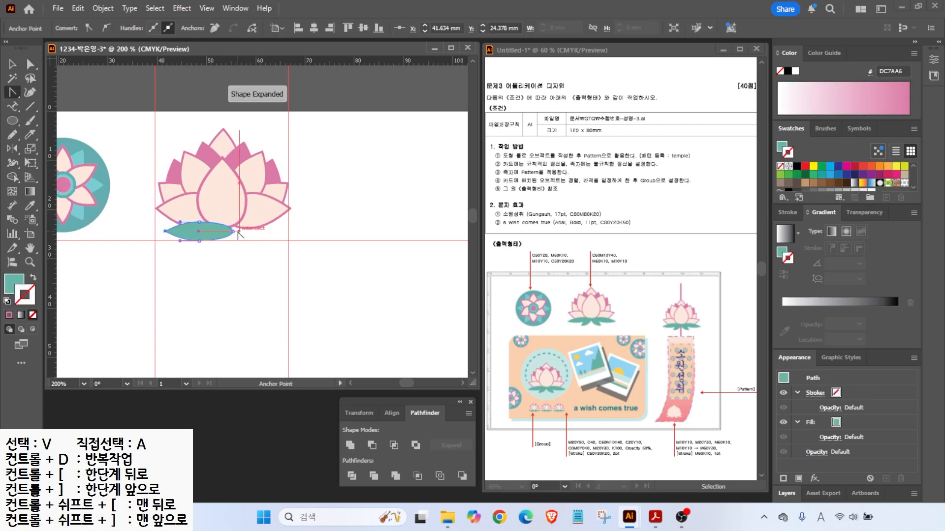
{"action": "left_click", "coordinate": [9, 65]}
{"action": "left_click_drag", "start_coordinate": [238, 220], "coordinate": [236, 213]}
{"action": "mouse_move", "coordinate": [213, 227]}
{"action": "left_mouse_down"}
{"action": "mouse_move", "coordinate": [198, 226]}
{"action": "mouse_move", "coordinate": [234, 237]}
{"action": "mouse_move", "coordinate": [222, 259]}
{"action": "mouse_move", "coordinate": [228, 250]}
{"action": "mouse_move", "coordinate": [215, 237]}
{"action": "mouse_move", "coordinate": [227, 231]}
{"action": "left_mouse_up"}
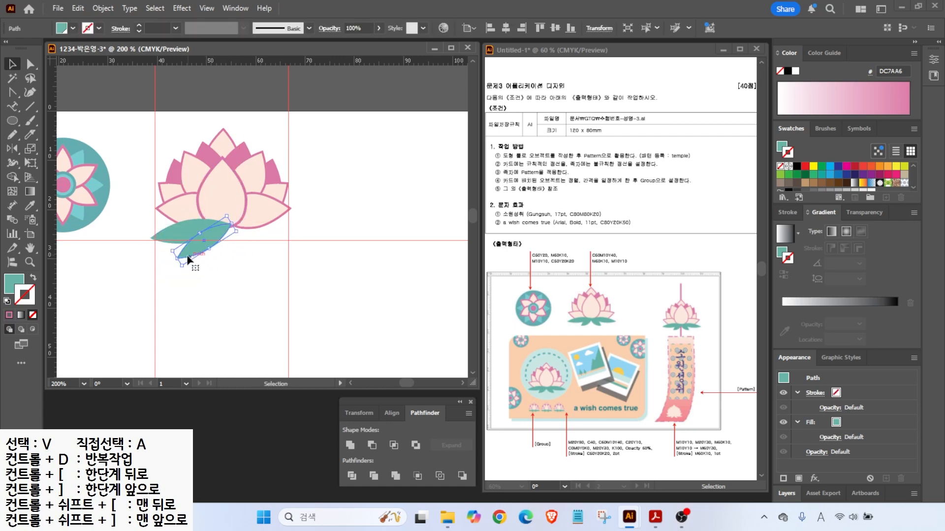
- Mirror copies of the leaves vertically to the right side and reposition the whole lotus
{"action": "left_click", "coordinate": [179, 227], "text": "shift"}
{"action": "left_click", "coordinate": [207, 245]}
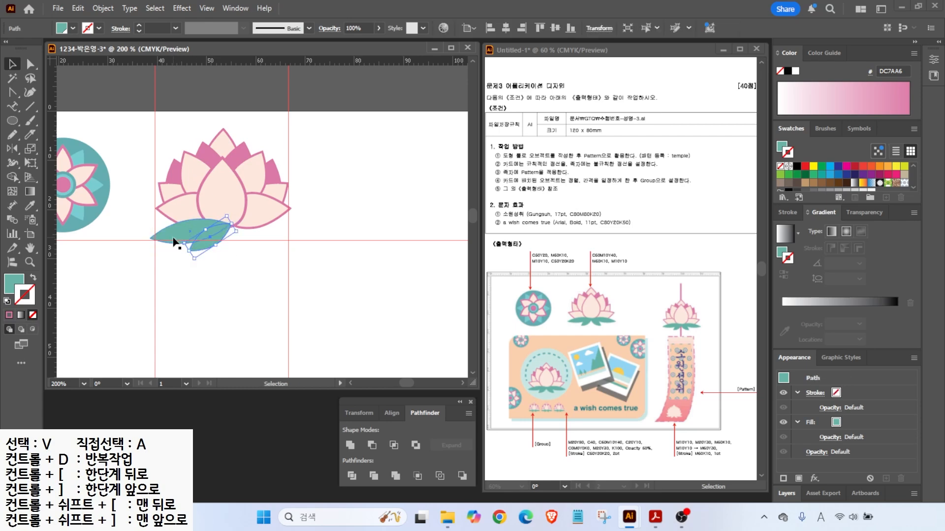
{"action": "left_click", "coordinate": [173, 237], "text": "shift"}
{"action": "left_click", "coordinate": [13, 148]}
{"action": "left_click", "coordinate": [223, 130], "text": "alt"}
{"action": "left_click", "coordinate": [612, 342]}
{"action": "left_click", "coordinate": [16, 69]}
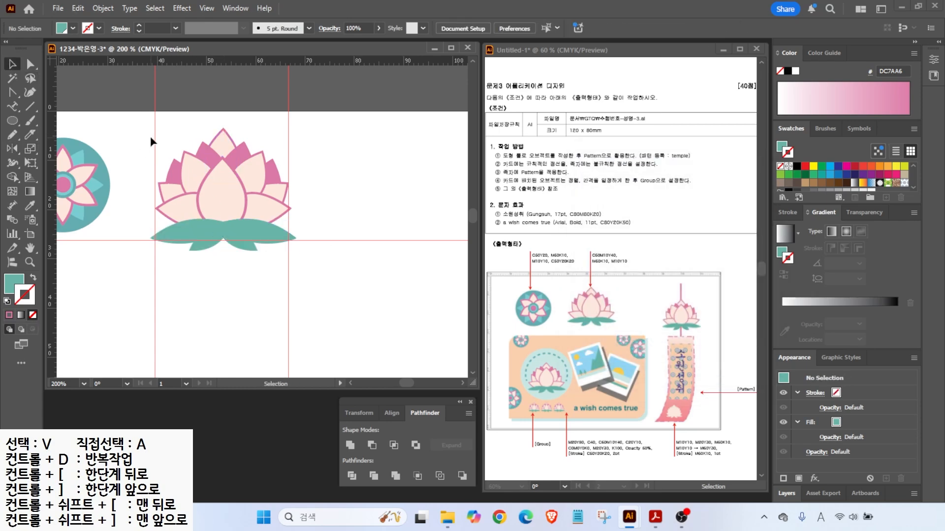
{"action": "left_click_drag", "start_coordinate": [150, 136], "coordinate": [301, 246]}
{"action": "left_click_drag", "start_coordinate": [236, 177], "coordinate": [240, 183]}
- Set the centre petal's stroke weight to 1 pt, then select every lotus part
{"action": "left_click", "coordinate": [179, 151]}
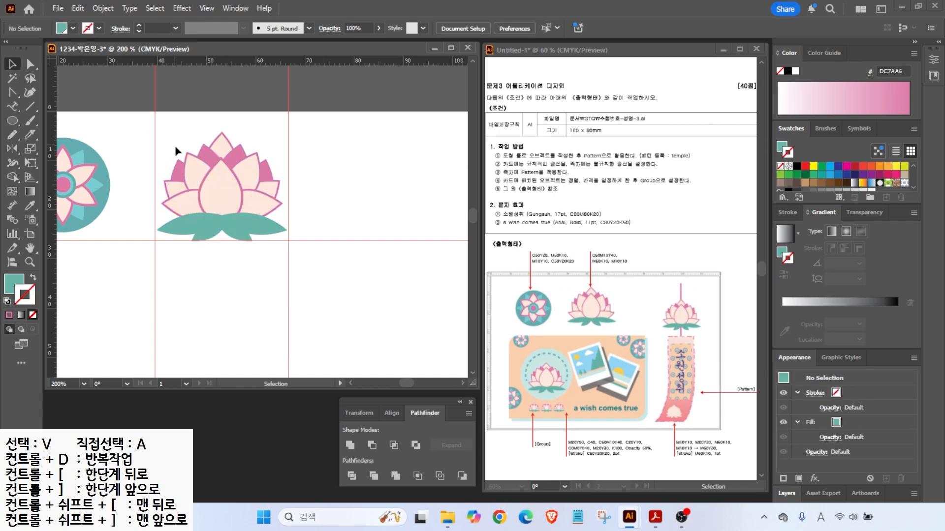
{"action": "left_click", "coordinate": [192, 200]}
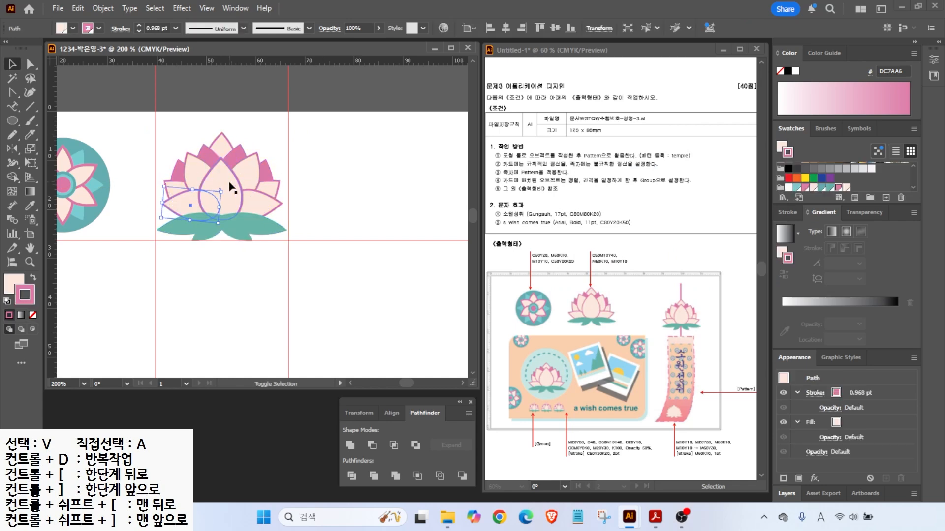
{"action": "left_click", "coordinate": [220, 179]}
{"action": "left_click", "coordinate": [788, 212]}
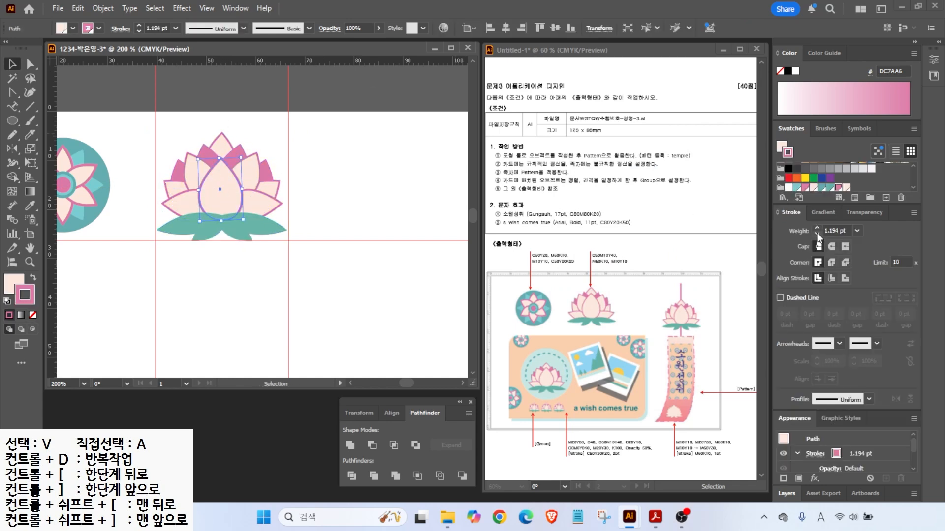
{"action": "left_click", "coordinate": [817, 229]}
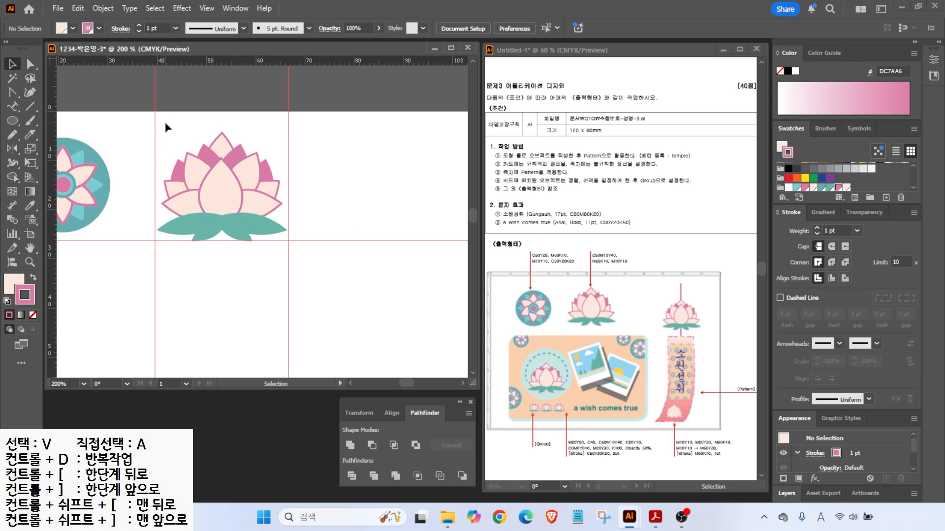
{"action": "left_click_drag", "start_coordinate": [276, 242], "coordinate": [222, 197]}
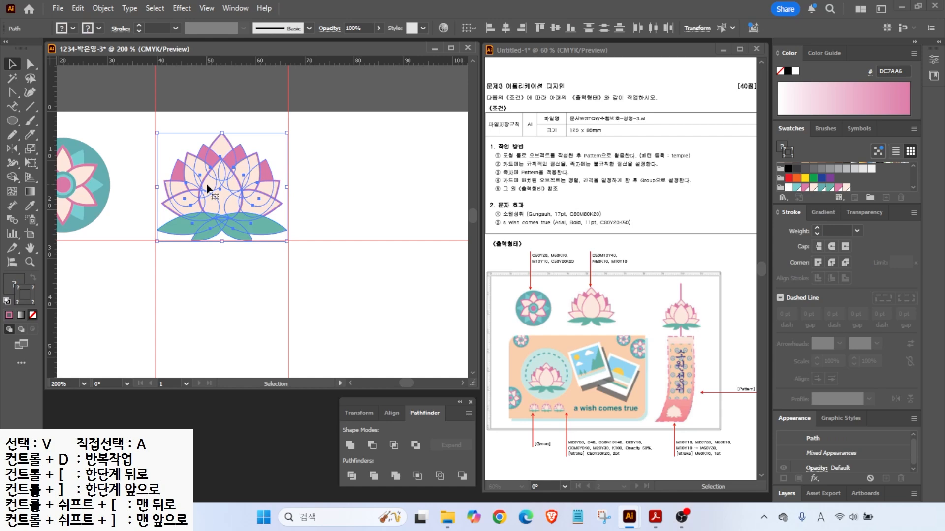
{"action": "right_click", "coordinate": [207, 188]}
- Group the lotus parts, fit the artboard in view, and clear all guides
{"action": "left_click", "coordinate": [253, 238]}
{"action": "left_click", "coordinate": [130, 231]}
{"action": "double_click", "coordinate": [30, 248]}
{"action": "left_click", "coordinate": [207, 8]}
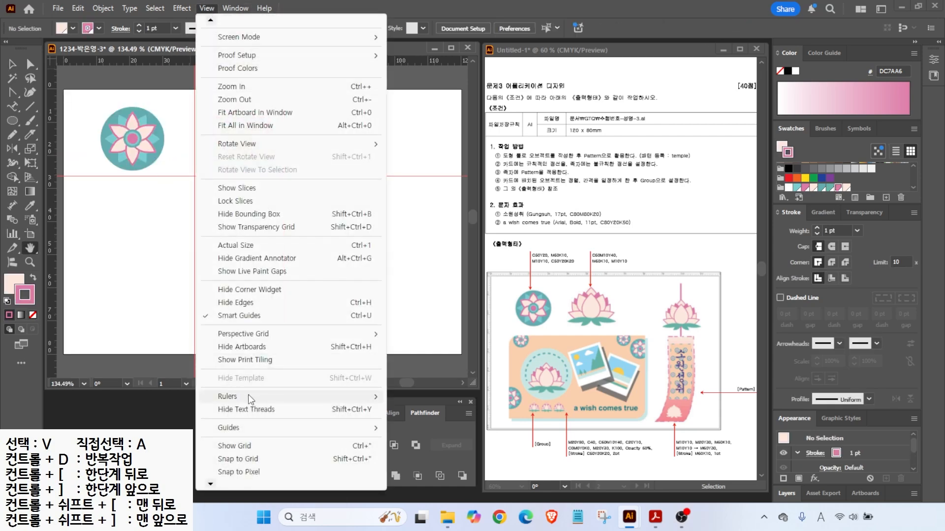
{"action": "mouse_move", "coordinate": [245, 428]}
{"action": "left_click", "coordinate": [424, 480]}
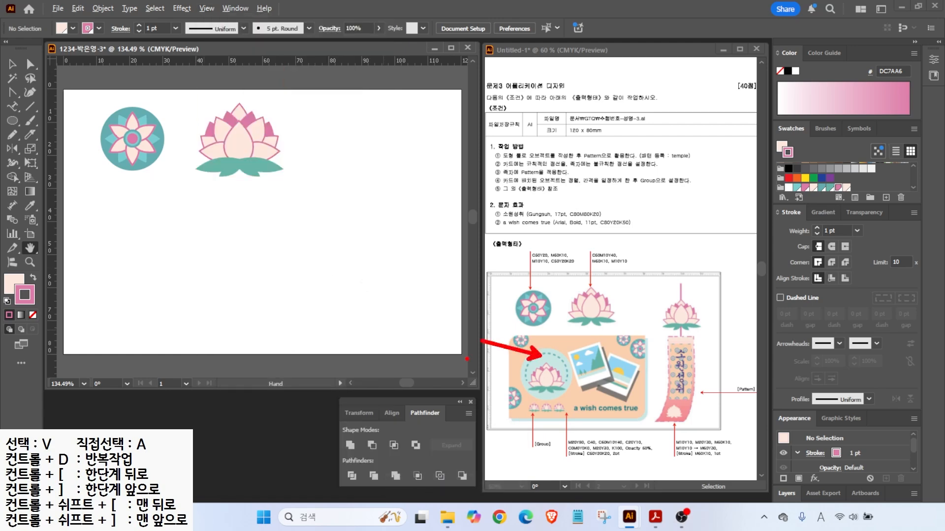
{"action": "left_click_drag", "start_coordinate": [13, 121], "coordinate": [53, 135]}
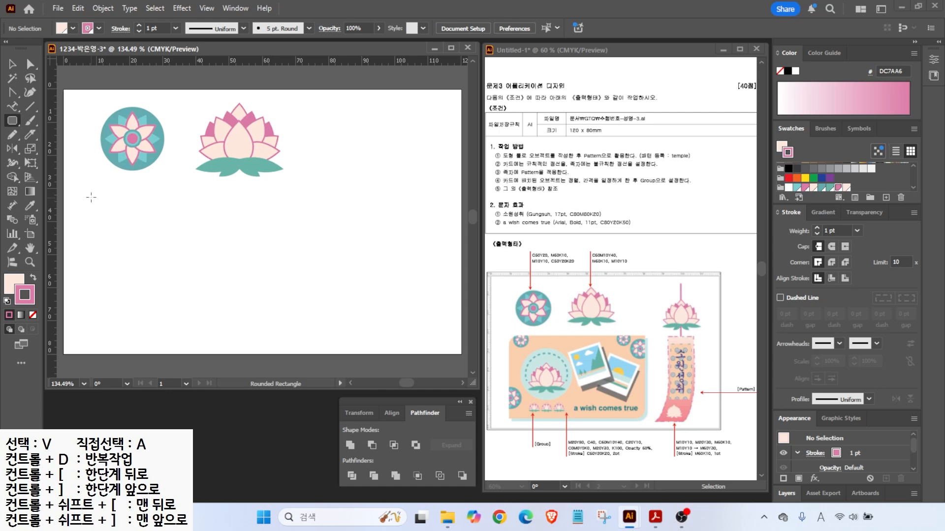
- Draw a large rounded rectangle below the motifs with square top-right and bottom-left corners
{"action": "mouse_move", "coordinate": [93, 195]}
{"action": "left_mouse_down"}
{"action": "mouse_move", "coordinate": [218, 281]}
{"action": "mouse_move", "coordinate": [316, 332]}
{"action": "left_mouse_up"}
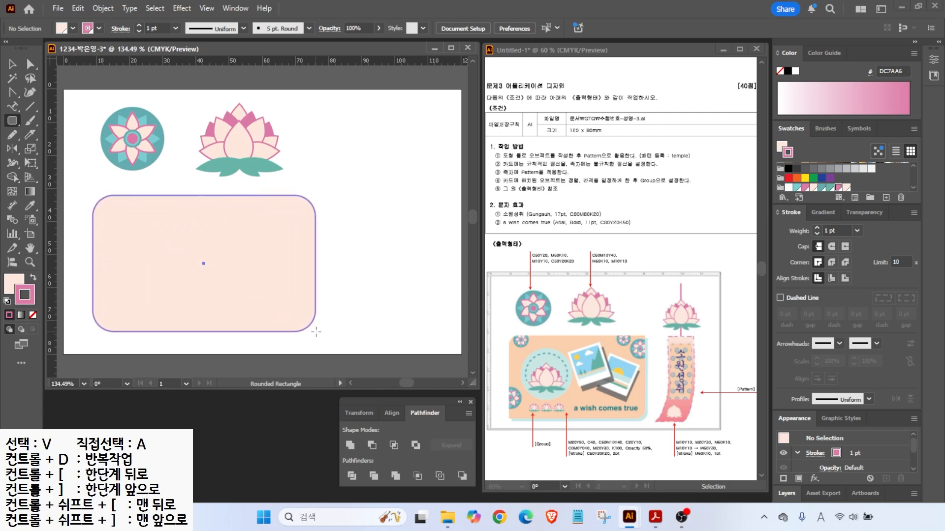
{"action": "key", "text": "Up"}
{"action": "key", "text": "Up"}
{"action": "key", "text": "Up"}
{"action": "key", "text": "Up"}
{"action": "key", "text": "Up"}
{"action": "left_click_drag", "start_coordinate": [316, 332], "coordinate": [316, 332]}
{"action": "key", "text": "Down"}
{"action": "key", "text": "Down"}
{"action": "key", "text": "Down"}
{"action": "key", "text": "Down"}
{"action": "key", "text": "Down"}
{"action": "key", "text": "Down"}
{"action": "key", "text": "Down"}
{"action": "key", "text": "Down"}
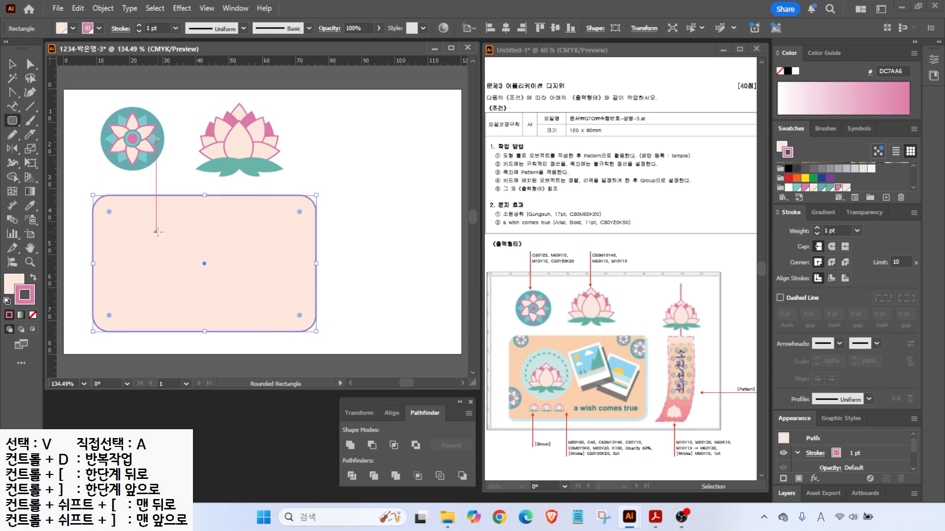
{"action": "left_click_drag", "start_coordinate": [304, 206], "coordinate": [334, 181]}
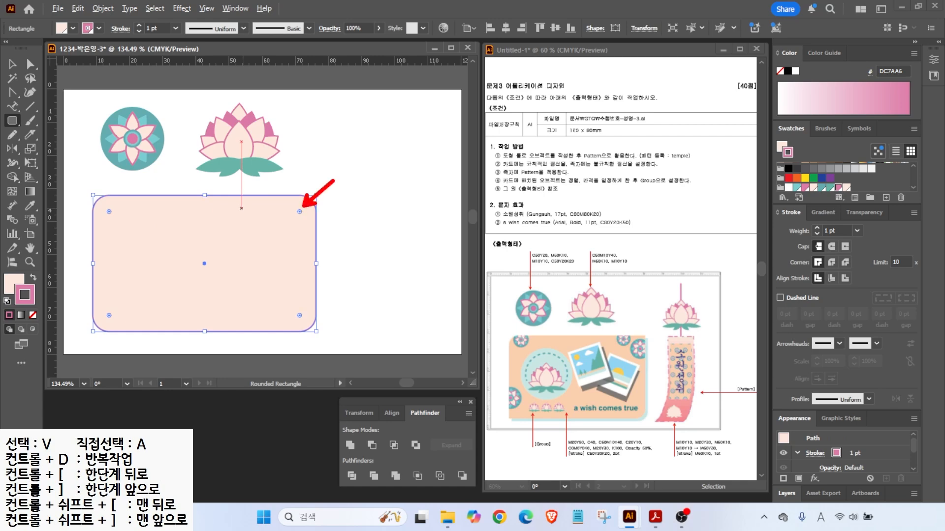
{"action": "left_click_drag", "start_coordinate": [83, 345], "coordinate": [108, 317]}
{"action": "left_click_drag", "start_coordinate": [299, 213], "coordinate": [328, 189]}
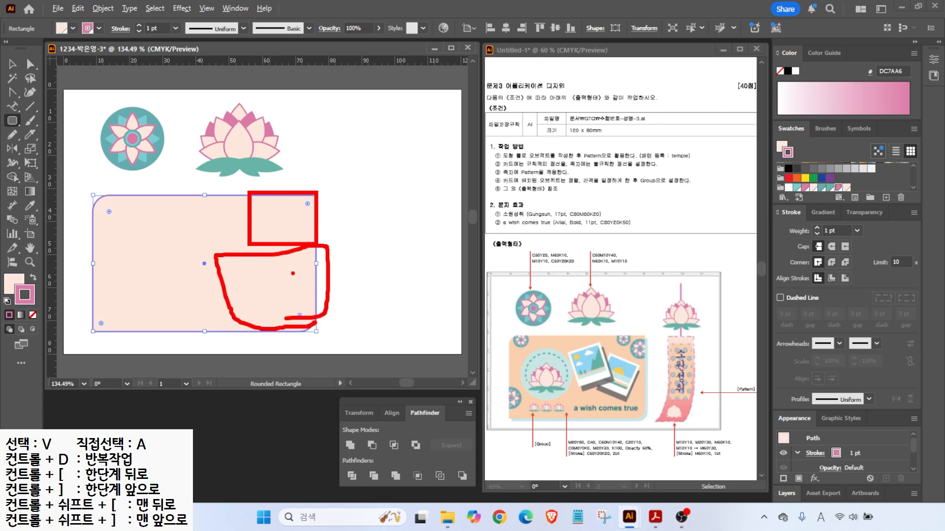
{"action": "key", "text": "Escape"}
{"action": "left_click", "coordinate": [12, 64]}
- Remove the card's outline and add a yellow CMYK swatch
{"action": "key", "text": "x"}
{"action": "key", "text": "x"}
{"action": "key", "text": "slash"}
{"action": "key", "text": "x"}
{"action": "left_click", "coordinate": [886, 198]}
{"action": "key", "text": "Tab"}
{"action": "type", "text": "20"}
{"action": "key", "text": "Tab"}
{"action": "type", "text": "80"}
- Add a light blue CMYK swatch to the Swatches panel
{"action": "key", "text": "Tab"}
{"action": "left_click", "coordinate": [378, 385]}
{"action": "left_click", "coordinate": [885, 198]}
{"action": "mouse_move", "coordinate": [426, 252]}
{"action": "left_mouse_down"}
{"action": "mouse_move", "coordinate": [385, 246]}
{"action": "mouse_move", "coordinate": [292, 264]}
{"action": "left_mouse_up"}
{"action": "type", "text": "40"}
{"action": "key", "text": "Tab"}
{"action": "type", "text": "0"}
{"action": "key", "text": "Tab"}
{"action": "type", "text": "0"}
{"action": "key", "text": "Tab"}
{"action": "key", "text": "Return"}
{"action": "left_click", "coordinate": [885, 197]}
{"action": "type", "text": "60"}
{"action": "key", "text": "Tab"}
{"action": "type", "text": "1"}
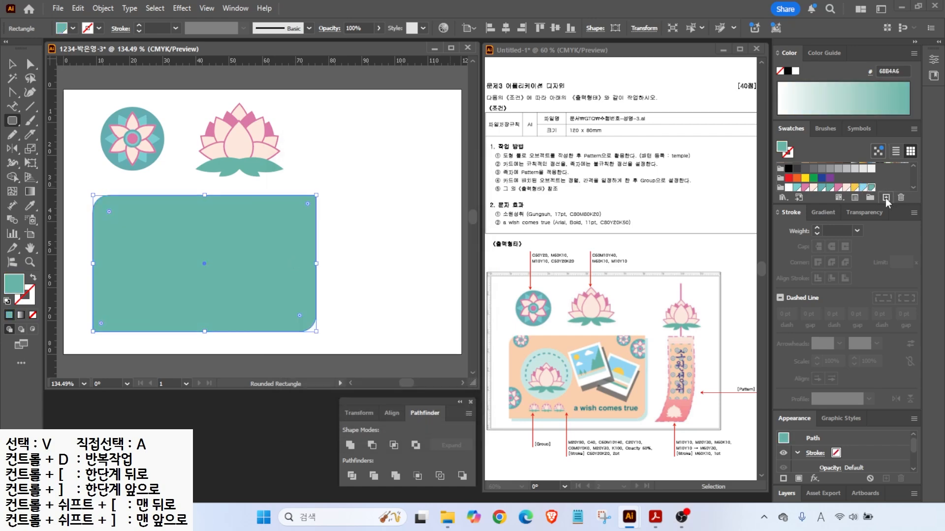
- Add a pale aqua swatch of C=20 M=0 Y=10
{"action": "left_click", "coordinate": [885, 197]}
{"action": "left_click_drag", "start_coordinate": [434, 251], "coordinate": [366, 251]}
{"action": "type", "text": "20"}
{"action": "key", "text": "Tab"}
{"action": "type", "text": "0"}
{"action": "key", "text": "Tab"}
{"action": "type", "text": "10"}
- Add a peach swatch of C=0 M=20 Y=30
{"action": "key", "text": "Tab"}
{"action": "key", "text": "Return"}
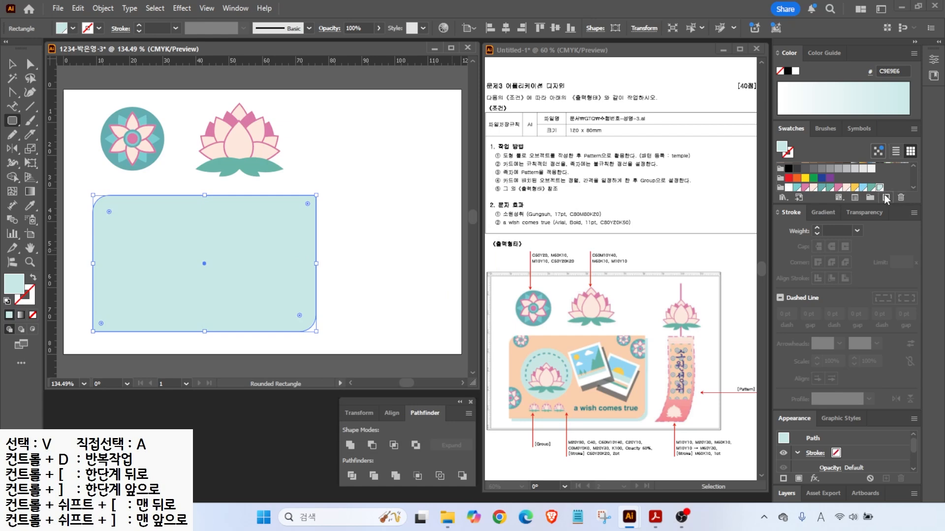
{"action": "left_click", "coordinate": [885, 198]}
{"action": "left_click_drag", "start_coordinate": [434, 252], "coordinate": [350, 263]}
{"action": "type", "text": "0"}
{"action": "key", "text": "Tab"}
{"action": "type", "text": "20"}
{"action": "key", "text": "Tab"}
{"action": "type", "text": "30"}
- Add a teal swatch of C=50 M=20 Y=30 K=0
{"action": "key", "text": "Tab"}
{"action": "key", "text": "Tab"}
{"action": "key", "text": "Return"}
{"action": "left_click", "coordinate": [886, 197]}
{"action": "left_click", "coordinate": [432, 252]}
{"action": "type", "text": "50"}
{"action": "key", "text": "Tab"}
{"action": "type", "text": "20"}
{"action": "key", "text": "Tab"}
{"action": "type", "text": "20"}
{"action": "key", "text": "Tab"}
{"action": "type", "text": "20"}
{"action": "left_click_drag", "start_coordinate": [431, 267], "coordinate": [389, 271]}
{"action": "type", "text": "0"}
{"action": "key", "text": "Tab"}
{"action": "key", "text": "Return"}
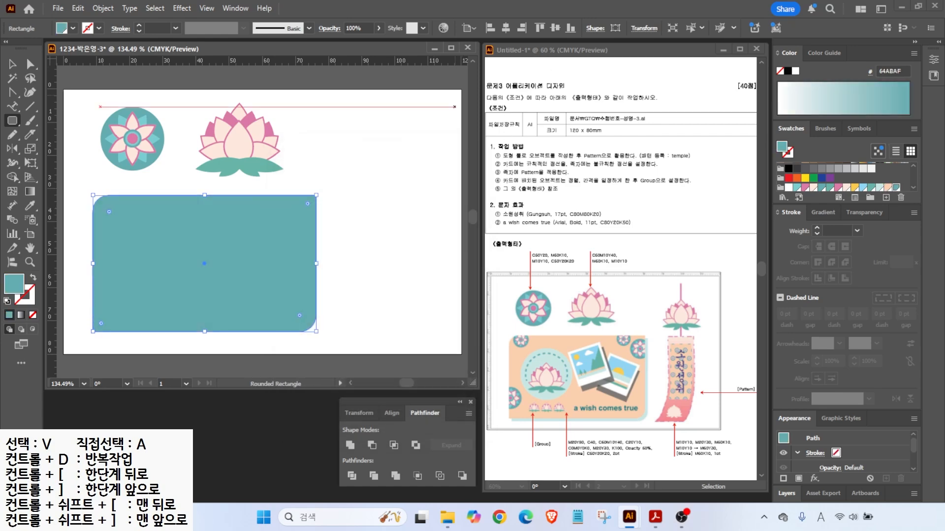
- Fill the card peach and place a pale aqua offset copy behind it
{"action": "left_click", "coordinate": [888, 187]}
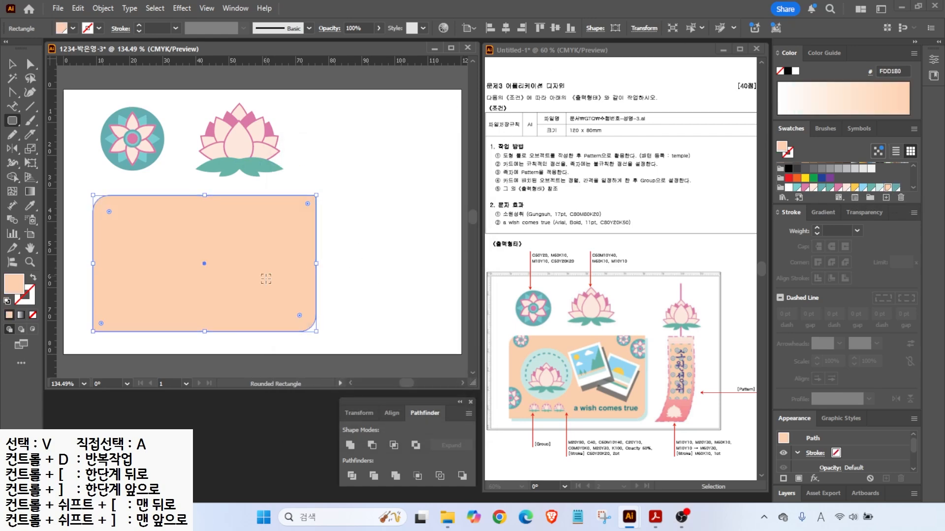
{"action": "left_click", "coordinate": [13, 64]}
{"action": "left_click_drag", "start_coordinate": [229, 269], "coordinate": [235, 274]}
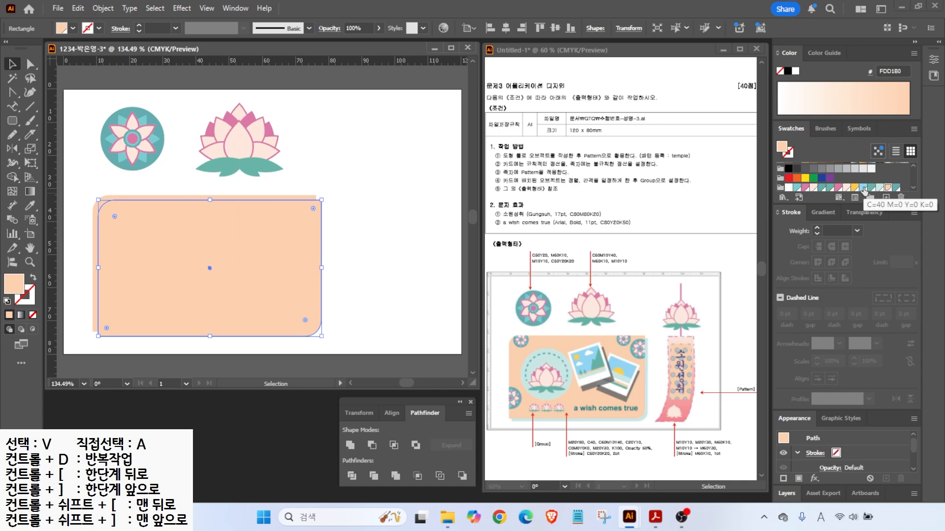
{"action": "left_click", "coordinate": [877, 191]}
{"action": "right_click", "coordinate": [295, 269]}
{"action": "mouse_move", "coordinate": [335, 438]}
{"action": "left_click", "coordinate": [580, 473]}
{"action": "left_click", "coordinate": [399, 172]}
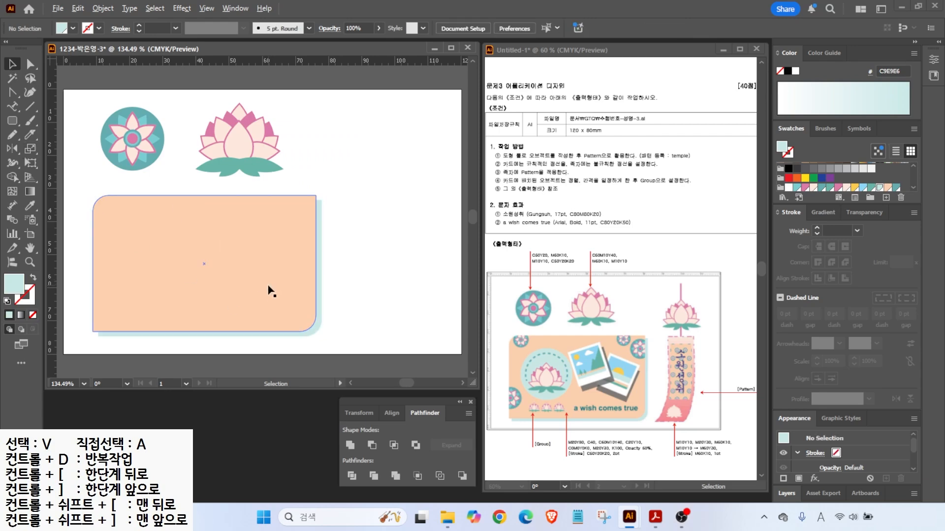
- Group the round lotus emblem's parts and bring it in front of the card
{"action": "left_click_drag", "start_coordinate": [629, 334], "coordinate": [653, 309]}
{"action": "key", "text": "Escape"}
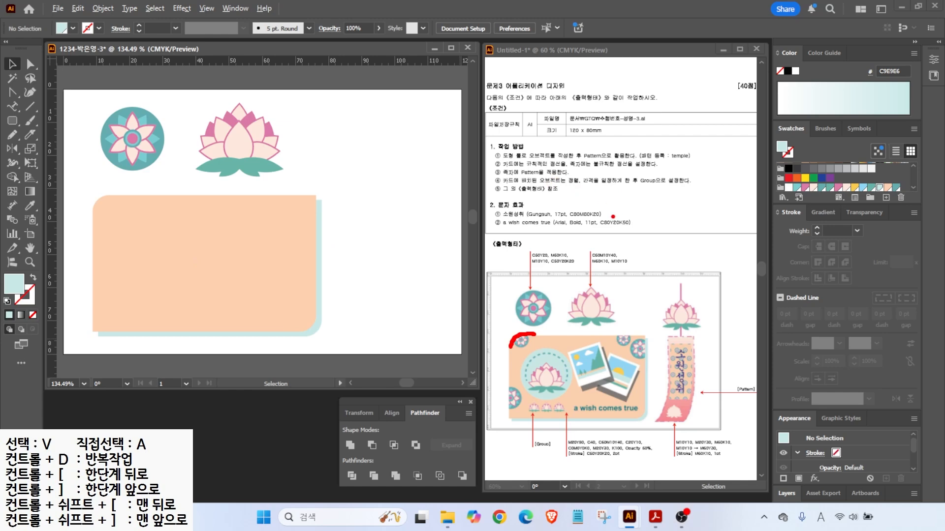
{"action": "key", "text": "Escape"}
{"action": "left_click_drag", "start_coordinate": [96, 101], "coordinate": [190, 195]}
{"action": "key", "text": "ctrl+g"}
{"action": "right_click", "coordinate": [187, 188]}
{"action": "mouse_move", "coordinate": [256, 443]}
{"action": "left_click", "coordinate": [358, 443]}
- Place shrunken emblem copies along the card's left corners and edges
{"action": "left_click_drag", "start_coordinate": [190, 194], "coordinate": [113, 288]}
{"action": "left_click_drag", "start_coordinate": [138, 250], "coordinate": [279, 209]}
{"action": "left_click_drag", "start_coordinate": [117, 202], "coordinate": [107, 202]}
{"action": "left_click_drag", "start_coordinate": [95, 294], "coordinate": [98, 295]}
{"action": "key", "text": "ctrl+shift+a"}
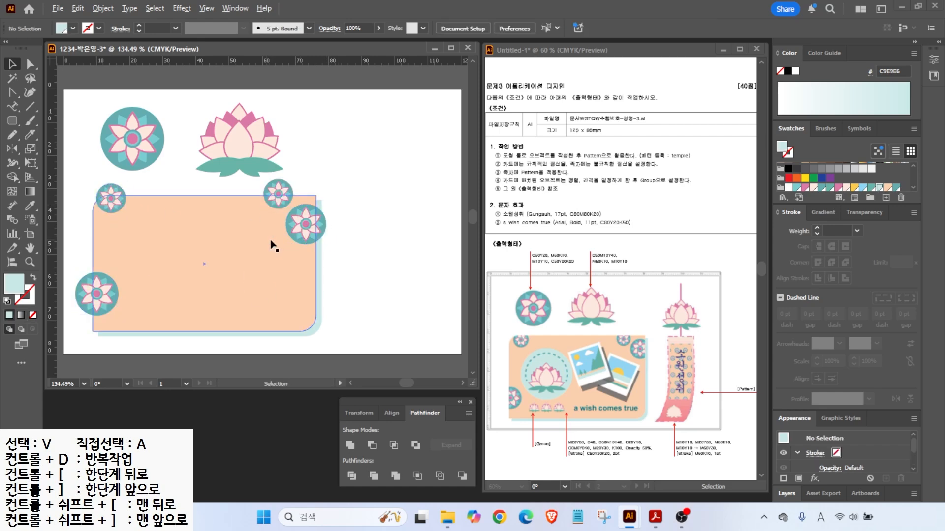
- Paste a blue-filled copy of the card shape directly over the card
{"action": "left_click", "coordinate": [210, 238]}
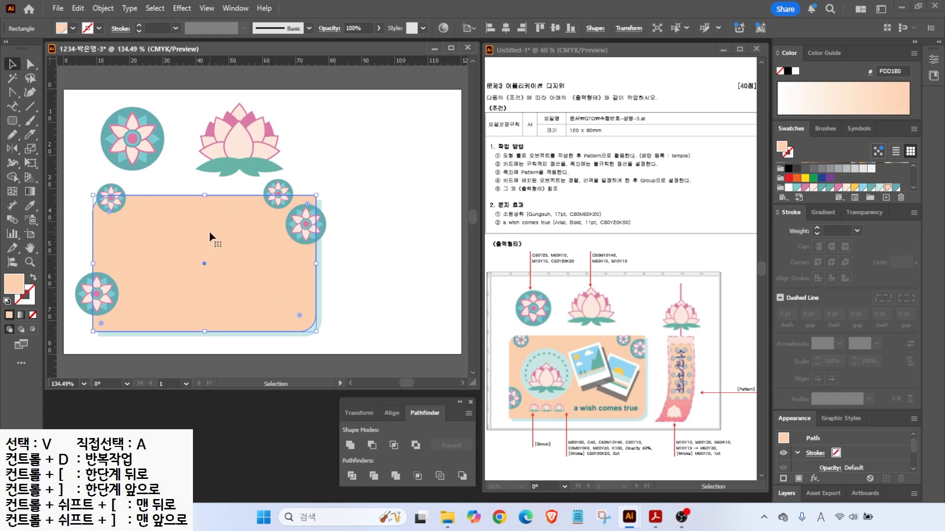
{"action": "key", "text": "a"}
{"action": "key", "text": "ctrl+c"}
{"action": "key", "text": "ctrl+v"}
{"action": "left_click_drag", "start_coordinate": [232, 242], "coordinate": [325, 240]}
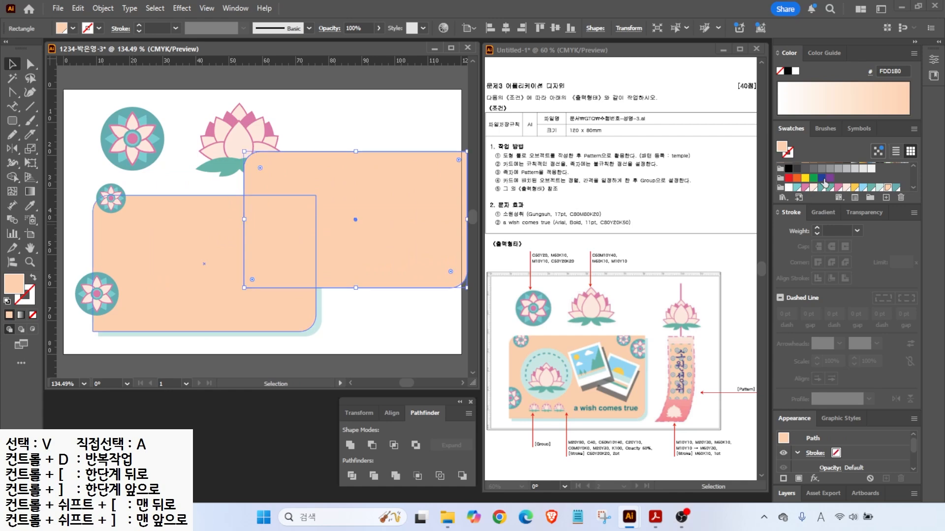
{"action": "left_click", "coordinate": [822, 179]}
{"action": "left_click", "coordinate": [368, 126]}
{"action": "left_click_drag", "start_coordinate": [369, 185], "coordinate": [219, 228]}
{"action": "left_click", "coordinate": [378, 244]}
- Clip the four edge emblems to the card shape with a clipping mask
{"action": "left_click", "coordinate": [278, 271]}
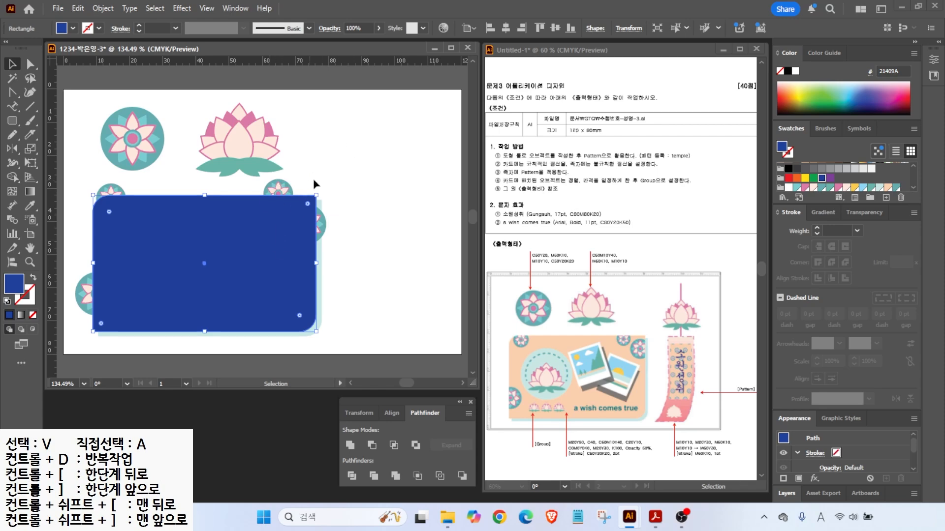
{"action": "left_click", "coordinate": [278, 189], "text": "shift"}
{"action": "left_click", "coordinate": [321, 224], "text": "shift"}
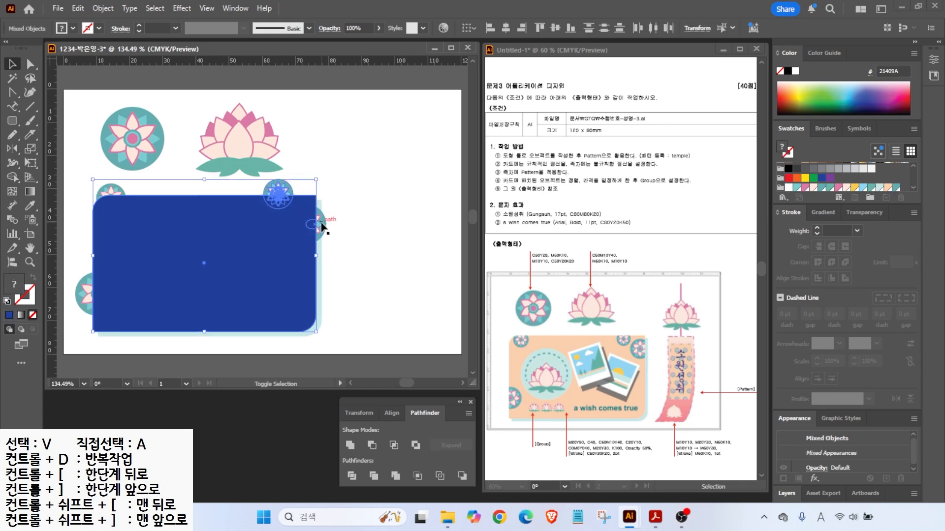
{"action": "left_click", "coordinate": [118, 192], "text": "shift"}
{"action": "left_click", "coordinate": [80, 300], "text": "shift"}
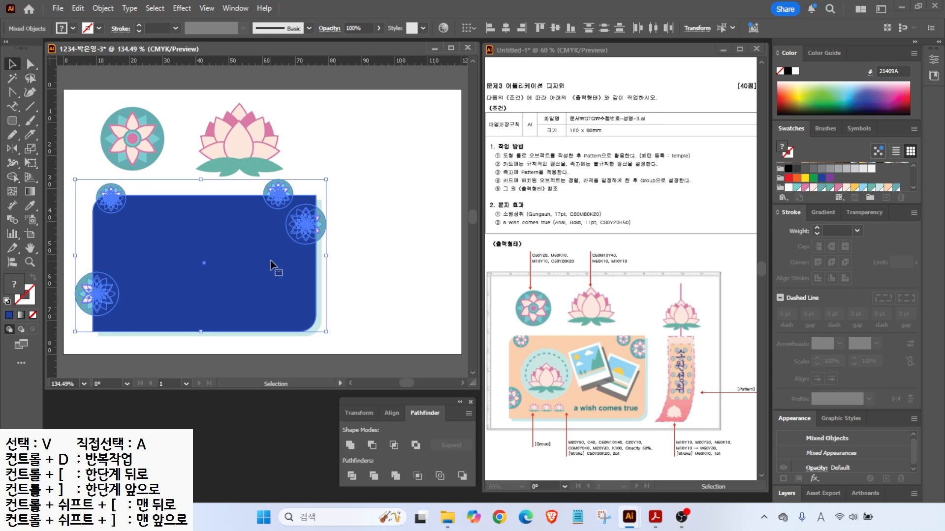
{"action": "right_click", "coordinate": [244, 236]}
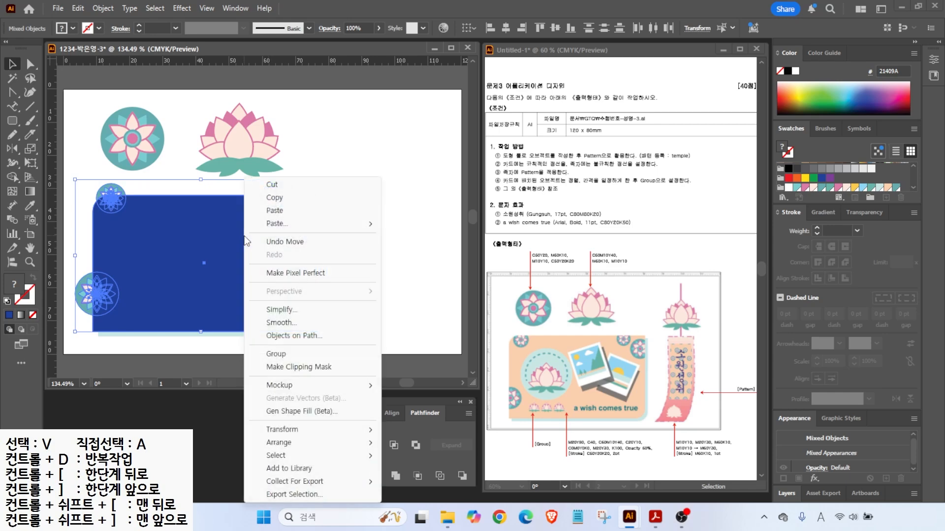
{"action": "left_click", "coordinate": [288, 370]}
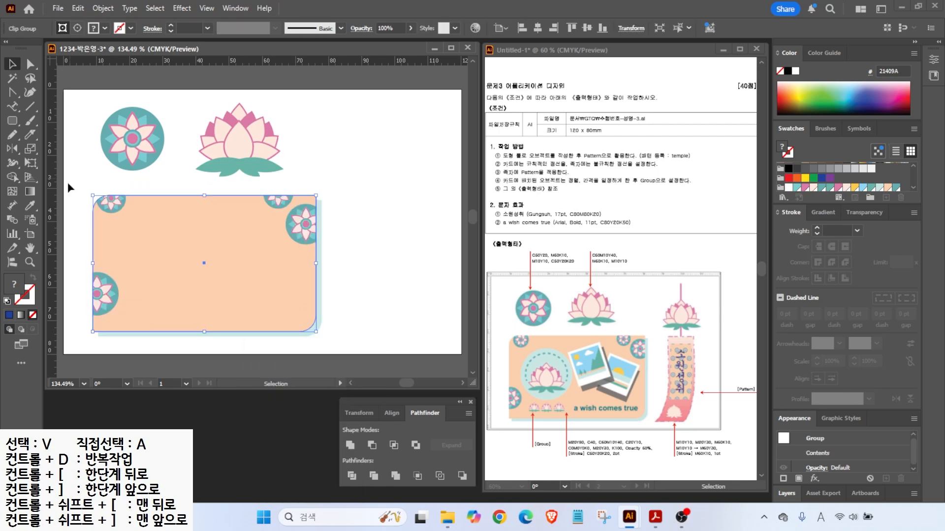
{"action": "left_click", "coordinate": [351, 224]}
{"action": "left_click_drag", "start_coordinate": [12, 120], "coordinate": [57, 143]}
- Draw a light cyan circle on the card and set a scaled, front-most lotus copy on it
{"action": "left_click_drag", "start_coordinate": [121, 225], "coordinate": [196, 299]}
{"action": "left_click", "coordinate": [881, 188]}
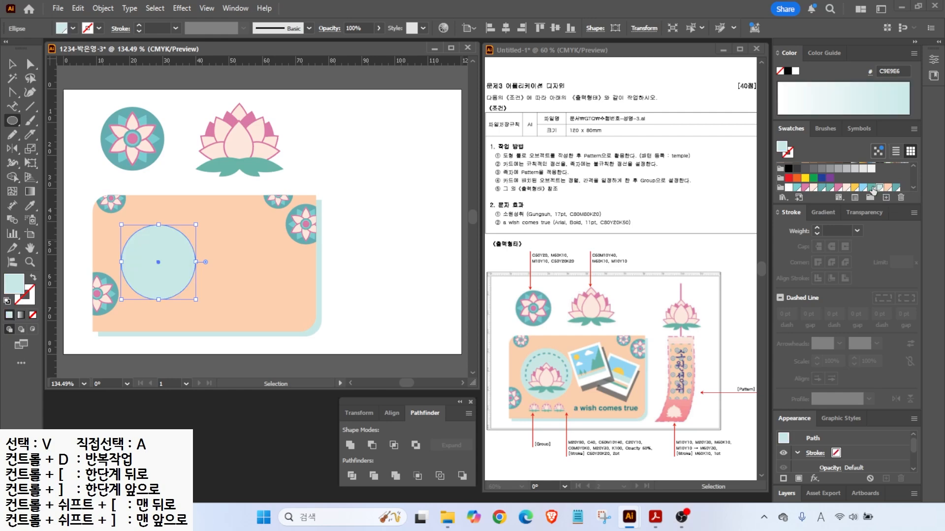
{"action": "key", "text": "v"}
{"action": "left_click_drag", "start_coordinate": [247, 145], "coordinate": [166, 267]}
{"action": "right_click", "coordinate": [189, 203]}
{"action": "mouse_move", "coordinate": [231, 443]}
{"action": "left_click", "coordinate": [361, 443]}
{"action": "left_click_drag", "start_coordinate": [210, 229], "coordinate": [192, 245]}
{"action": "left_click_drag", "start_coordinate": [167, 276], "coordinate": [169, 266]}
- Enlarge the cyan circle to 24.84 mm and offset a teal-outlined circle -2.5 mm inside it
{"action": "left_click", "coordinate": [160, 227]}
{"action": "left_click_drag", "start_coordinate": [196, 225], "coordinate": [201, 218]}
{"action": "left_click_drag", "start_coordinate": [164, 258], "coordinate": [163, 262]}
{"action": "left_click", "coordinate": [177, 246]}
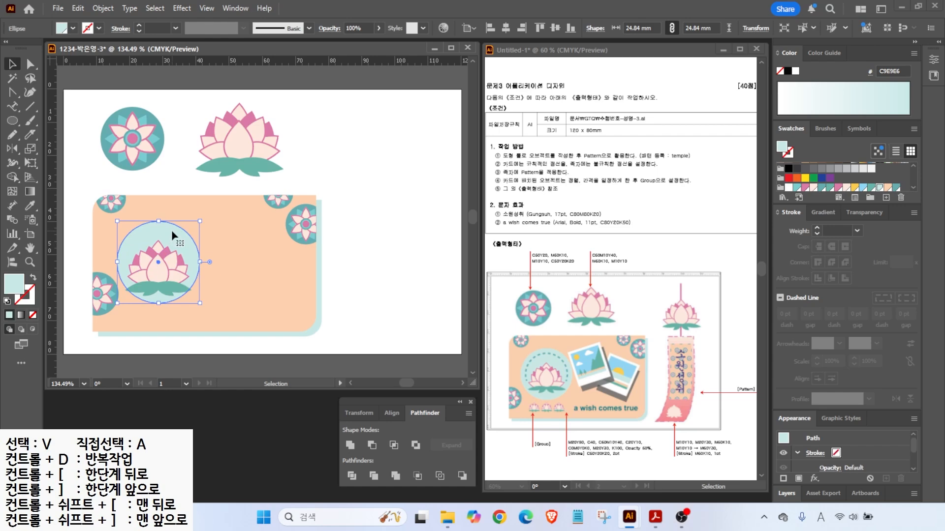
{"action": "left_click", "coordinate": [104, 9]}
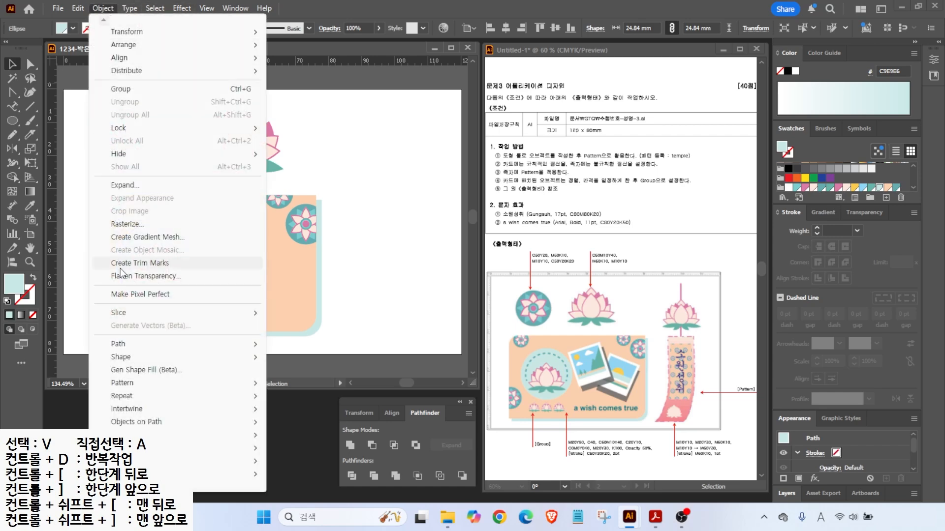
{"action": "mouse_move", "coordinate": [148, 343]}
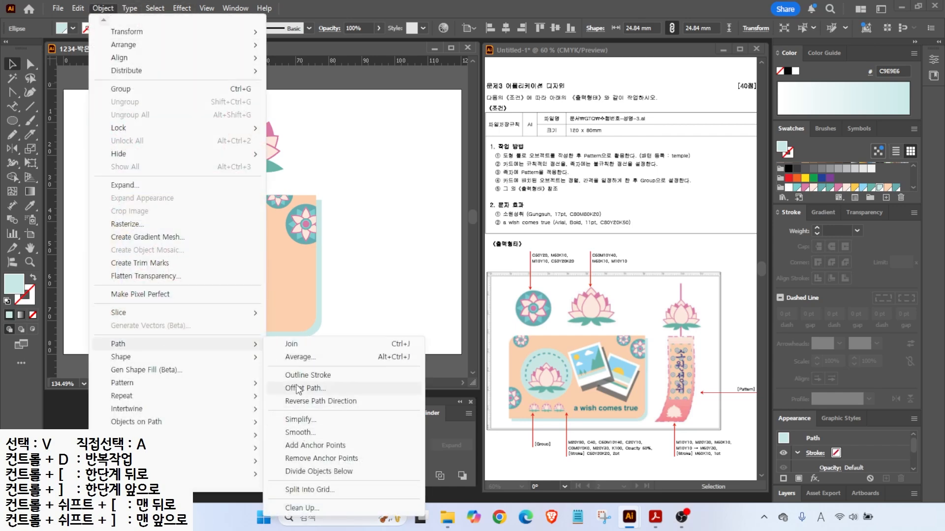
{"action": "left_click", "coordinate": [298, 389]}
{"action": "type", "text": "-2.5"}
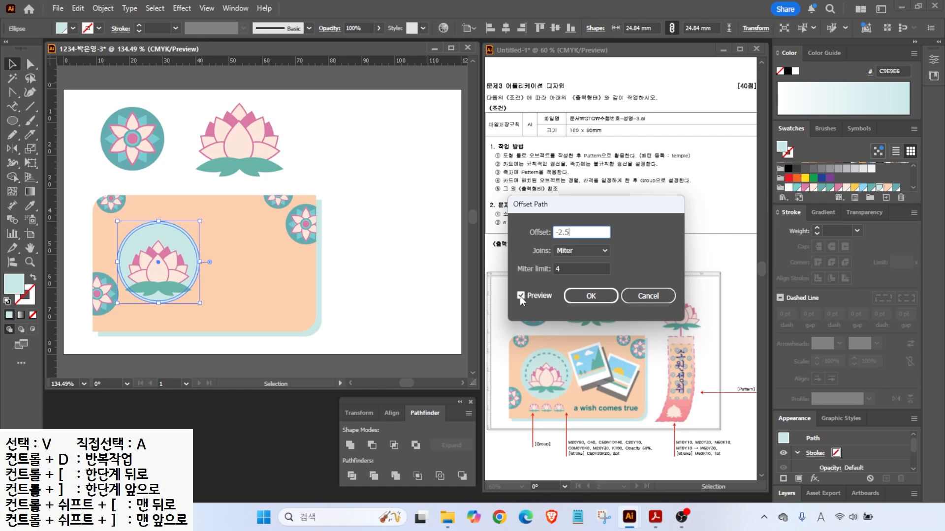
{"action": "key", "text": "Tab"}
{"action": "key", "text": "Return"}
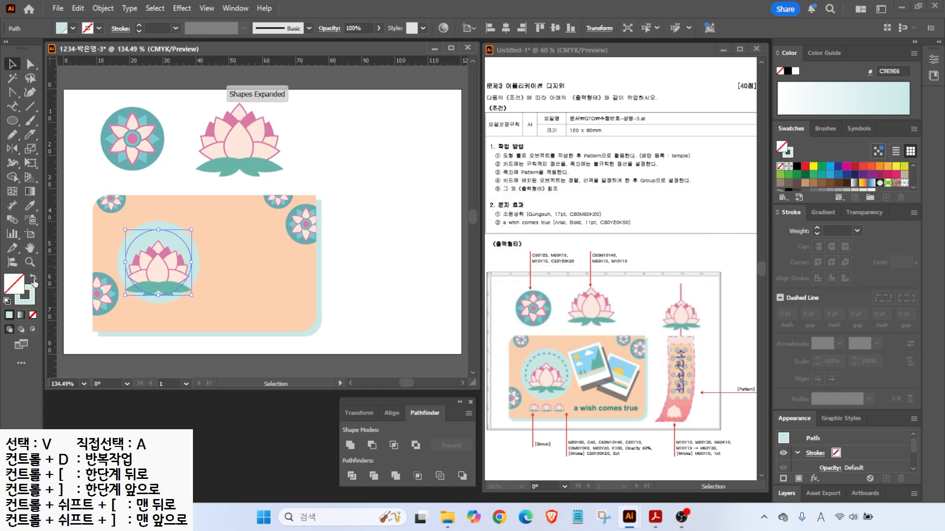
{"action": "key", "text": "shift+x"}
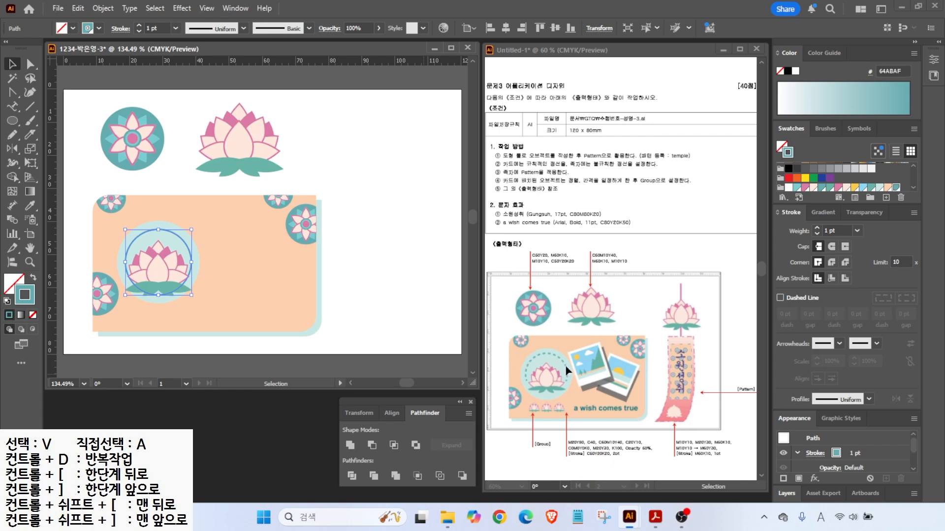
- Give the inset circle a 2 pt dashed outline
{"action": "left_click", "coordinate": [817, 228]}
{"action": "mouse_move", "coordinate": [808, 222]}
{"action": "left_mouse_down"}
{"action": "mouse_move", "coordinate": [800, 197]}
{"action": "mouse_move", "coordinate": [805, 219]}
{"action": "left_mouse_up"}
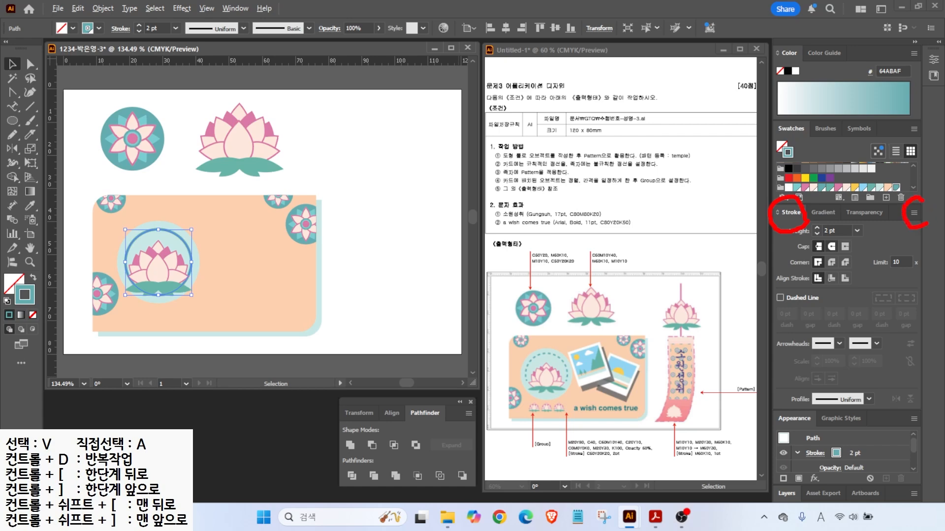
{"action": "left_click_drag", "start_coordinate": [910, 205], "coordinate": [896, 188]}
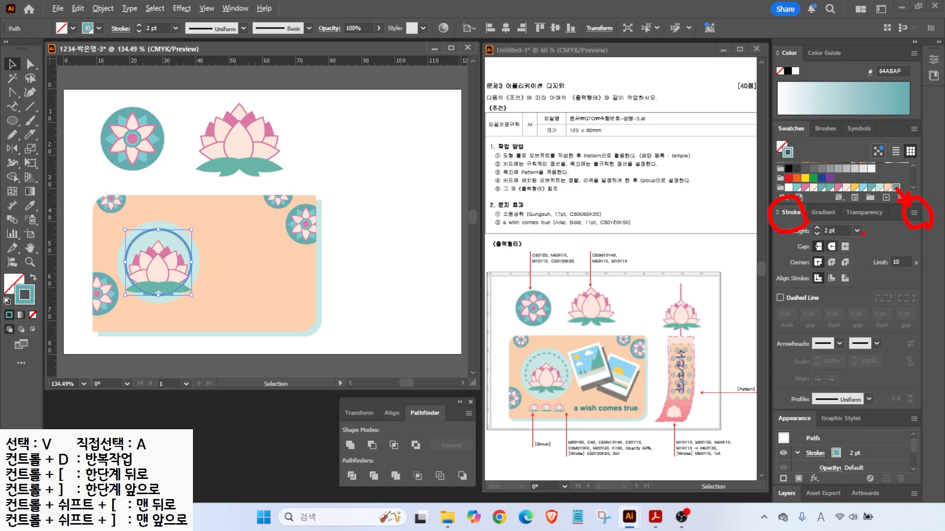
{"action": "left_click", "coordinate": [780, 298]}
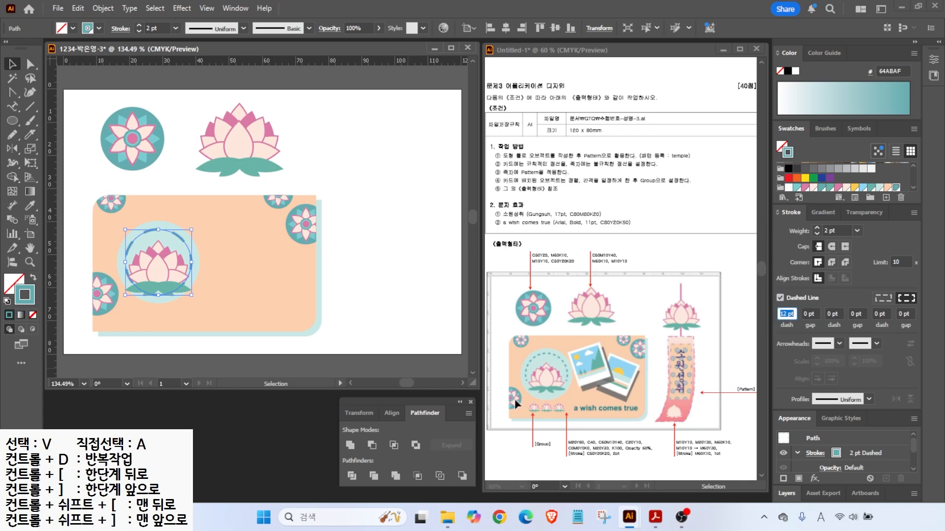
{"action": "left_click", "coordinate": [268, 268]}
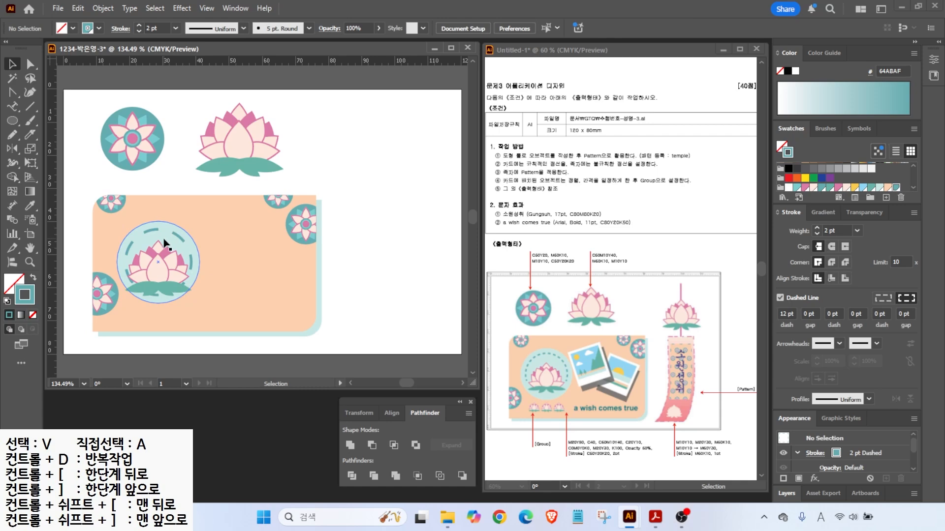
{"action": "left_click", "coordinate": [180, 240]}
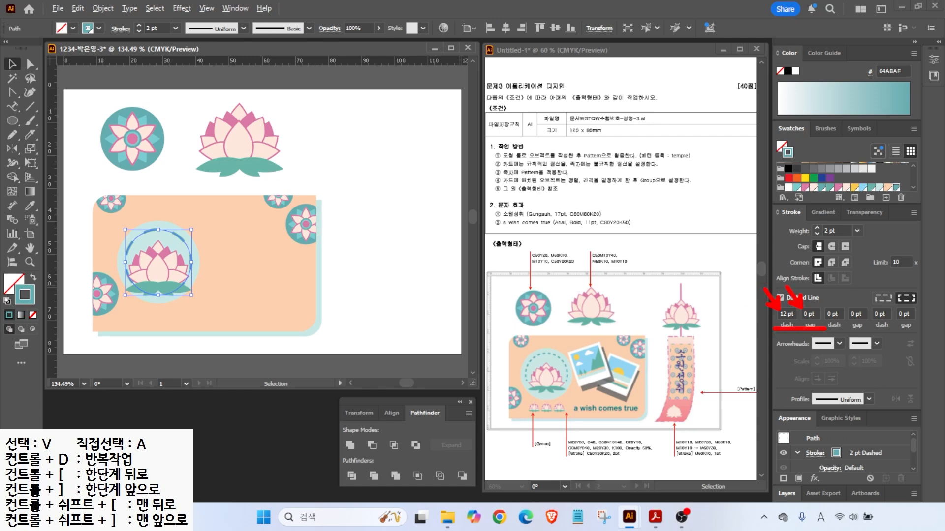
- Set the dash pattern to 5 pt dashes and 3 pt gaps, then adjust the dash length
{"action": "left_click", "coordinate": [793, 312]}
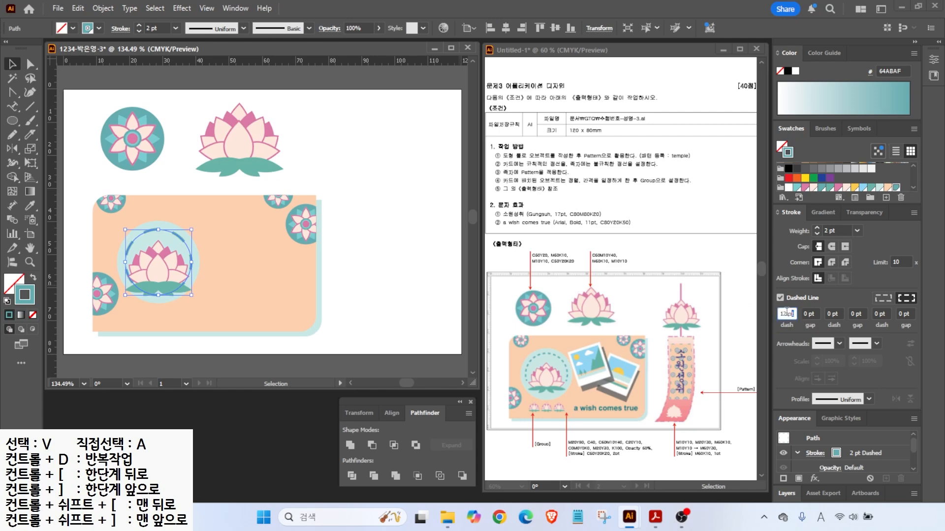
{"action": "type", "text": "5"}
{"action": "key", "text": "Return"}
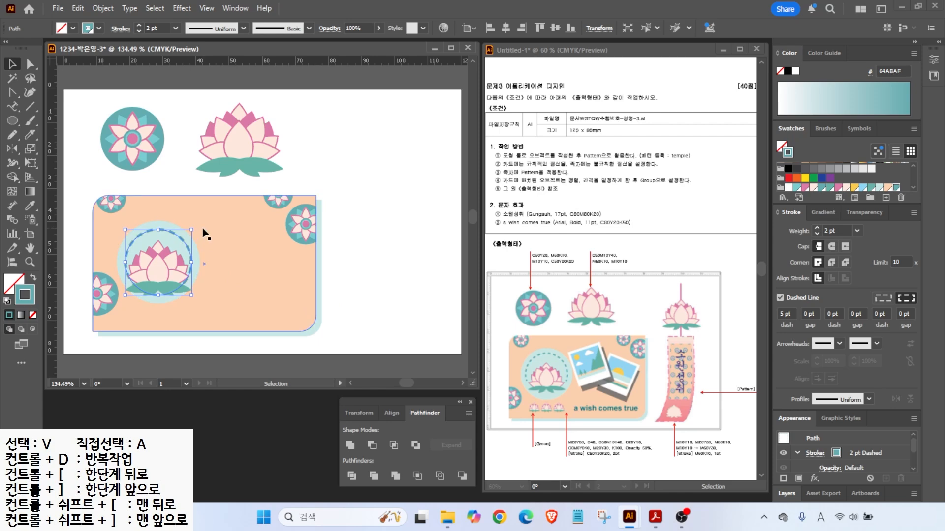
{"action": "left_click", "coordinate": [348, 266]}
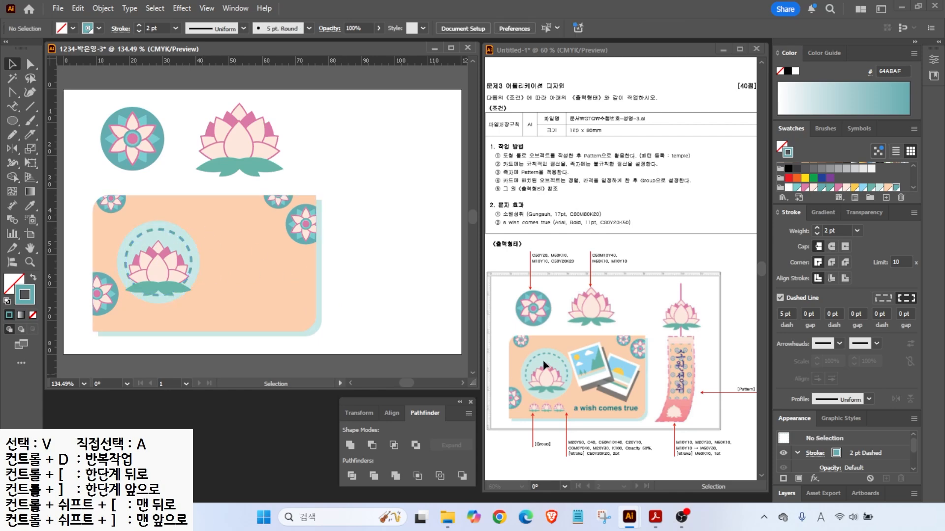
{"action": "left_click", "coordinate": [185, 247]}
{"action": "left_click", "coordinate": [813, 314]}
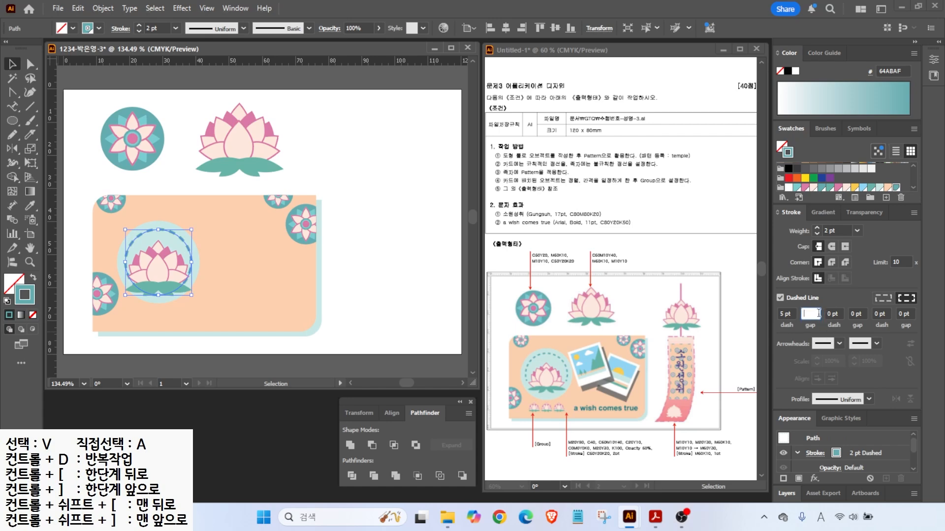
{"action": "type", "text": "3"}
{"action": "key", "text": "Return"}
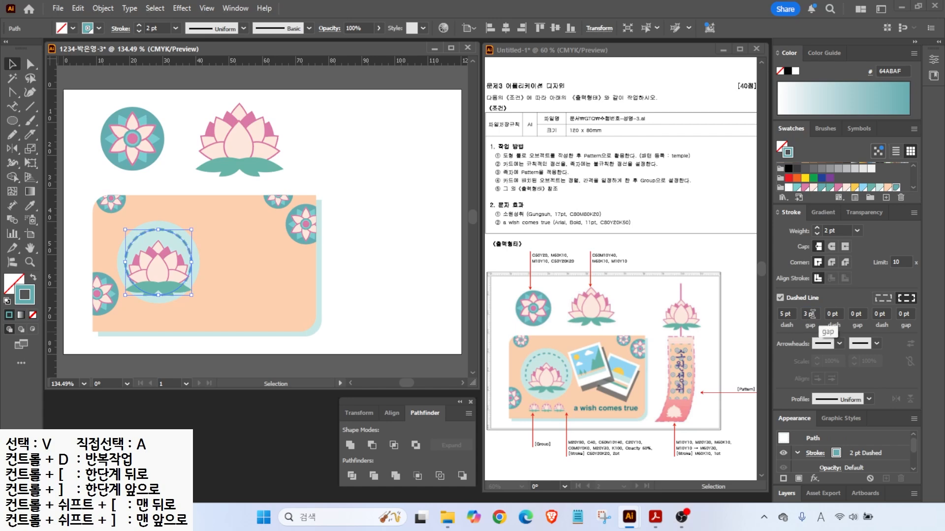
{"action": "left_click", "coordinate": [354, 188]}
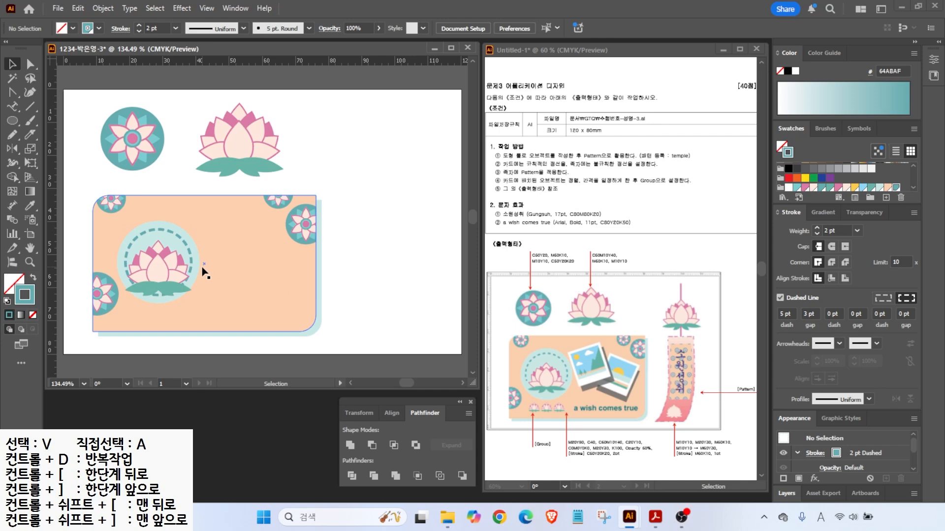
{"action": "left_click", "coordinate": [190, 249]}
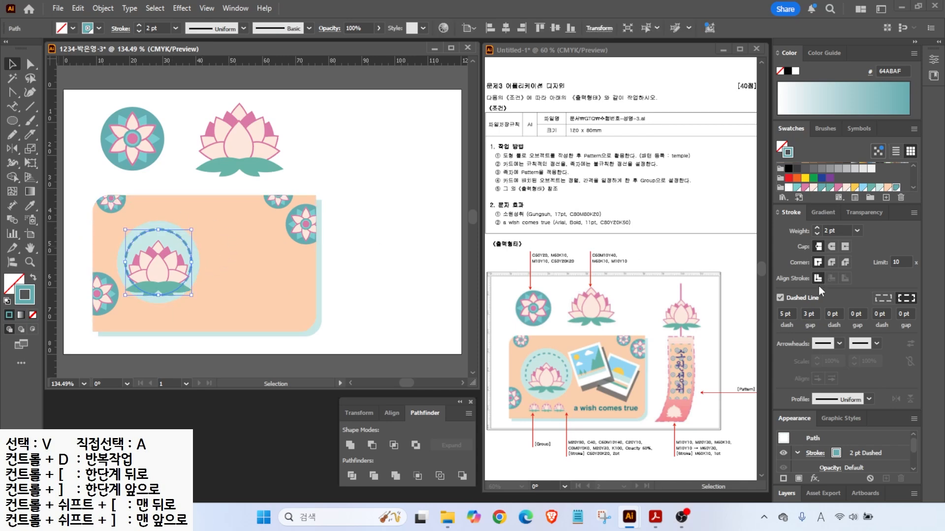
{"action": "left_click", "coordinate": [793, 313]}
- Shorten the dashes to 4 pt and move the lotus out of the dashed circle
{"action": "type", "text": "4"}
{"action": "key", "text": "Return"}
{"action": "left_click", "coordinate": [149, 241]}
{"action": "left_click_drag", "start_coordinate": [149, 241], "coordinate": [234, 257]}
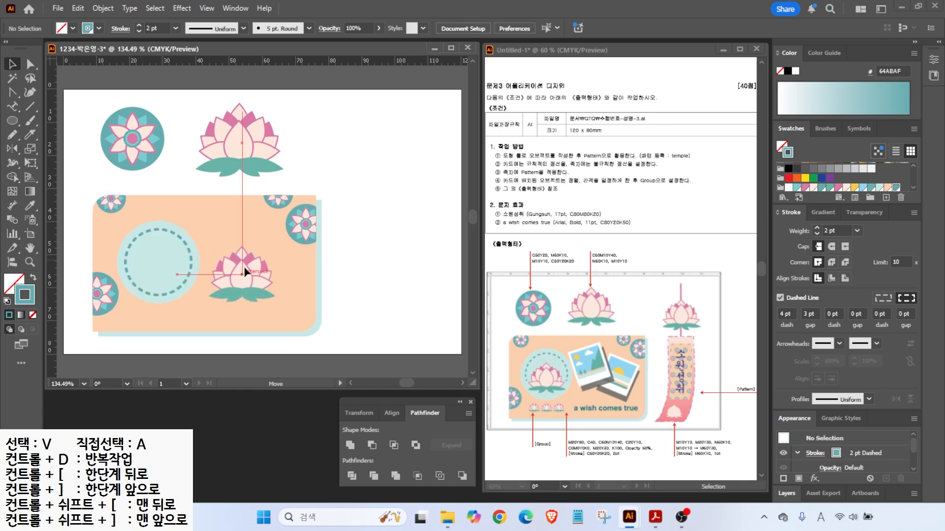
{"action": "mouse_move", "coordinate": [526, 383]}
{"action": "left_mouse_down"}
{"action": "mouse_move", "coordinate": [555, 400]}
{"action": "mouse_move", "coordinate": [573, 386]}
{"action": "left_mouse_up"}
- Erase the bottom arc of the dashed circle with the Path Eraser tool
{"action": "left_click", "coordinate": [170, 291]}
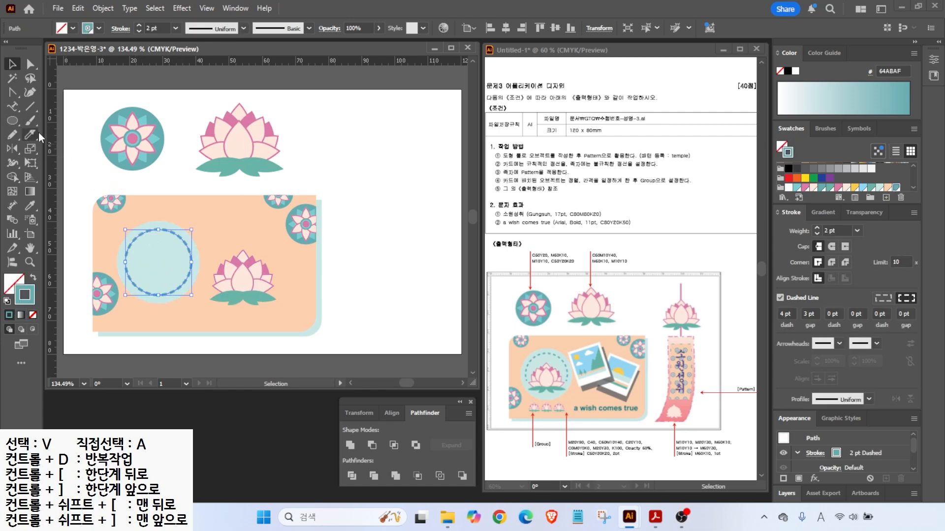
{"action": "left_click", "coordinate": [13, 134]}
{"action": "left_click", "coordinate": [12, 136]}
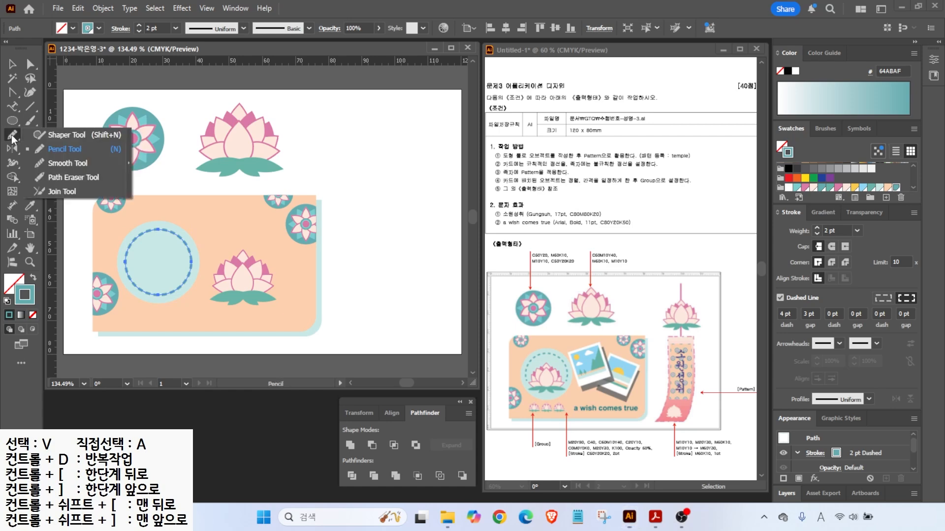
{"action": "left_click", "coordinate": [66, 177]}
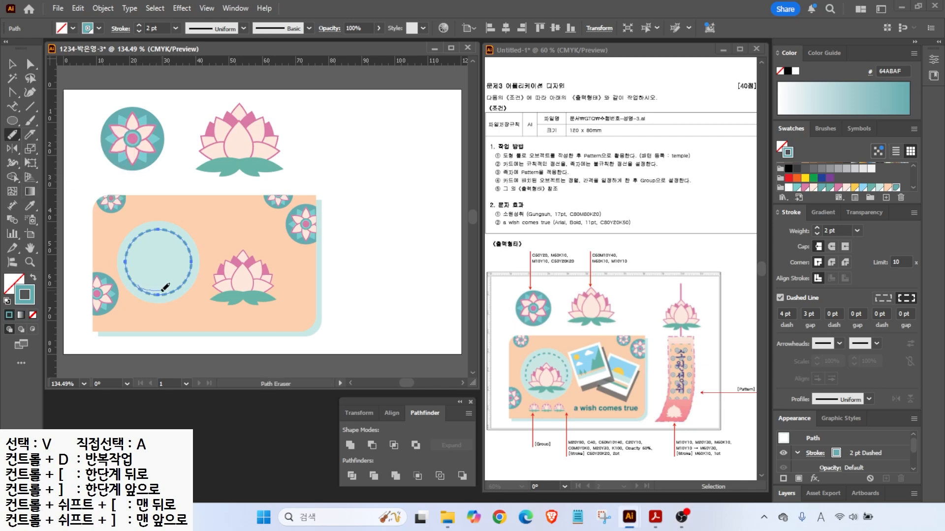
{"action": "left_click_drag", "start_coordinate": [180, 284], "coordinate": [146, 311]}
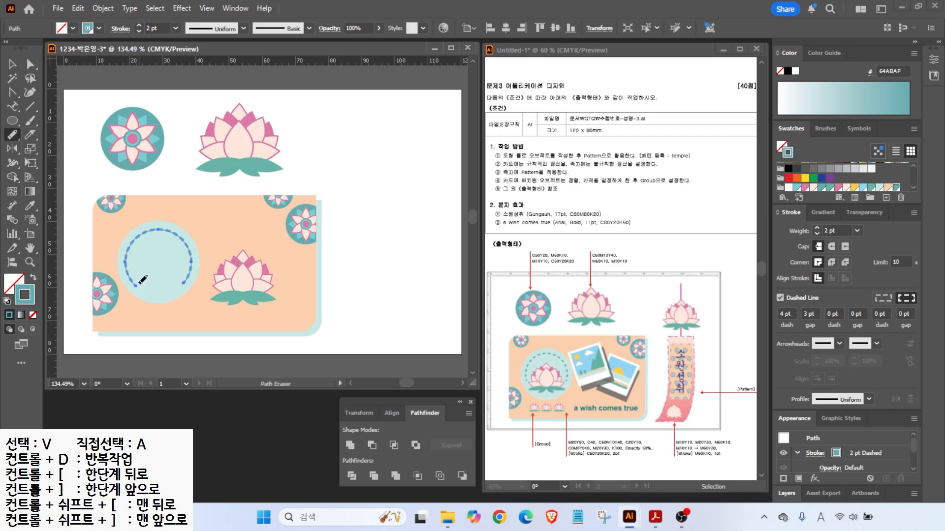
{"action": "mouse_move", "coordinate": [128, 272]}
{"action": "left_mouse_down"}
{"action": "mouse_move", "coordinate": [143, 287]}
{"action": "mouse_move", "coordinate": [178, 286]}
{"action": "left_mouse_up"}
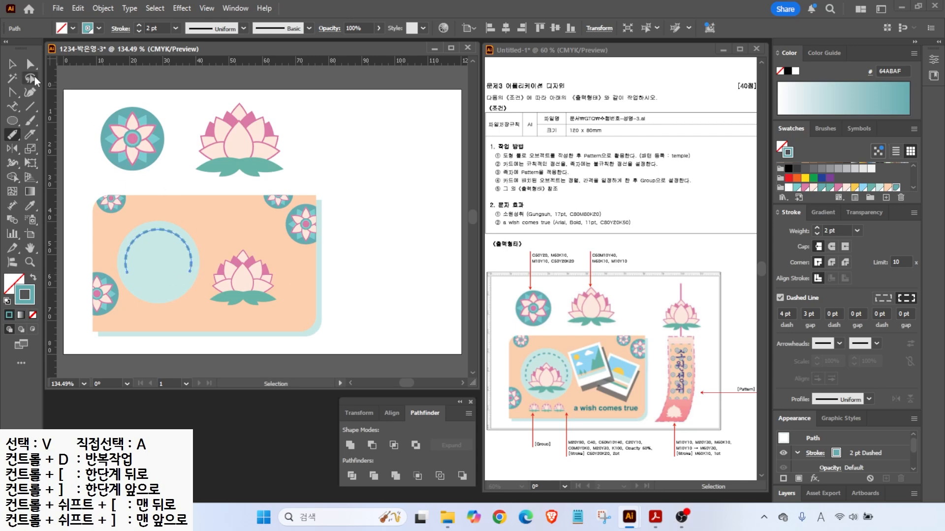
- Move the lotus back, scale it down, and make a row of three small copies
{"action": "left_click", "coordinate": [12, 64]}
{"action": "left_click_drag", "start_coordinate": [246, 285], "coordinate": [164, 277]}
{"action": "left_click_drag", "start_coordinate": [193, 241], "coordinate": [131, 314]}
{"action": "left_click_drag", "start_coordinate": [132, 314], "coordinate": [156, 314]}
{"action": "key", "text": "ctrl+d"}
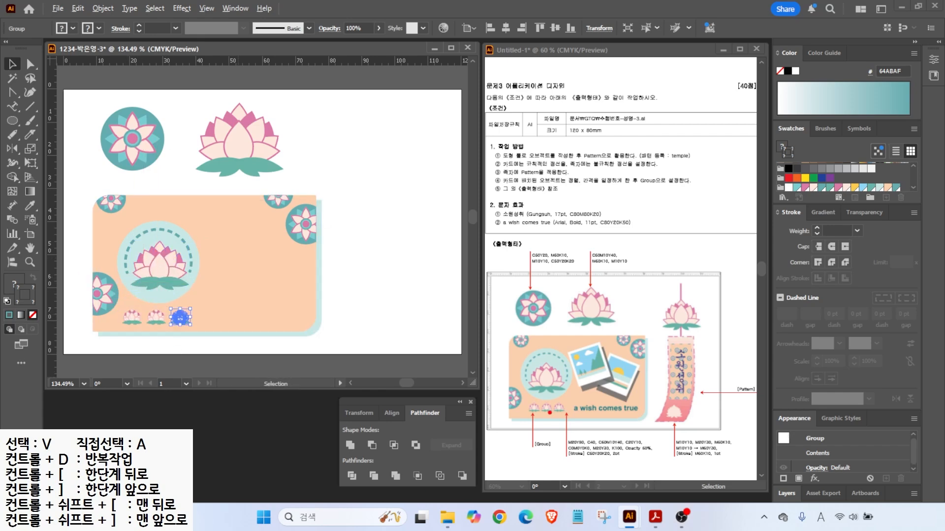
{"action": "mouse_move", "coordinate": [555, 452]}
{"action": "left_mouse_down"}
{"action": "mouse_move", "coordinate": [518, 451]}
{"action": "mouse_move", "coordinate": [519, 409]}
{"action": "mouse_move", "coordinate": [555, 394]}
{"action": "mouse_move", "coordinate": [551, 454]}
{"action": "left_mouse_up"}
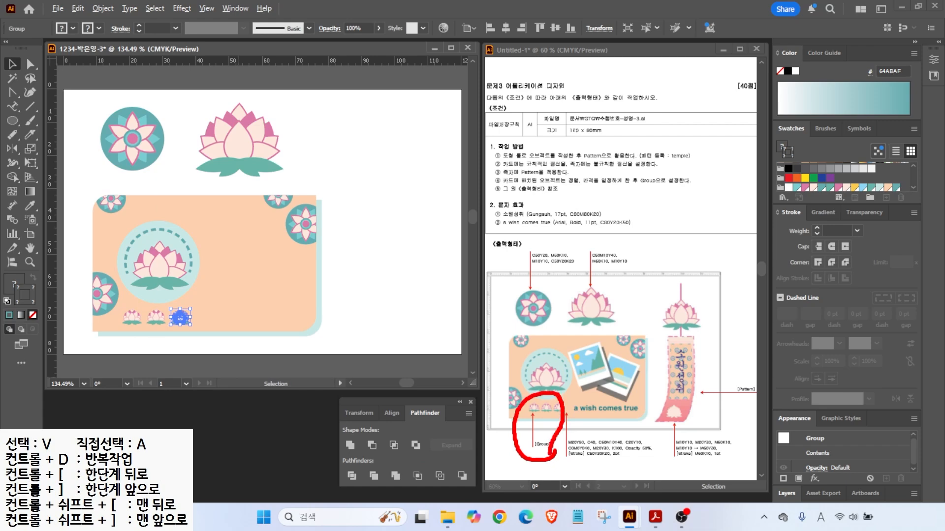
- Group the three small lotuses and draw a small rectangle on the card
{"action": "left_click", "coordinate": [131, 318]}
{"action": "left_click", "coordinate": [155, 319], "text": "shift"}
{"action": "left_click", "coordinate": [180, 319], "text": "shift"}
{"action": "right_click", "coordinate": [178, 322]}
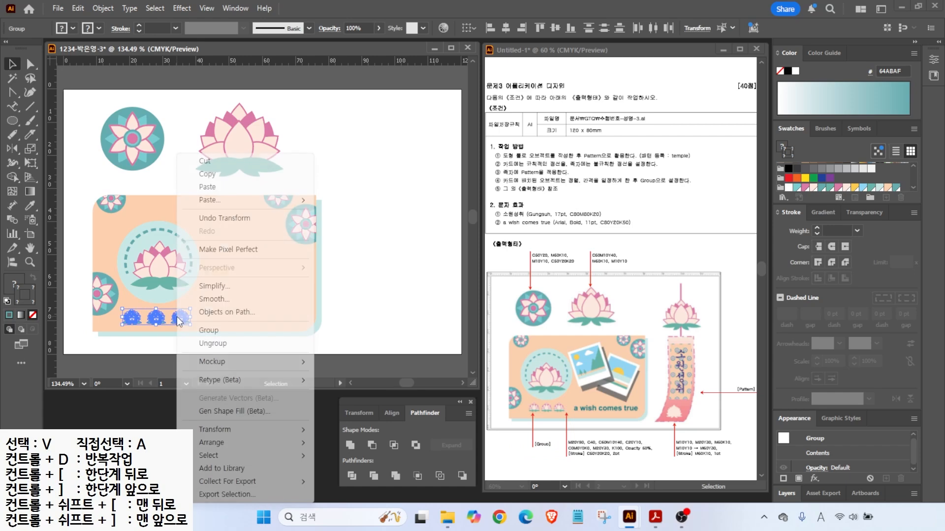
{"action": "left_click", "coordinate": [207, 330]}
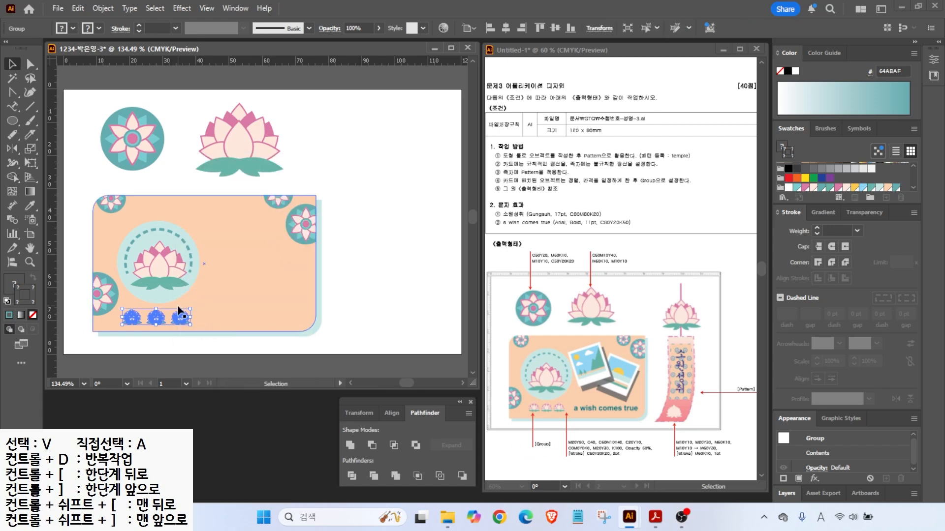
{"action": "left_click_drag", "start_coordinate": [13, 121], "coordinate": [44, 121]}
{"action": "left_click_drag", "start_coordinate": [214, 226], "coordinate": [260, 285]}
- Fill the rectangle white, widen it, and add a light blue sky rectangle inside
{"action": "left_click", "coordinate": [33, 277]}
{"action": "left_click", "coordinate": [789, 188]}
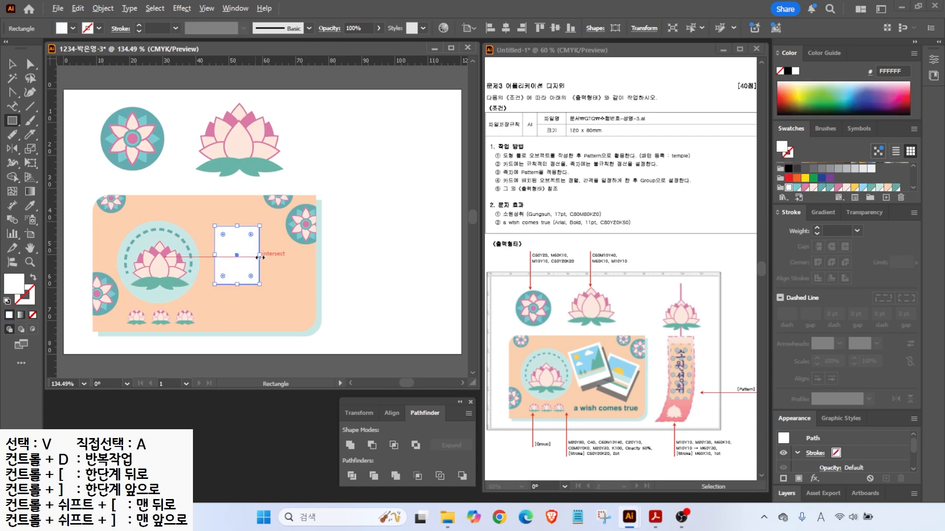
{"action": "scroll", "coordinate": [261, 257], "scroll_direction": "up", "scroll_amount": 3}
{"action": "left_click_drag", "start_coordinate": [261, 254], "coordinate": [273, 254]}
{"action": "left_click_drag", "start_coordinate": [172, 207], "coordinate": [268, 288]}
{"action": "left_click", "coordinate": [888, 187]}
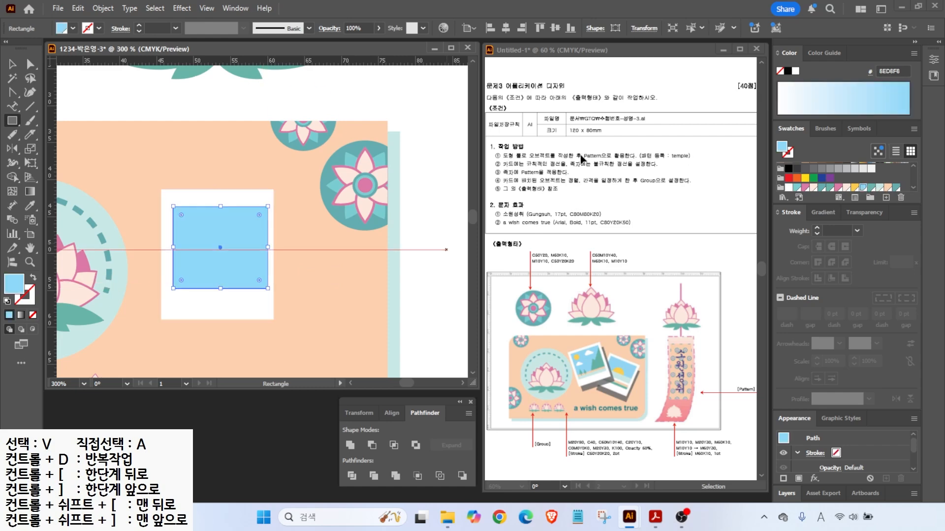
{"action": "key", "text": "v"}
{"action": "left_click_drag", "start_coordinate": [207, 225], "coordinate": [204, 216]}
- Add a pale mint strip along the sky's bottom and a peach copy just above it
{"action": "scroll", "coordinate": [264, 274], "scroll_direction": "up", "scroll_amount": 2}
{"action": "key", "text": "m"}
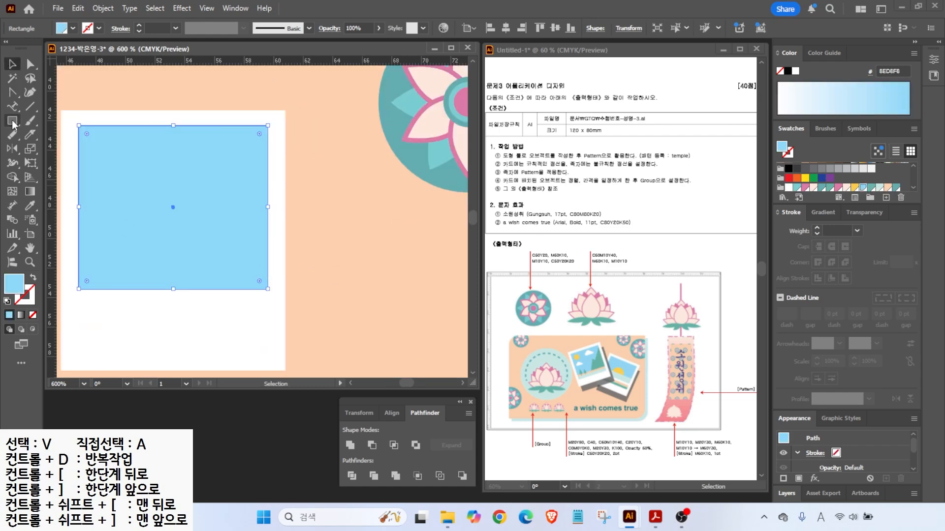
{"action": "left_click_drag", "start_coordinate": [78, 289], "coordinate": [267, 305]}
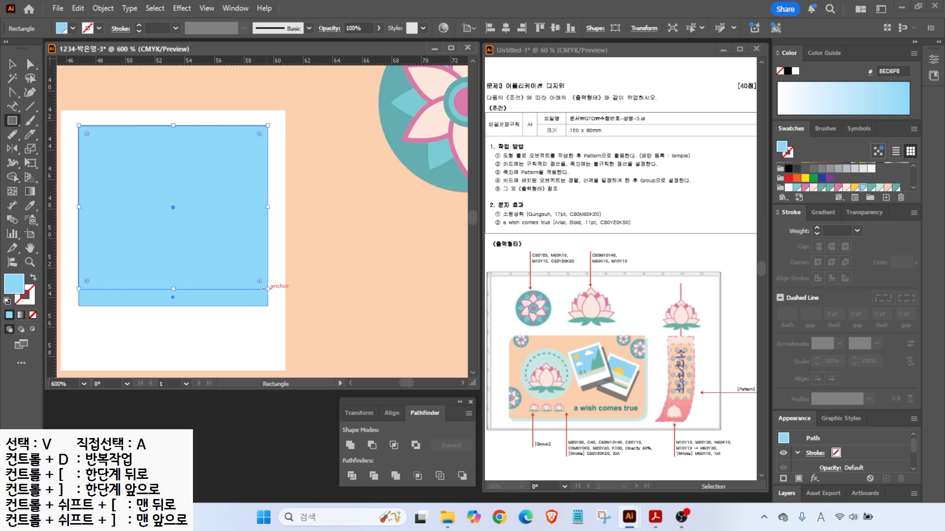
{"action": "left_click", "coordinate": [880, 188]}
{"action": "key", "text": "v"}
{"action": "left_click_drag", "start_coordinate": [194, 300], "coordinate": [173, 278], "text": "alt"}
{"action": "left_click", "coordinate": [888, 188]}
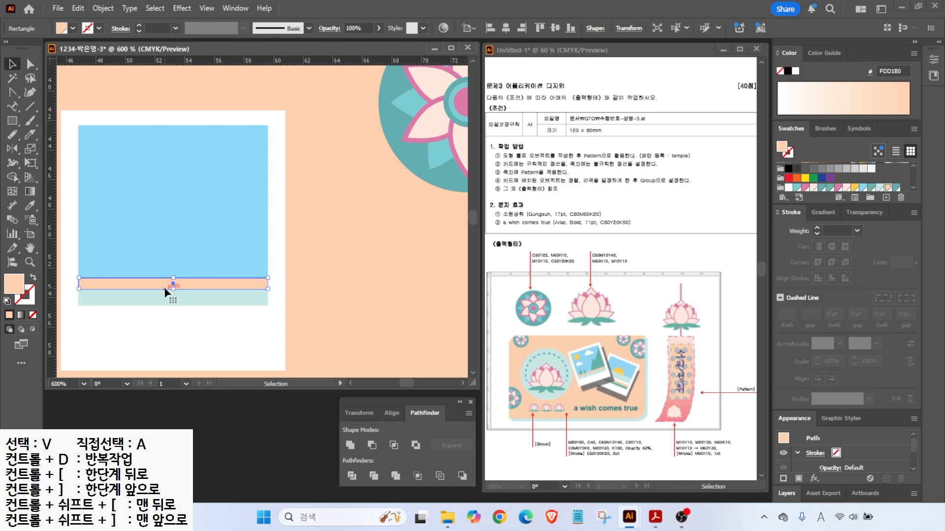
- Draw a four-point mountain with the Pen tool and fill it green
{"action": "key", "text": "plus"}
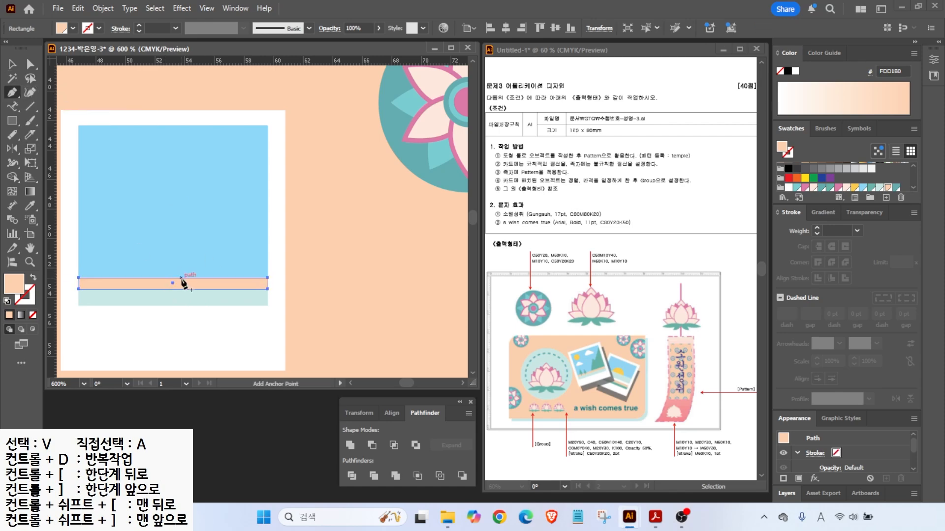
{"action": "key", "text": "v"}
{"action": "left_click", "coordinate": [331, 257]}
{"action": "key", "text": "p"}
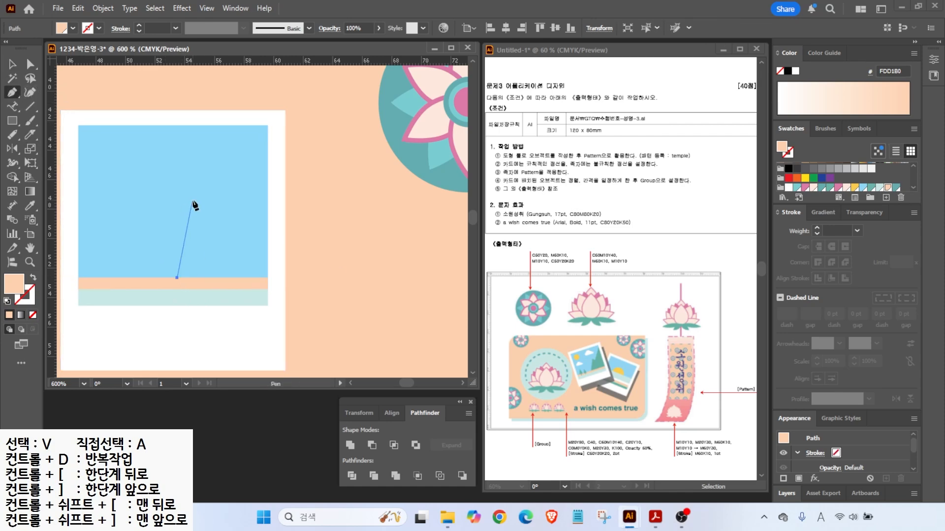
{"action": "left_click", "coordinate": [200, 203]}
{"action": "left_click", "coordinate": [221, 210]}
{"action": "left_click", "coordinate": [267, 278]}
{"action": "left_click", "coordinate": [177, 279]}
{"action": "left_click", "coordinate": [871, 188]}
- Draw white rounded-rectangle pills on the sky to form a cloud
{"action": "key", "text": "l"}
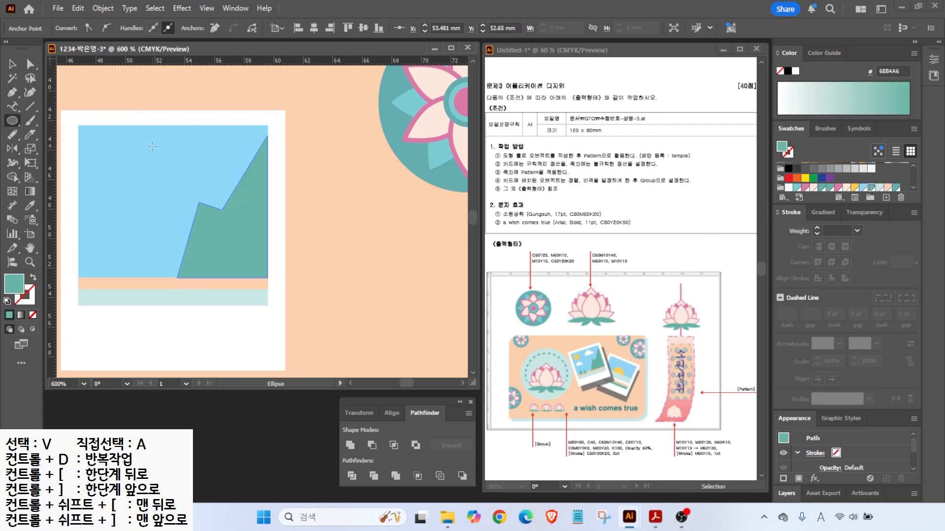
{"action": "left_click_drag", "start_coordinate": [11, 120], "coordinate": [54, 134]}
{"action": "left_click_drag", "start_coordinate": [164, 155], "coordinate": [219, 169]}
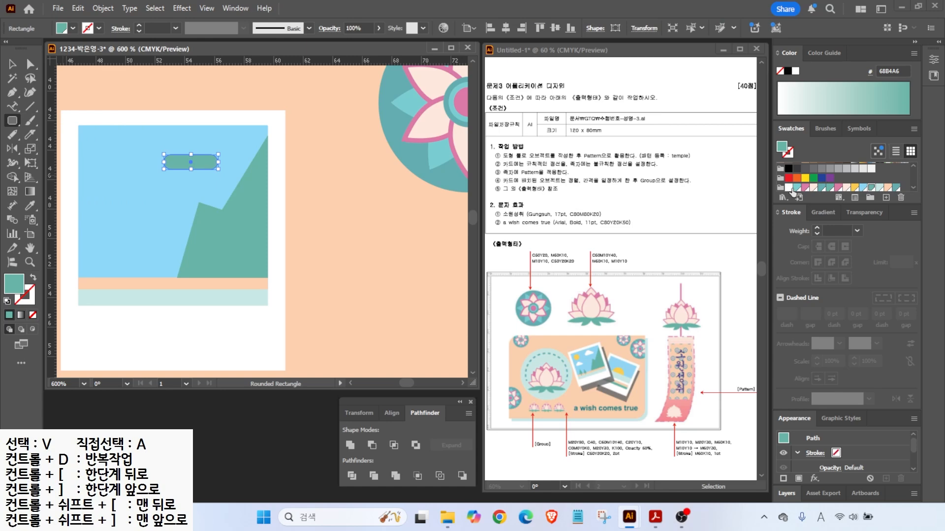
{"action": "left_click", "coordinate": [788, 187]}
{"action": "mouse_move", "coordinate": [172, 143]}
{"action": "left_mouse_down"}
{"action": "mouse_move", "coordinate": [211, 158]}
{"action": "mouse_move", "coordinate": [193, 141]}
{"action": "mouse_move", "coordinate": [200, 151]}
{"action": "left_mouse_up"}
{"action": "left_click", "coordinate": [13, 64]}
{"action": "left_click", "coordinate": [143, 94]}
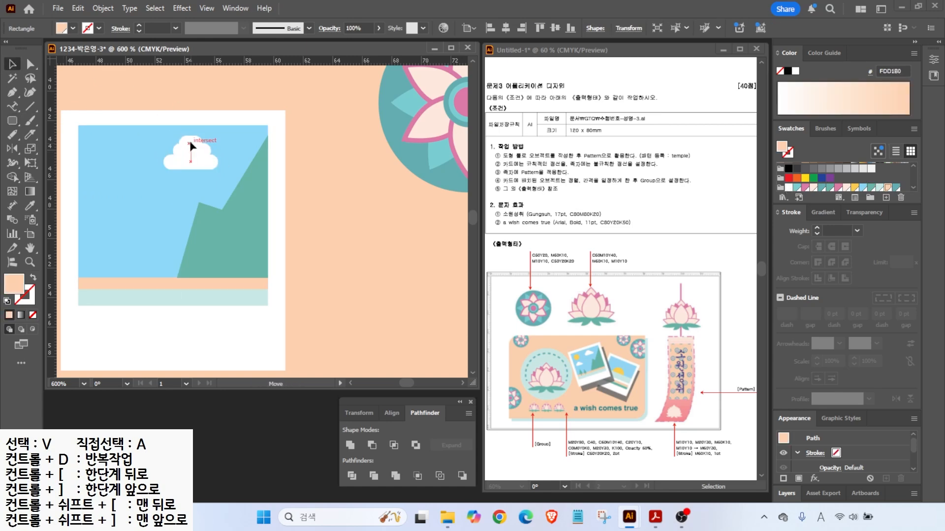
- Arrange the cloud pills together and unite them into one cloud shape
{"action": "left_click", "coordinate": [191, 148]}
{"action": "key", "text": "ctrl+equal"}
{"action": "key", "text": "ctrl+equal"}
{"action": "left_click_drag", "start_coordinate": [159, 150], "coordinate": [158, 158]}
{"action": "left_click_drag", "start_coordinate": [182, 130], "coordinate": [174, 138]}
{"action": "scroll", "coordinate": [179, 168], "scroll_direction": "down", "scroll_amount": 2}
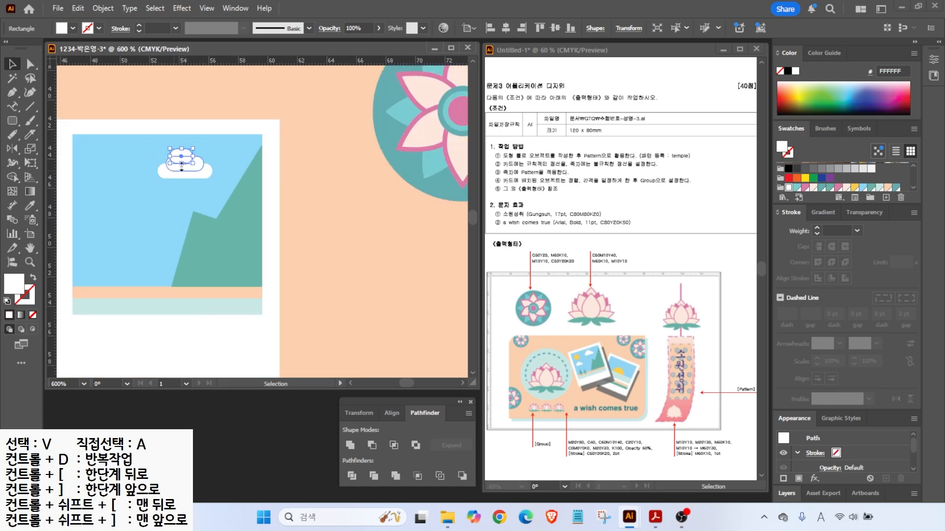
{"action": "left_click", "coordinate": [187, 175], "text": "shift"}
{"action": "left_click", "coordinate": [196, 165], "text": "shift"}
{"action": "left_click", "coordinate": [350, 445]}
- Alt-drag a copy of the cloud down-left and shrink it
{"action": "mouse_move", "coordinate": [179, 167]}
{"action": "left_mouse_down"}
{"action": "mouse_move", "coordinate": [138, 200]}
{"action": "mouse_move", "coordinate": [104, 211]}
{"action": "mouse_move", "coordinate": [128, 200]}
{"action": "left_mouse_up"}
{"action": "left_click", "coordinate": [133, 197]}
{"action": "left_click", "coordinate": [119, 206]}
{"action": "mouse_move", "coordinate": [13, 121]}
{"action": "left_mouse_down"}
{"action": "mouse_move", "coordinate": [120, 178]}
{"action": "mouse_move", "coordinate": [103, 170]}
{"action": "left_mouse_up"}
- Draw a circle, fill it yellow as a sun, and nudge it down-left
{"action": "left_click", "coordinate": [887, 187]}
{"action": "left_click", "coordinate": [12, 65]}
{"action": "left_click", "coordinate": [854, 188]}
{"action": "left_click_drag", "start_coordinate": [12, 122], "coordinate": [54, 123]}
- Draw a small green trunk rectangle and a triangular treetop with the Pen tool
{"action": "left_click_drag", "start_coordinate": [110, 287], "coordinate": [110, 287]}
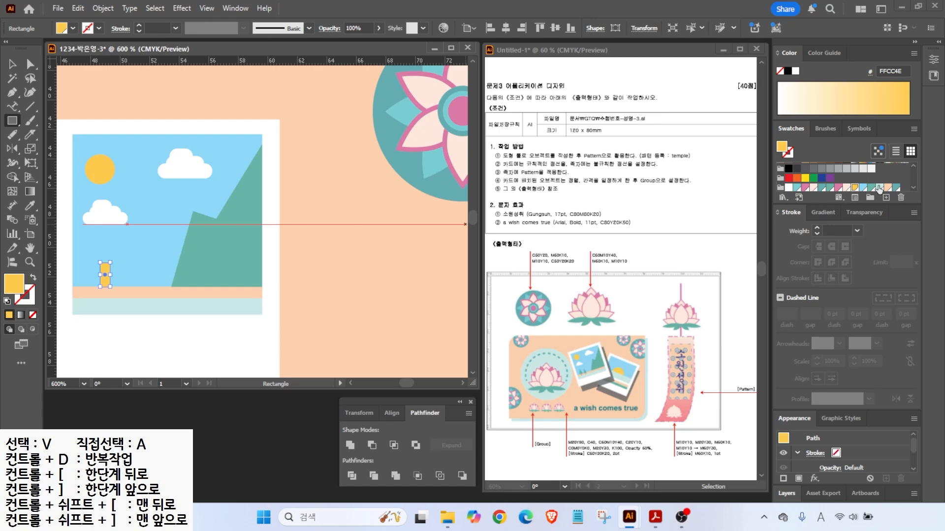
{"action": "left_click", "coordinate": [872, 188]}
{"action": "left_click", "coordinate": [12, 67]}
{"action": "scroll", "coordinate": [103, 276], "scroll_direction": "up", "scroll_amount": 3}
{"action": "left_click_drag", "start_coordinate": [123, 241], "coordinate": [114, 261]}
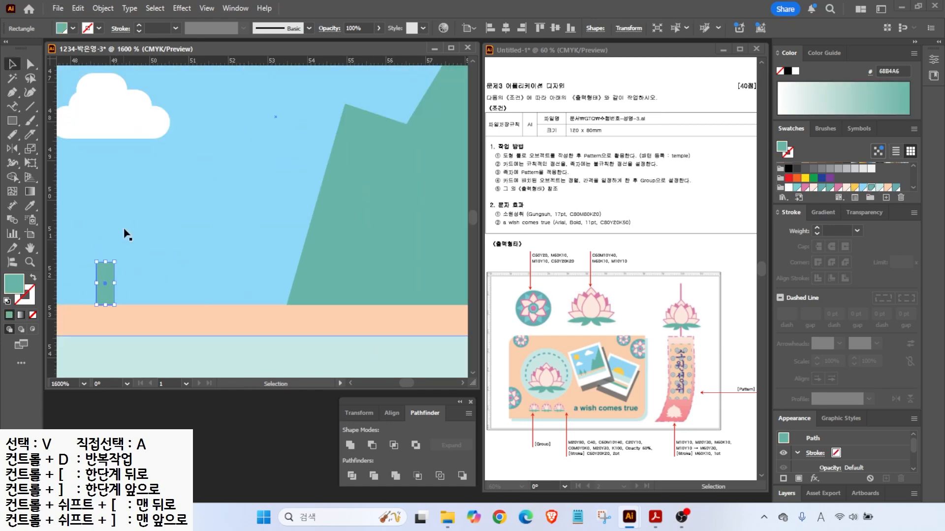
{"action": "key", "text": "p"}
{"action": "left_click", "coordinate": [105, 187]}
{"action": "left_click", "coordinate": [74, 272]}
{"action": "left_click", "coordinate": [133, 273]}
{"action": "left_click", "coordinate": [105, 187]}
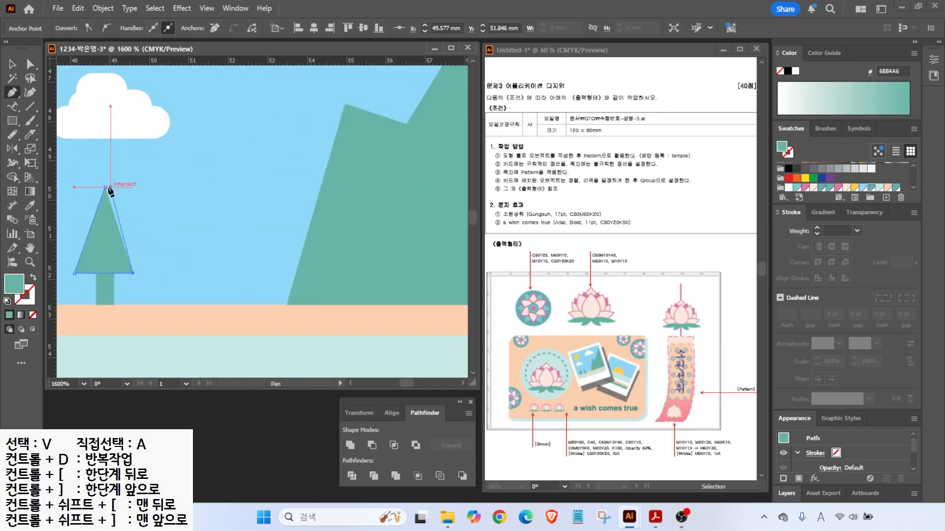
- Unite treetop and trunk into one tree, resize it, and copy a second tree to the right
{"action": "key", "text": "v"}
{"action": "left_click", "coordinate": [104, 293], "text": "shift"}
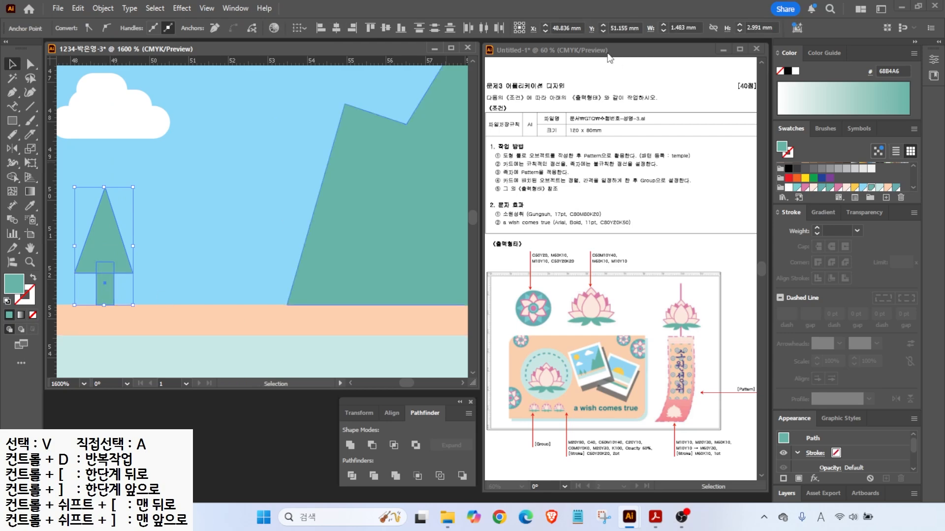
{"action": "left_click", "coordinate": [350, 445]}
{"action": "left_click_drag", "start_coordinate": [133, 187], "coordinate": [116, 223]}
{"action": "left_click_drag", "start_coordinate": [99, 258], "coordinate": [90, 274]}
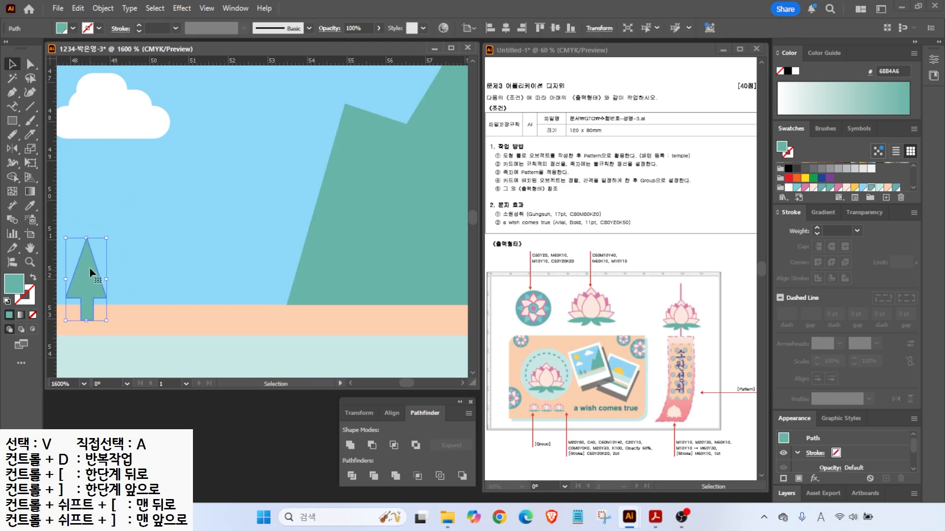
{"action": "left_click_drag", "start_coordinate": [107, 238], "coordinate": [109, 231]}
{"action": "left_click_drag", "start_coordinate": [90, 276], "coordinate": [141, 276]}
{"action": "left_click", "coordinate": [96, 261]}
{"action": "left_click_drag", "start_coordinate": [110, 230], "coordinate": [118, 206]}
{"action": "left_click_drag", "start_coordinate": [150, 276], "coordinate": [161, 278]}
{"action": "scroll", "coordinate": [164, 277], "scroll_direction": "down", "scroll_amount": 4}
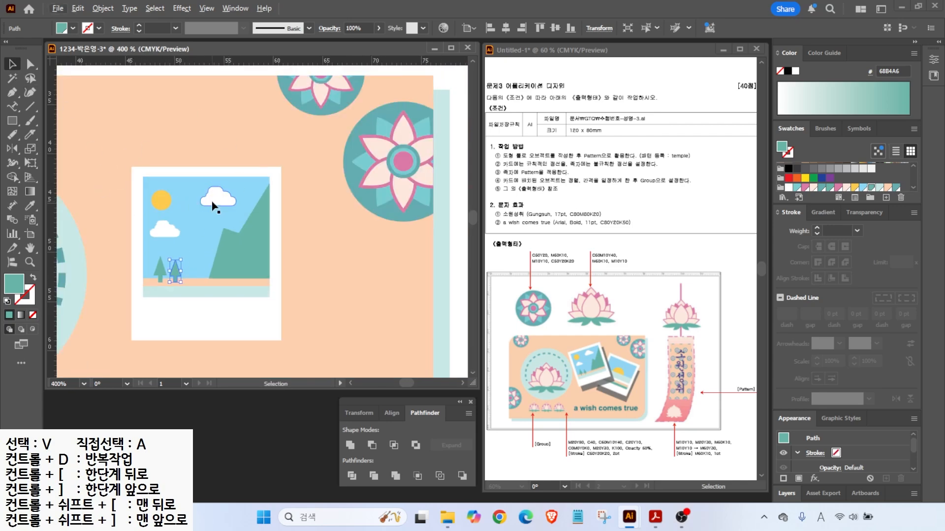
{"action": "scroll", "coordinate": [215, 205], "scroll_direction": "down", "scroll_amount": 2}
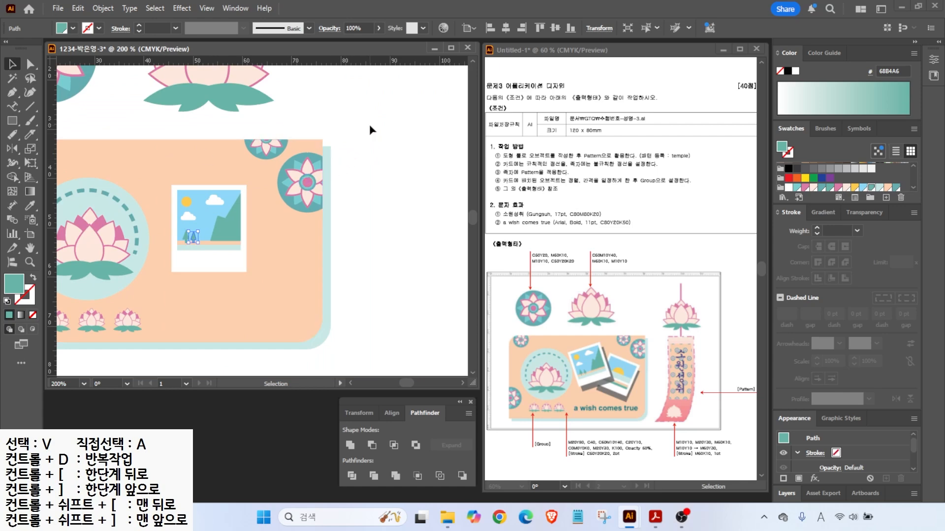
- Select the card background and shadow and lock them with Object > Lock > Selection
{"action": "left_click_drag", "start_coordinate": [271, 225], "coordinate": [270, 227]}
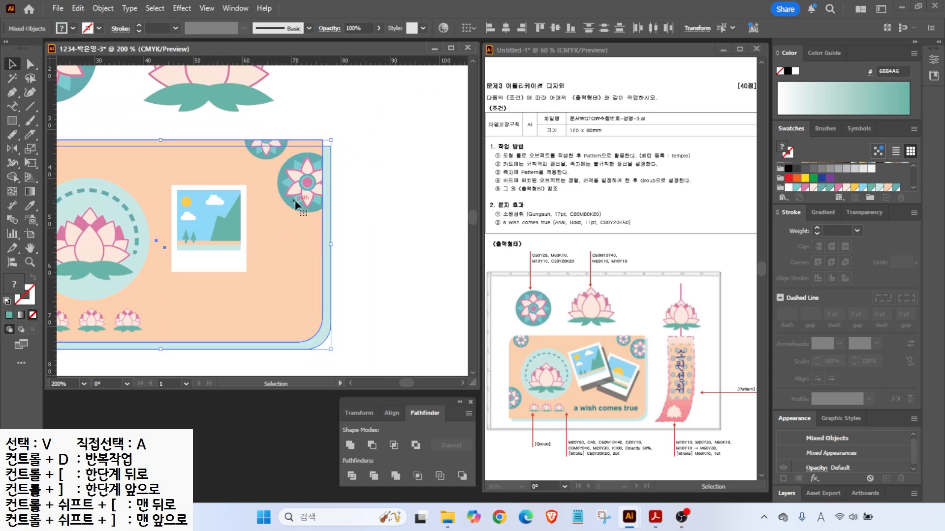
{"action": "left_click", "coordinate": [103, 8]}
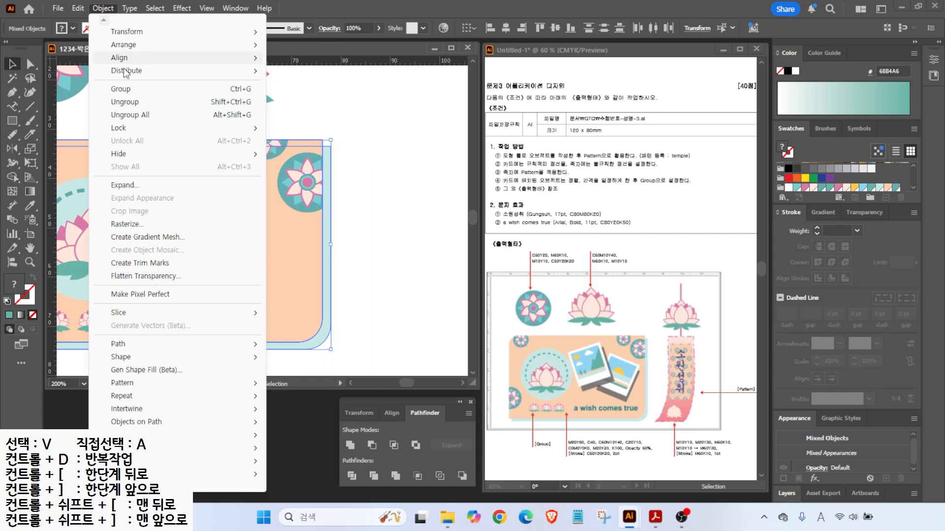
{"action": "mouse_move", "coordinate": [148, 123]}
{"action": "left_click", "coordinate": [295, 128]}
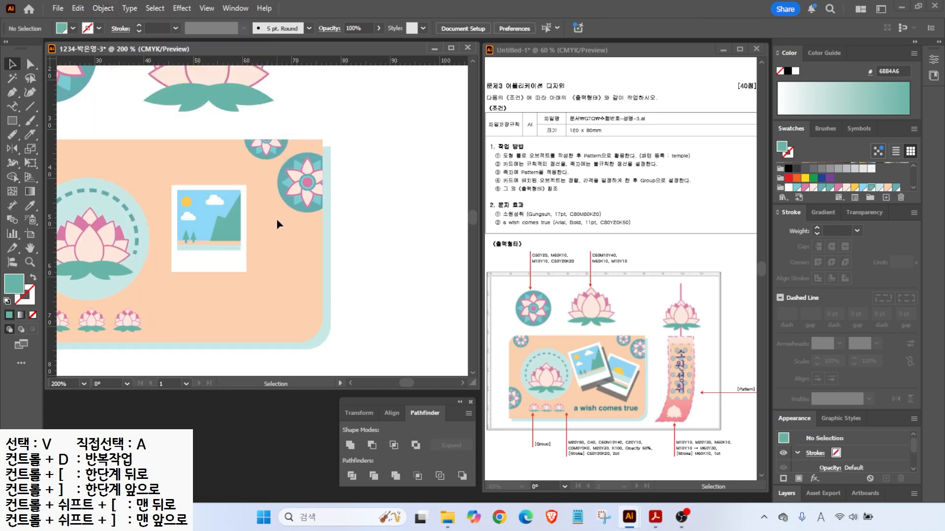
- Alt-drag a copy of the white photo frame down-right and fill it black
{"action": "left_click_drag", "start_coordinate": [195, 242], "coordinate": [189, 251]}
{"action": "left_click", "coordinate": [269, 160]}
{"action": "left_click_drag", "start_coordinate": [270, 155], "coordinate": [186, 256]}
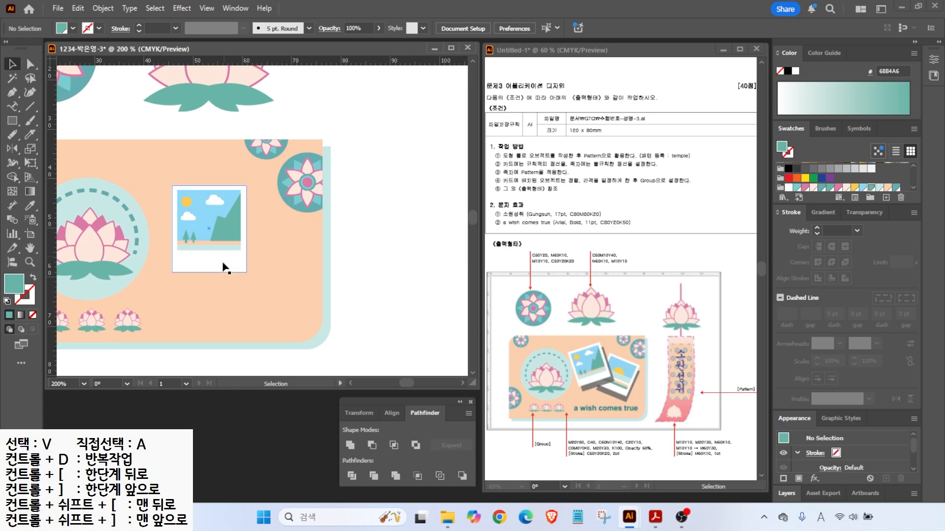
{"action": "left_click_drag", "start_coordinate": [219, 260], "coordinate": [230, 271]}
{"action": "left_click", "coordinate": [788, 72]}
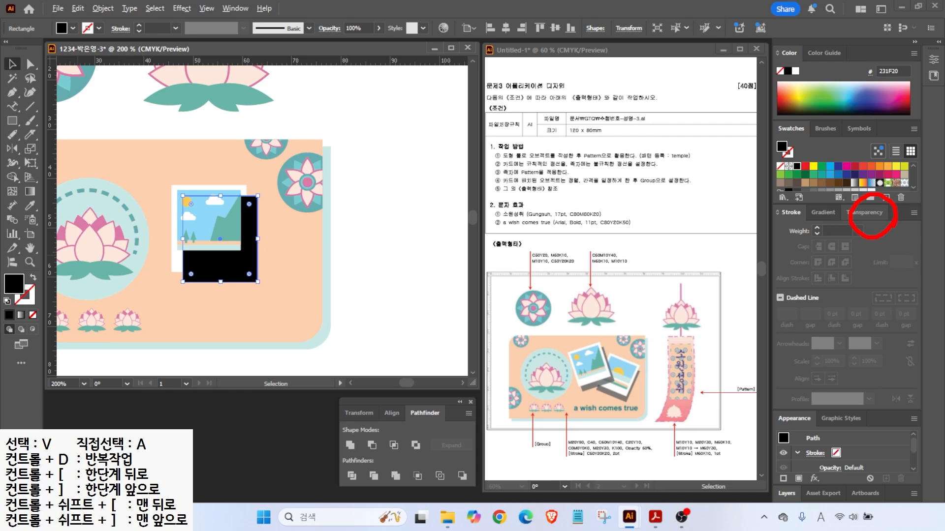
- Set the black shadow to 60% opacity and send it behind the frame, slightly offset
{"action": "left_click", "coordinate": [867, 213]}
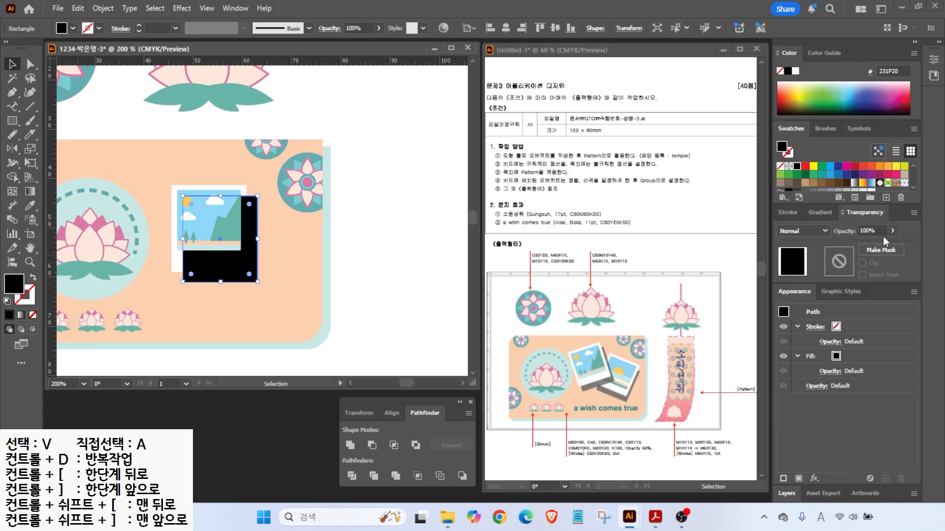
{"action": "type", "text": "60"}
{"action": "key", "text": "Return"}
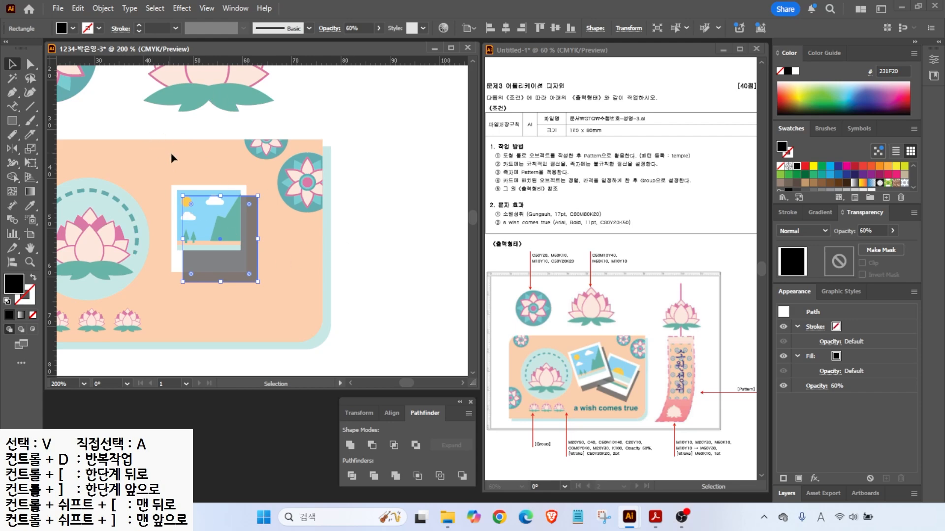
{"action": "key", "text": "ctrl+bracketleft"}
{"action": "key", "text": "a"}
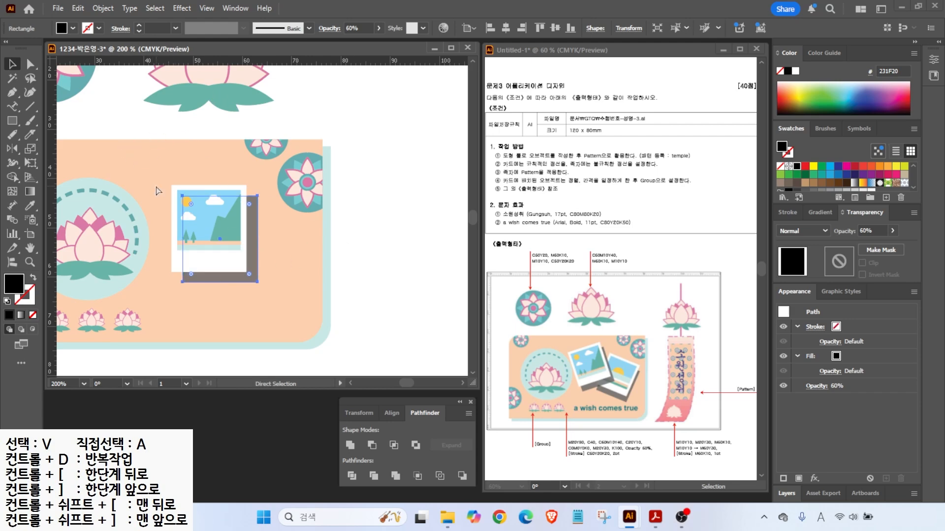
{"action": "left_click_drag", "start_coordinate": [250, 247], "coordinate": [247, 244]}
- Group the frame with its shadow, tilt it, and place an upright copy to the lower right
{"action": "right_click", "coordinate": [224, 244]}
{"action": "left_click", "coordinate": [268, 280]}
{"action": "left_click_drag", "start_coordinate": [258, 184], "coordinate": [238, 170]}
{"action": "left_click_drag", "start_coordinate": [212, 218], "coordinate": [288, 246]}
{"action": "left_click_drag", "start_coordinate": [293, 190], "coordinate": [310, 203]}
{"action": "left_click_drag", "start_coordinate": [277, 248], "coordinate": [289, 292]}
{"action": "key", "text": "ctrl+="}
{"action": "key", "text": "ctrl+="}
{"action": "right_click", "coordinate": [256, 315]}
- Ungroup the copied polaroid and delete its mountain, both trees and the cloud
{"action": "left_click", "coordinate": [259, 325]}
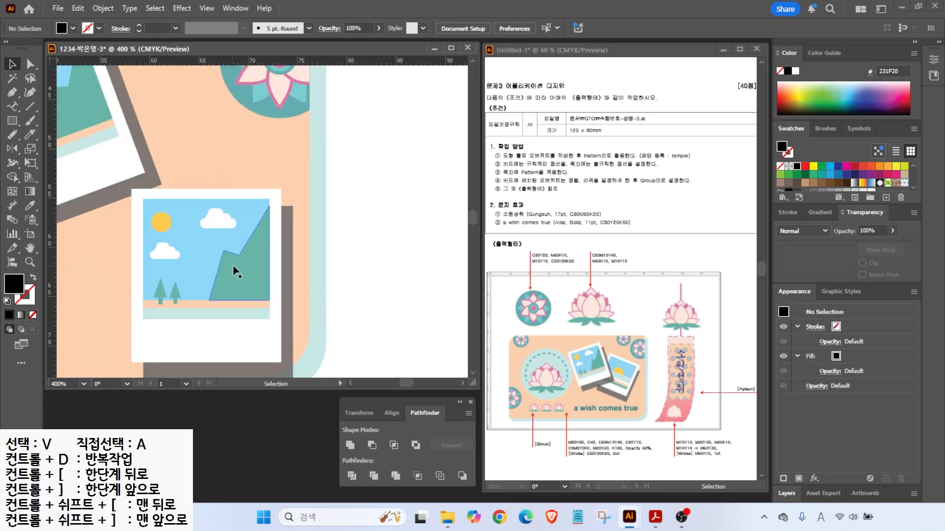
{"action": "left_click", "coordinate": [237, 273]}
{"action": "key", "text": "Delete"}
{"action": "left_click", "coordinate": [167, 294]}
{"action": "key", "text": "Delete"}
{"action": "left_click", "coordinate": [165, 252]}
{"action": "key", "text": "Delete"}
{"action": "left_click", "coordinate": [219, 220]}
{"action": "key", "text": "Delete"}
- Enlarge and lower the sun, and add a duplicated stripe coloured pale teal C9E9E6
{"action": "left_click", "coordinate": [161, 222]}
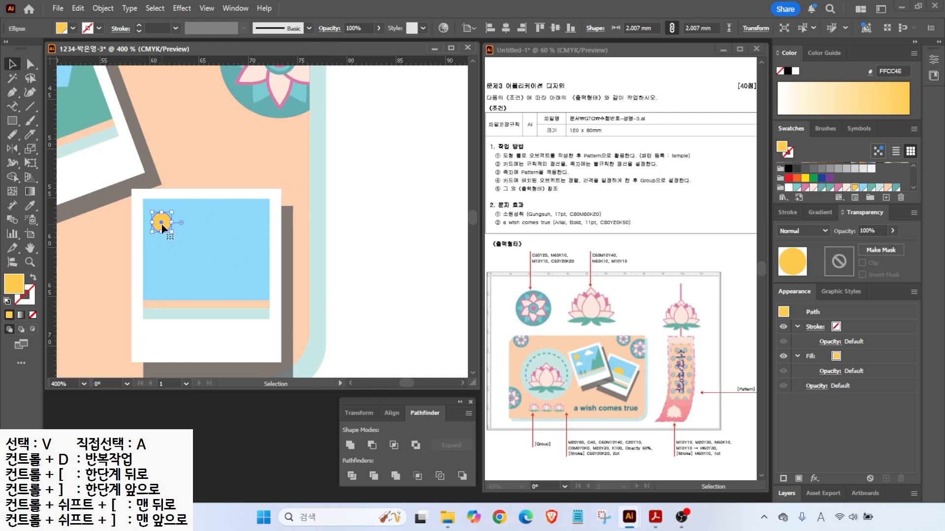
{"action": "left_click_drag", "start_coordinate": [173, 235], "coordinate": [194, 255]}
{"action": "left_click_drag", "start_coordinate": [183, 248], "coordinate": [213, 263]}
{"action": "left_click", "coordinate": [217, 317]}
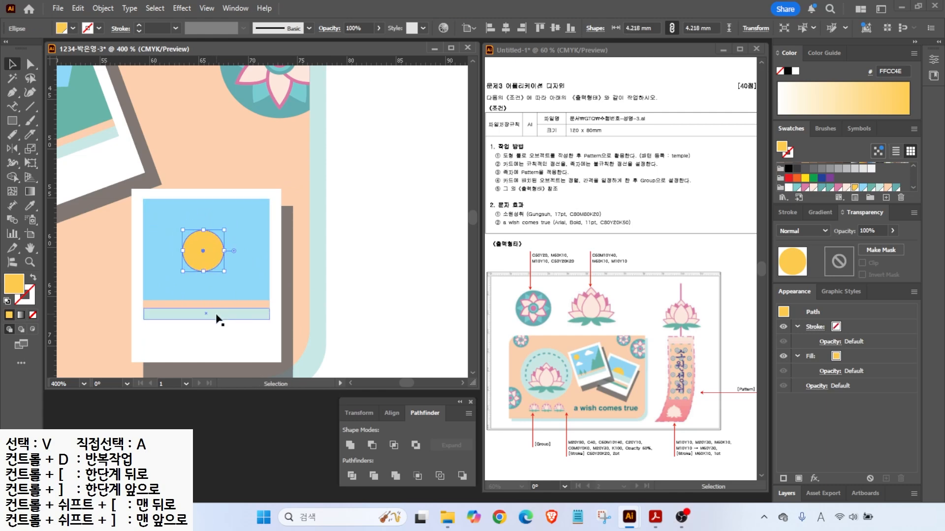
{"action": "left_click", "coordinate": [222, 304]}
{"action": "left_click_drag", "start_coordinate": [221, 305], "coordinate": [213, 254]}
{"action": "left_click", "coordinate": [789, 187]}
{"action": "left_click", "coordinate": [881, 188]}
- Lower the sun toward the horizon, stack the pale stripe above it, and enlarge it
{"action": "left_click", "coordinate": [239, 281]}
{"action": "right_click", "coordinate": [239, 280]}
{"action": "mouse_move", "coordinate": [366, 442]}
{"action": "left_click", "coordinate": [401, 442]}
{"action": "left_click", "coordinate": [217, 261]}
- Bring the teal bottom stripe and white stripe in front of the sun
{"action": "left_click", "coordinate": [255, 315]}
{"action": "left_click", "coordinate": [251, 298], "text": "shift"}
{"action": "right_click", "coordinate": [249, 296]}
{"action": "mouse_move", "coordinate": [298, 441]}
{"action": "left_click", "coordinate": [406, 442]}
{"action": "left_click", "coordinate": [354, 309]}
- Group all parts of the second polaroid and tilt it clockwise
{"action": "scroll", "coordinate": [344, 290], "scroll_direction": "down", "scroll_amount": 1}
{"action": "left_click_drag", "start_coordinate": [336, 209], "coordinate": [251, 310]}
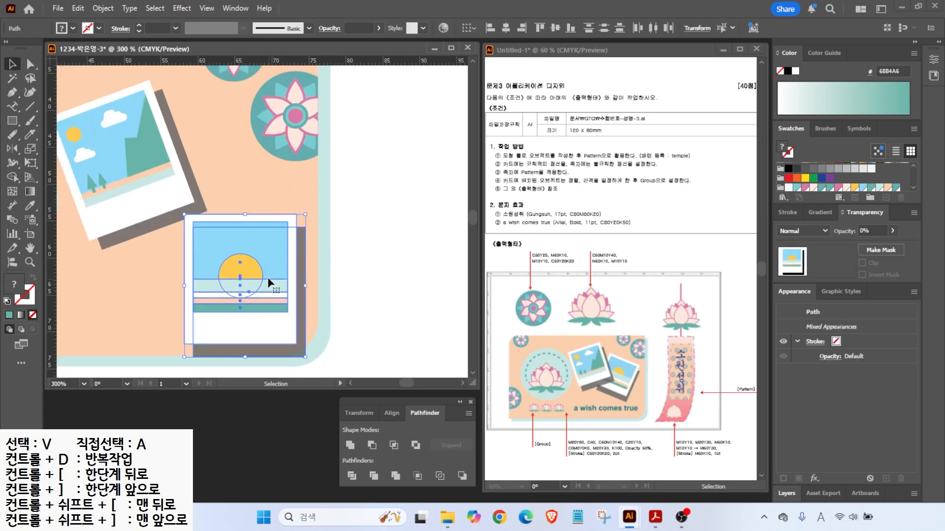
{"action": "right_click", "coordinate": [273, 298]}
{"action": "left_click", "coordinate": [307, 237]}
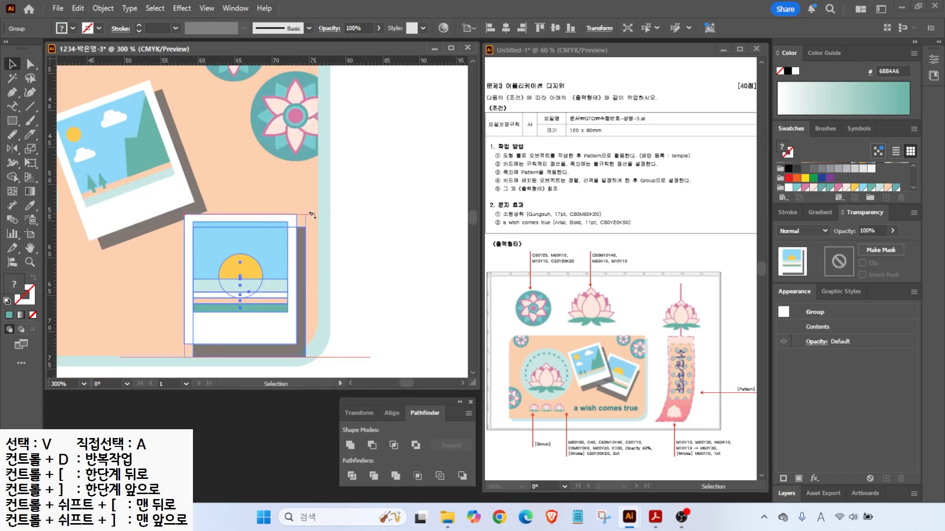
{"action": "left_click_drag", "start_coordinate": [312, 215], "coordinate": [231, 214]}
- Bring the upper-left polaroid to the front, then nudge both polaroids up-left
{"action": "left_click", "coordinate": [135, 152]}
{"action": "right_click", "coordinate": [136, 152]}
{"action": "mouse_move", "coordinate": [237, 442]}
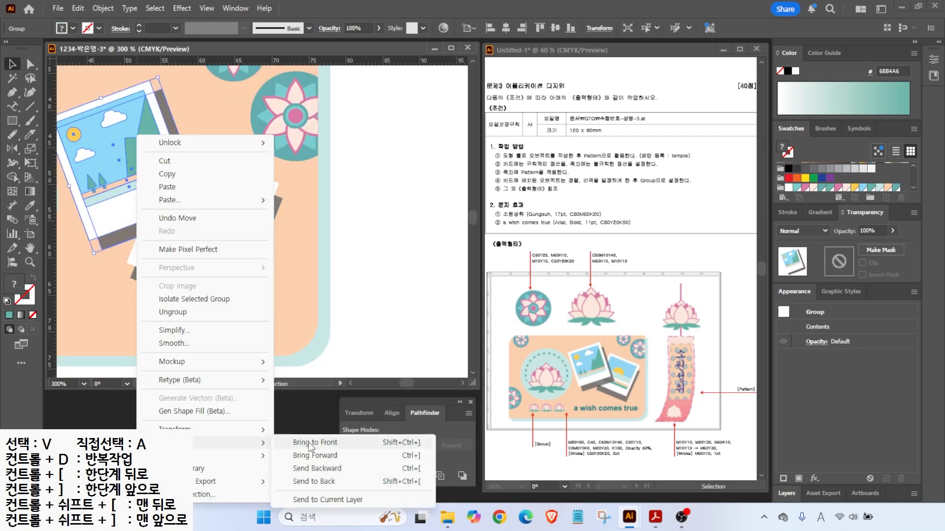
{"action": "left_click", "coordinate": [310, 442]}
{"action": "left_click", "coordinate": [270, 260]}
{"action": "scroll", "coordinate": [265, 246], "scroll_direction": "down", "scroll_amount": 1}
{"action": "left_click", "coordinate": [239, 199], "text": "shift"}
{"action": "left_click_drag", "start_coordinate": [251, 216], "coordinate": [247, 210]}
- Type the 'a wish comes true' caption and move it beside the small lotuses
{"action": "left_click", "coordinate": [376, 265]}
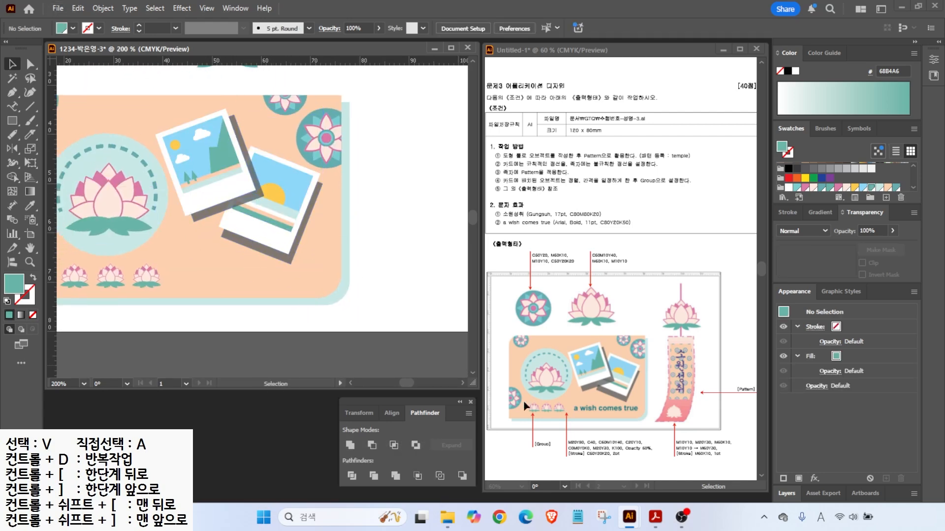
{"action": "left_click_drag", "start_coordinate": [15, 107], "coordinate": [33, 106]}
{"action": "left_click", "coordinate": [183, 273]}
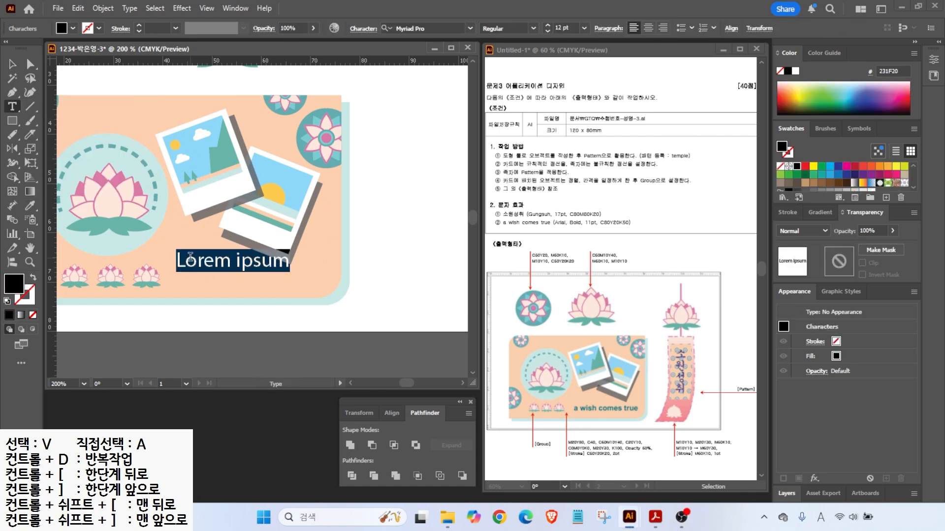
{"action": "type", "text": "a wis"}
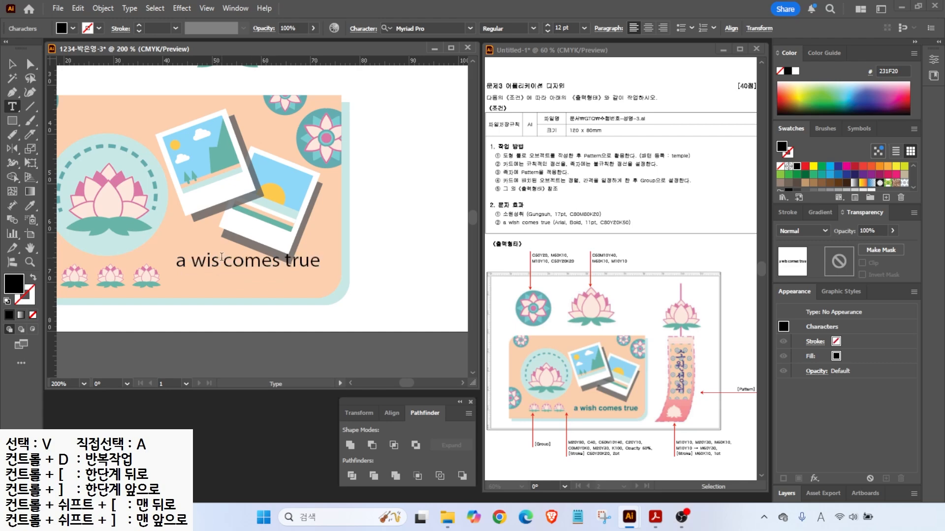
{"action": "type", "text": "h"}
{"action": "key", "text": "Escape"}
{"action": "left_click_drag", "start_coordinate": [328, 264], "coordinate": [320, 278]}
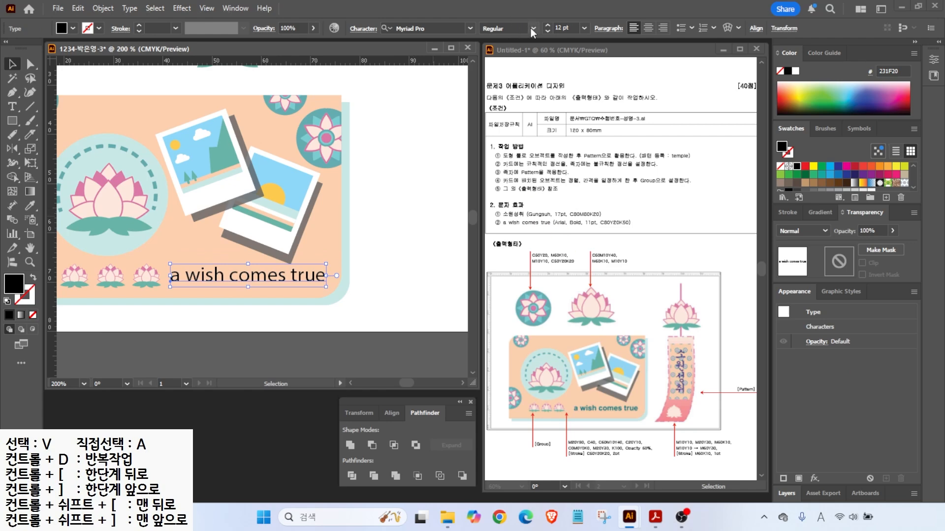
- Set the caption font to Arial Bold at 11 pt
{"action": "left_click", "coordinate": [533, 30]}
{"action": "left_click", "coordinate": [533, 29]}
{"action": "left_click", "coordinate": [471, 28]}
{"action": "left_click", "coordinate": [427, 90]}
{"action": "left_click", "coordinate": [533, 32]}
{"action": "left_click", "coordinate": [499, 119]}
{"action": "left_click", "coordinate": [547, 31]}
- Colour the caption dark teal C80 Y20 K50 and nudge it left and down
{"action": "double_click", "coordinate": [15, 285]}
{"action": "double_click", "coordinate": [696, 324]}
{"action": "type", "text": "80"}
{"action": "key", "text": "Tab"}
{"action": "key", "text": "Tab"}
{"action": "type", "text": "20"}
{"action": "key", "text": "Tab"}
{"action": "type", "text": "50"}
{"action": "key", "text": "Return"}
{"action": "left_click_drag", "start_coordinate": [299, 279], "coordinate": [296, 279]}
- Shrink the small lotus group and fit the whole artboard in view
{"action": "left_click", "coordinate": [141, 276]}
{"action": "left_click_drag", "start_coordinate": [161, 263], "coordinate": [274, 272]}
{"action": "scroll", "coordinate": [191, 276], "scroll_direction": "down", "scroll_amount": 1}
{"action": "double_click", "coordinate": [30, 248]}
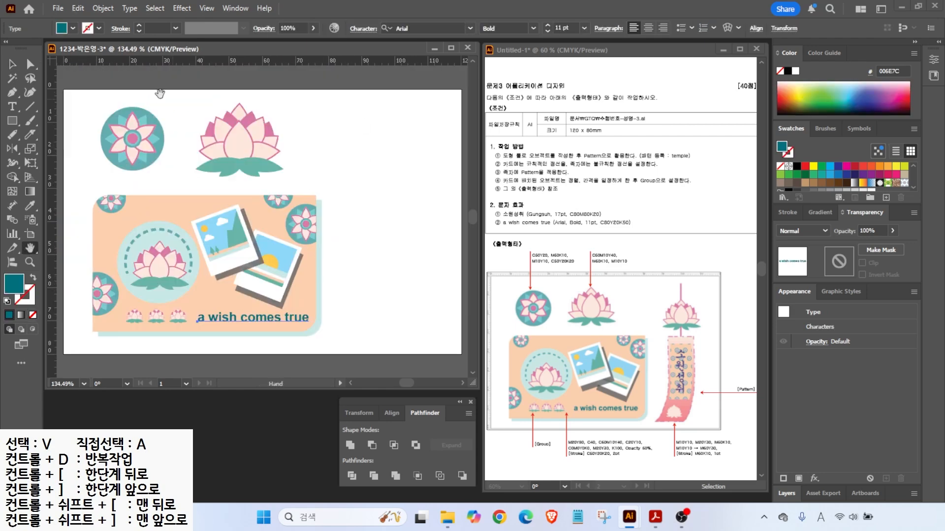
{"action": "left_click", "coordinate": [370, 194]}
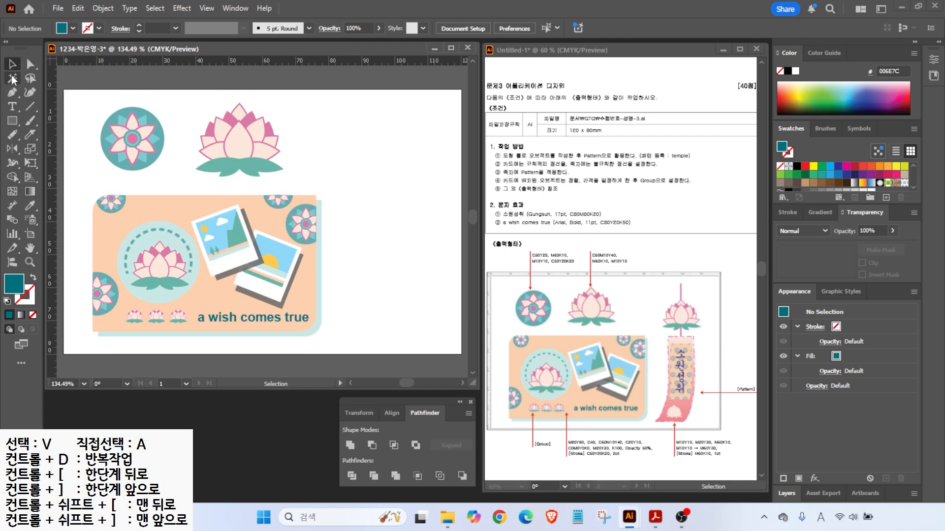
- Duplicate the pink lotus to the right and draw a thin pink stem over it
{"action": "mouse_move", "coordinate": [244, 130]}
{"action": "left_mouse_down"}
{"action": "mouse_move", "coordinate": [396, 144]}
{"action": "mouse_move", "coordinate": [390, 155]}
{"action": "left_mouse_up"}
{"action": "key", "text": "m"}
{"action": "left_click_drag", "start_coordinate": [383, 112], "coordinate": [379, 180]}
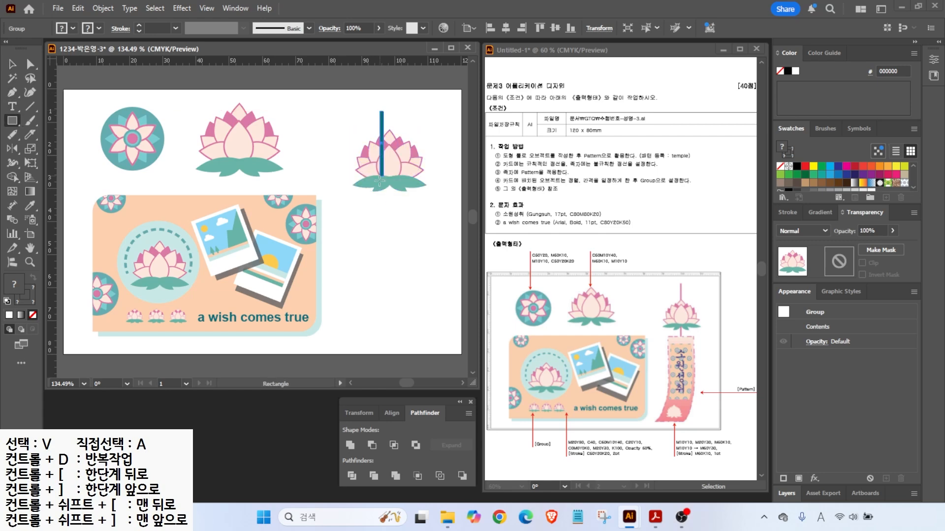
{"action": "left_click_drag", "start_coordinate": [379, 213], "coordinate": [380, 213]}
{"action": "left_click", "coordinate": [839, 185]}
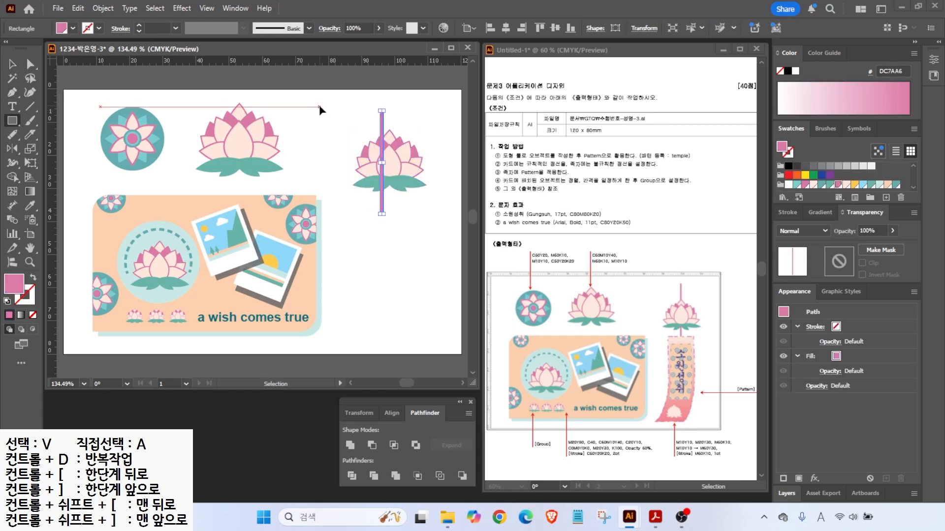
- Nudge the stem right and centre the lotus copy on it
{"action": "key", "text": "v"}
{"action": "key", "text": "ctrl+shift+a"}
{"action": "left_click_drag", "start_coordinate": [388, 123], "coordinate": [417, 199]}
{"action": "key", "text": "ctrl+shift+a"}
{"action": "left_click", "coordinate": [487, 28]}
{"action": "key", "text": "ctrl+shift+a"}
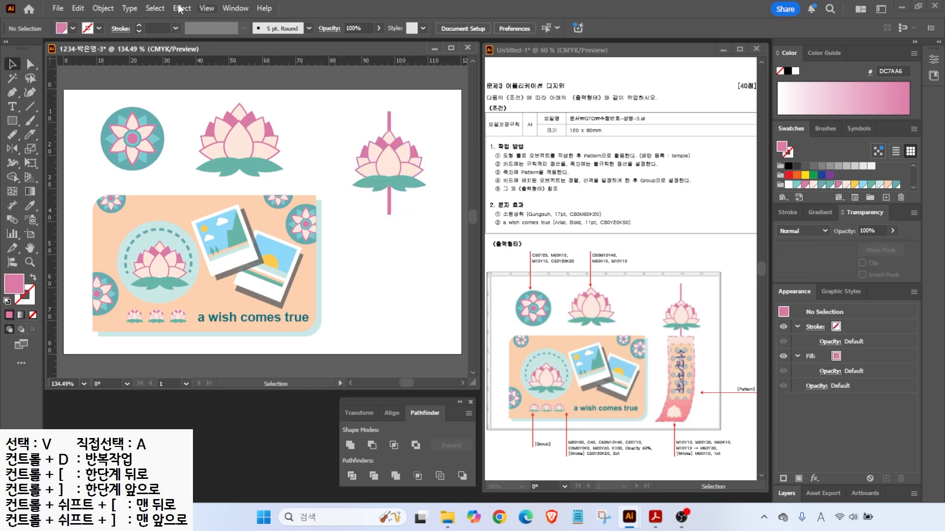
- Draw a tall pink rectangle below, then move the lotus and stem up-left and shrink them
{"action": "key", "text": "m"}
{"action": "left_click_drag", "start_coordinate": [357, 200], "coordinate": [410, 323]}
{"action": "key", "text": "v"}
{"action": "left_click_drag", "start_coordinate": [407, 182], "coordinate": [408, 183]}
{"action": "left_click_drag", "start_coordinate": [389, 163], "coordinate": [385, 154]}
{"action": "left_click_drag", "start_coordinate": [422, 103], "coordinate": [409, 120]}
- Reposition the hanging lotus and pink rectangle, and make the rectangle taller
{"action": "left_click_drag", "start_coordinate": [378, 164], "coordinate": [387, 152]}
{"action": "left_click_drag", "start_coordinate": [391, 219], "coordinate": [397, 209]}
{"action": "left_click_drag", "start_coordinate": [360, 108], "coordinate": [392, 158]}
{"action": "left_click", "coordinate": [434, 134]}
{"action": "left_click", "coordinate": [404, 210]}
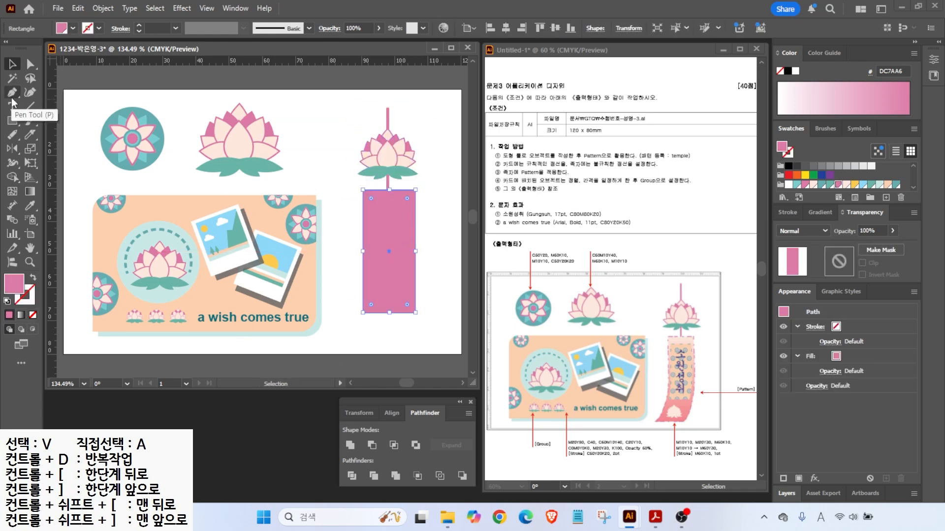
{"action": "left_click_drag", "start_coordinate": [389, 310], "coordinate": [389, 337]}
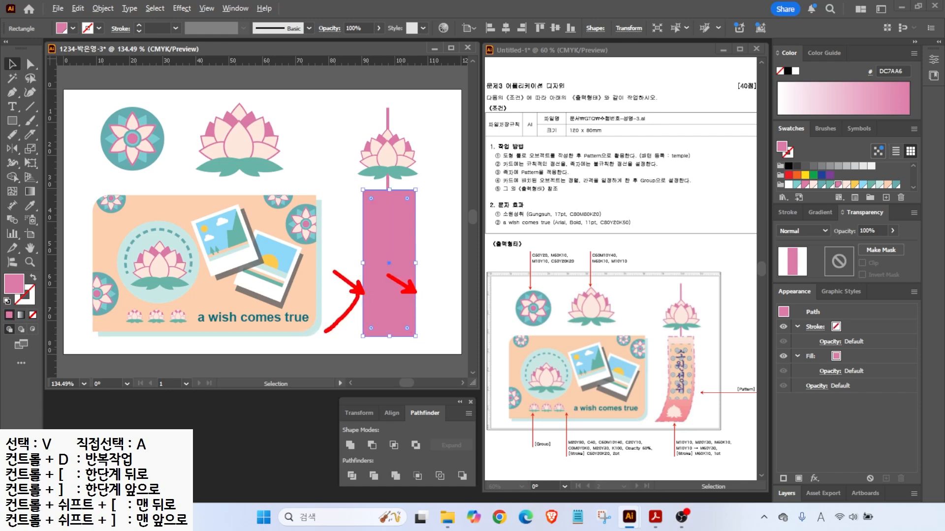
{"action": "key", "text": "Escape"}
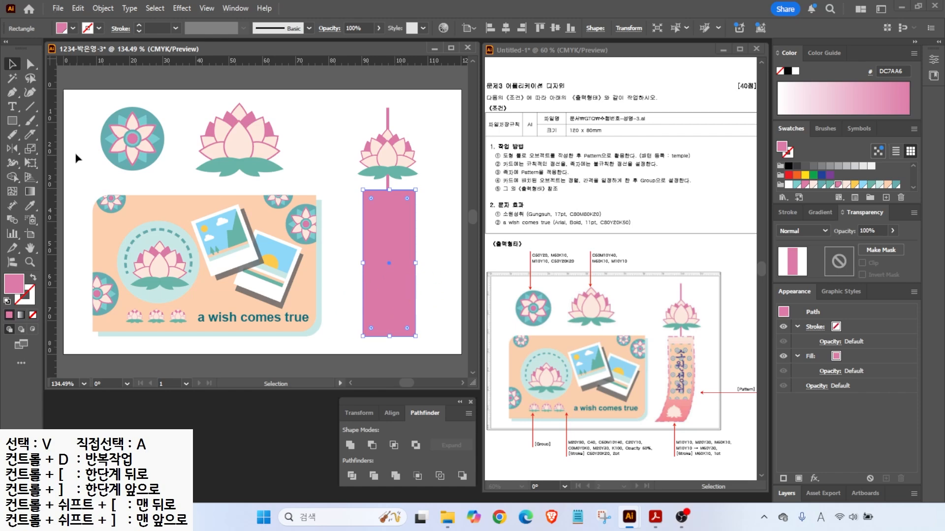
- Add anchor points on both rectangle sides and shift its bottom corners left
{"action": "left_click", "coordinate": [10, 95]}
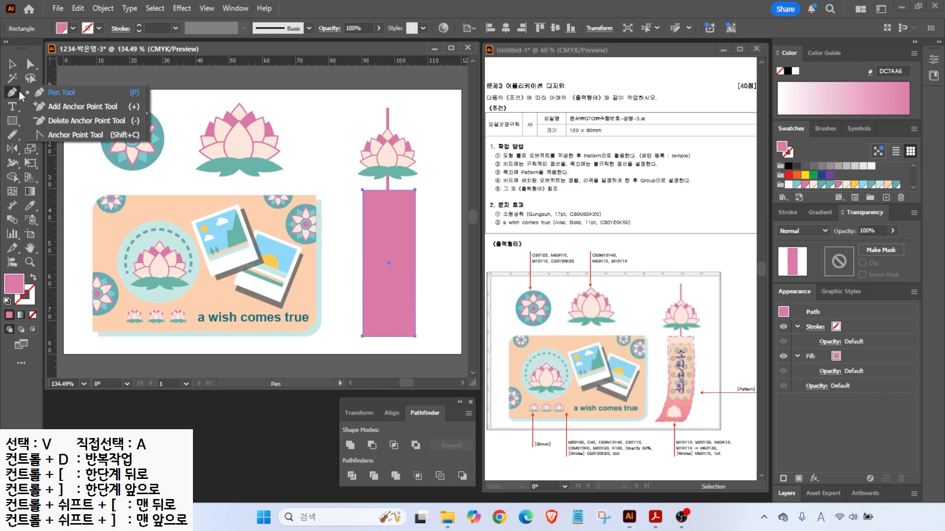
{"action": "left_click", "coordinate": [83, 106]}
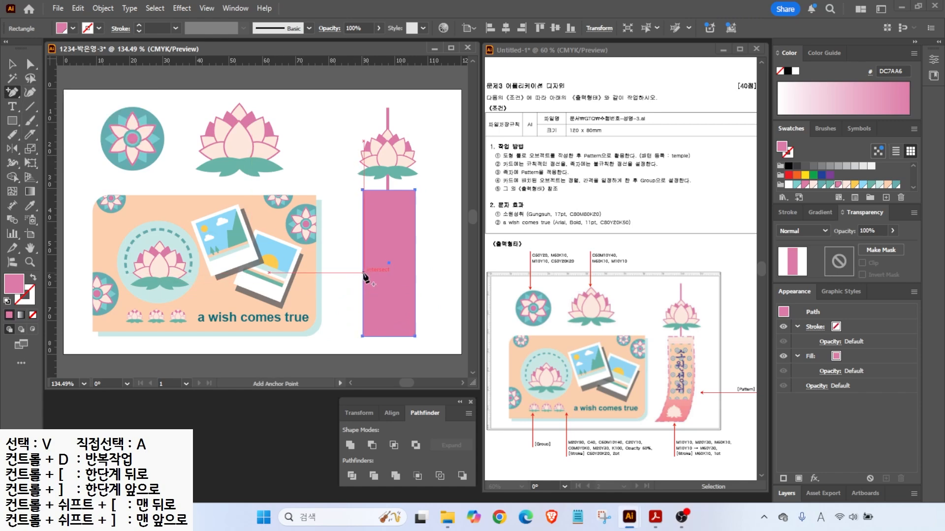
{"action": "left_click", "coordinate": [363, 273]}
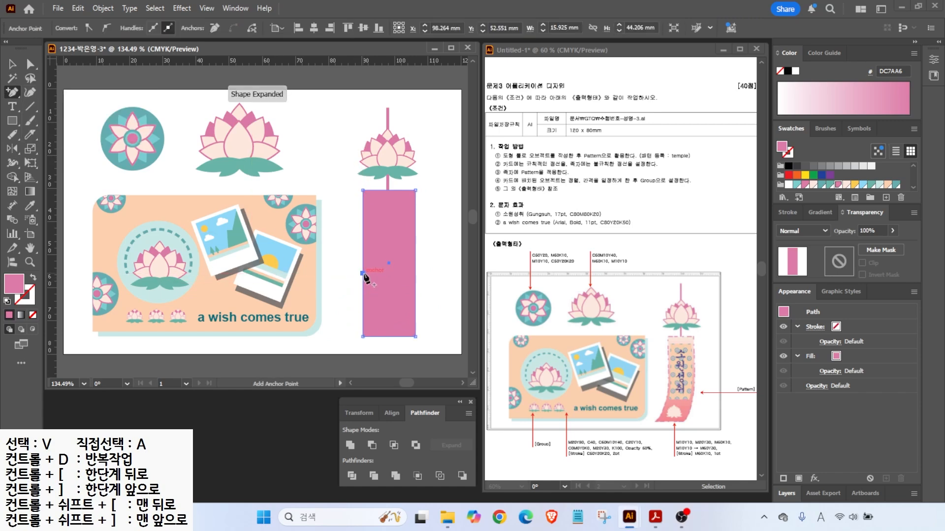
{"action": "left_click", "coordinate": [414, 272]}
{"action": "left_click", "coordinate": [30, 64]}
{"action": "left_click_drag", "start_coordinate": [417, 336], "coordinate": [393, 337]}
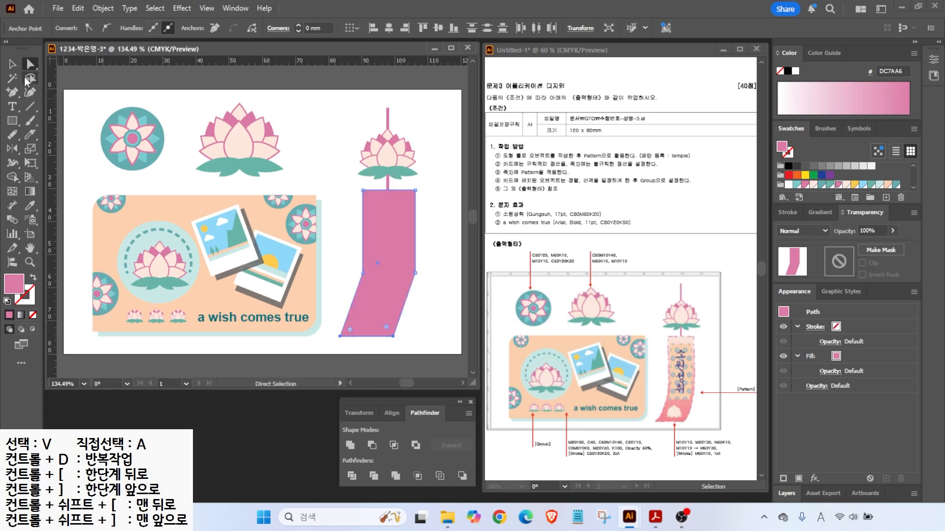
- Curve the ribbon's lower left and right edges into smooth bends
{"action": "left_click", "coordinate": [12, 93]}
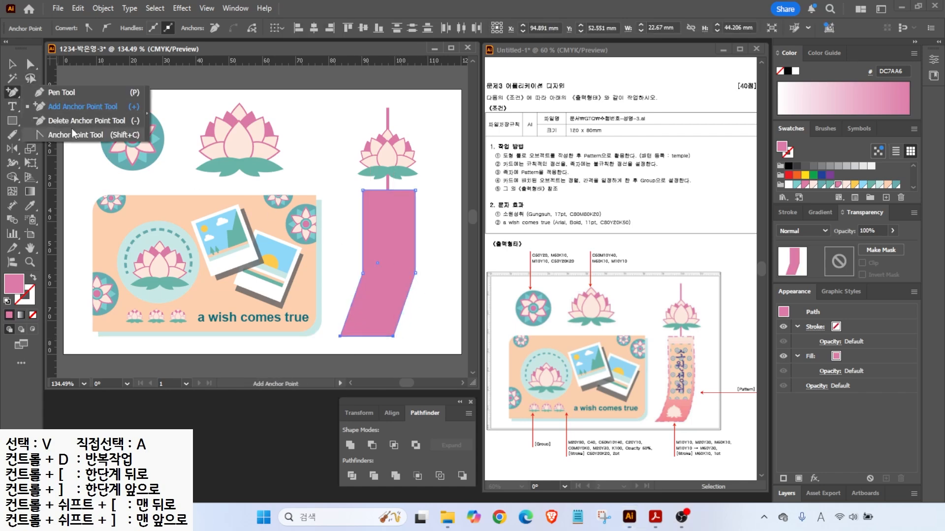
{"action": "left_click", "coordinate": [74, 135]}
{"action": "left_click_drag", "start_coordinate": [416, 273], "coordinate": [416, 309]}
{"action": "left_click_drag", "start_coordinate": [362, 273], "coordinate": [363, 245]}
{"action": "left_click", "coordinate": [13, 64]}
{"action": "left_click", "coordinate": [324, 176]}
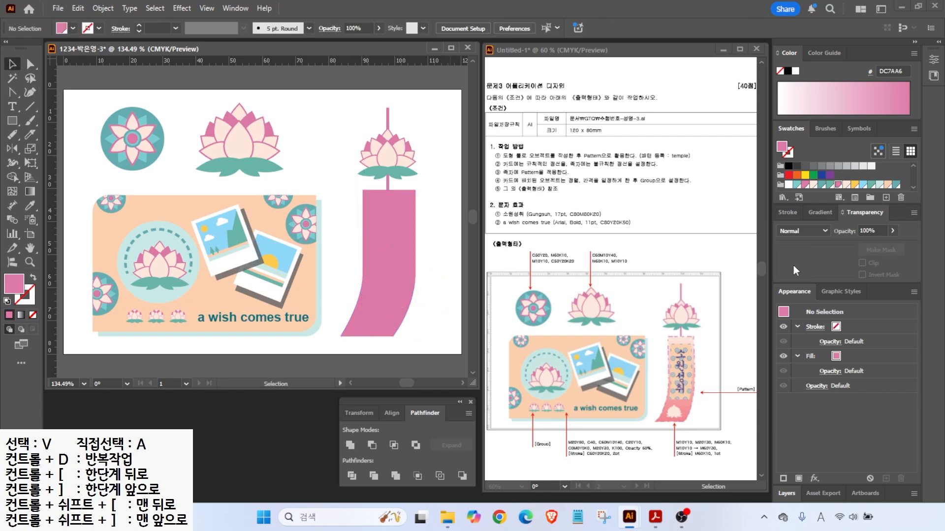
- Create a pale pink M10 Y10 colour swatch
{"action": "left_click", "coordinate": [896, 185]}
{"action": "left_click", "coordinate": [886, 197]}
{"action": "double_click", "coordinate": [431, 252]}
{"action": "type", "text": "0"}
{"action": "key", "text": "Tab"}
{"action": "type", "text": "10"}
- Create an M20 Y30 colour swatch
{"action": "key", "text": "Tab"}
{"action": "type", "text": "100"}
{"action": "key", "text": "Return"}
{"action": "left_click", "coordinate": [885, 197]}
{"action": "double_click", "coordinate": [431, 252]}
{"action": "key", "text": "Tab"}
{"action": "type", "text": "20"}
- Create an M60 pink colour swatch
{"action": "key", "text": "Tab"}
{"action": "type", "text": "30"}
{"action": "key", "text": "Return"}
{"action": "left_click", "coordinate": [886, 197]}
{"action": "key", "text": "Tab"}
{"action": "key", "text": "Tab"}
{"action": "type", "text": "60"}
{"action": "key", "text": "Tab"}
{"action": "type", "text": "0"}
{"action": "key", "text": "Return"}
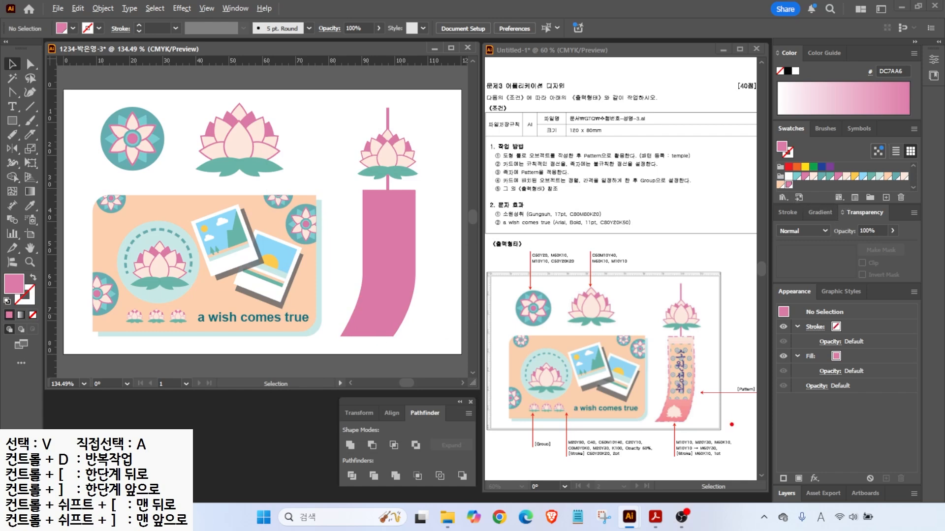
- Apply a linear gradient fill to the ribbon and set the left stop to M10 Y10
{"action": "mouse_move", "coordinate": [686, 445]}
{"action": "left_mouse_down"}
{"action": "mouse_move", "coordinate": [670, 419]}
{"action": "mouse_move", "coordinate": [730, 418]}
{"action": "left_mouse_up"}
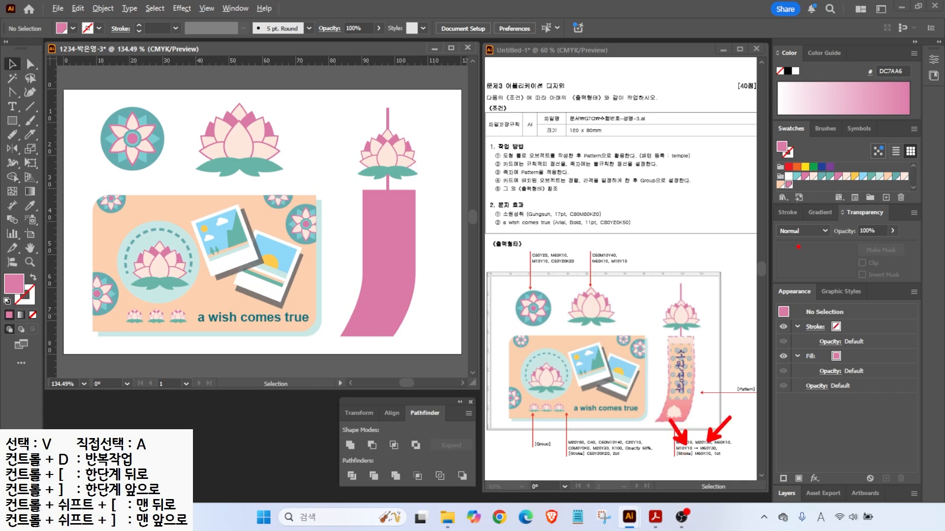
{"action": "left_click_drag", "start_coordinate": [811, 231], "coordinate": [821, 216]}
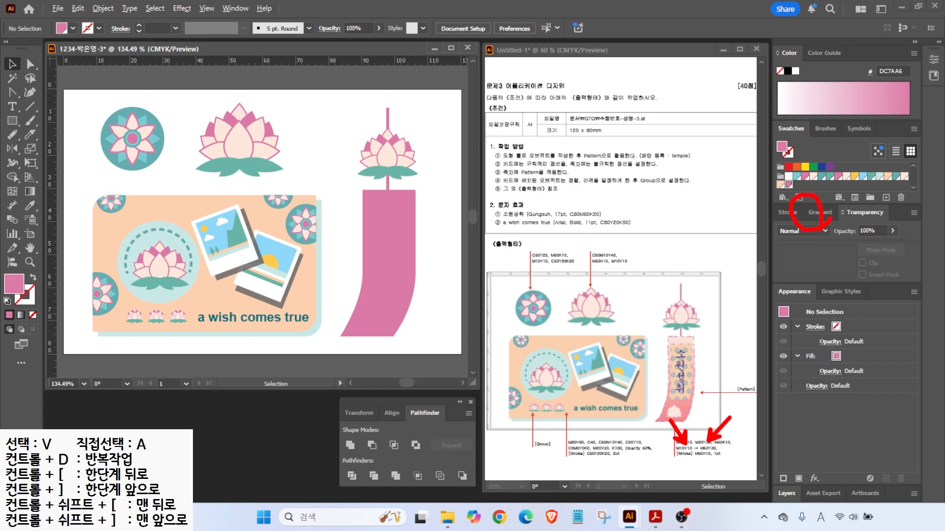
{"action": "left_click", "coordinate": [819, 214]}
{"action": "left_click", "coordinate": [788, 238]}
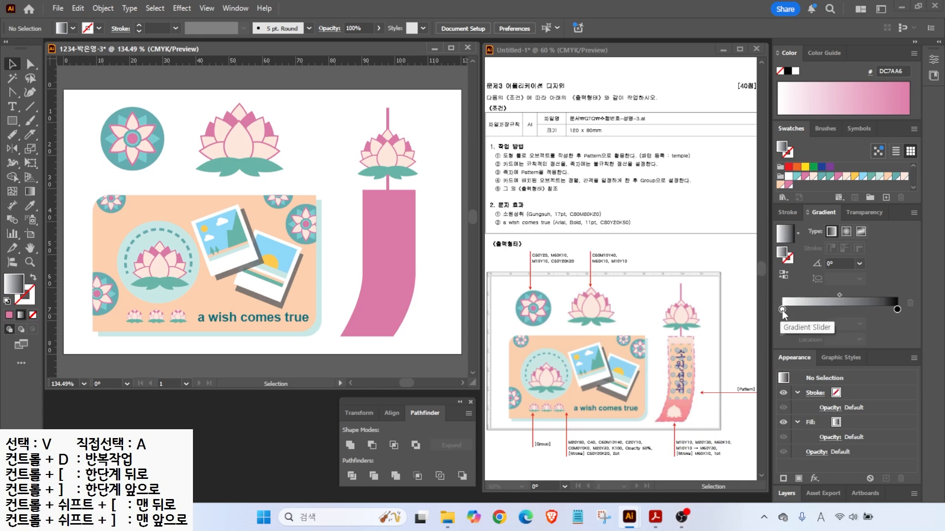
{"action": "double_click", "coordinate": [782, 310]}
{"action": "left_click", "coordinate": [873, 352]}
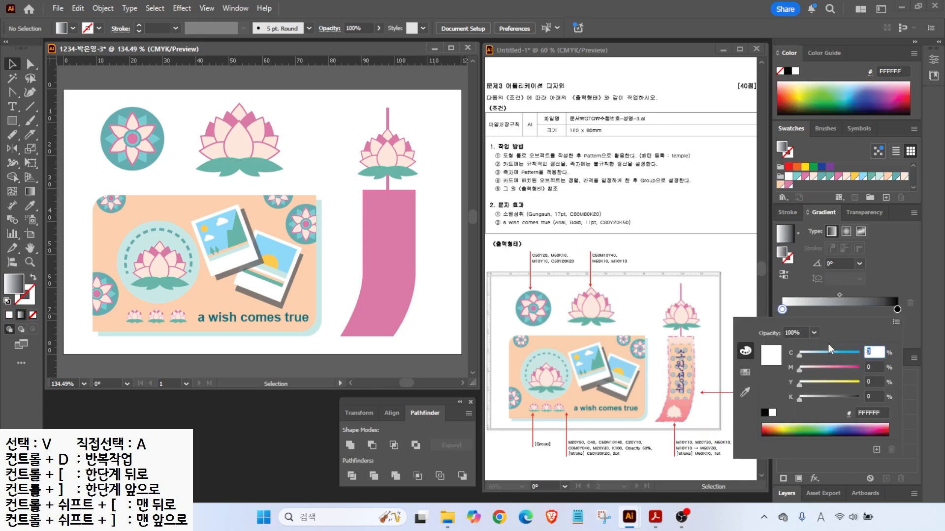
{"action": "key", "text": "Tab"}
{"action": "key", "text": "Tab"}
{"action": "key", "text": "Tab"}
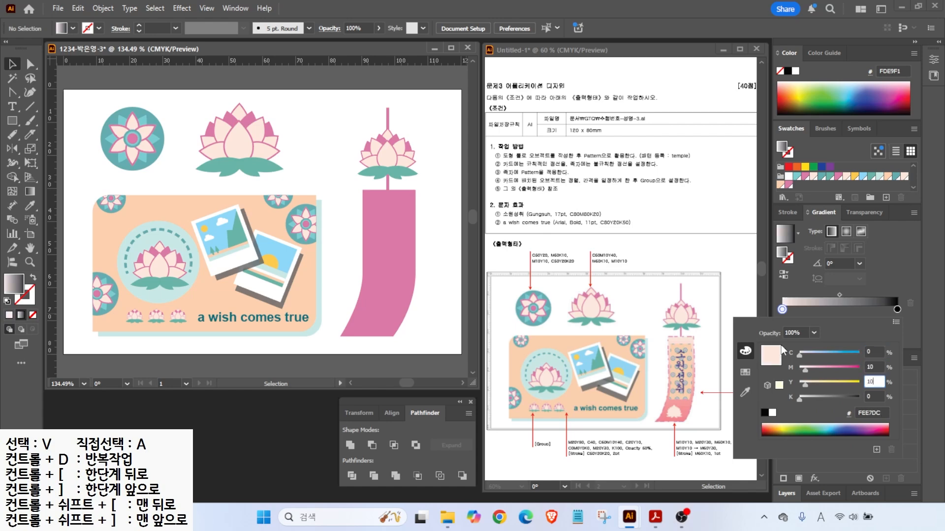
{"action": "key", "text": "Return"}
- Set the right gradient stop to C0 M60 Y30 K0 and apply it to the ribbon
{"action": "left_click", "coordinate": [897, 309]}
{"action": "double_click", "coordinate": [897, 310]}
{"action": "left_click", "coordinate": [871, 350]}
{"action": "type", "text": "0"}
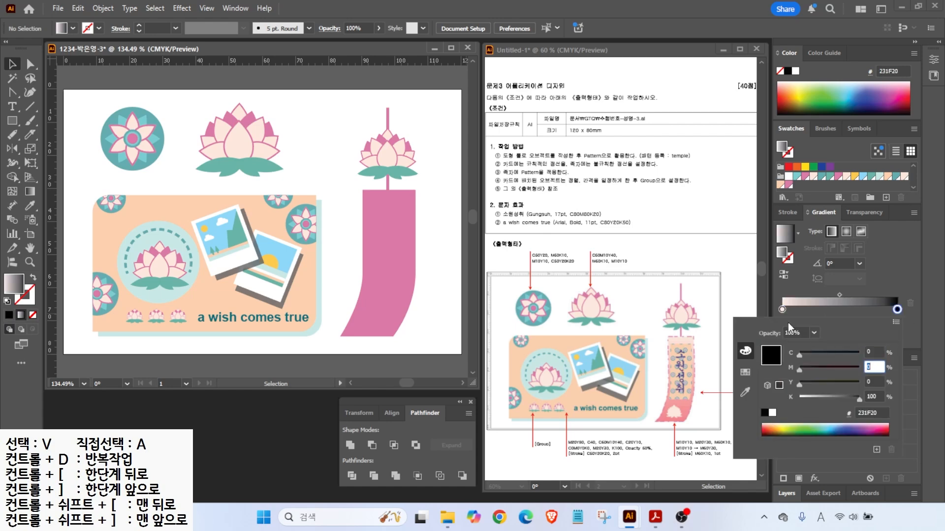
{"action": "key", "text": "Tab"}
{"action": "type", "text": "60"}
{"action": "key", "text": "Tab"}
{"action": "type", "text": "30\t0"}
{"action": "key", "text": "Return"}
{"action": "left_click", "coordinate": [394, 262]}
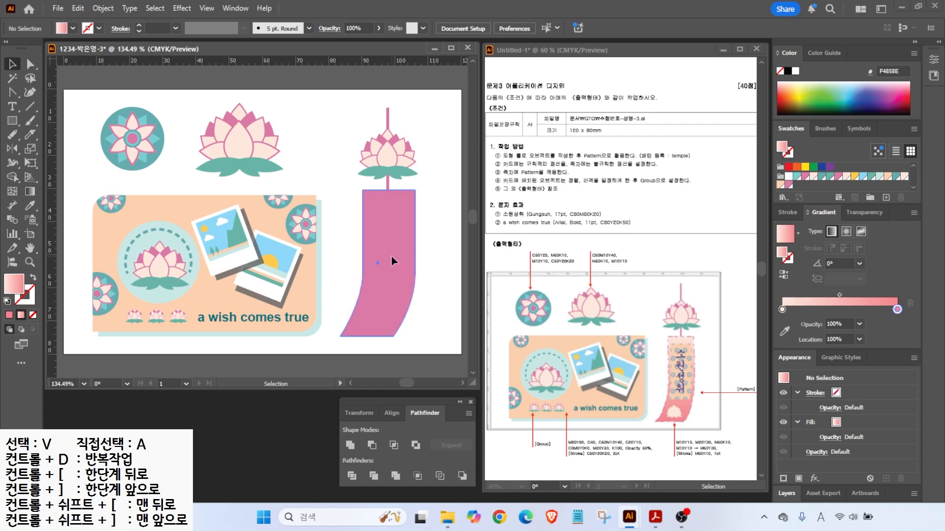
- Angle the gradient to -90° so pink sits at the bottom, and add a 1 pt pink outline
{"action": "key", "text": "period"}
{"action": "left_click_drag", "start_coordinate": [862, 238], "coordinate": [831, 260]}
{"action": "mouse_move", "coordinate": [875, 282]}
{"action": "left_mouse_down"}
{"action": "mouse_move", "coordinate": [803, 272]}
{"action": "mouse_move", "coordinate": [865, 278]}
{"action": "mouse_move", "coordinate": [859, 298]}
{"action": "left_mouse_up"}
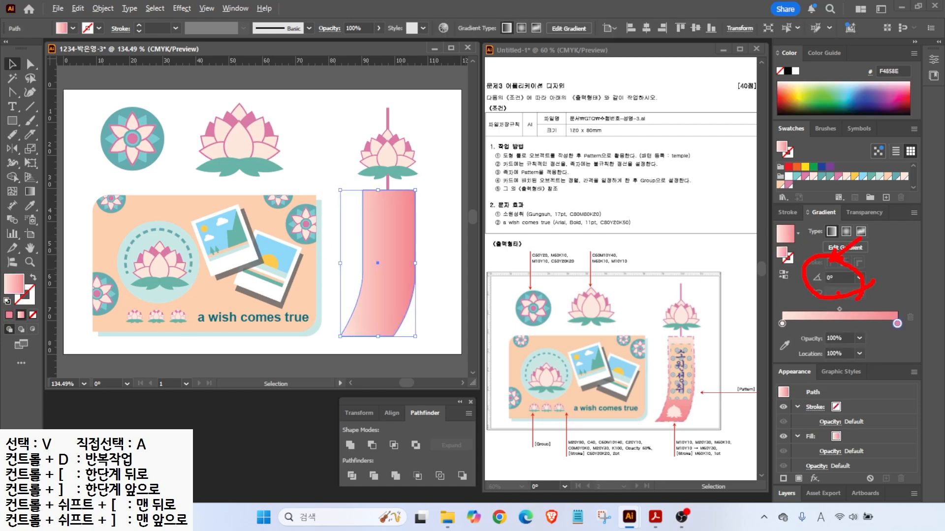
{"action": "key", "text": "Escape"}
{"action": "left_click", "coordinate": [858, 278]}
{"action": "mouse_move", "coordinate": [37, 216]}
{"action": "left_mouse_down"}
{"action": "mouse_move", "coordinate": [6, 200]}
{"action": "mouse_move", "coordinate": [53, 195]}
{"action": "left_mouse_up"}
{"action": "key", "text": "Escape"}
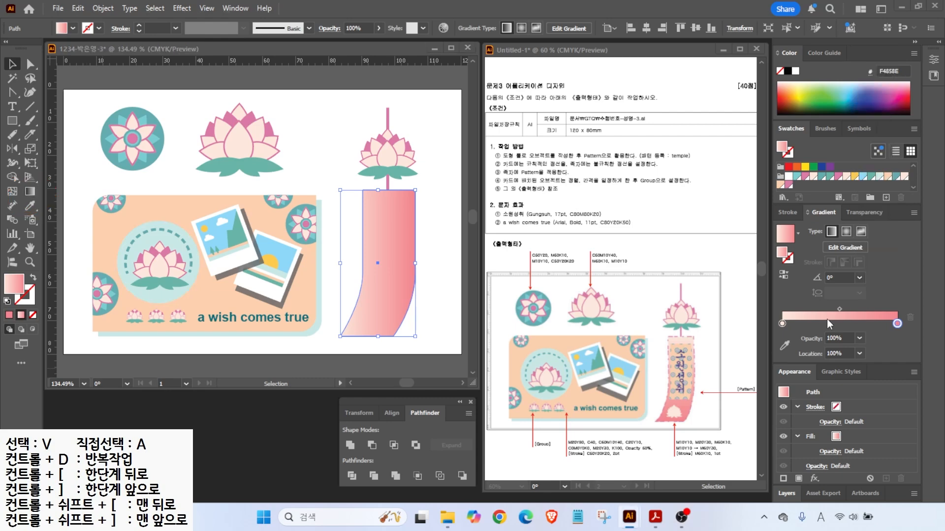
{"action": "left_click", "coordinate": [858, 276]}
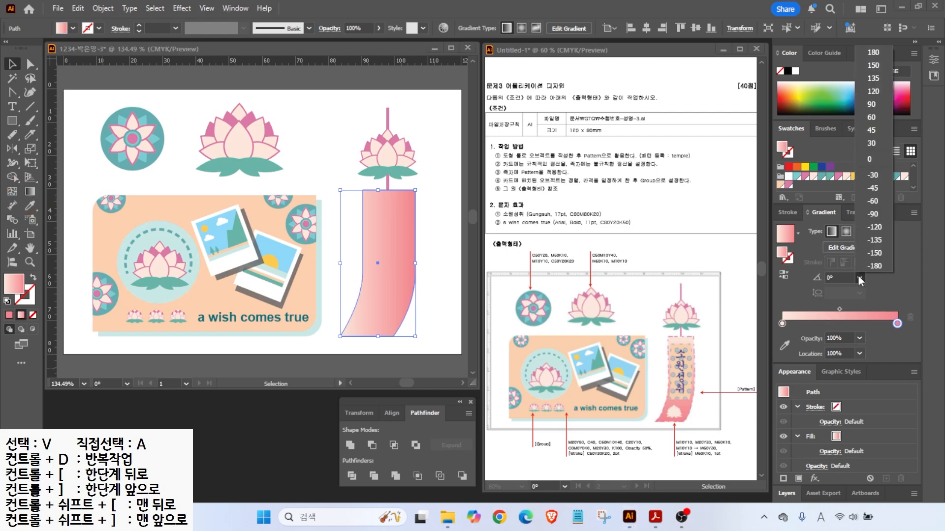
{"action": "left_click", "coordinate": [875, 103]}
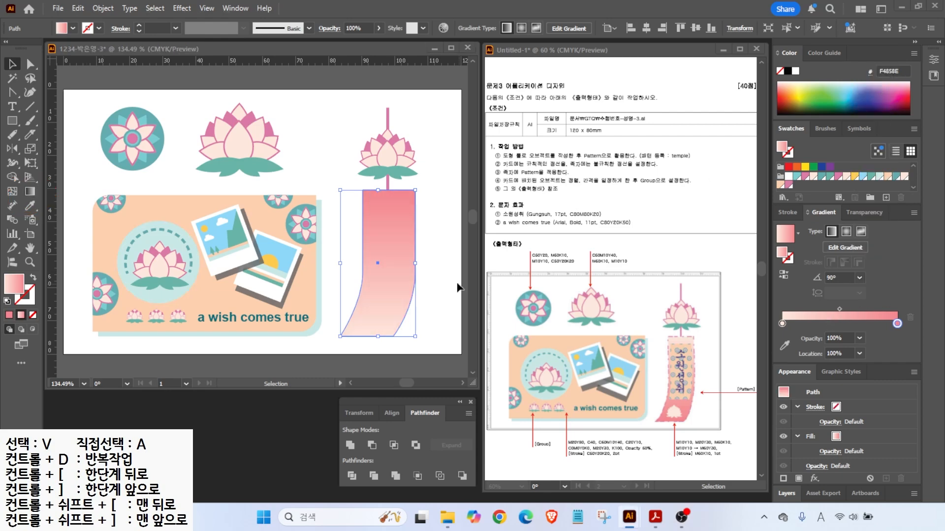
{"action": "left_click", "coordinate": [858, 276]}
{"action": "left_click", "coordinate": [873, 214]}
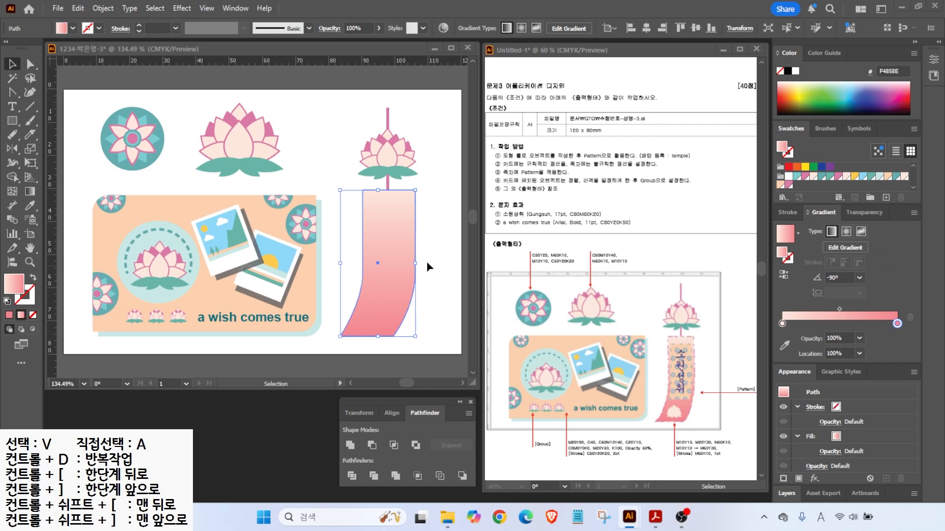
{"action": "left_click", "coordinate": [31, 301]}
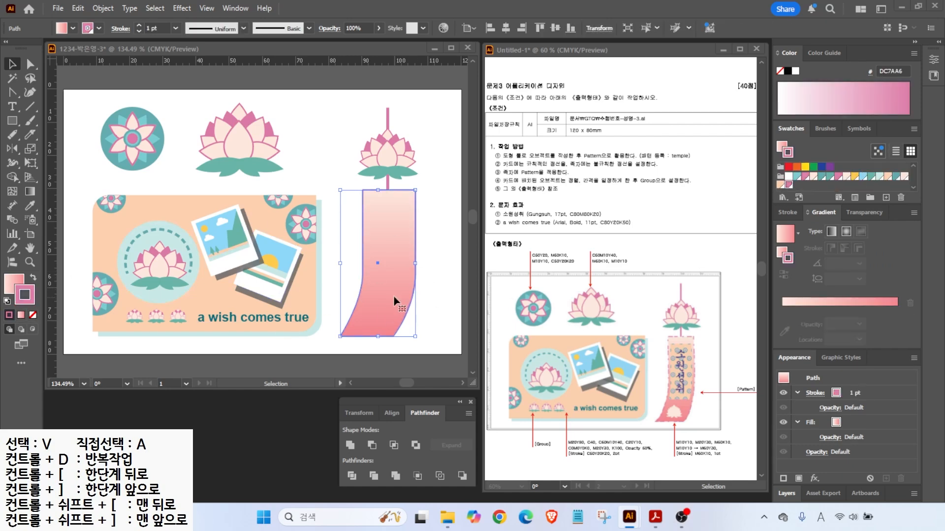
{"action": "mouse_move", "coordinate": [700, 457]}
{"action": "left_mouse_down"}
{"action": "mouse_move", "coordinate": [690, 479]}
{"action": "mouse_move", "coordinate": [728, 481]}
{"action": "left_mouse_up"}
{"action": "left_click_drag", "start_coordinate": [647, 328], "coordinate": [668, 349]}
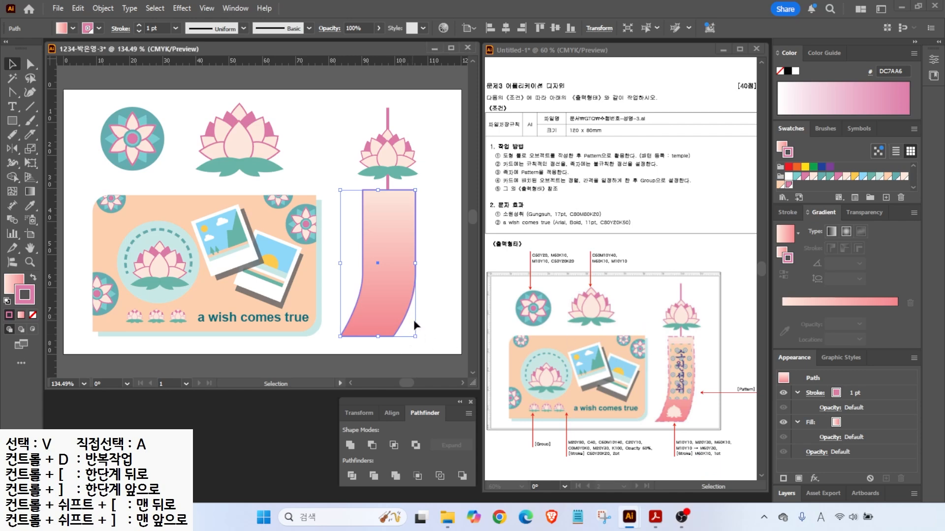
{"action": "scroll", "coordinate": [422, 268], "scroll_direction": "up", "scroll_amount": 3}
{"action": "left_click", "coordinate": [786, 212]}
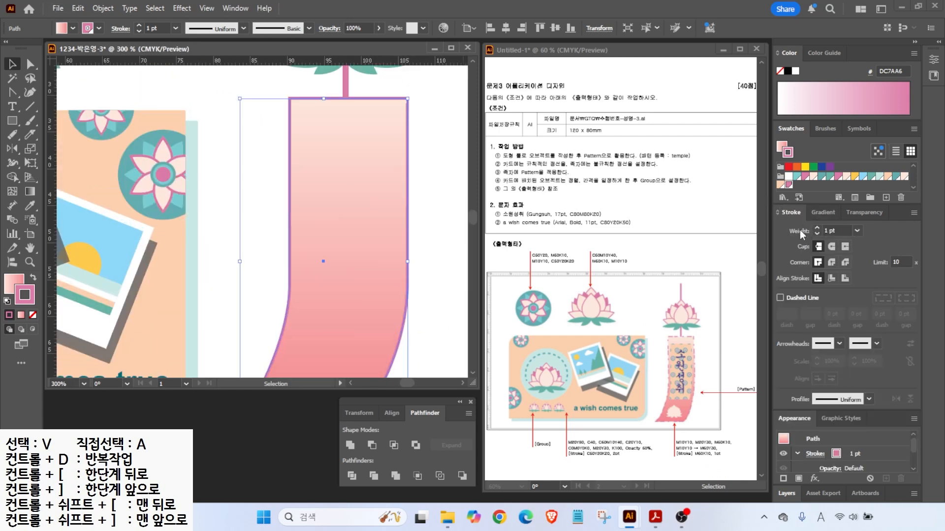
{"action": "left_click", "coordinate": [912, 213]}
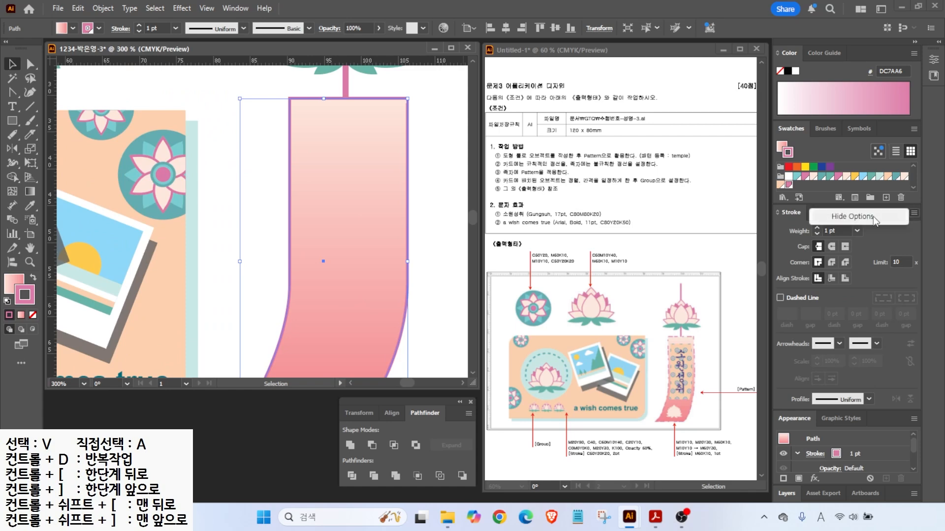
{"action": "left_click", "coordinate": [780, 295]}
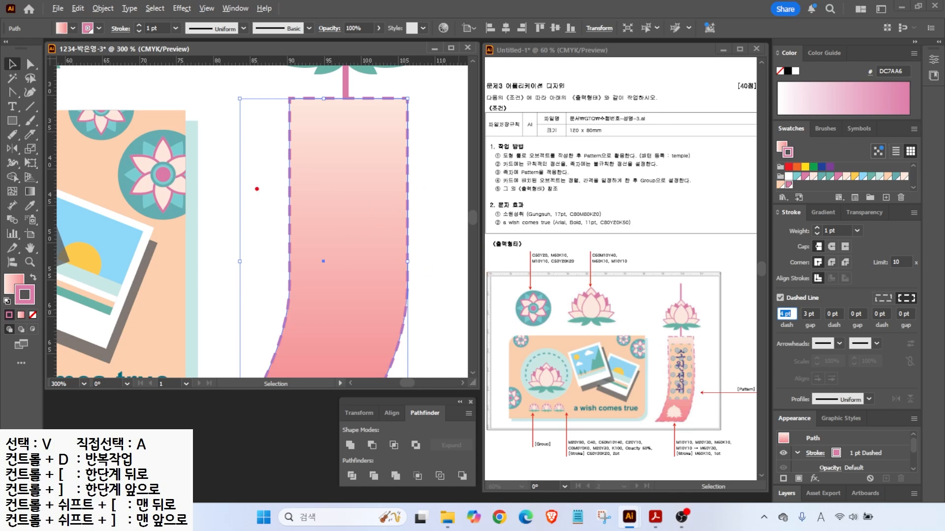
{"action": "left_click_drag", "start_coordinate": [209, 186], "coordinate": [242, 185]}
{"action": "left_click_drag", "start_coordinate": [257, 185], "coordinate": [268, 185]}
{"action": "left_click_drag", "start_coordinate": [337, 182], "coordinate": [395, 179]}
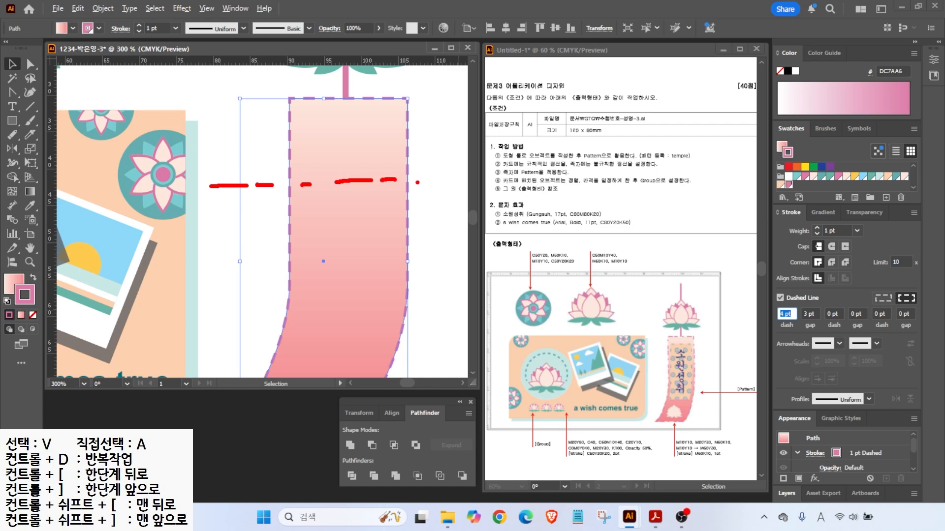
{"action": "left_click_drag", "start_coordinate": [441, 179], "coordinate": [451, 180]}
{"action": "left_click_drag", "start_coordinate": [212, 186], "coordinate": [210, 116]}
{"action": "left_click_drag", "start_coordinate": [332, 181], "coordinate": [333, 111]}
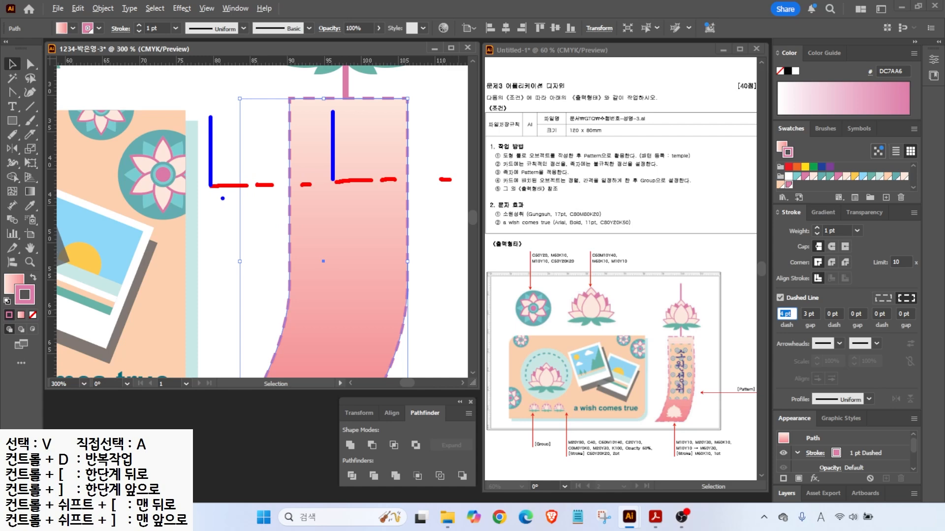
{"action": "mouse_move", "coordinate": [226, 198]}
{"action": "left_mouse_down"}
{"action": "mouse_move", "coordinate": [216, 230]}
{"action": "mouse_move", "coordinate": [213, 216]}
{"action": "left_mouse_up"}
{"action": "left_click_drag", "start_coordinate": [243, 152], "coordinate": [256, 170]}
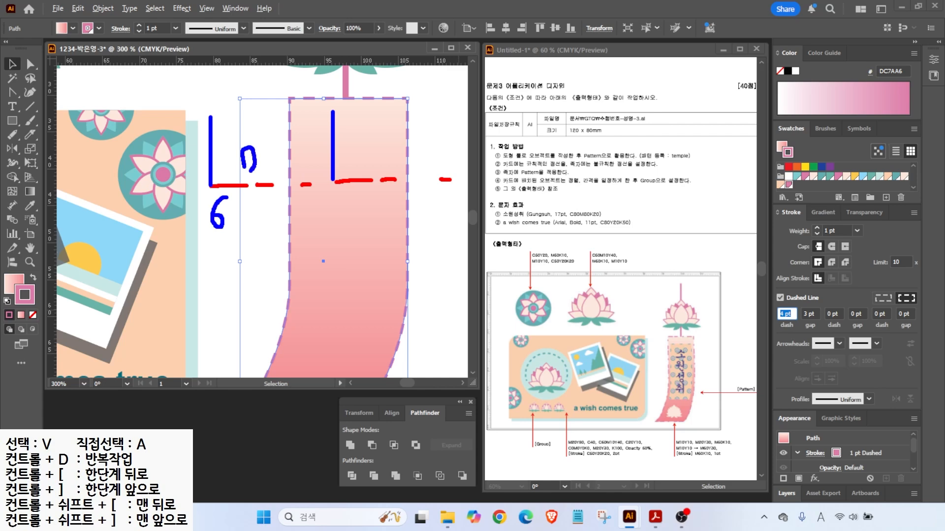
{"action": "mouse_move", "coordinate": [259, 205]}
{"action": "left_mouse_down"}
{"action": "mouse_move", "coordinate": [272, 222]}
{"action": "mouse_move", "coordinate": [260, 226]}
{"action": "left_mouse_up"}
{"action": "mouse_move", "coordinate": [301, 146]}
{"action": "left_mouse_down"}
{"action": "mouse_move", "coordinate": [286, 173]}
{"action": "mouse_move", "coordinate": [285, 164]}
{"action": "left_mouse_up"}
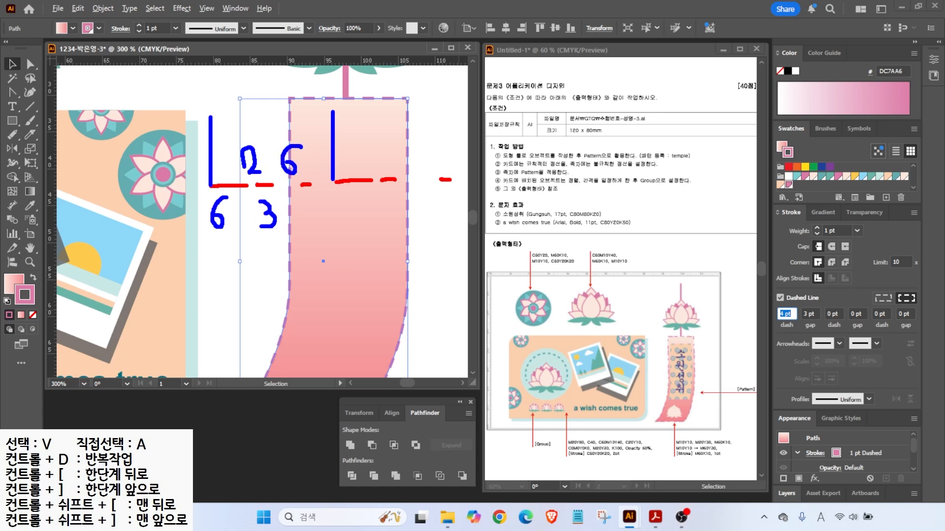
{"action": "mouse_move", "coordinate": [301, 208]}
{"action": "left_mouse_down"}
{"action": "mouse_move", "coordinate": [309, 210]}
{"action": "mouse_move", "coordinate": [302, 225]}
{"action": "mouse_move", "coordinate": [318, 226]}
{"action": "left_mouse_up"}
{"action": "mouse_move", "coordinate": [323, 141]}
{"action": "left_mouse_down"}
{"action": "mouse_move", "coordinate": [310, 175]}
{"action": "mouse_move", "coordinate": [309, 165]}
{"action": "left_mouse_up"}
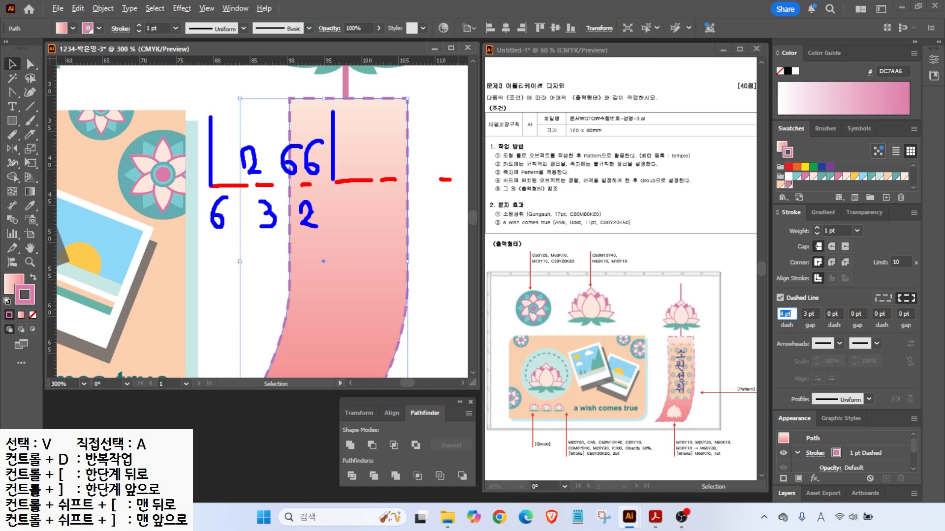
{"action": "key", "text": "Escape"}
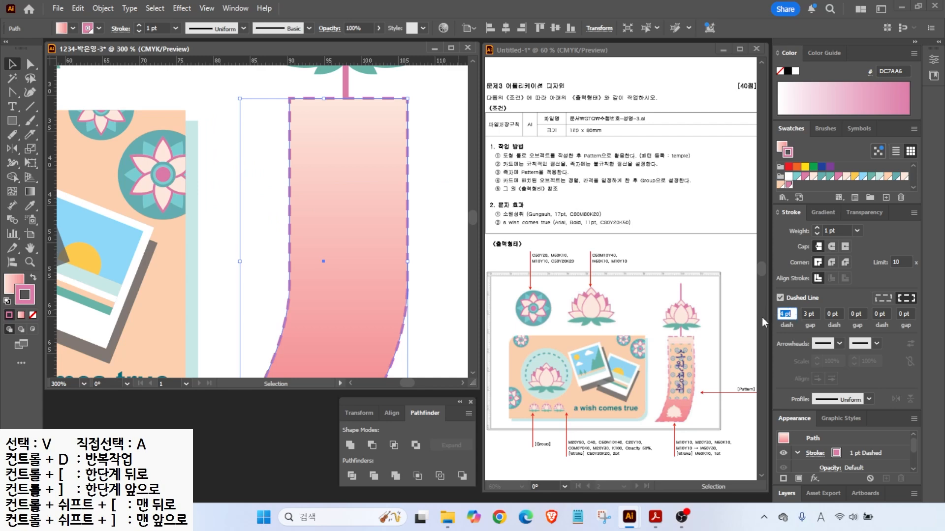
- Enter the first dash values: 6 pt dash, 2 pt gap, 3 pt dash
{"action": "type", "text": "6"}
{"action": "key", "text": "Return"}
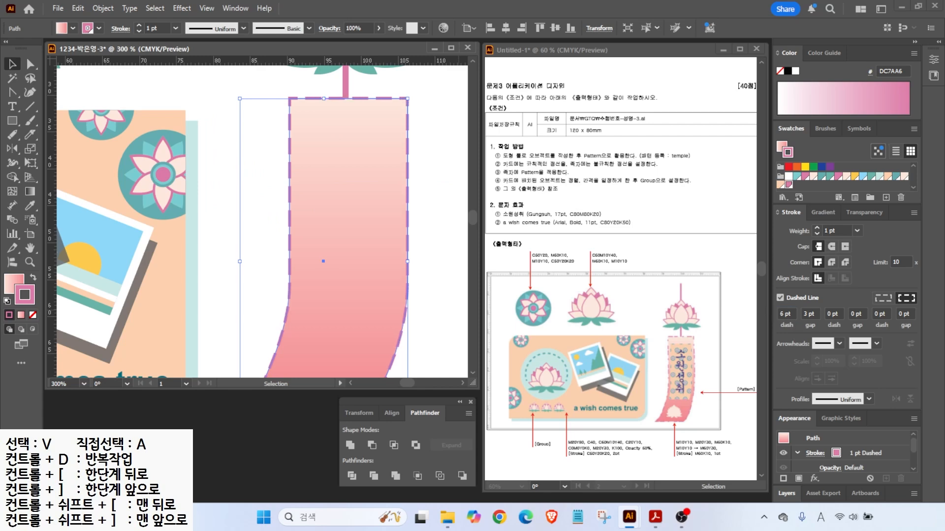
{"action": "left_click", "coordinate": [810, 313]}
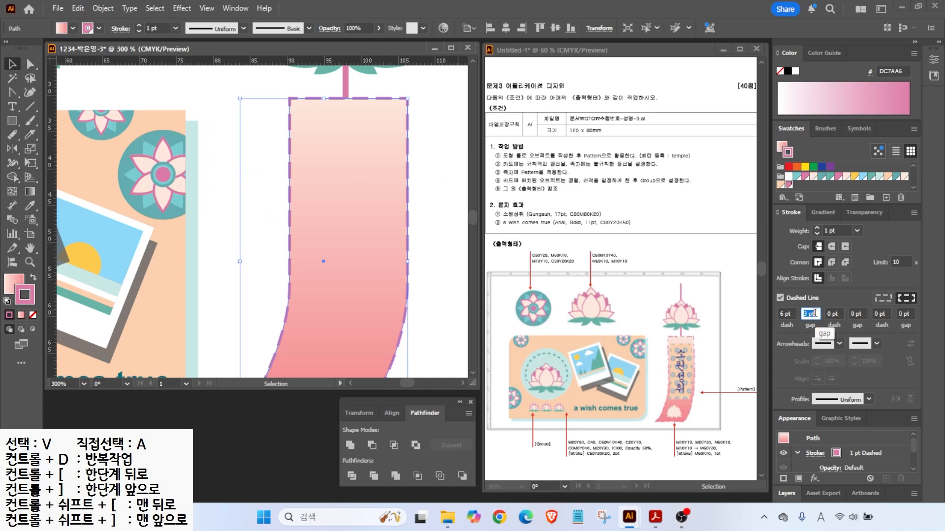
{"action": "type", "text": "2"}
{"action": "key", "text": "Return"}
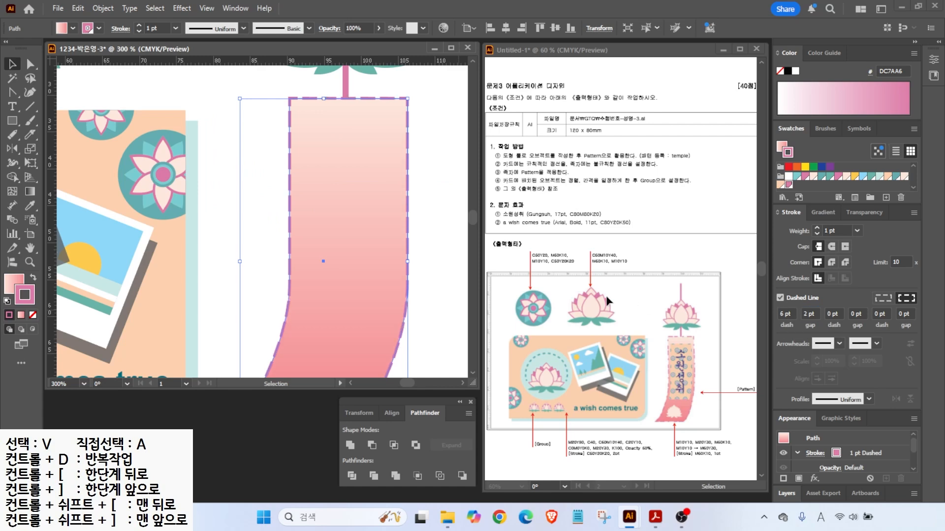
{"action": "left_click", "coordinate": [812, 315]}
{"action": "left_click", "coordinate": [842, 310]}
{"action": "type", "text": "3"}
{"action": "key", "text": "Return"}
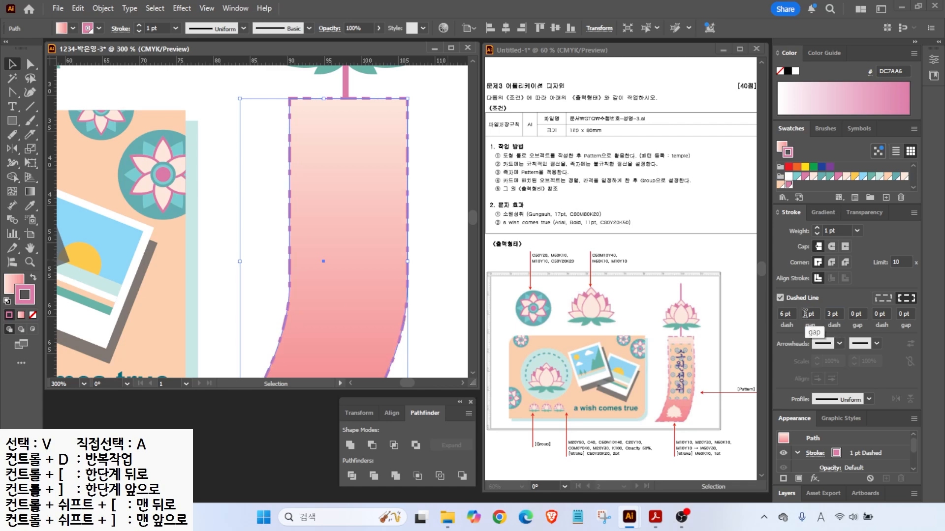
- Complete the pattern with a 6 pt gap, 2 pt dash and 6 pt final gap
{"action": "left_click", "coordinate": [858, 313]}
{"action": "key", "text": "BackSpace"}
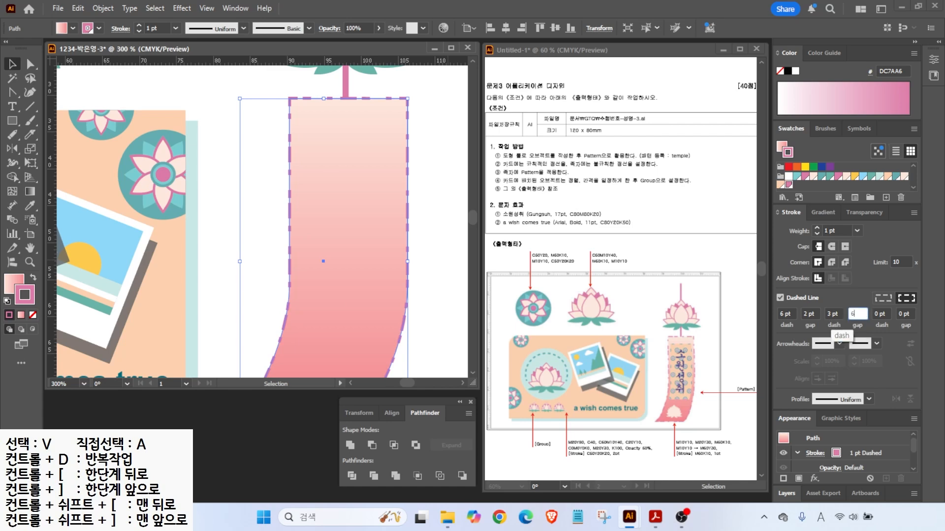
{"action": "left_click", "coordinate": [886, 313]}
{"action": "key", "text": "BackSpace"}
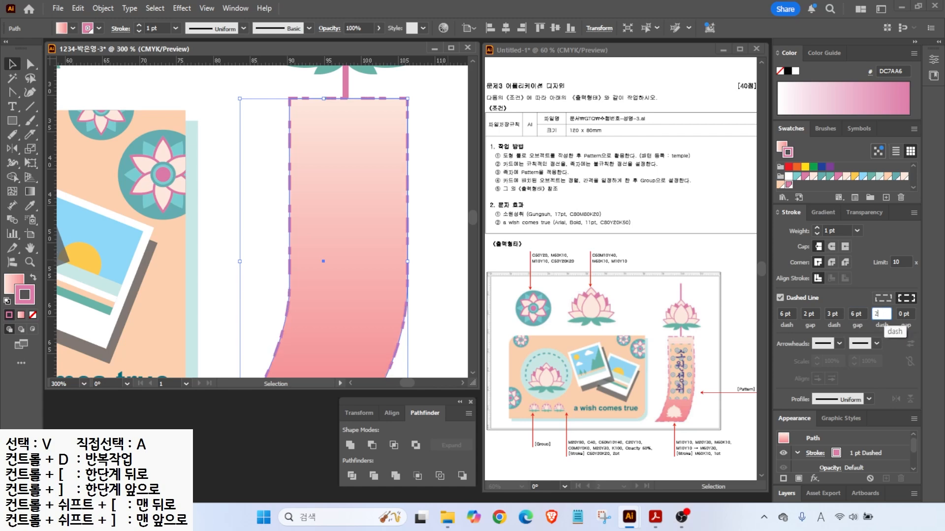
{"action": "left_click", "coordinate": [907, 315]}
{"action": "key", "text": "BackSpace"}
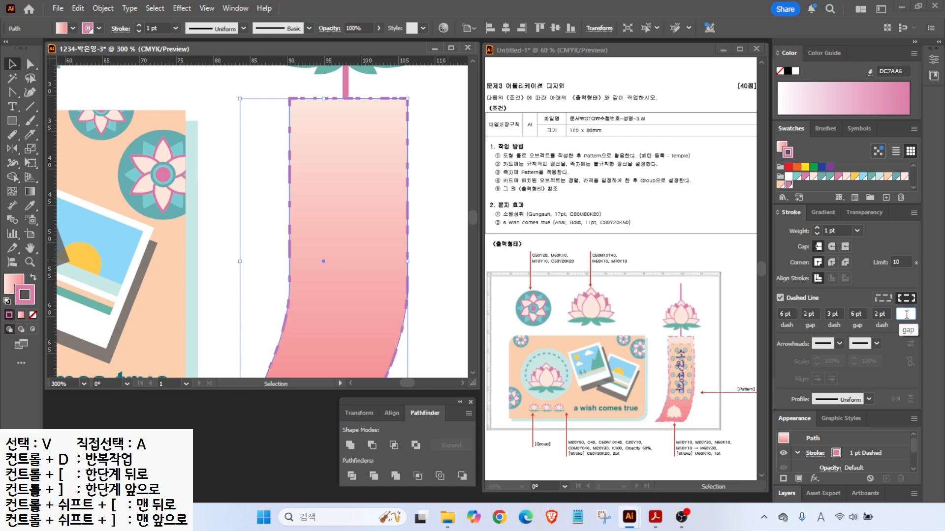
{"action": "type", "text": "6"}
{"action": "left_click", "coordinate": [881, 314]}
{"action": "left_click_drag", "start_coordinate": [287, 236], "coordinate": [252, 248]}
{"action": "mouse_move", "coordinate": [284, 217]}
{"action": "left_mouse_down"}
{"action": "mouse_move", "coordinate": [262, 211]}
{"action": "mouse_move", "coordinate": [248, 179]}
{"action": "left_mouse_up"}
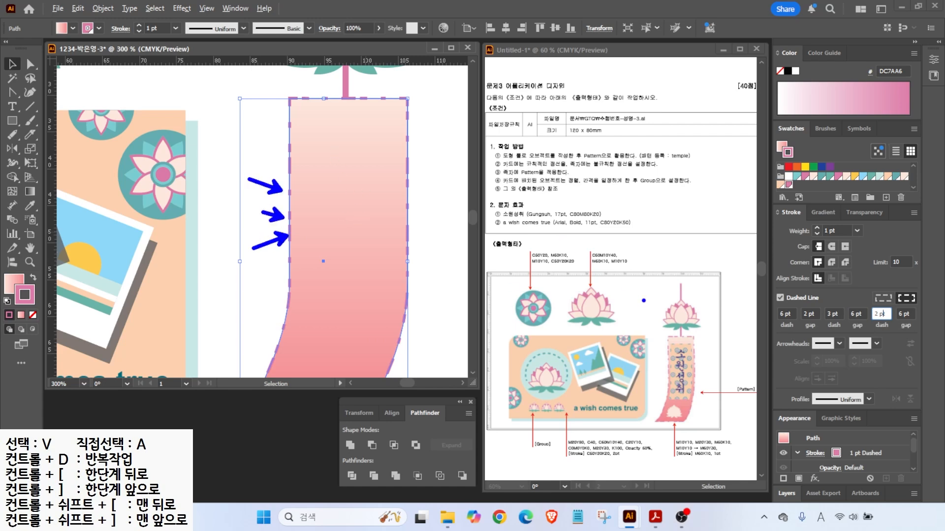
{"action": "mouse_move", "coordinate": [301, 246]}
{"action": "left_mouse_down"}
{"action": "mouse_move", "coordinate": [295, 176]}
{"action": "mouse_move", "coordinate": [269, 125]}
{"action": "mouse_move", "coordinate": [309, 166]}
{"action": "left_mouse_up"}
{"action": "mouse_move", "coordinate": [324, 113]}
{"action": "left_mouse_down"}
{"action": "mouse_move", "coordinate": [286, 99]}
{"action": "mouse_move", "coordinate": [338, 89]}
{"action": "mouse_move", "coordinate": [337, 109]}
{"action": "left_mouse_up"}
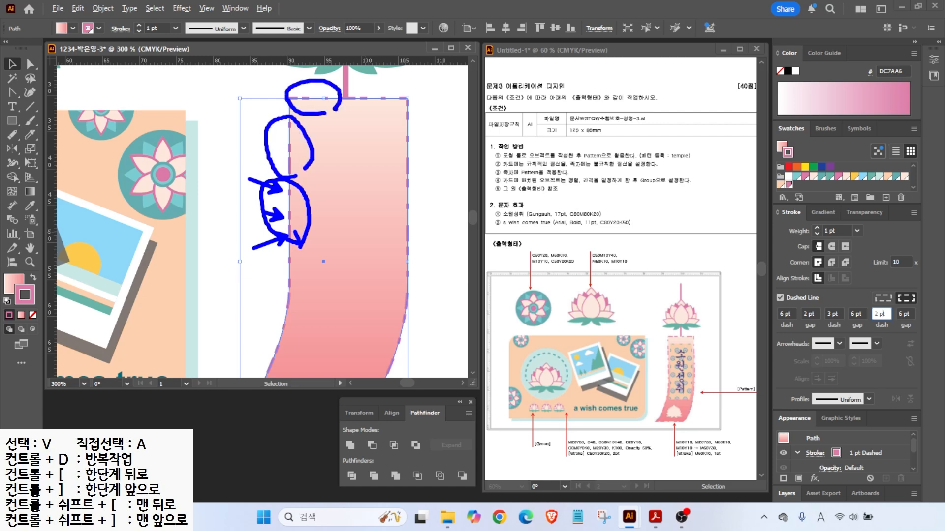
{"action": "key", "text": "Escape"}
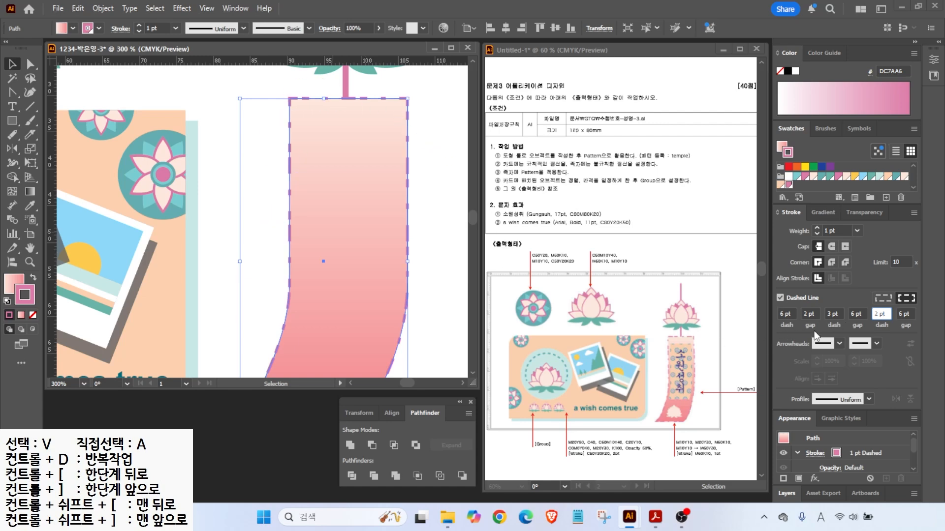
{"action": "left_click", "coordinate": [902, 313]}
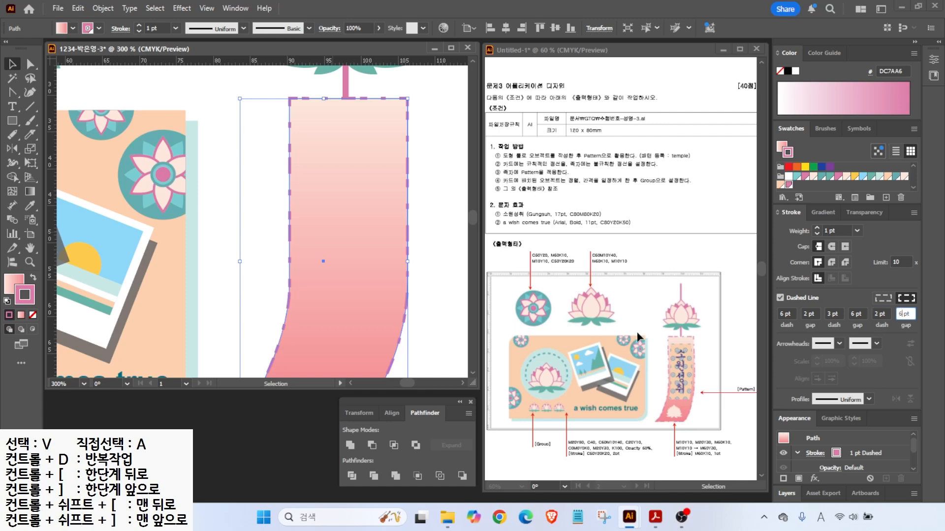
{"action": "scroll", "coordinate": [314, 192], "scroll_direction": "down", "scroll_amount": 1}
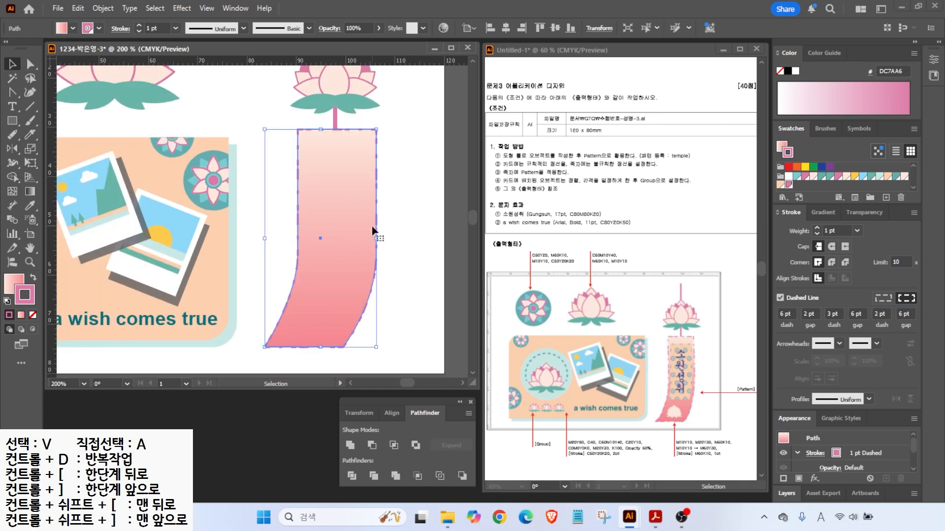
- Create an Offset Path copy of the banner with a -1 mm offset
{"action": "left_click", "coordinate": [102, 8]}
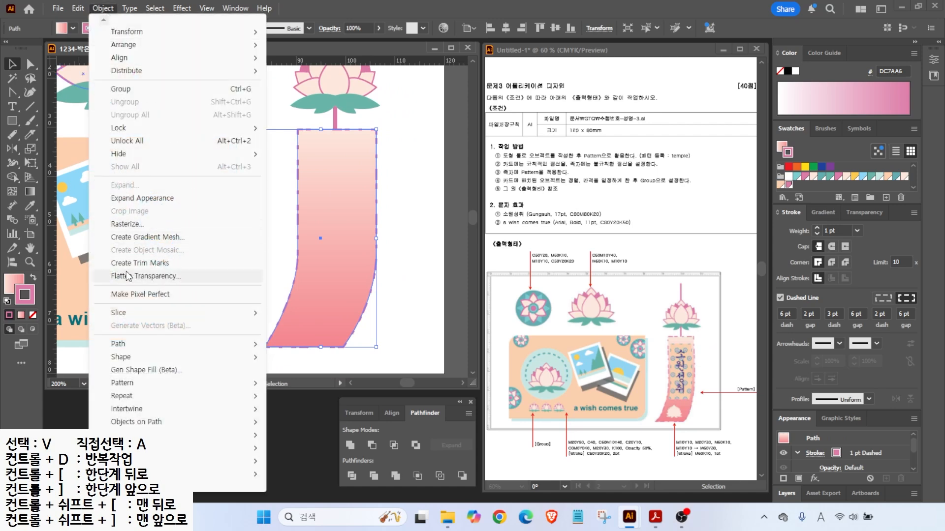
{"action": "mouse_move", "coordinate": [232, 344]}
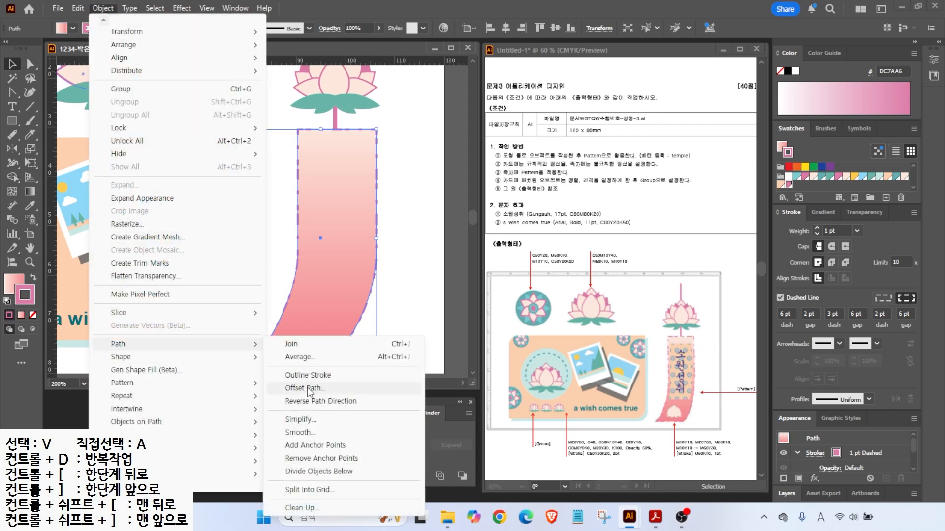
{"action": "left_click", "coordinate": [315, 387]}
{"action": "type", "text": "-"}
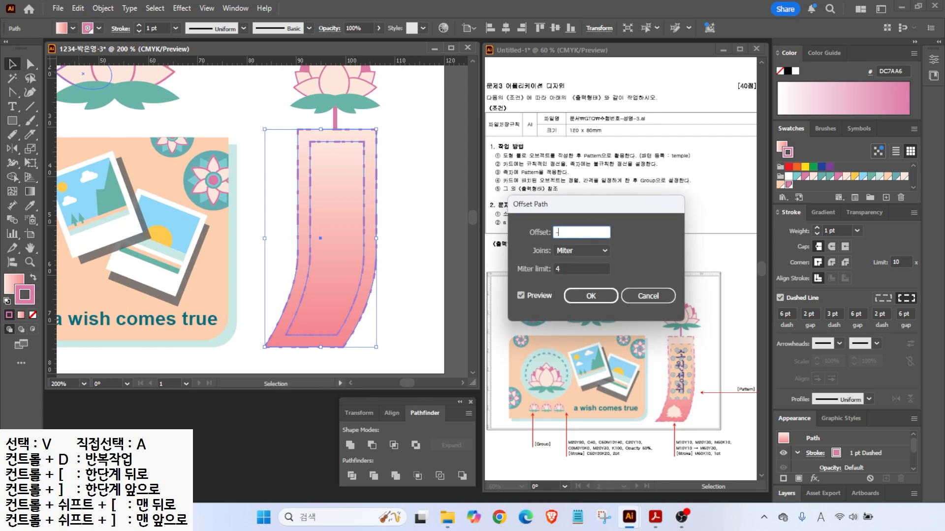
{"action": "type", "text": "2"}
{"action": "left_click", "coordinate": [522, 295]}
{"action": "left_click", "coordinate": [521, 295]}
{"action": "left_click", "coordinate": [521, 295]}
{"action": "left_click", "coordinate": [522, 295]}
{"action": "double_click", "coordinate": [580, 232]}
{"action": "type", "text": "-1"}
{"action": "key", "text": "Tab"}
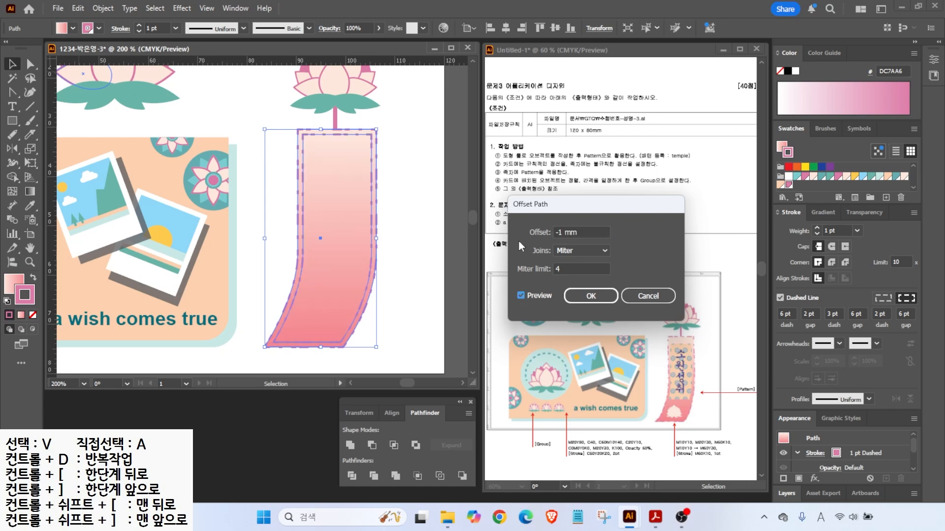
{"action": "left_click", "coordinate": [593, 296]}
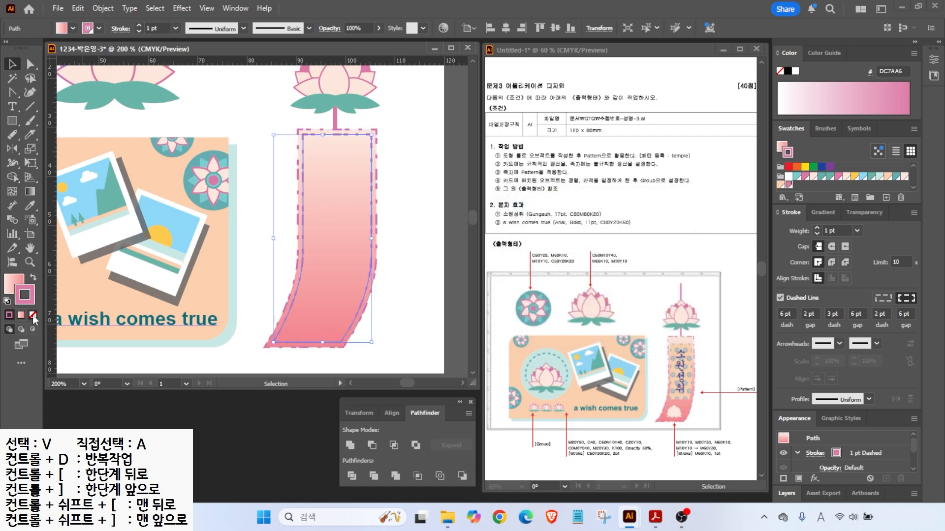
- Set the inner offset path's stroke to None
{"action": "left_click", "coordinate": [33, 314]}
{"action": "left_click", "coordinate": [12, 284]}
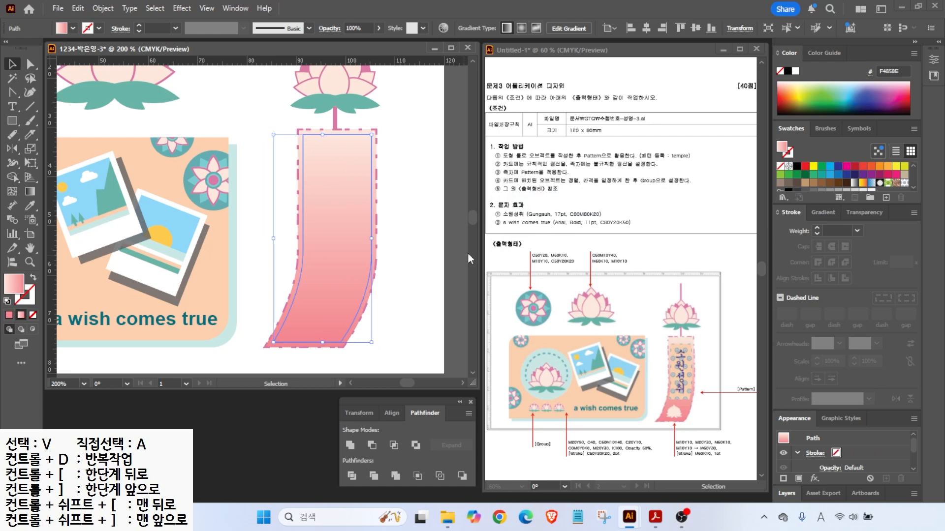
{"action": "scroll", "coordinate": [856, 173], "scroll_direction": "down", "scroll_amount": 3}
- Fill the inner path with peach FDD1B0 and draw horizontal cutting lines across the banner
{"action": "left_click", "coordinate": [780, 185]}
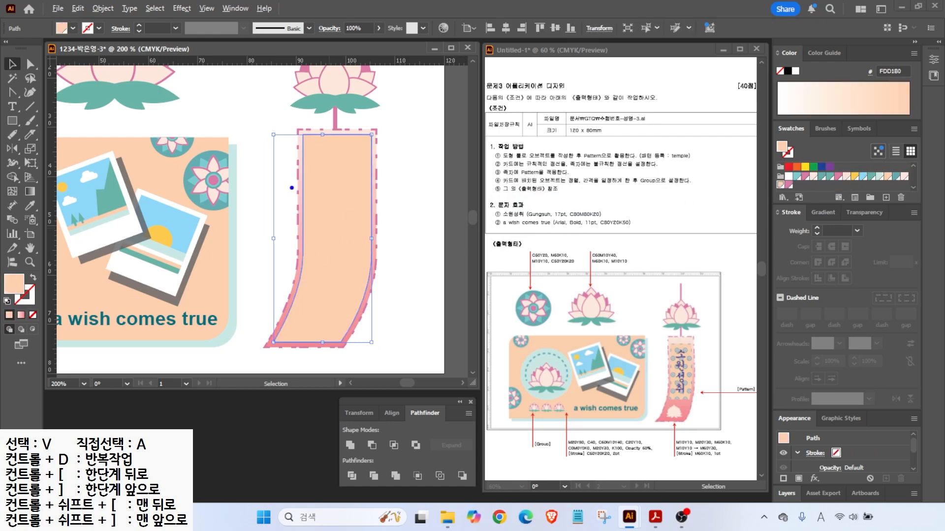
{"action": "left_click_drag", "start_coordinate": [288, 162], "coordinate": [391, 163]}
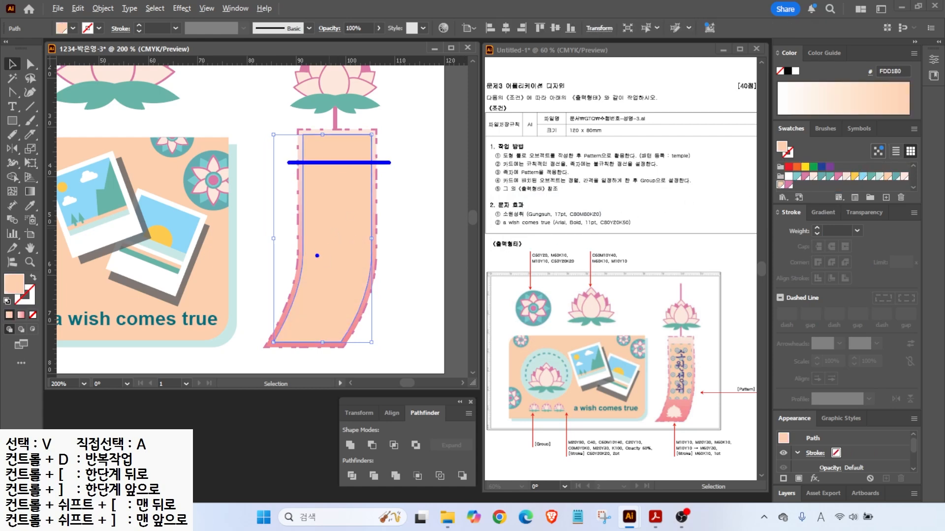
{"action": "left_click_drag", "start_coordinate": [271, 292], "coordinate": [390, 291]}
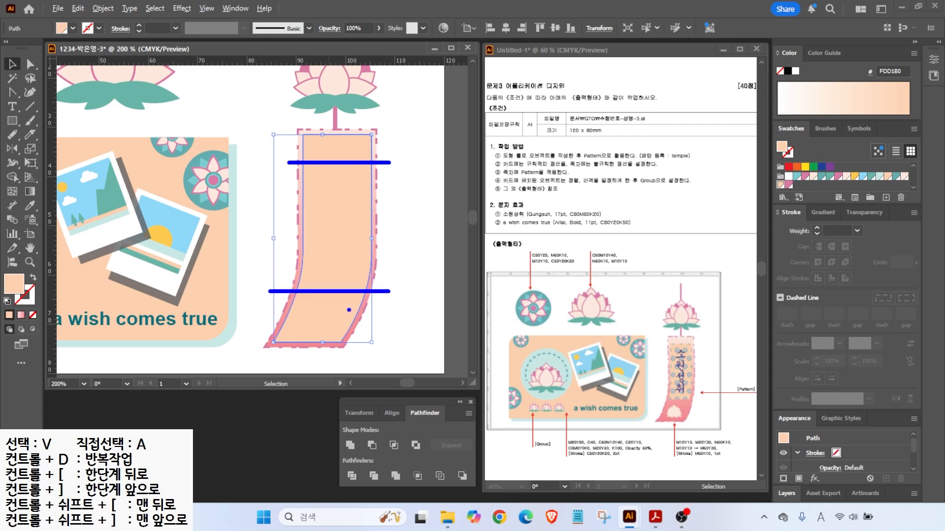
{"action": "key", "text": "backslash"}
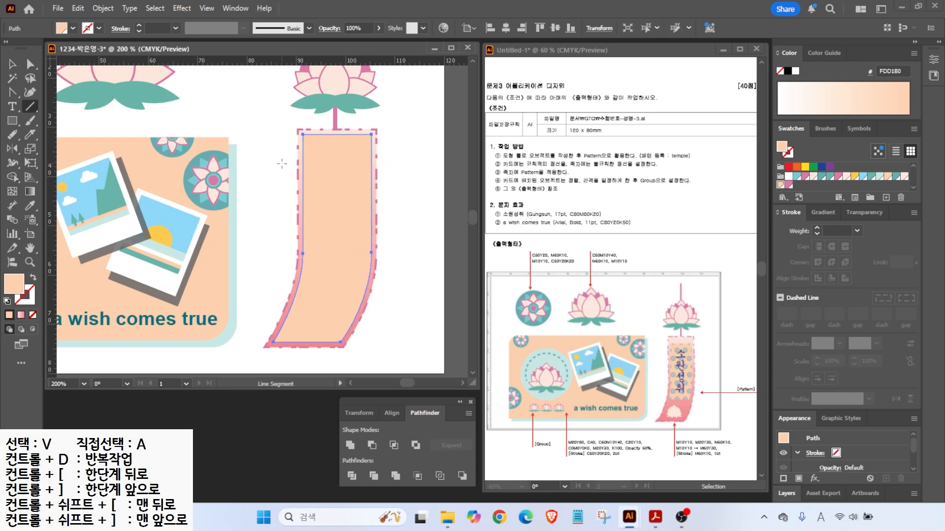
{"action": "mouse_move", "coordinate": [276, 155]}
{"action": "left_mouse_down"}
{"action": "mouse_move", "coordinate": [403, 155]}
{"action": "mouse_move", "coordinate": [361, 298]}
{"action": "mouse_move", "coordinate": [388, 282]}
{"action": "left_mouse_up"}
{"action": "key", "text": "d"}
{"action": "key", "text": "v"}
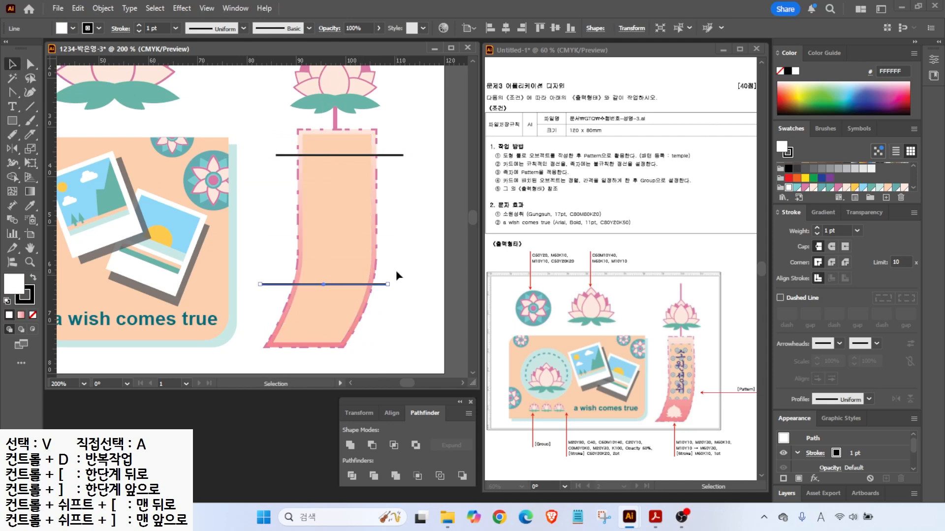
- Divide the banner shape into pieces along the cutting lines
{"action": "left_click", "coordinate": [394, 156], "text": "shift"}
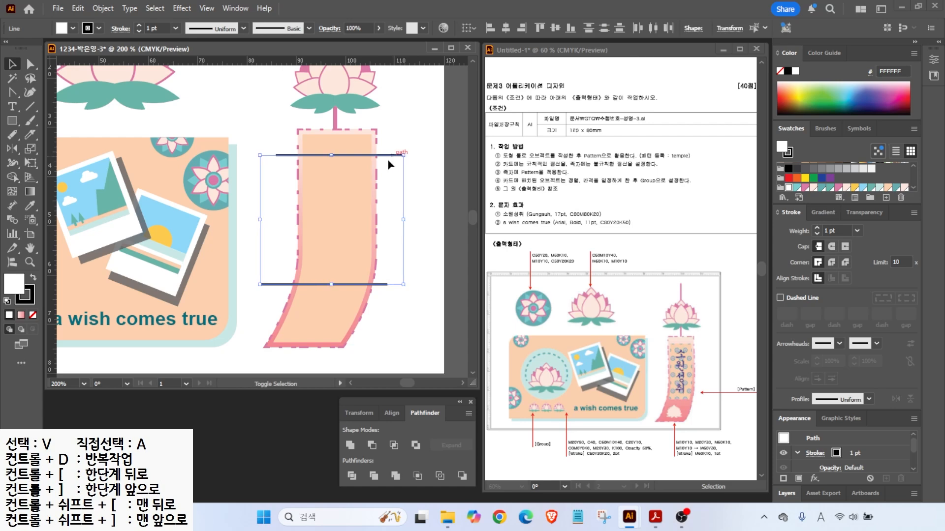
{"action": "left_click", "coordinate": [345, 190], "text": "shift"}
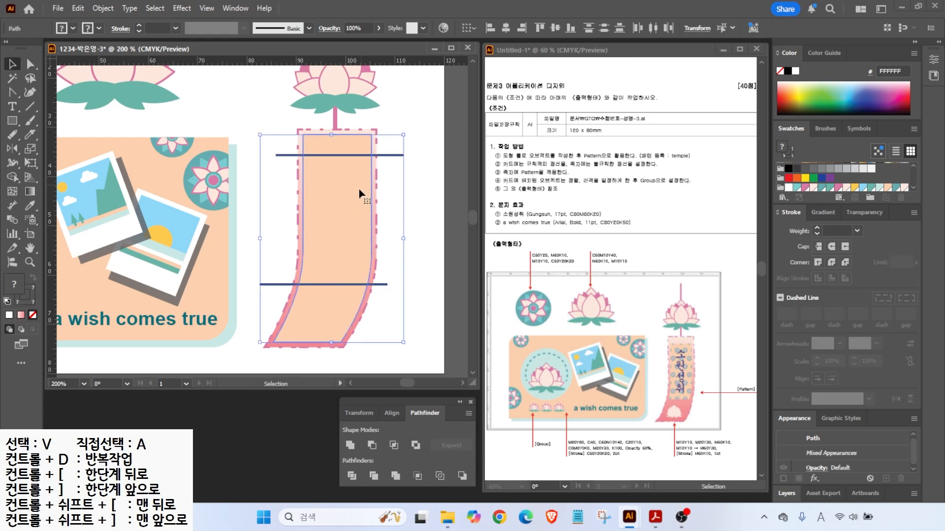
{"action": "left_click", "coordinate": [425, 413]}
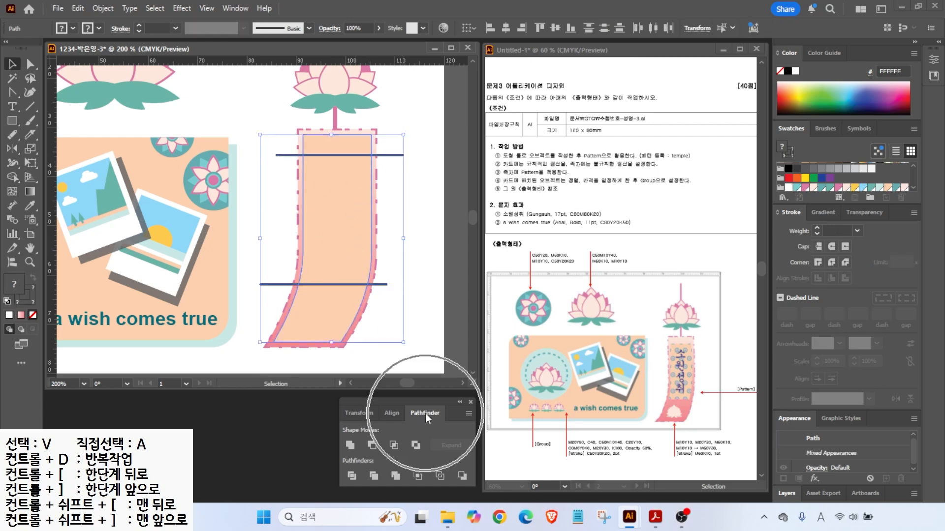
{"action": "left_click", "coordinate": [352, 476]}
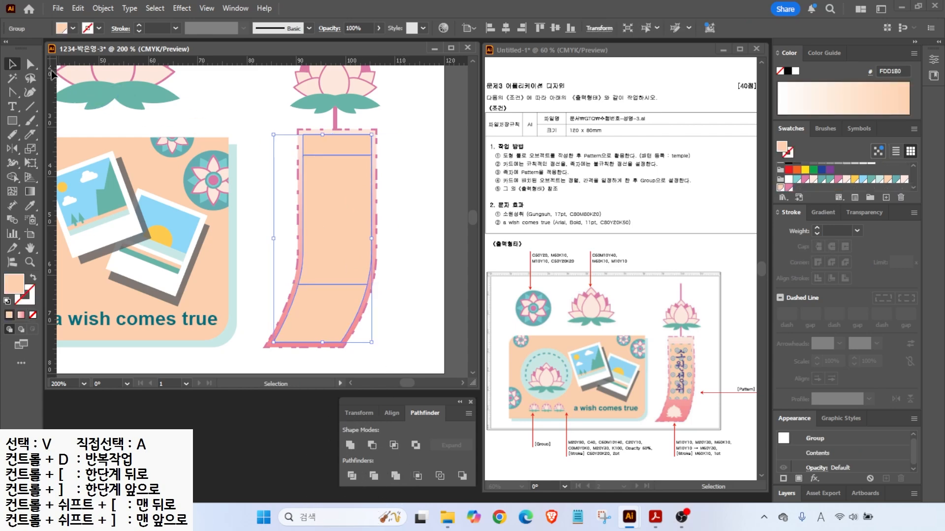
- Delete the top and bottom leftover pieces and select the remaining middle rectangle
{"action": "left_click", "coordinate": [231, 111]}
{"action": "left_click", "coordinate": [30, 64]}
{"action": "left_click", "coordinate": [315, 145]}
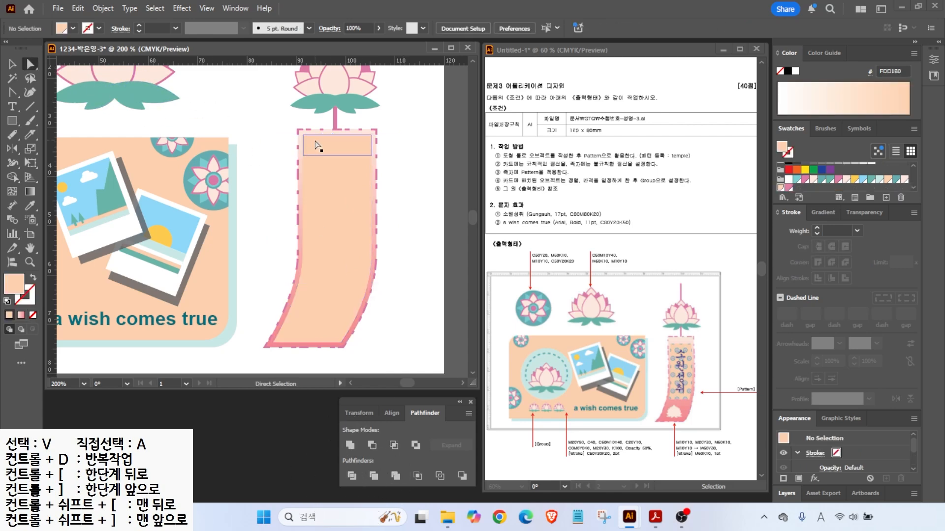
{"action": "key", "text": "Delete"}
{"action": "left_click", "coordinate": [327, 299]}
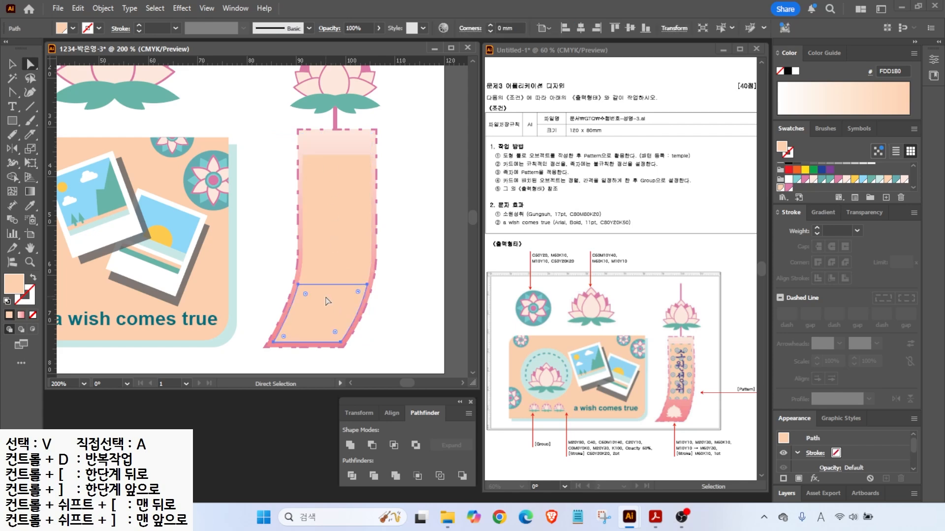
{"action": "key", "text": "Delete"}
{"action": "key", "text": "v"}
{"action": "left_click", "coordinate": [371, 259]}
{"action": "left_click", "coordinate": [686, 364]}
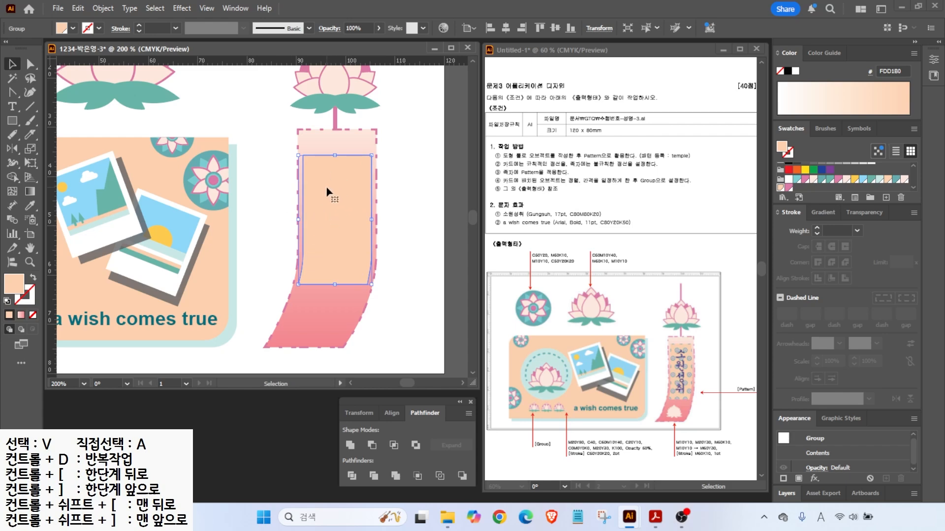
{"action": "left_click_drag", "start_coordinate": [328, 193], "coordinate": [316, 215]}
- Undo the accidental move and fill the middle rectangle with the temple pattern swatch
{"action": "key", "text": "ctrl+z"}
{"action": "scroll", "coordinate": [877, 191], "scroll_direction": "up", "scroll_amount": 5}
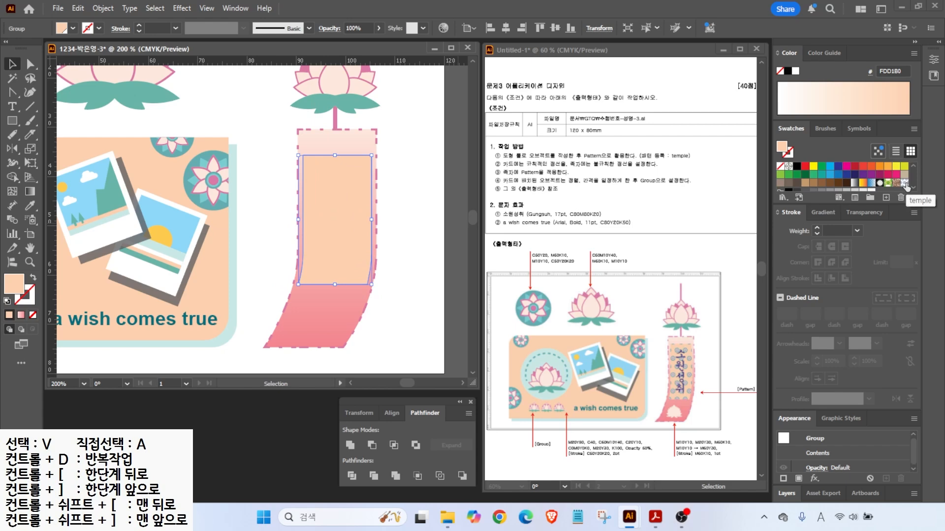
{"action": "left_click", "coordinate": [904, 184]}
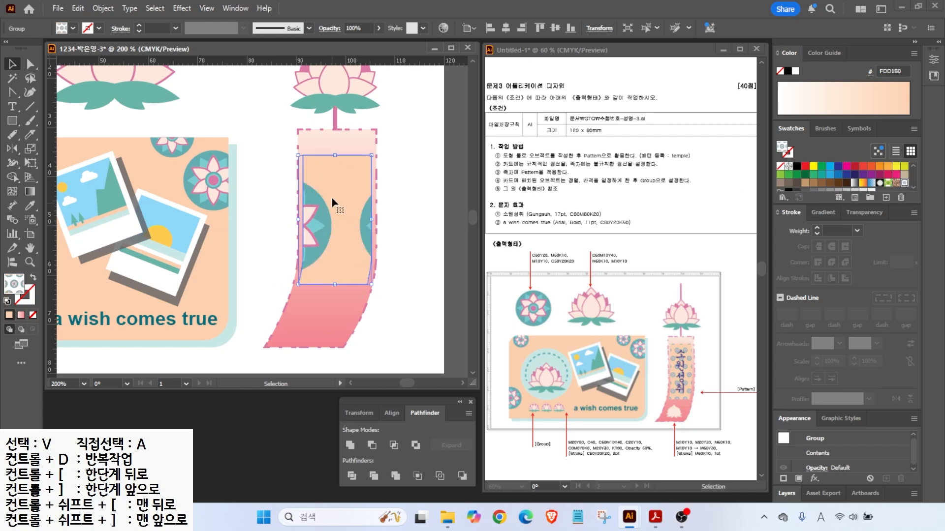
- In Scale options, uncheck everything except Transform Patterns
{"action": "left_click", "coordinate": [30, 149]}
{"action": "double_click", "coordinate": [31, 149]}
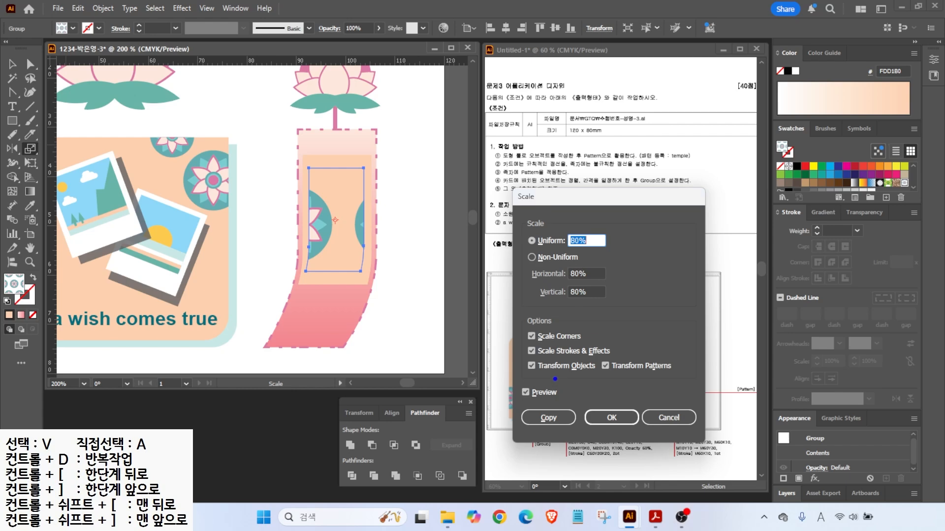
{"action": "mouse_move", "coordinate": [660, 376]}
{"action": "left_mouse_down"}
{"action": "mouse_move", "coordinate": [627, 384]}
{"action": "mouse_move", "coordinate": [650, 393]}
{"action": "left_mouse_up"}
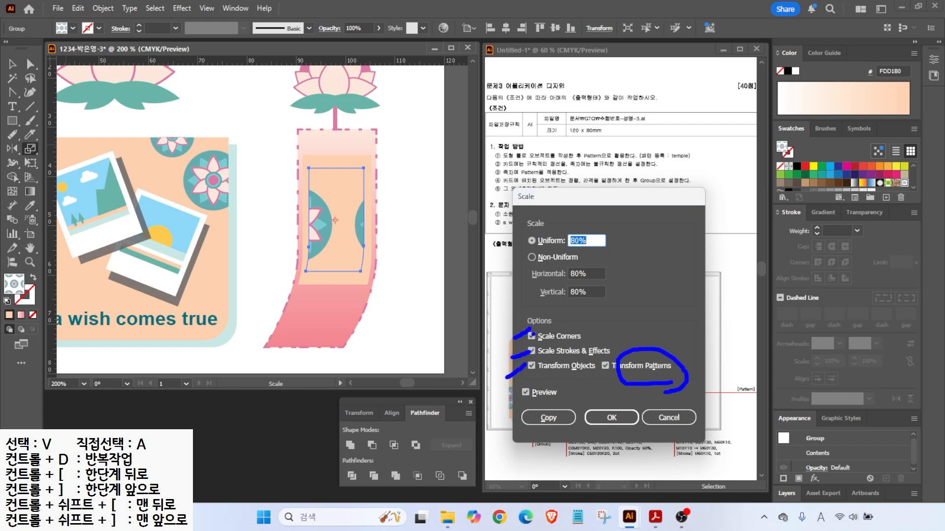
{"action": "left_click", "coordinate": [531, 336]}
{"action": "left_click", "coordinate": [531, 350]}
{"action": "left_click", "coordinate": [531, 366]}
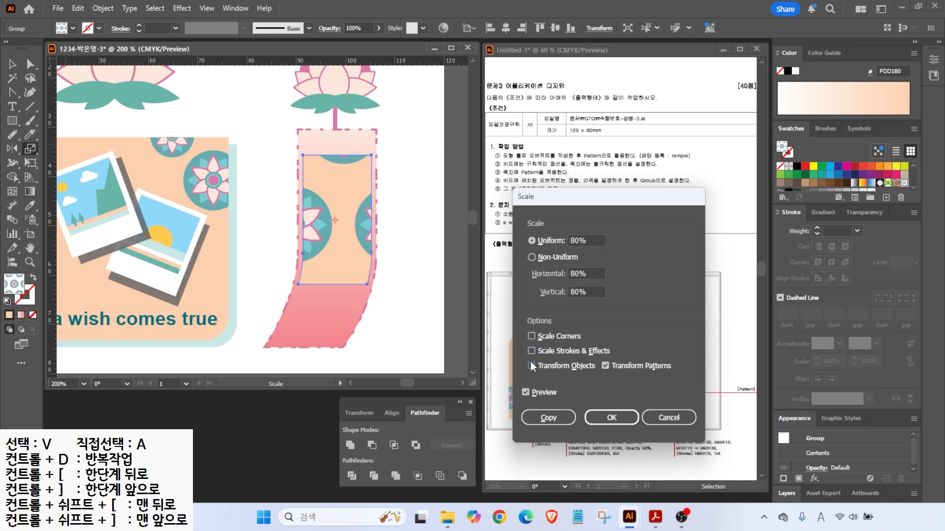
- Scale the pattern uniformly to 15%, then copy the top-left lotus down the canvas
{"action": "left_click", "coordinate": [589, 242]}
{"action": "type", "text": "20"}
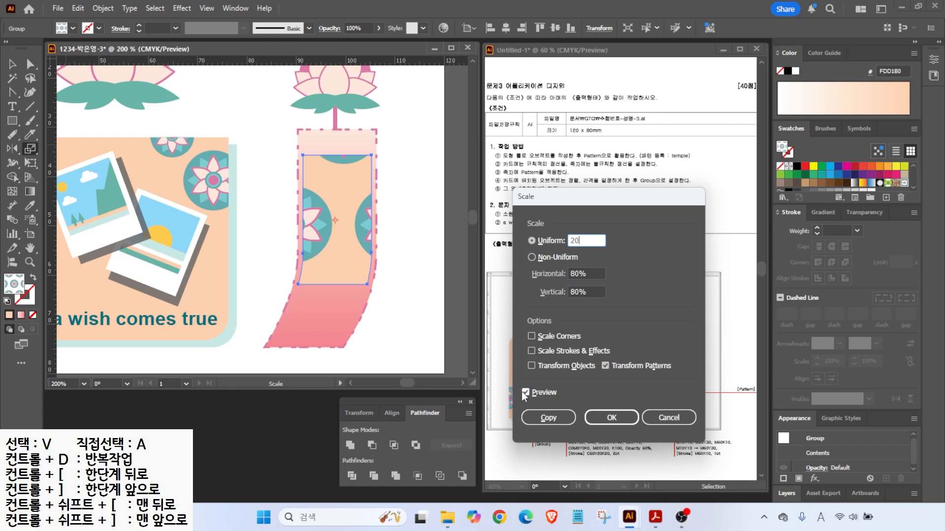
{"action": "left_click", "coordinate": [521, 391]}
{"action": "left_click", "coordinate": [521, 392]}
{"action": "left_click", "coordinate": [521, 392]}
{"action": "left_click", "coordinate": [525, 392]}
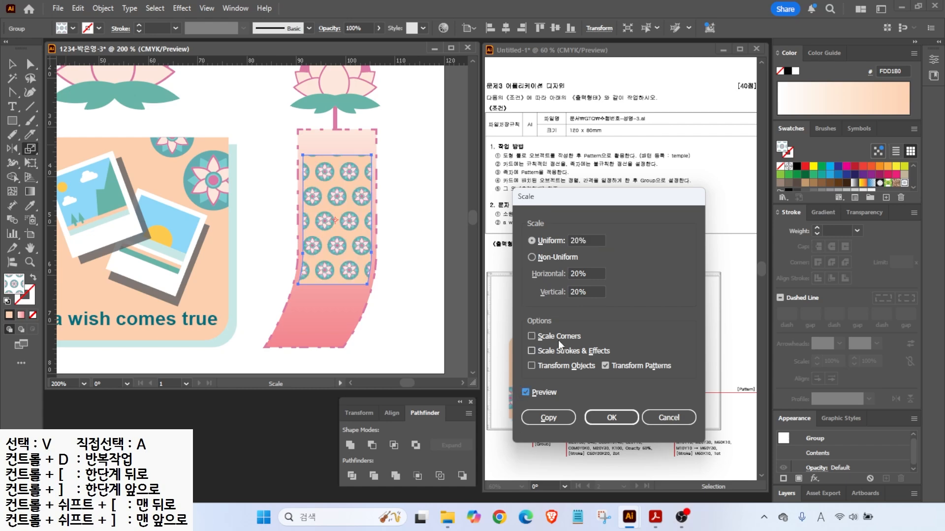
{"action": "double_click", "coordinate": [581, 240]}
{"action": "type", "text": "15"}
{"action": "key", "text": "Tab"}
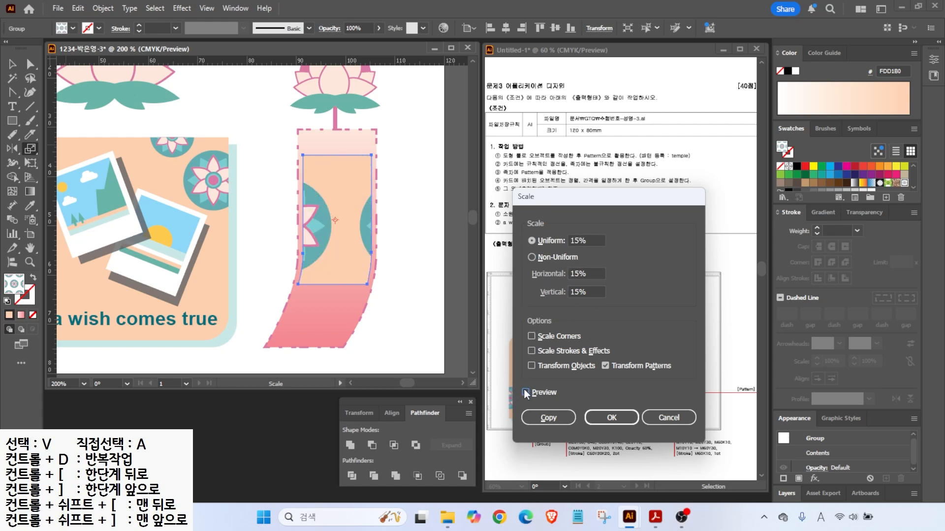
{"action": "left_click", "coordinate": [610, 419]}
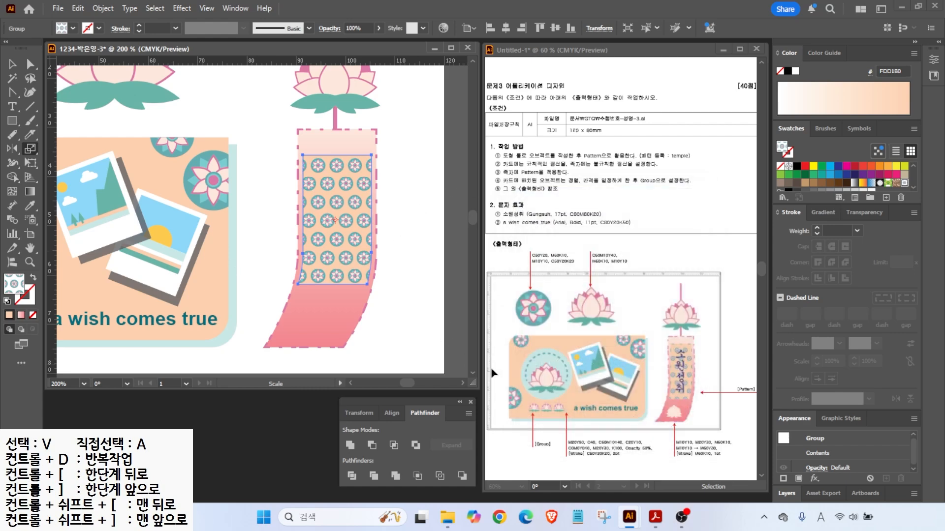
{"action": "left_click", "coordinate": [13, 65]}
{"action": "mouse_move", "coordinate": [132, 97]}
{"action": "left_mouse_down"}
{"action": "mouse_move", "coordinate": [283, 256]}
{"action": "mouse_move", "coordinate": [295, 216]}
{"action": "mouse_move", "coordinate": [163, 128]}
{"action": "mouse_move", "coordinate": [247, 357]}
{"action": "left_mouse_up"}
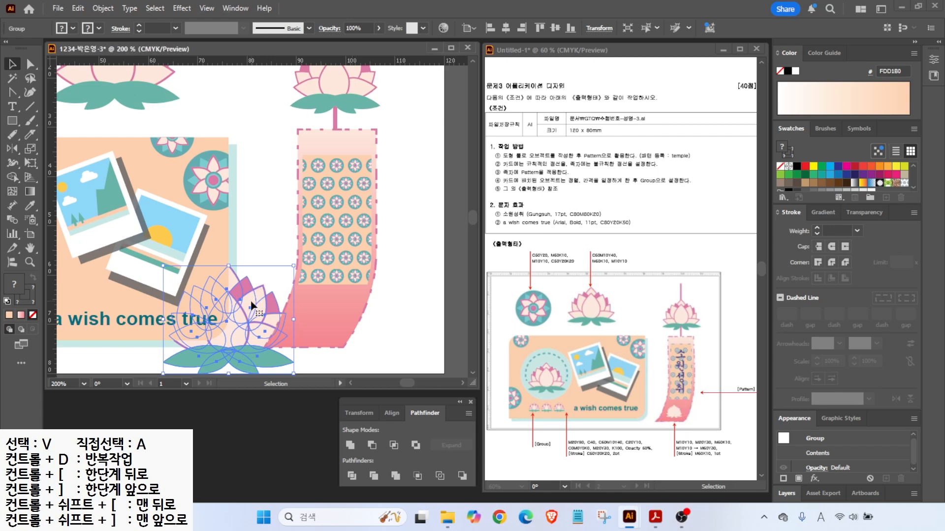
- Unite the lotus copy into one shape, fill it peach, and move it toward the ribbon
{"action": "left_click", "coordinate": [349, 445]}
{"action": "scroll", "coordinate": [884, 187], "scroll_direction": "down", "scroll_amount": 1}
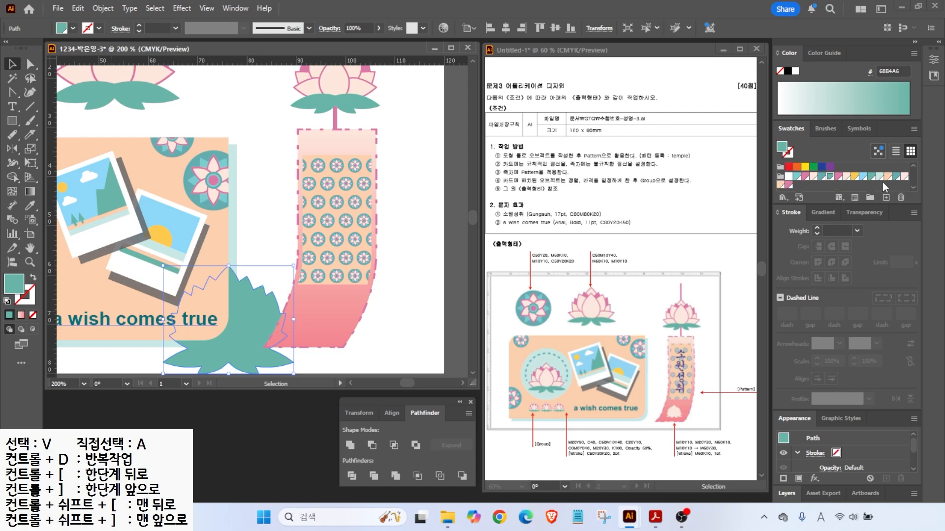
{"action": "left_click", "coordinate": [780, 185]}
{"action": "left_click_drag", "start_coordinate": [283, 344], "coordinate": [322, 316]}
- Bring the peach lotus to the front, fit the artboard in view, and deselect
{"action": "right_click", "coordinate": [270, 325]}
{"action": "mouse_move", "coordinate": [310, 452]}
{"action": "left_click", "coordinate": [433, 452]}
{"action": "key", "text": "ctrl+0"}
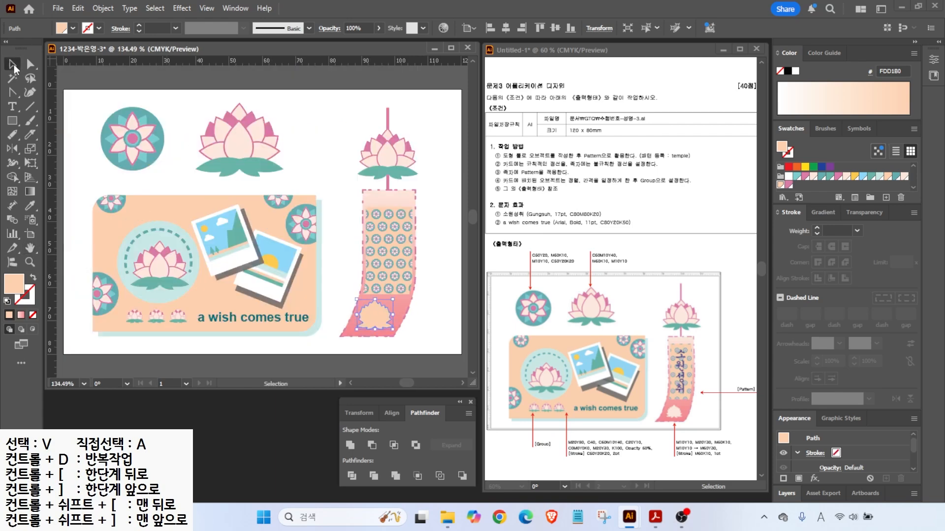
{"action": "key", "text": "ctrl+shift+a"}
{"action": "left_click", "coordinate": [12, 107]}
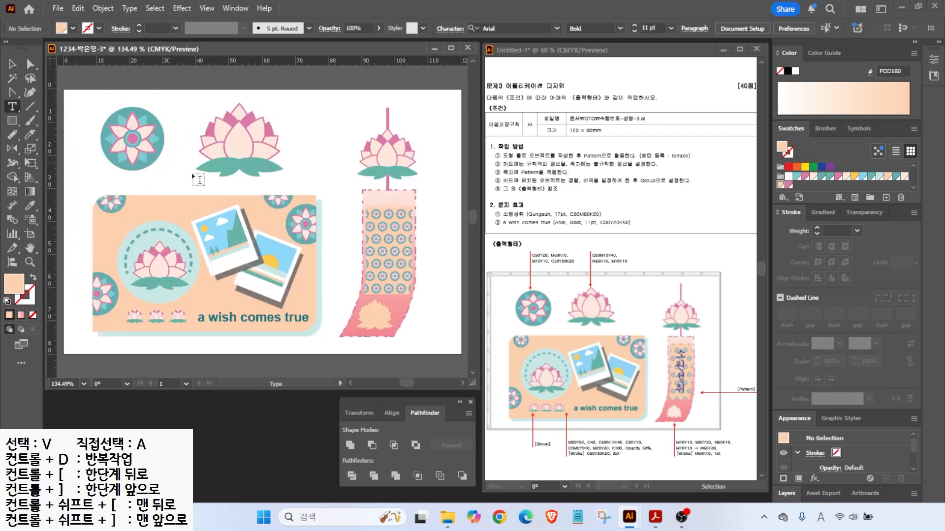
- Type the vertical text '소원성취' on the ribbon with the Vertical Type Tool
{"action": "left_click", "coordinate": [12, 106]}
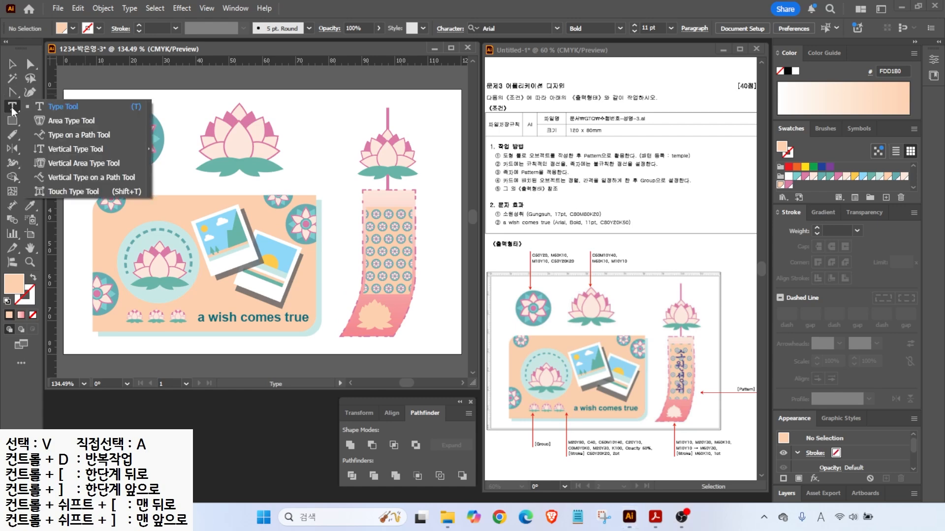
{"action": "left_click", "coordinate": [67, 151]}
{"action": "left_click", "coordinate": [308, 166]}
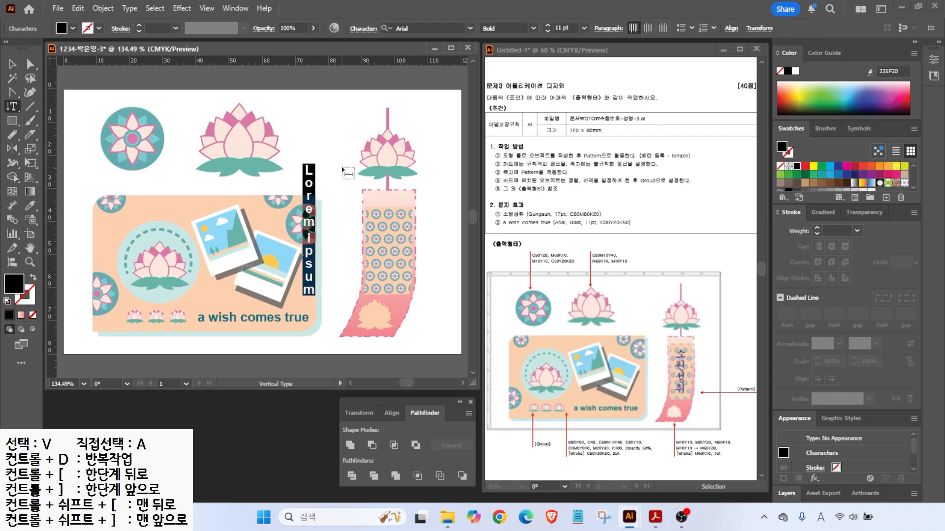
{"action": "type", "text": "소원성취"}
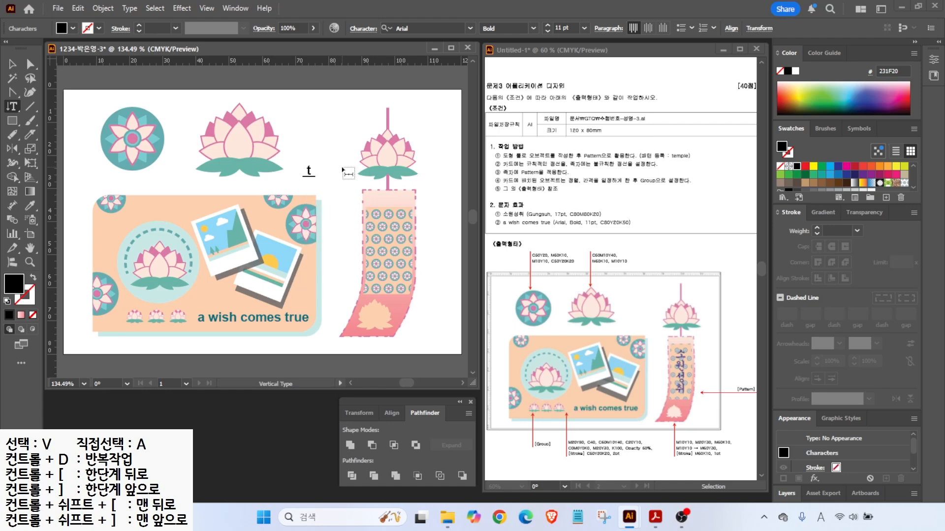
{"action": "left_click", "coordinate": [13, 66]}
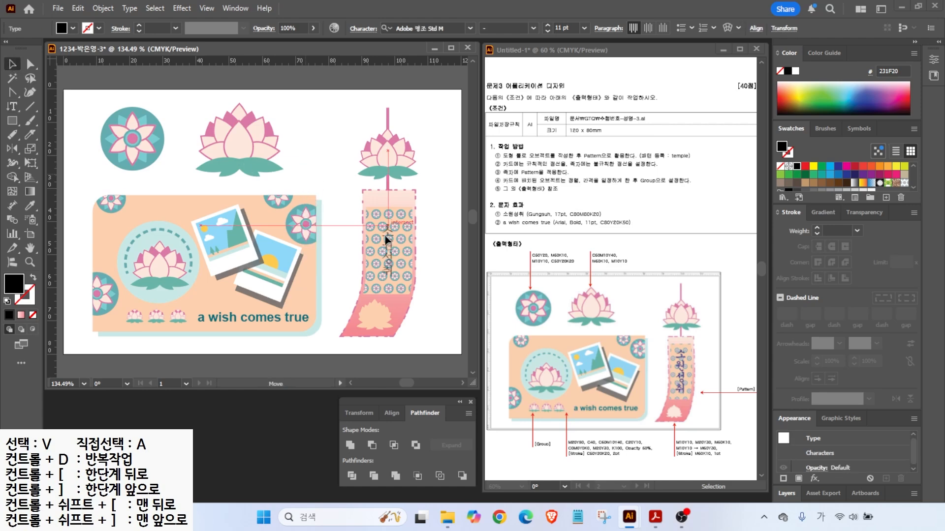
- Set the text font to 궁서 at 17 pt
{"action": "left_click", "coordinate": [418, 28]}
{"action": "left_click_drag", "start_coordinate": [669, 102], "coordinate": [660, 357]}
{"action": "left_click", "coordinate": [411, 160]}
{"action": "key", "text": "Tab"}
{"action": "key", "text": "Tab"}
{"action": "type", "text": "17"}
{"action": "key", "text": "Return"}
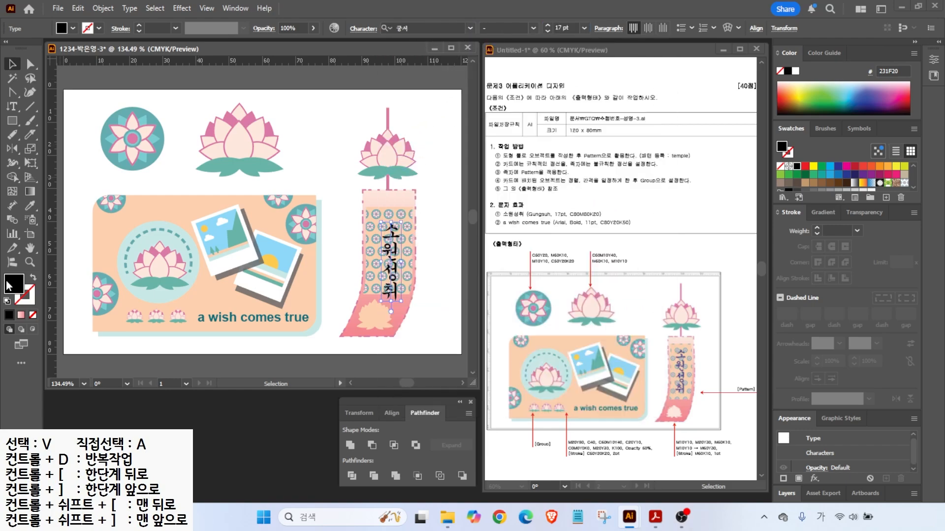
- Colour the text fill C80 M80 Y0 K20
{"action": "double_click", "coordinate": [8, 282]}
{"action": "left_click_drag", "start_coordinate": [709, 323], "coordinate": [591, 321]}
{"action": "type", "text": "80"}
{"action": "key", "text": "Tab"}
{"action": "type", "text": "80"}
{"action": "key", "text": "Tab"}
{"action": "key", "text": "Tab"}
{"action": "type", "text": "20"}
{"action": "key", "text": "Return"}
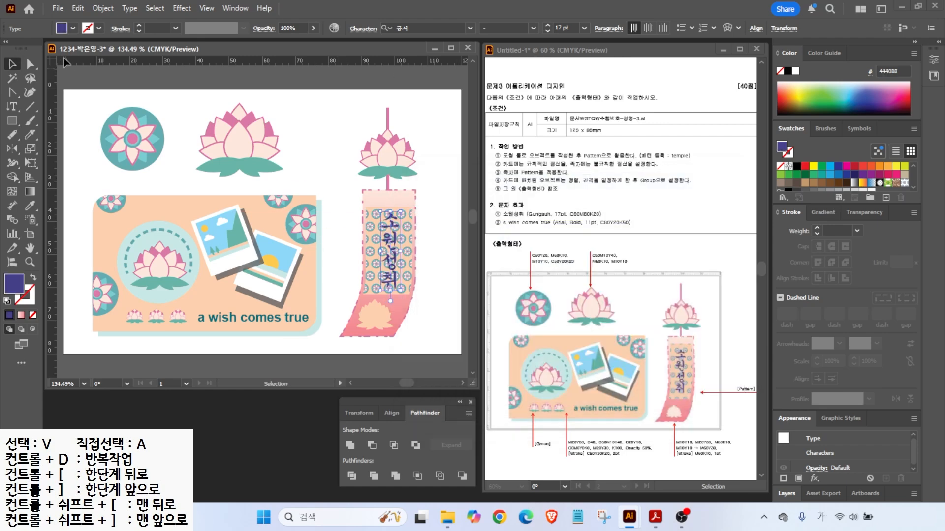
{"action": "left_click", "coordinate": [183, 114]}
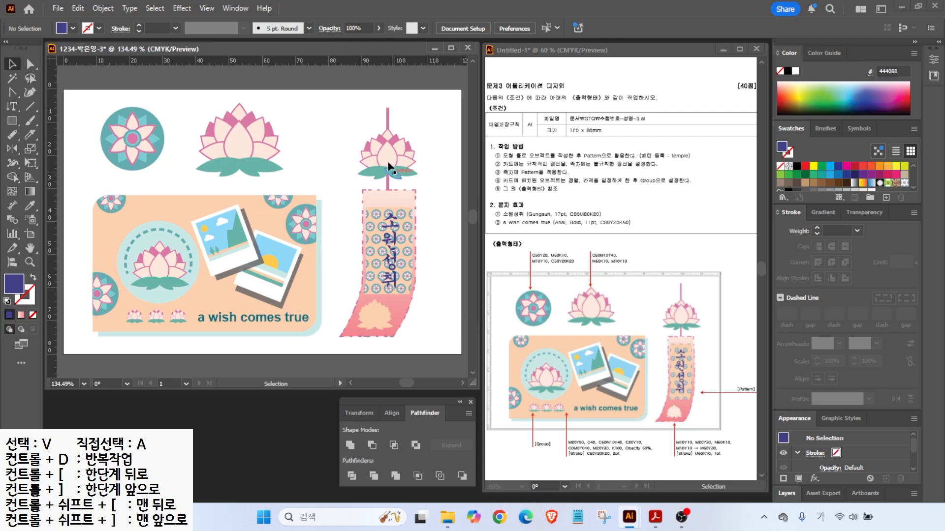
- Save the card as an .ai file in the GTQ folder using Illustrator 2020 options
{"action": "left_click", "coordinate": [56, 8]}
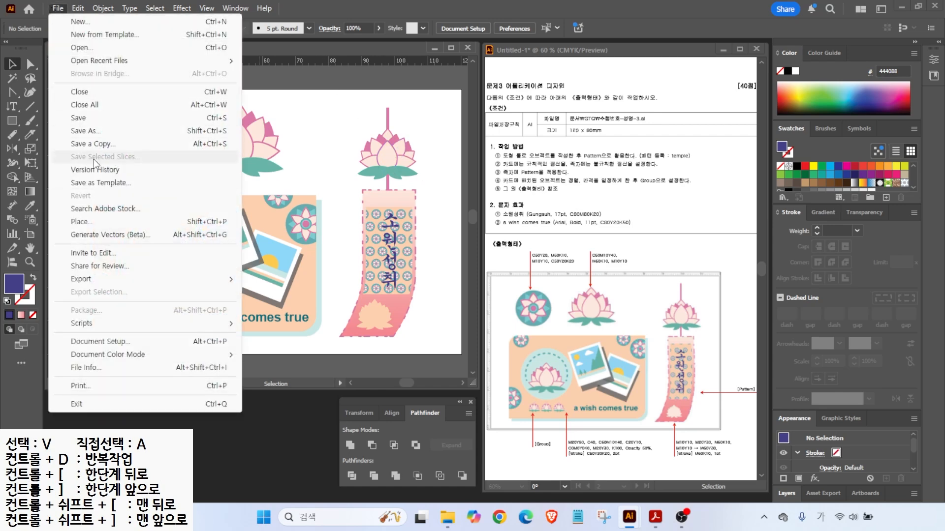
{"action": "left_click", "coordinate": [85, 130]}
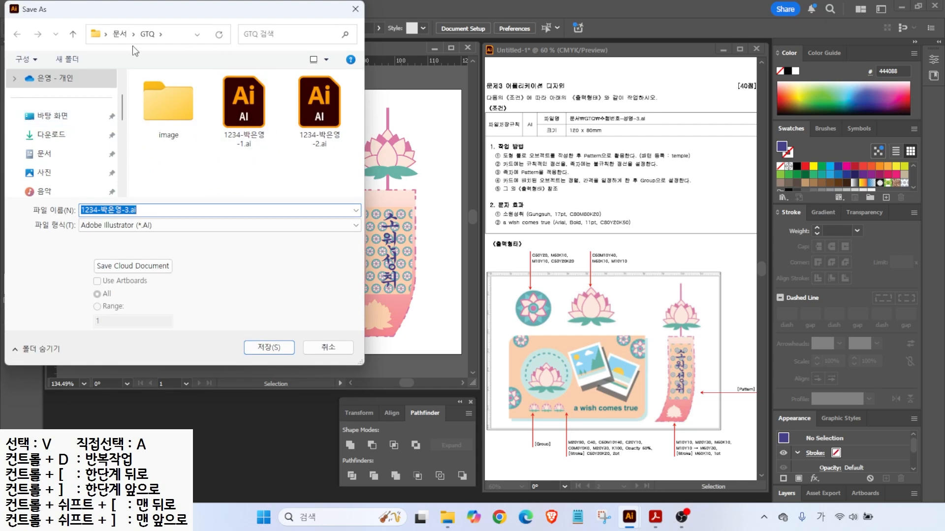
{"action": "left_click", "coordinate": [249, 344]}
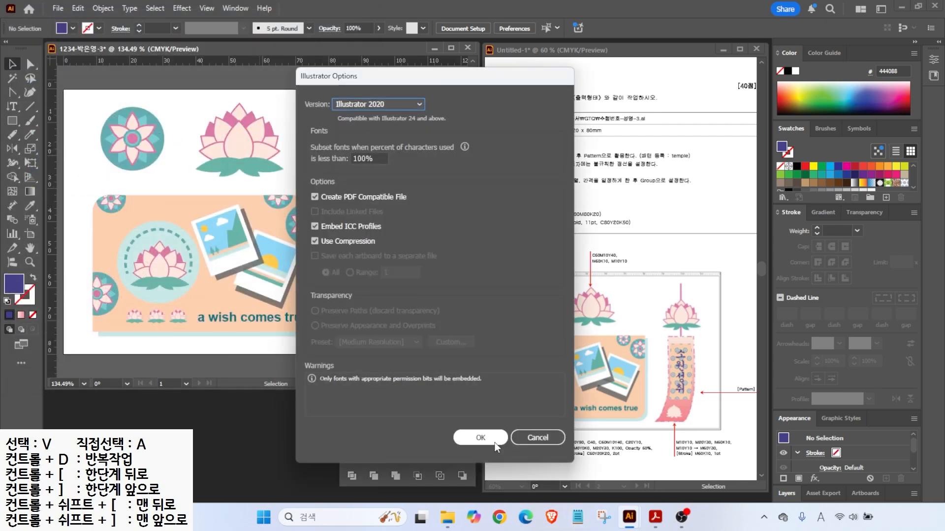
{"action": "left_click", "coordinate": [468, 436]}
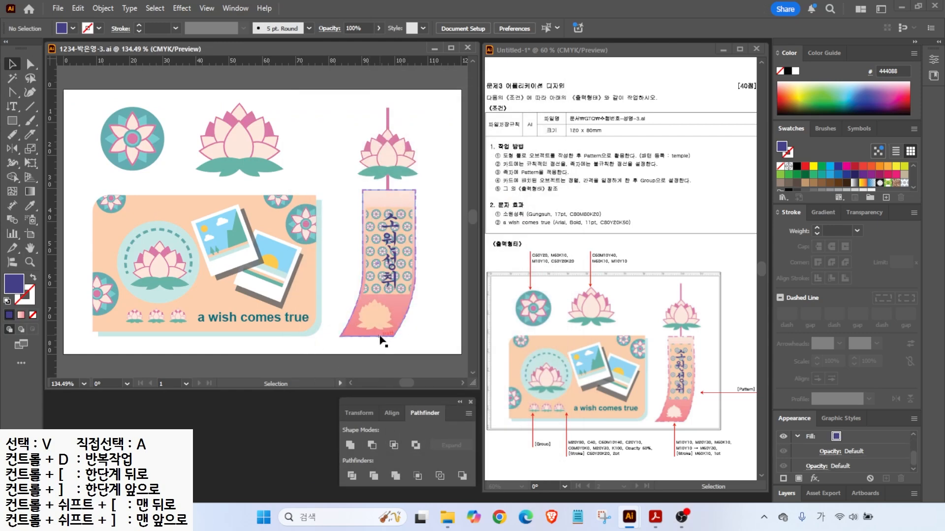